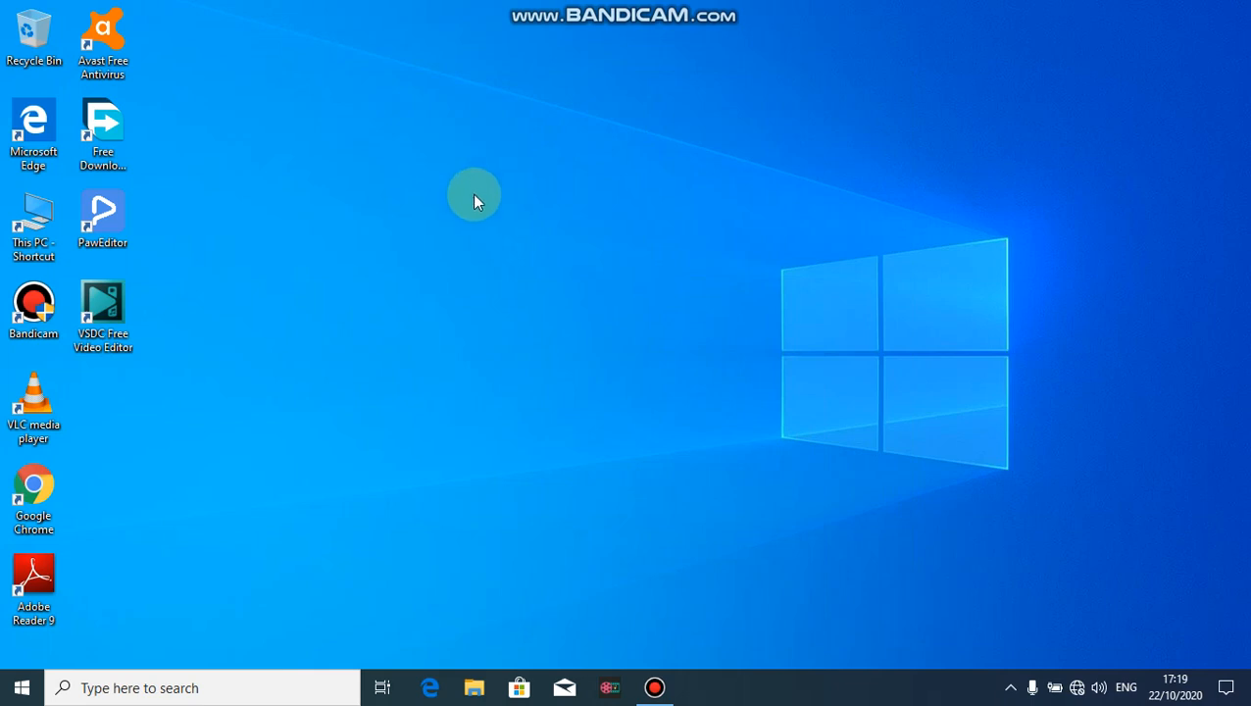
- Create a new Microsoft Excel Worksheet file on the desktop and permanently delete it
right_click(478, 190)
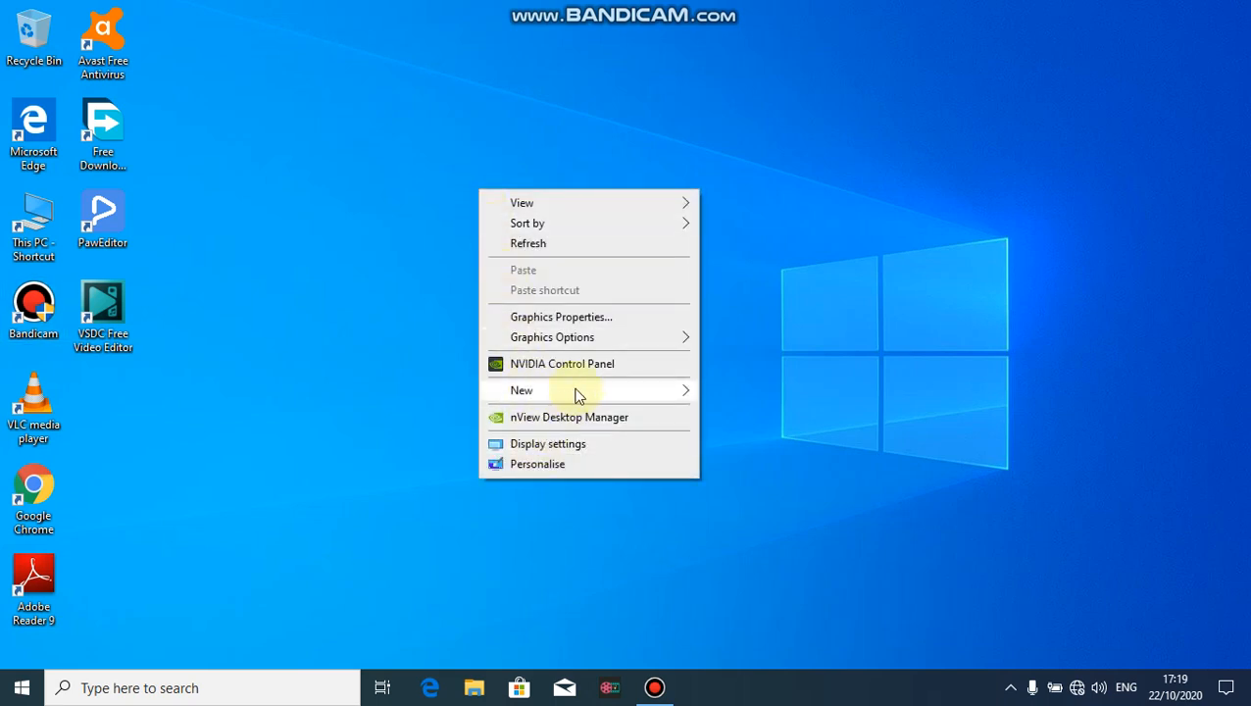
mouse_move(608, 392)
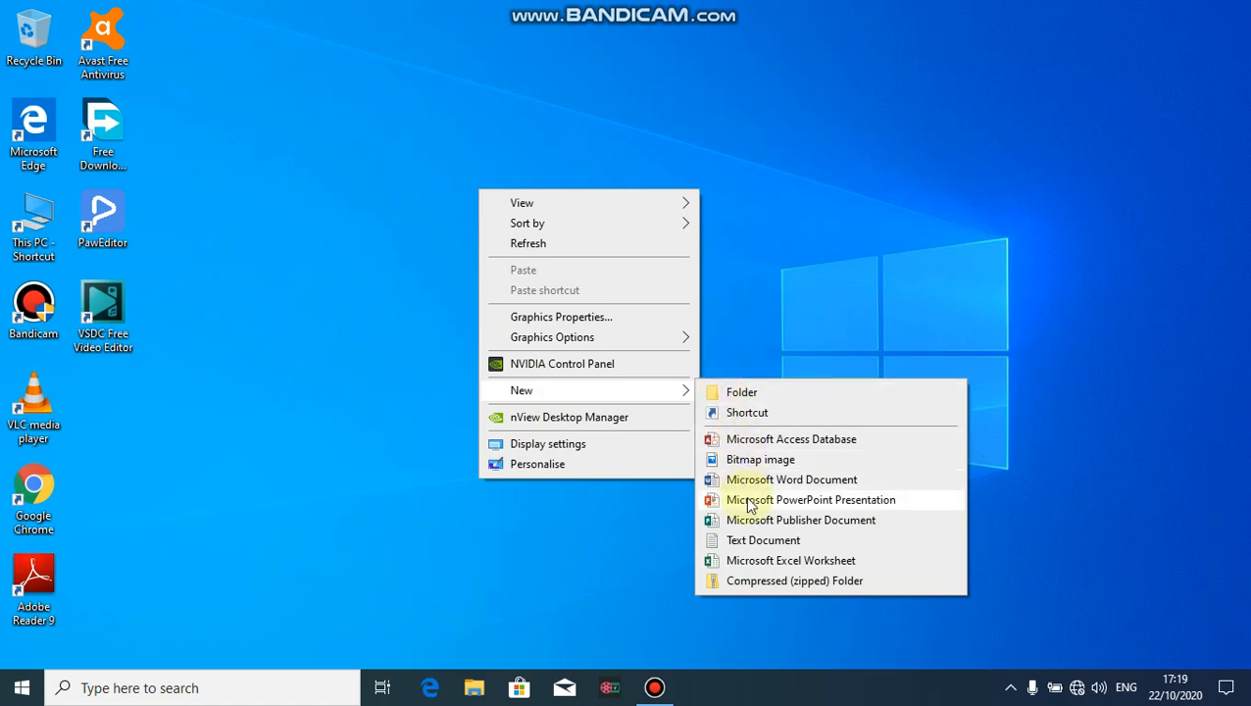
left_click(759, 566)
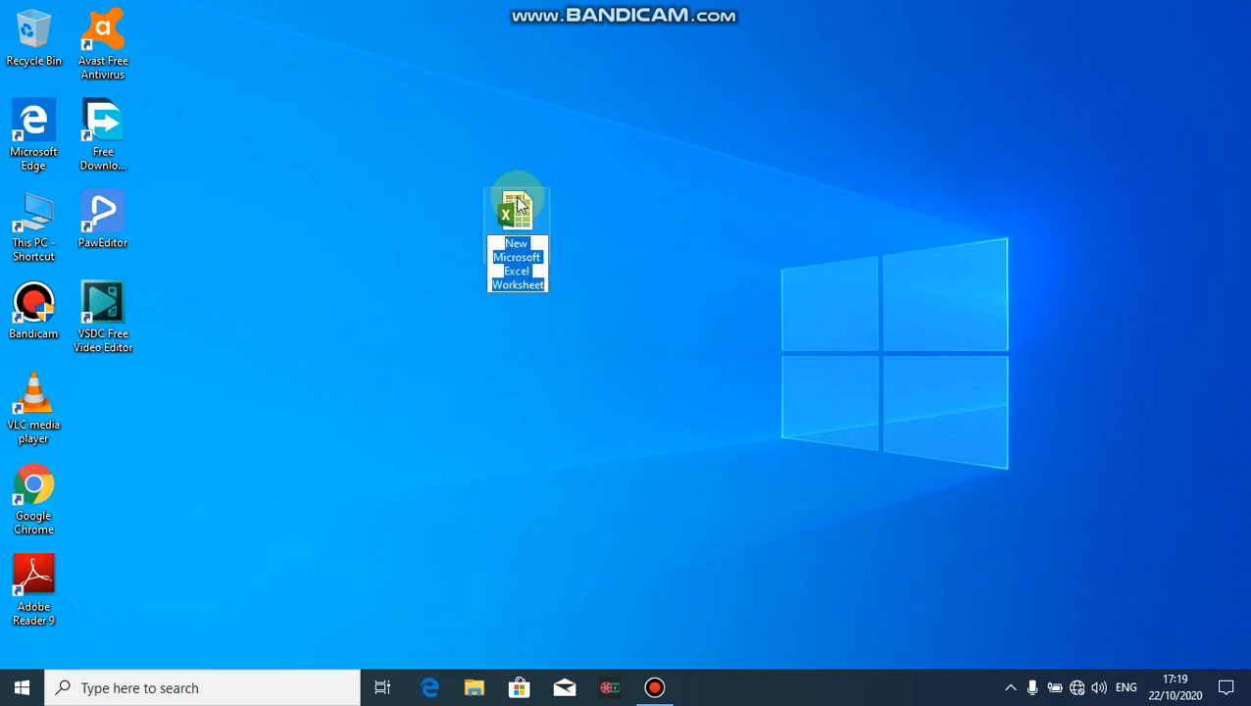
left_click(596, 225)
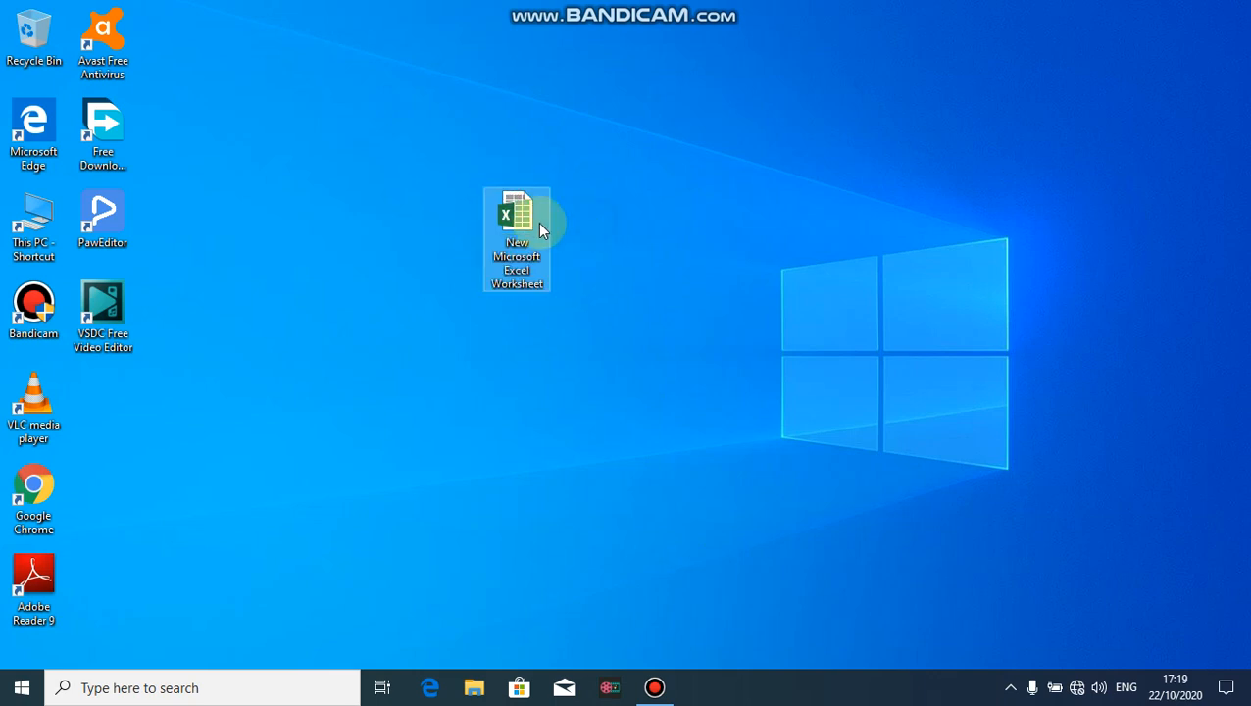
key("shift+Delete")
key("Return")
- Find and launch Excel 2016 from Windows search and start a blank workbook
left_click(166, 687)
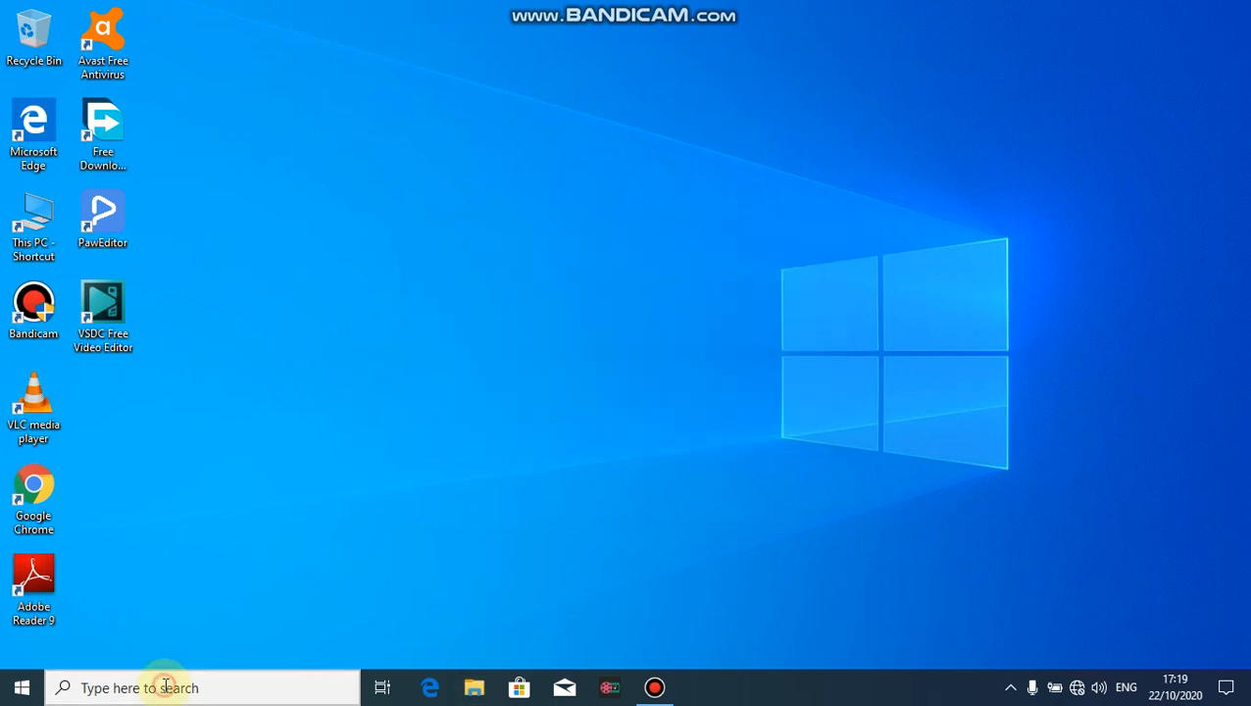
type("EX")
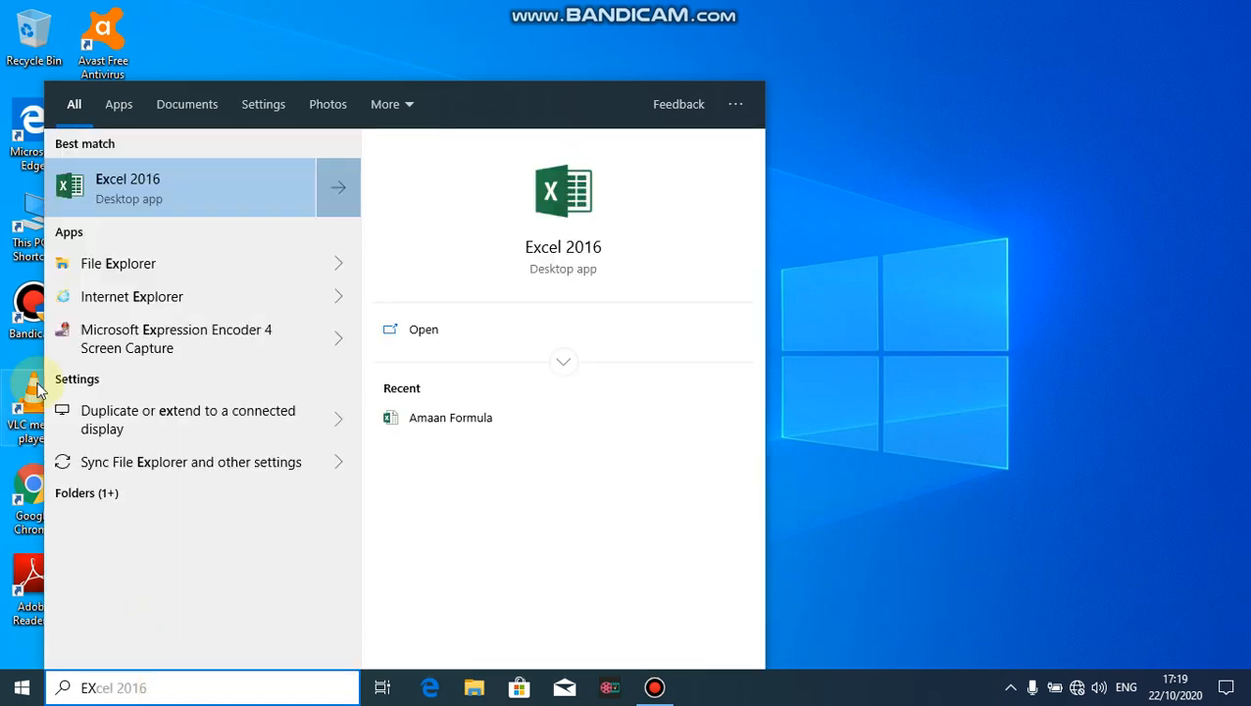
left_click(142, 183)
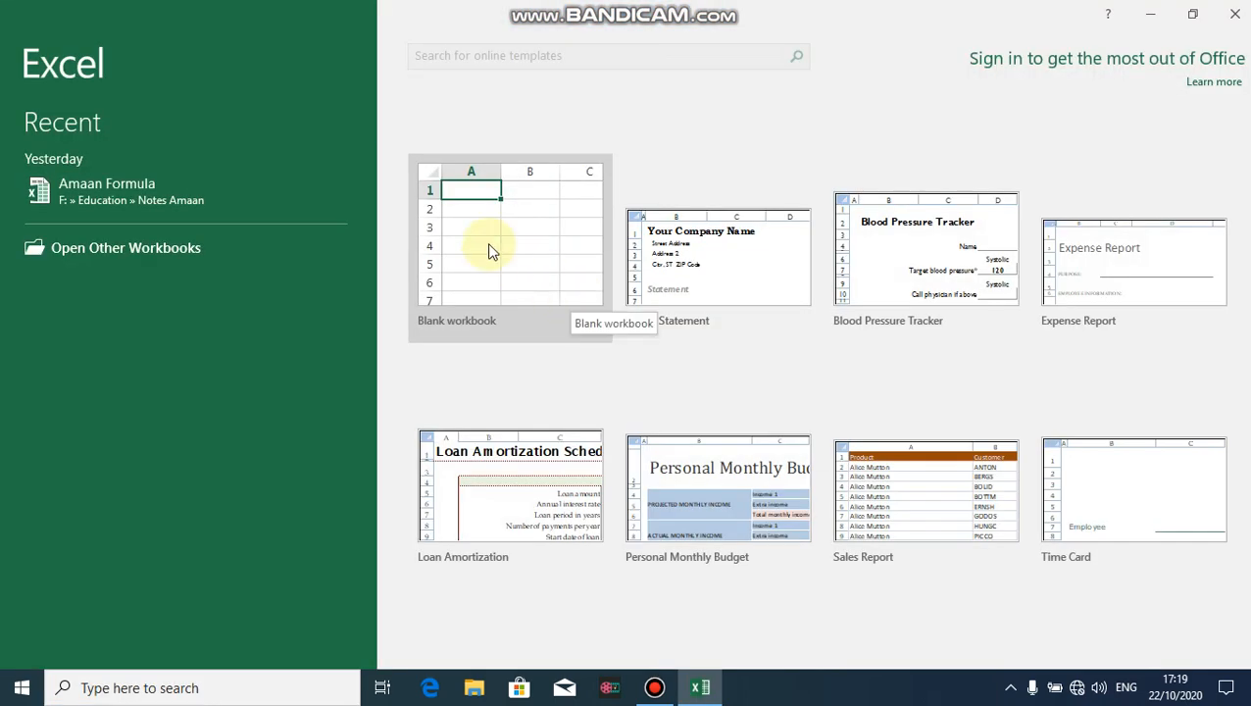
left_click(490, 251)
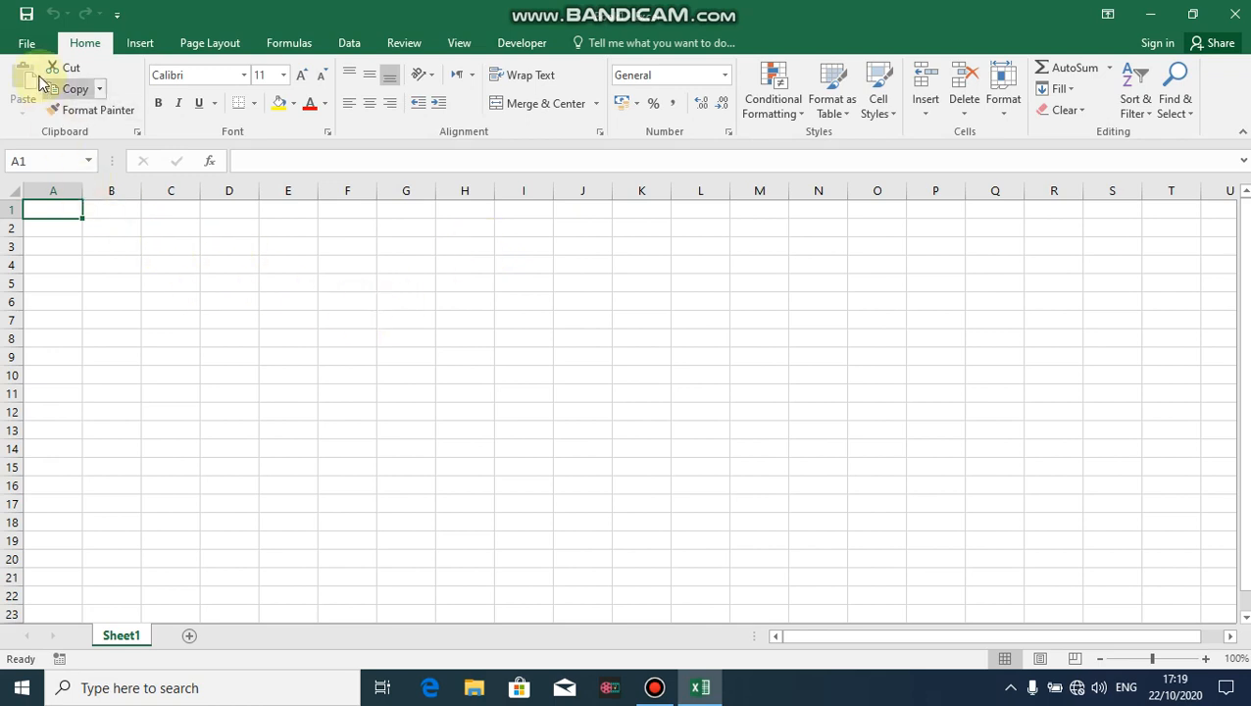
left_click(29, 44)
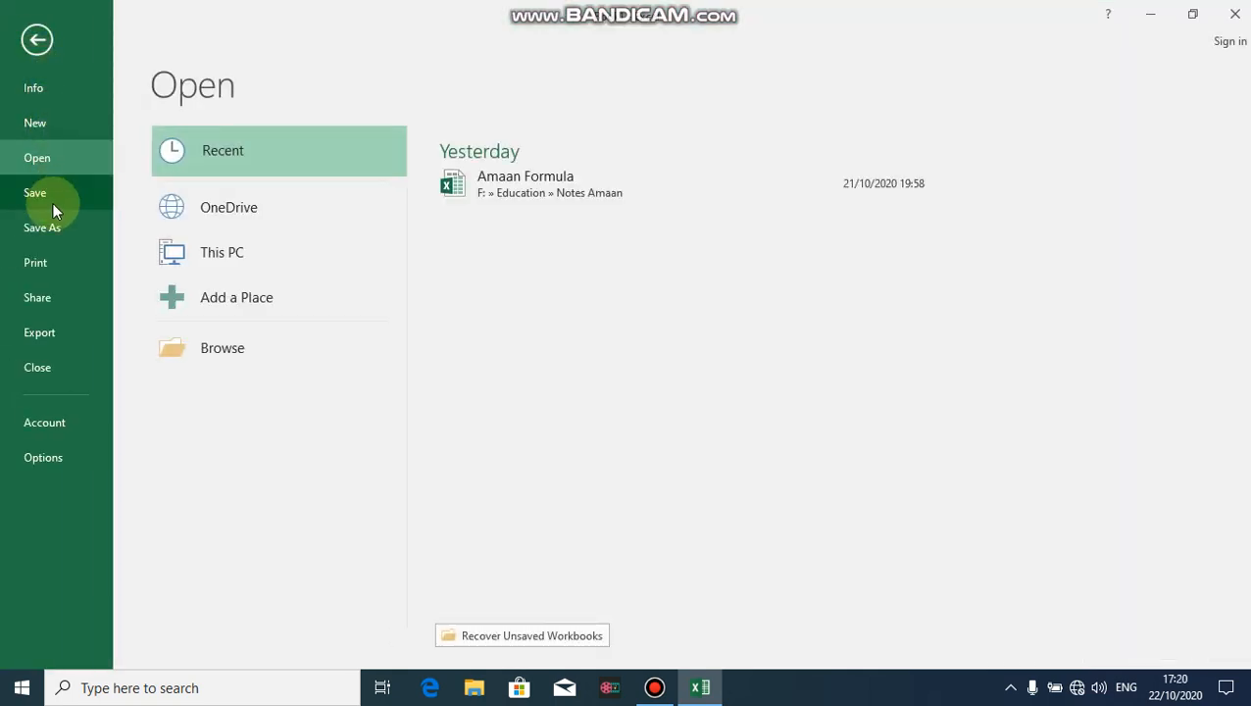
left_click(38, 39)
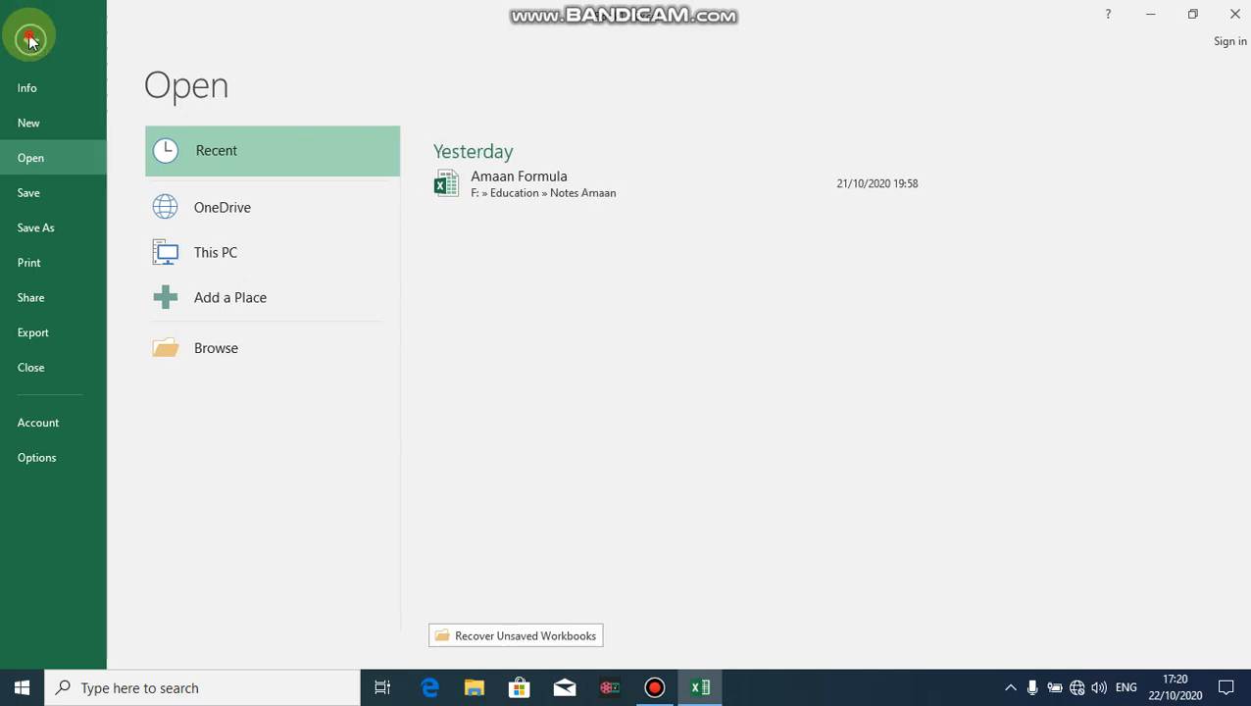
left_click(261, 263)
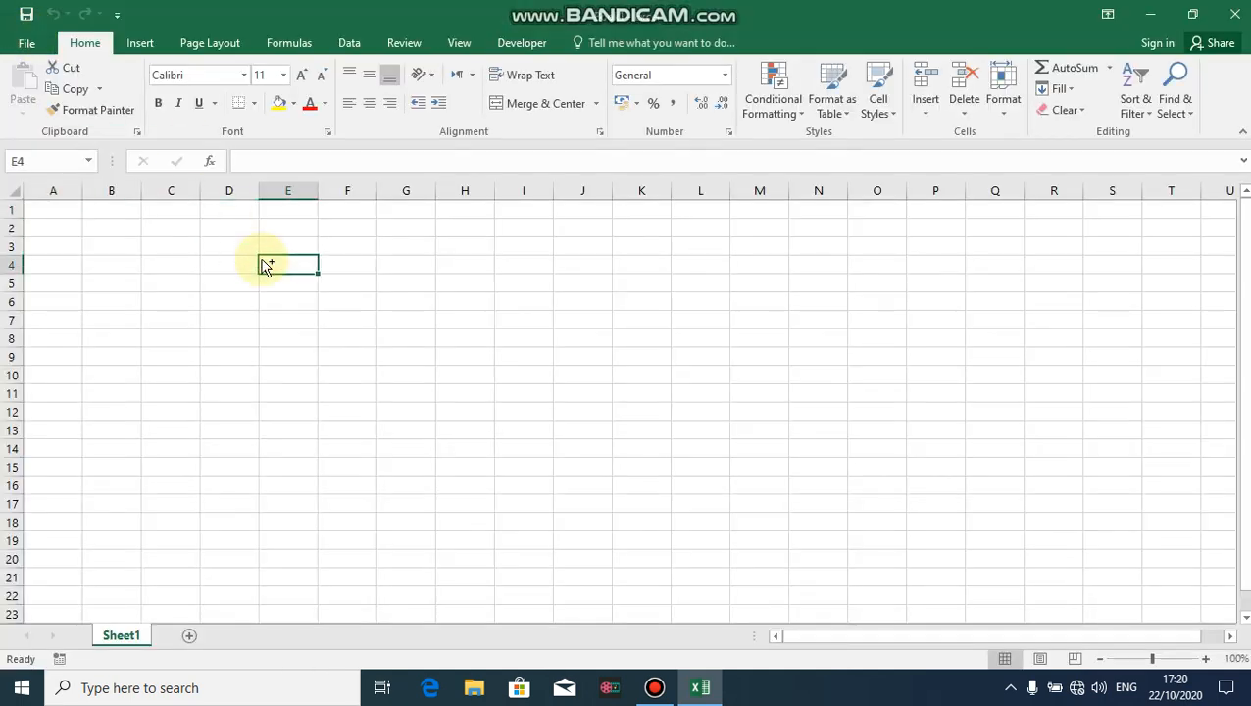
- Save the new workbook to the Desktop folder on this PC under the file name BASIC EXCEL
key("ctrl+s")
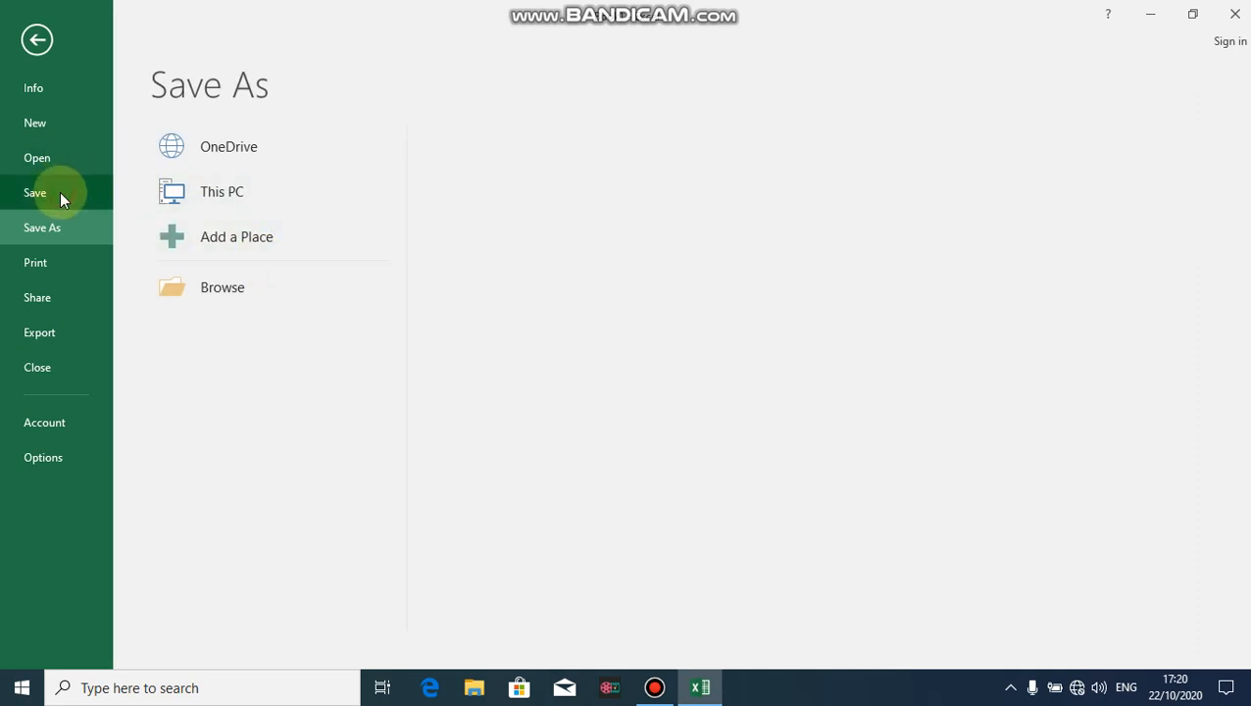
left_click(204, 196)
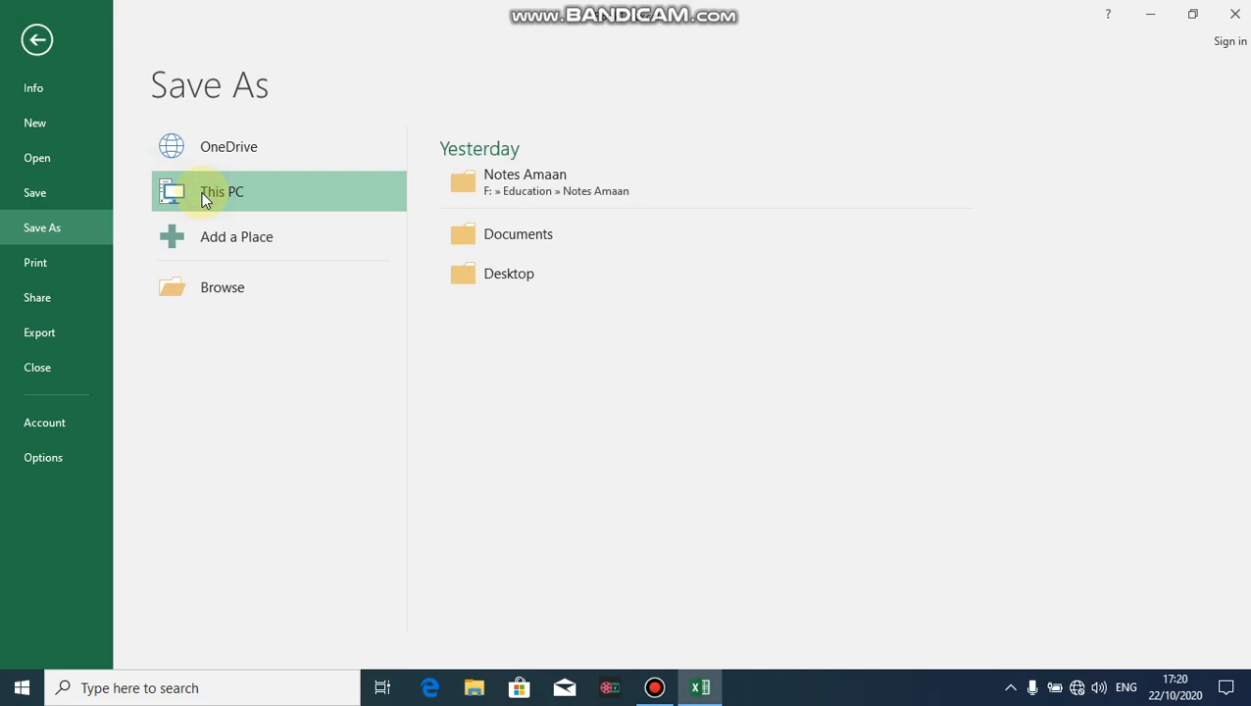
left_click(478, 274)
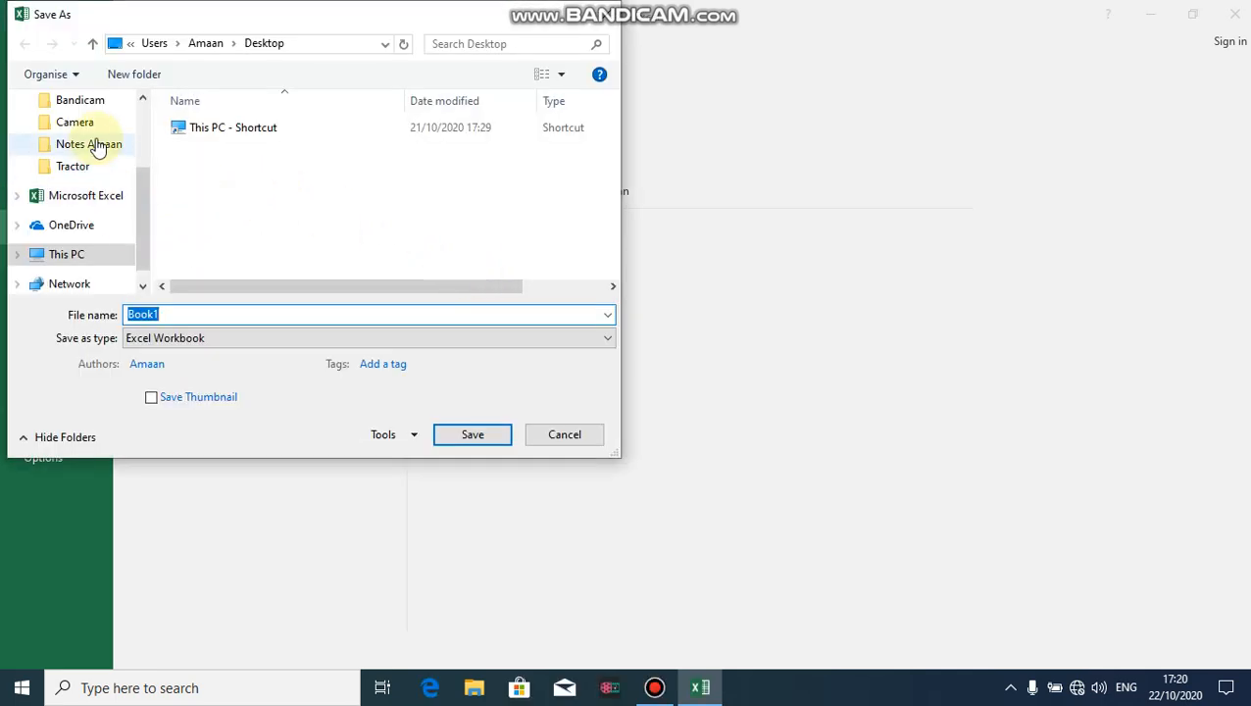
key("BackSpace")
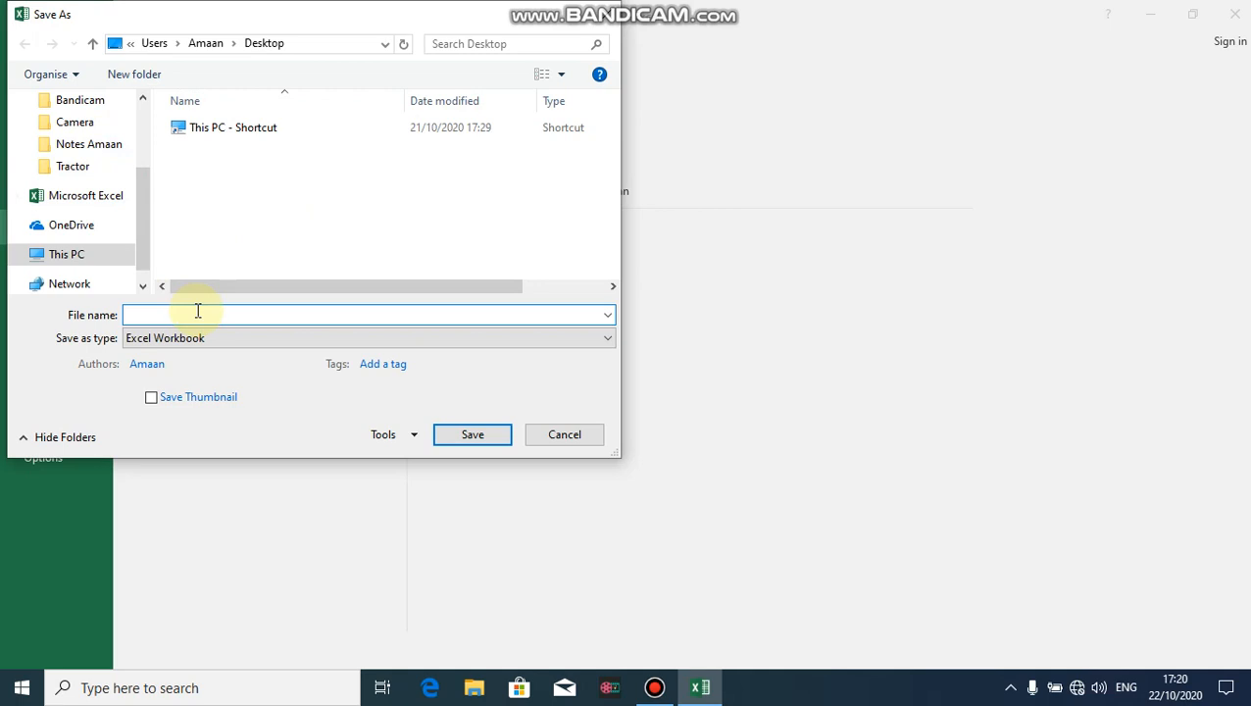
type("L")
key("BackSpace")
type("LECT")
key("BackSpace")
key("BackSpace")
key("BackSpace")
key("BackSpace")
type("BASIC ")
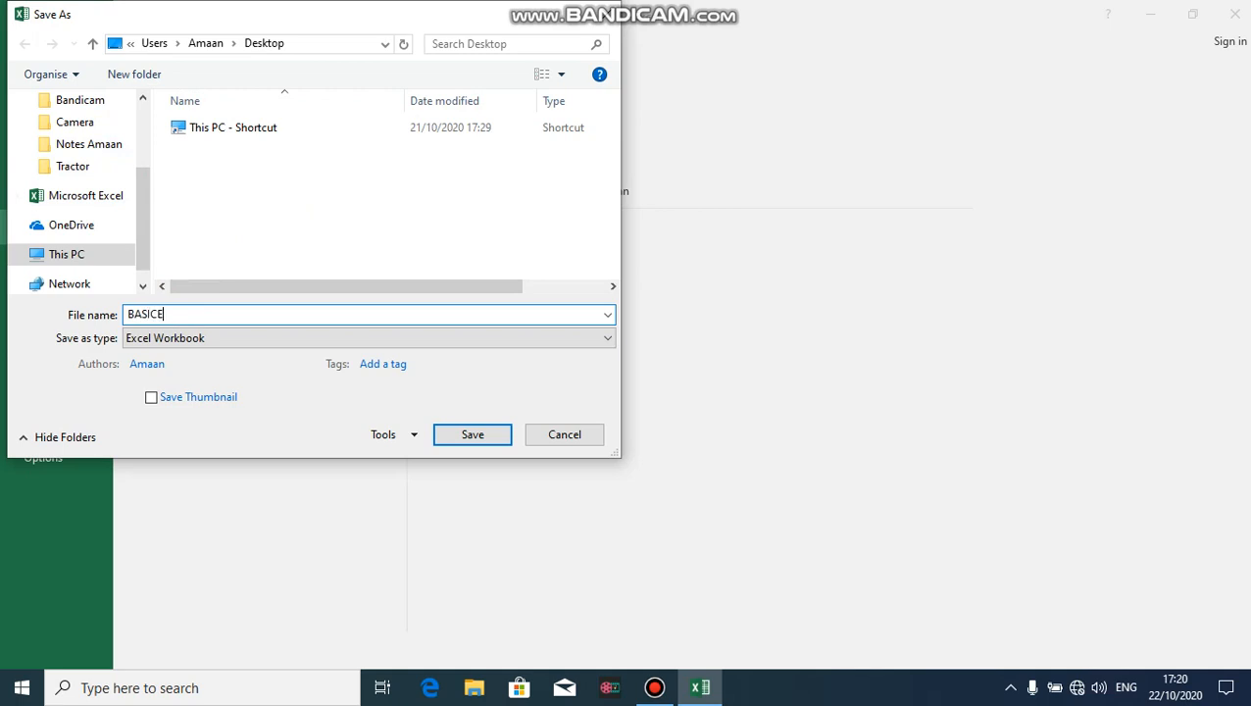
type("EXCEL")
left_click(474, 437)
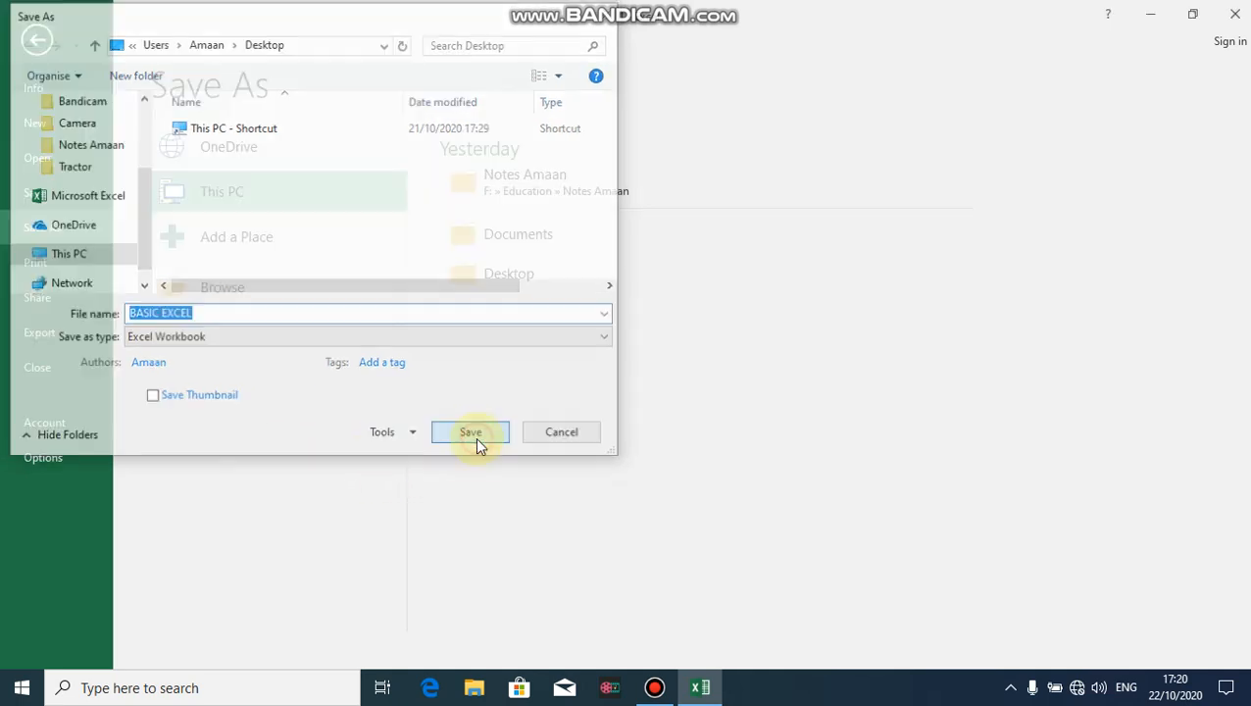
left_click(511, 333)
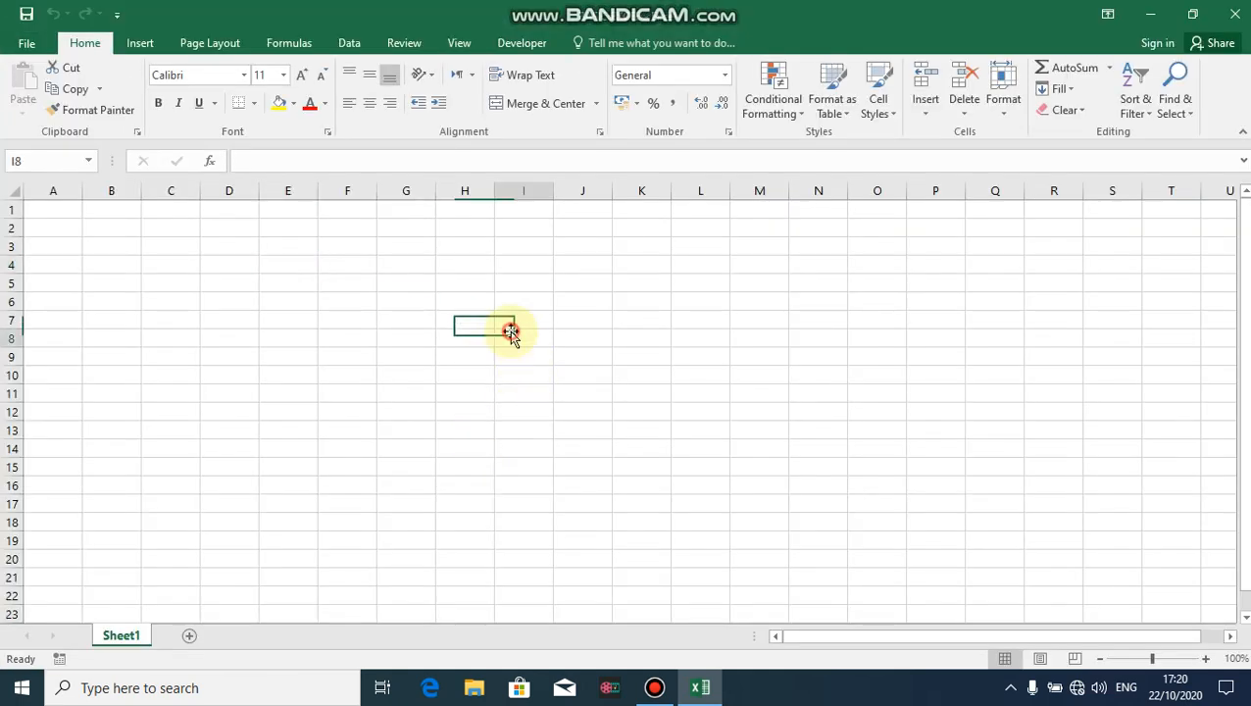
left_click(361, 280)
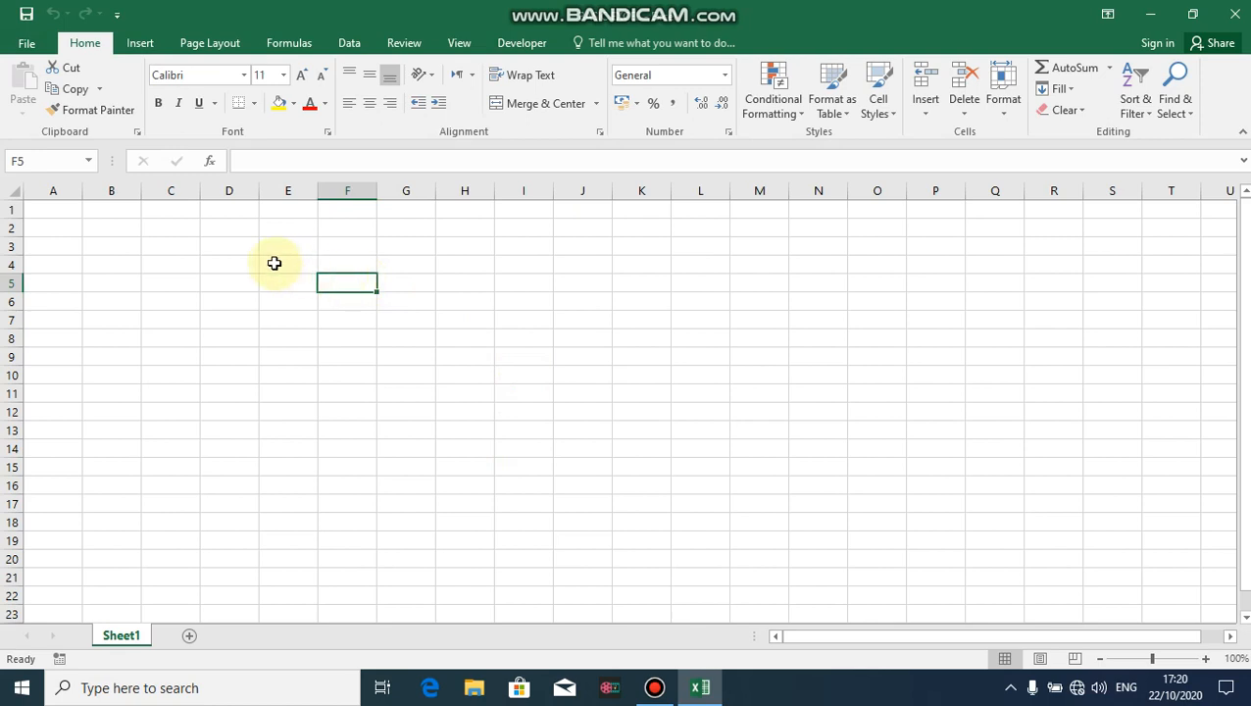
left_click(219, 263)
key("Left")
key("Left")
key("Left")
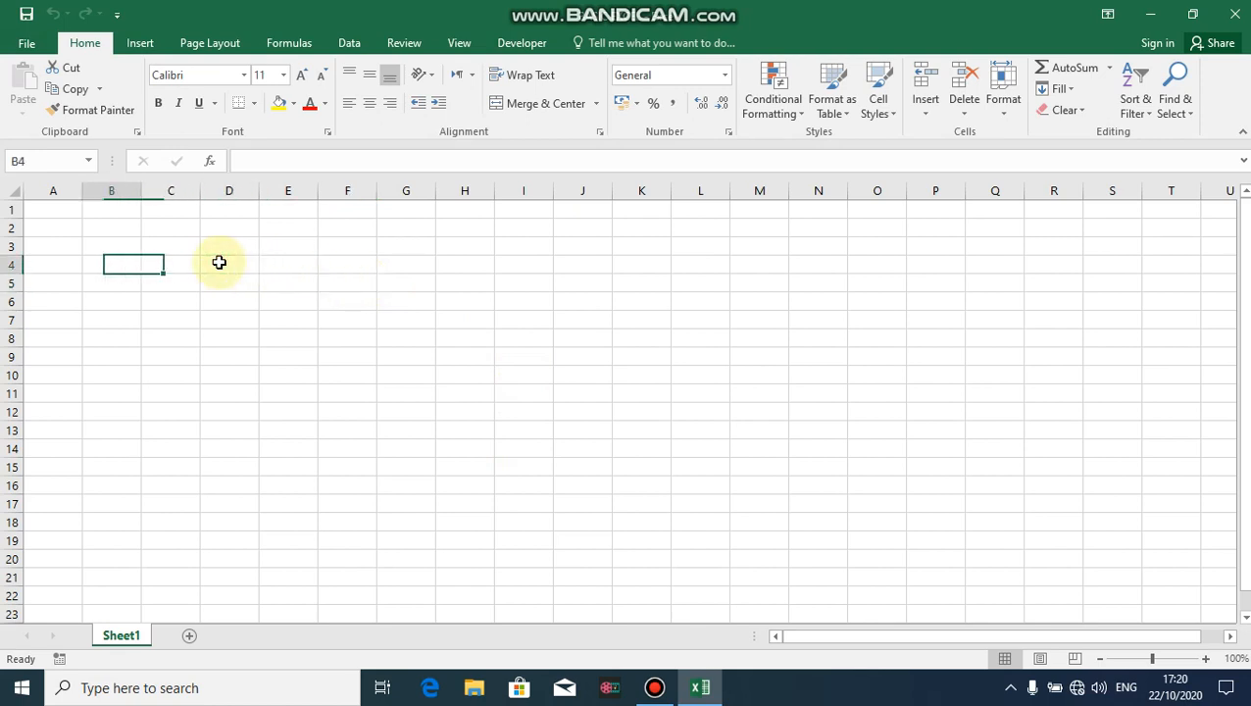
key("Right")
key("Right")
key("Right")
key("Right")
key("Right")
key("Right")
key("Right")
key("Right")
key("Down")
key("Down")
key("Left")
key("Left")
key("Left")
key("Left")
key("Left")
key("Left")
- Enter the header SR. NO in cell B3 of the empty sheet
key("Up")
key("Up")
key("Up")
key("Left")
key("Left")
key("Right")
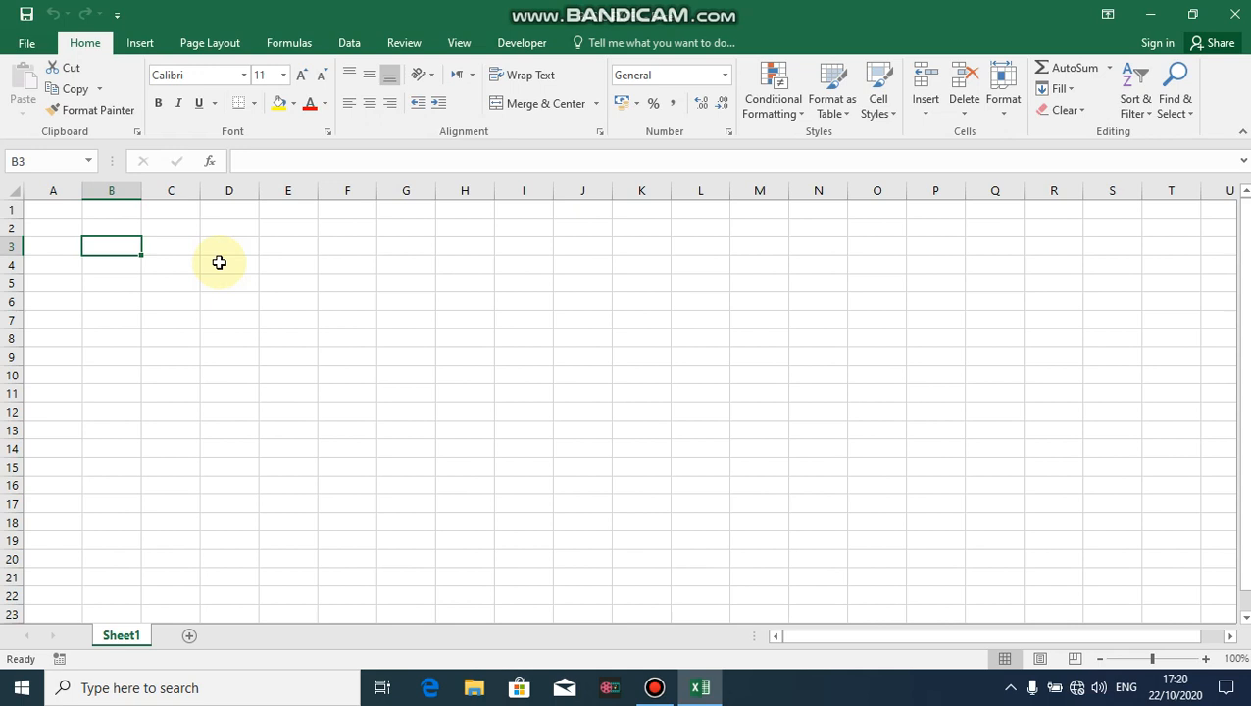
key("Down")
key("Up")
type("SR, N")
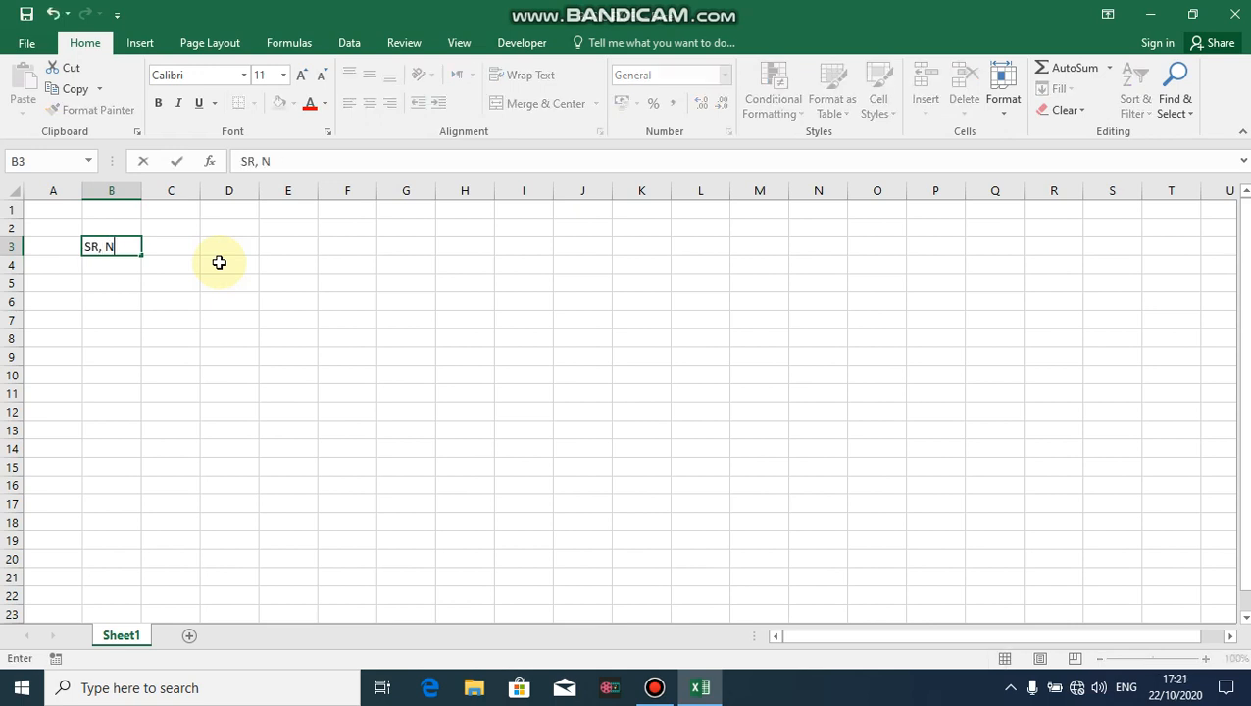
key("BackSpace")
key("BackSpace")
key("BackSpace")
type(". NO")
key("Tab")
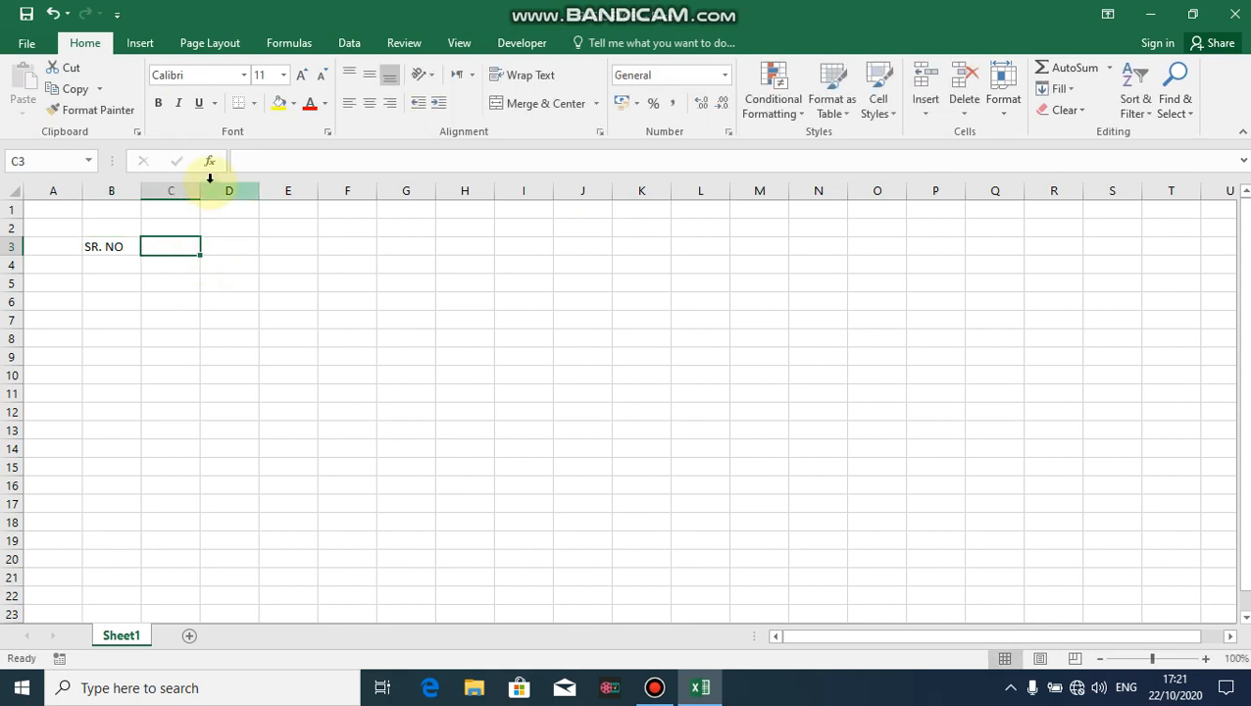
- Enter the headers SUBJECT in cell C3 and MARKS OBTAIN in cell D3
type("S")
key("BackSpace")
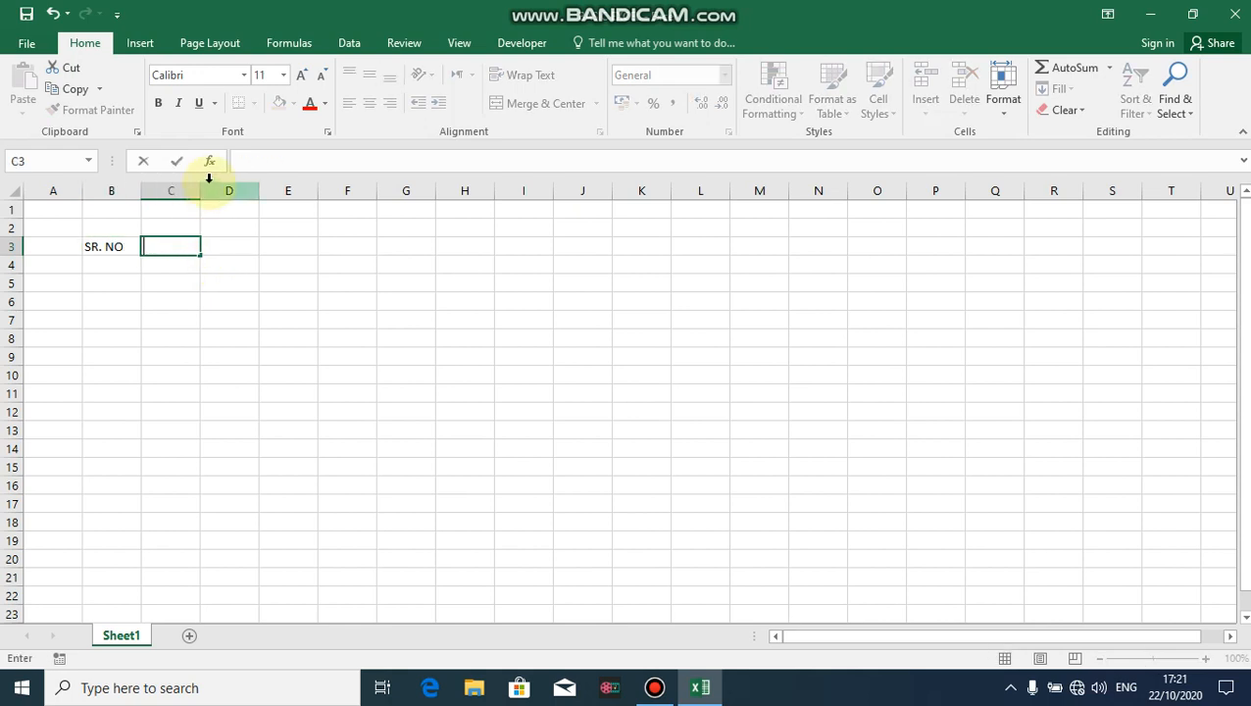
type("SUBJECT")
key("Tab")
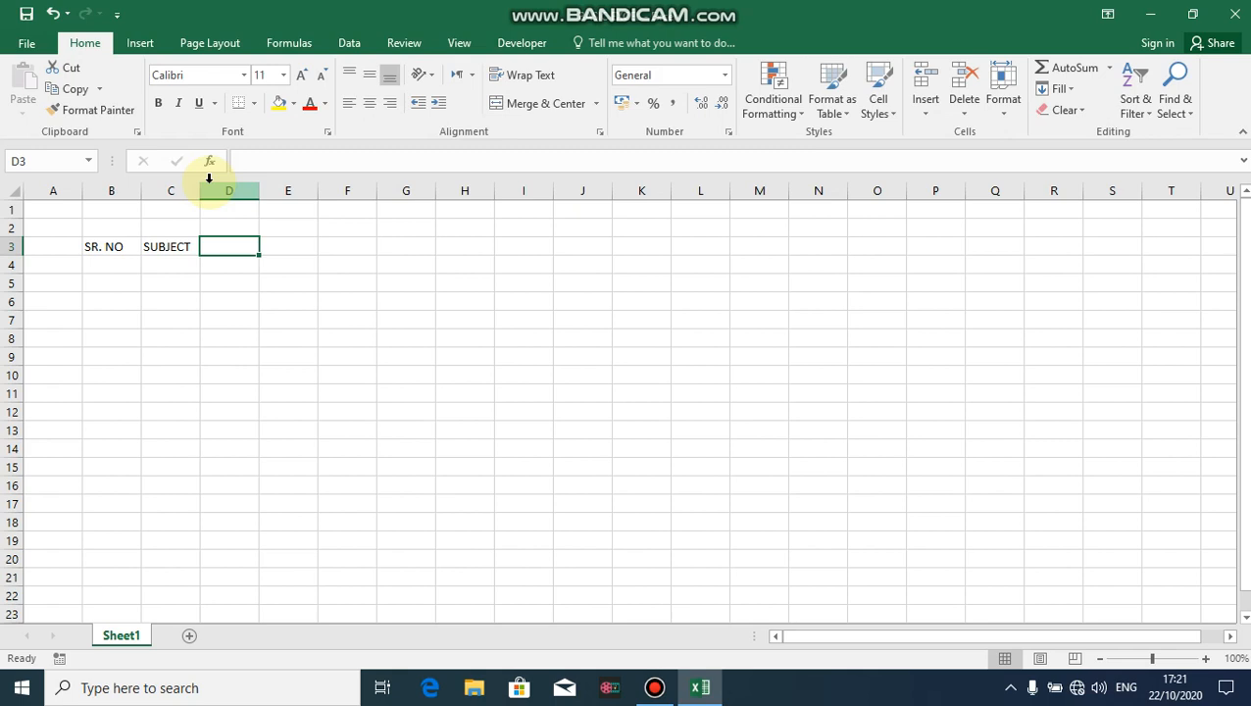
type("m")
key("BackSpace")
type("M")
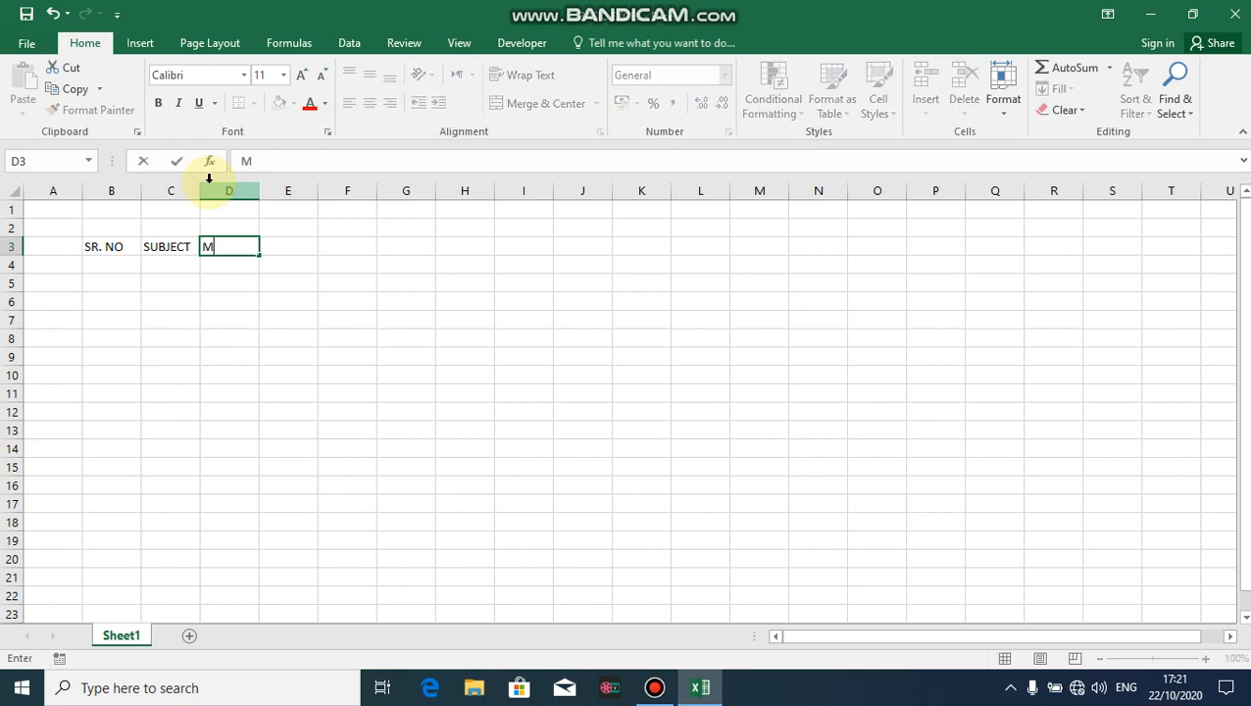
type("ARKS OBTAIN")
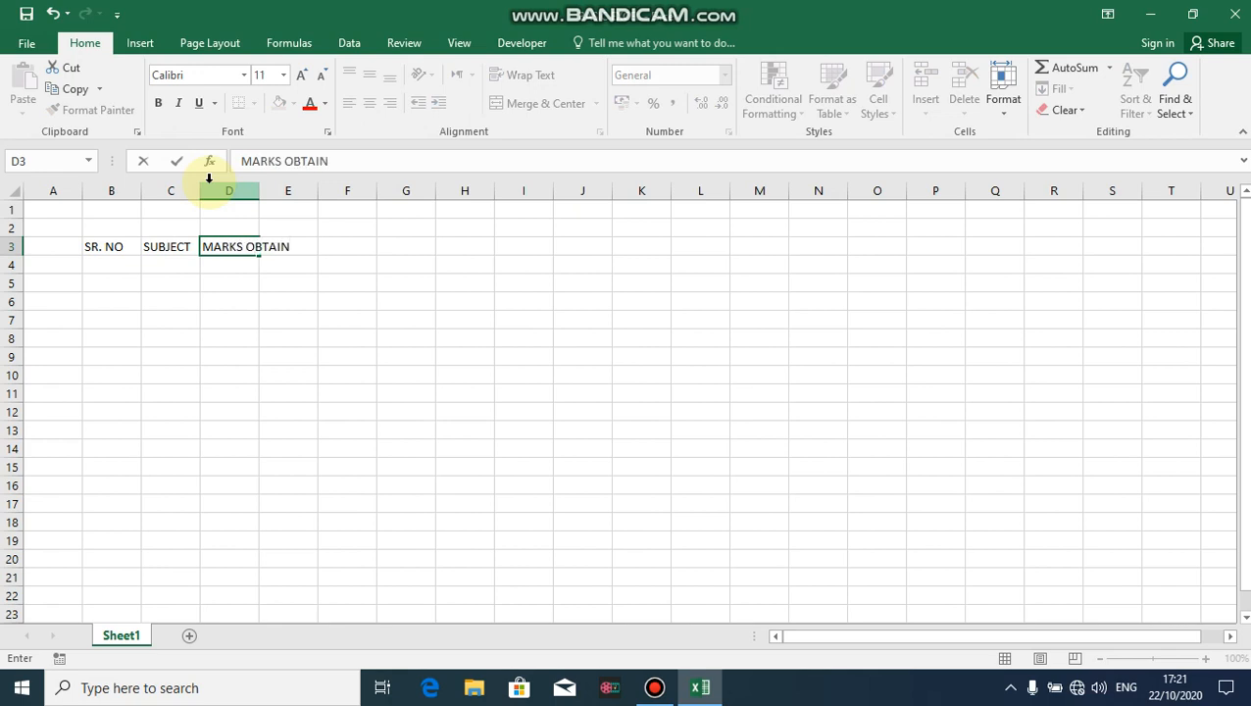
key("Tab")
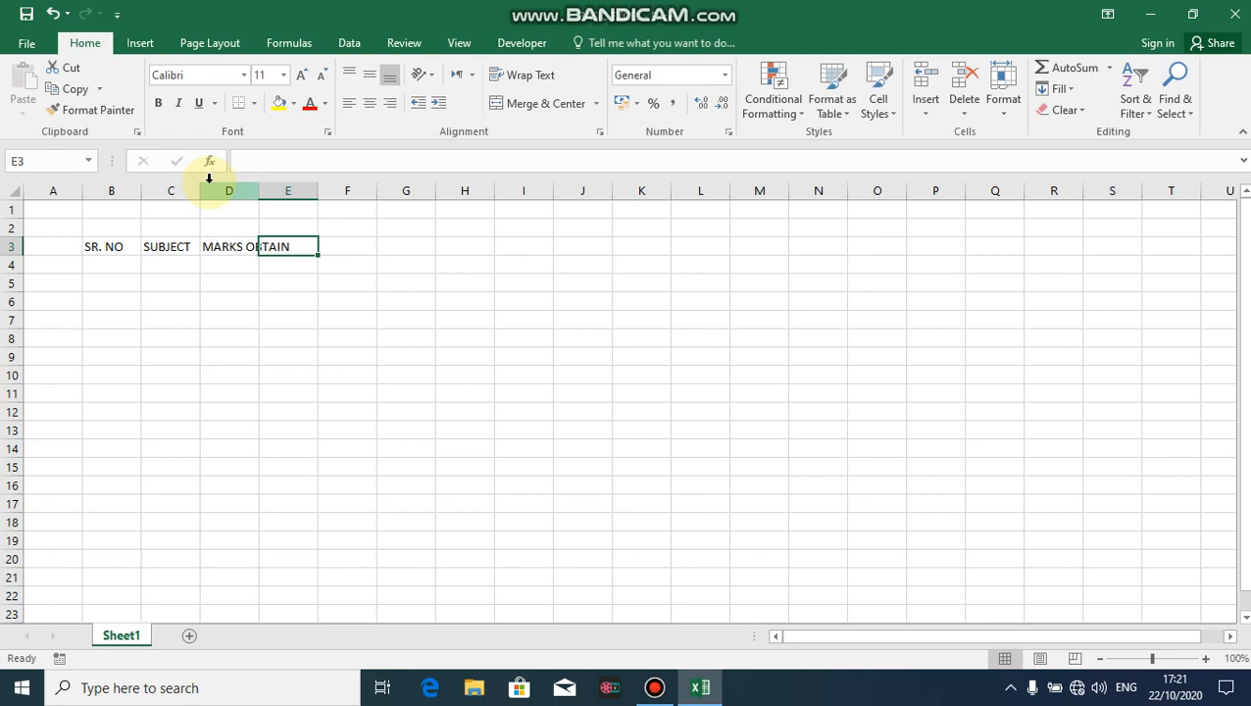
- Enter the headers TOTAL MARKS in cell E3 and STATUS in cell F3, keeping F3 selected
type("TOT")
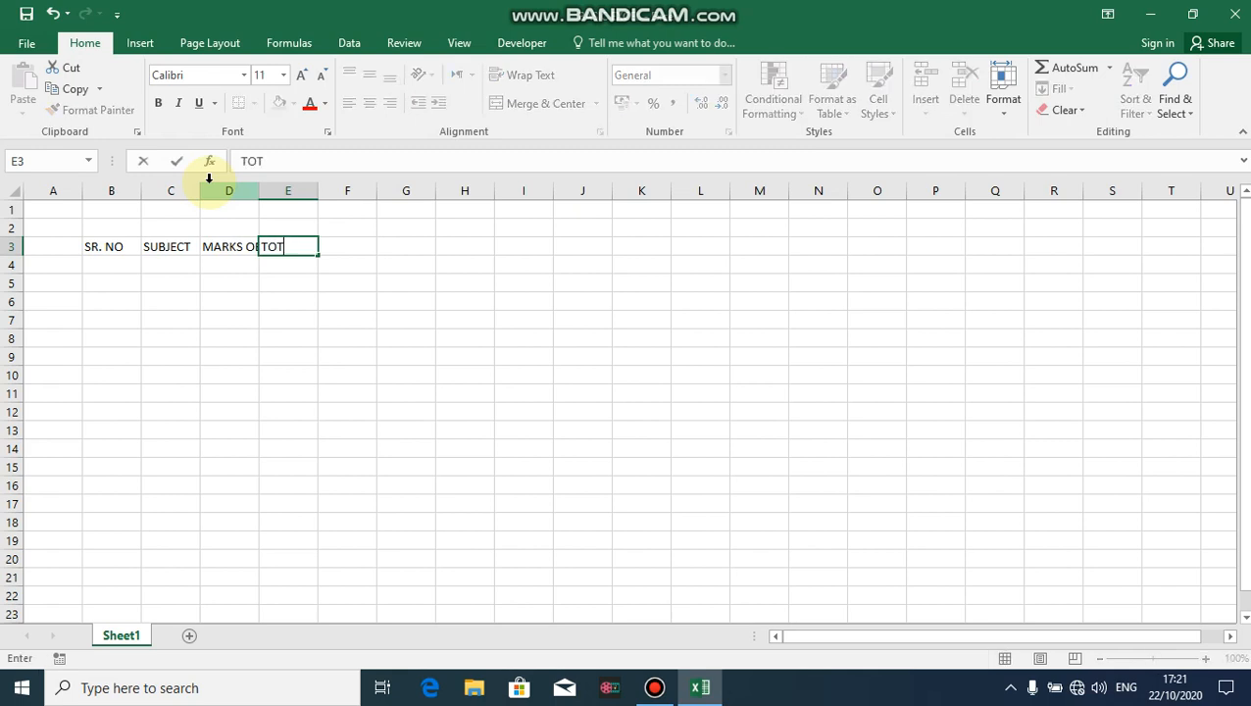
type("AL MARKS")
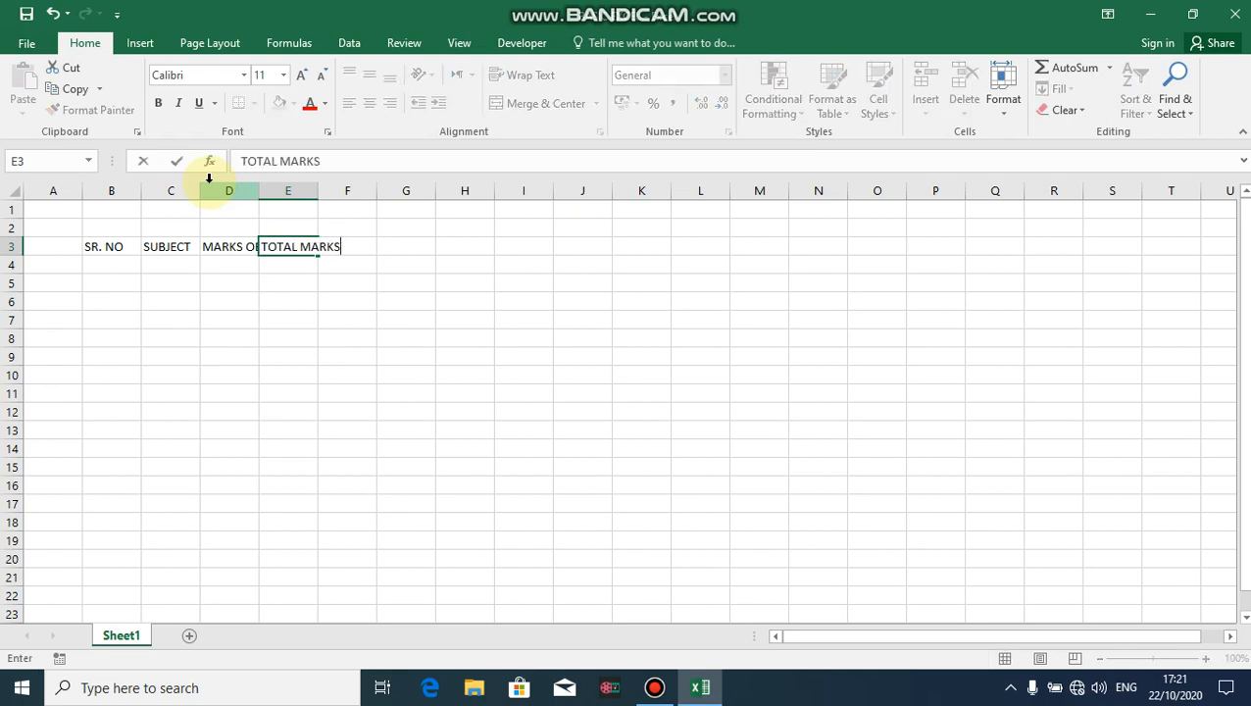
key("Tab")
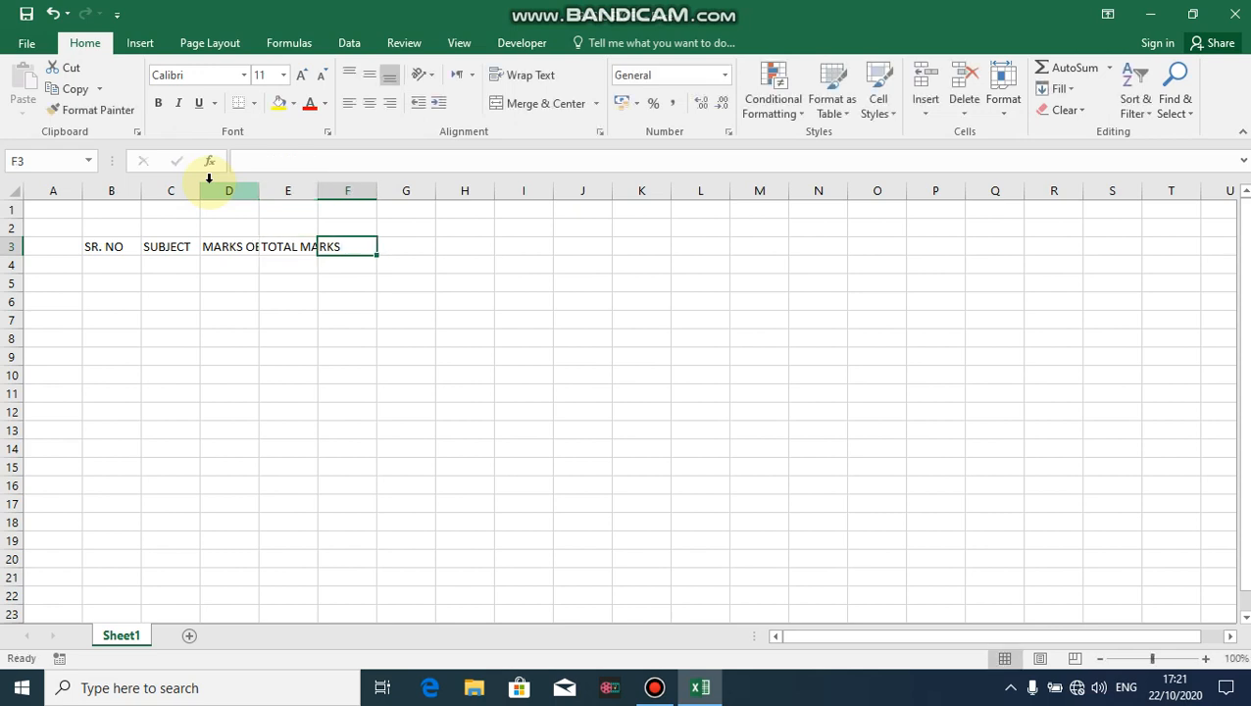
type("STATUS")
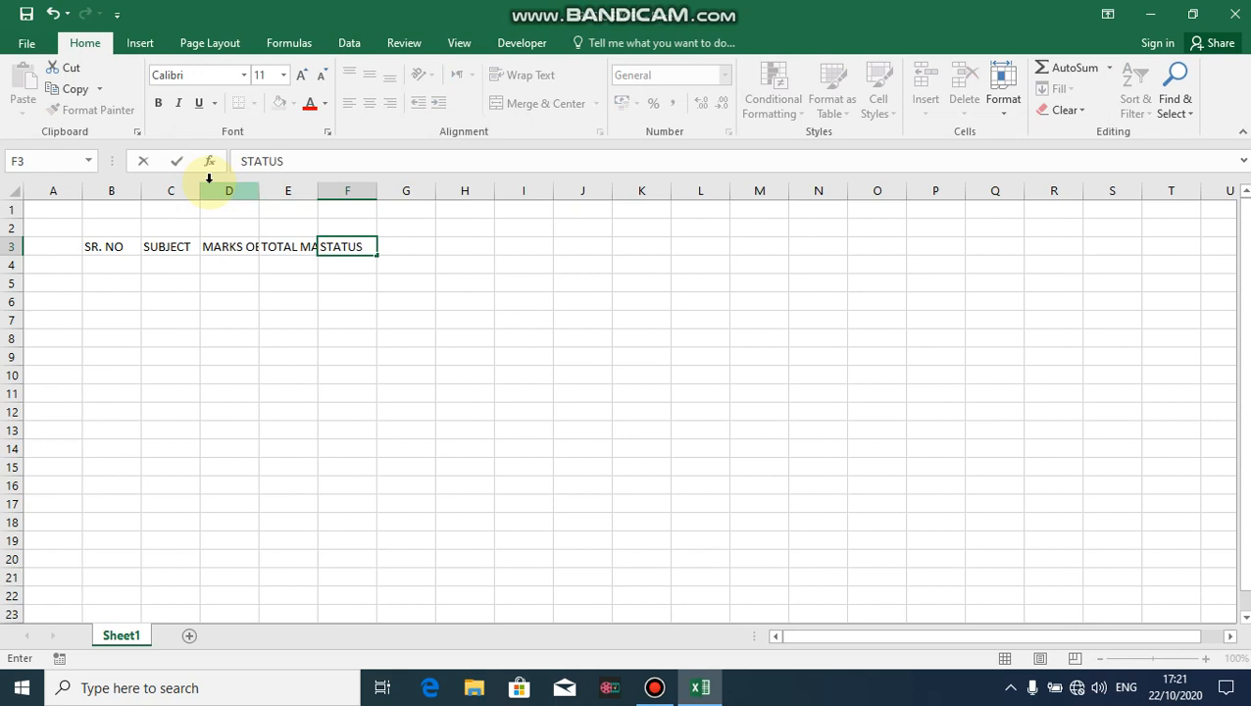
key("ctrl+Return")
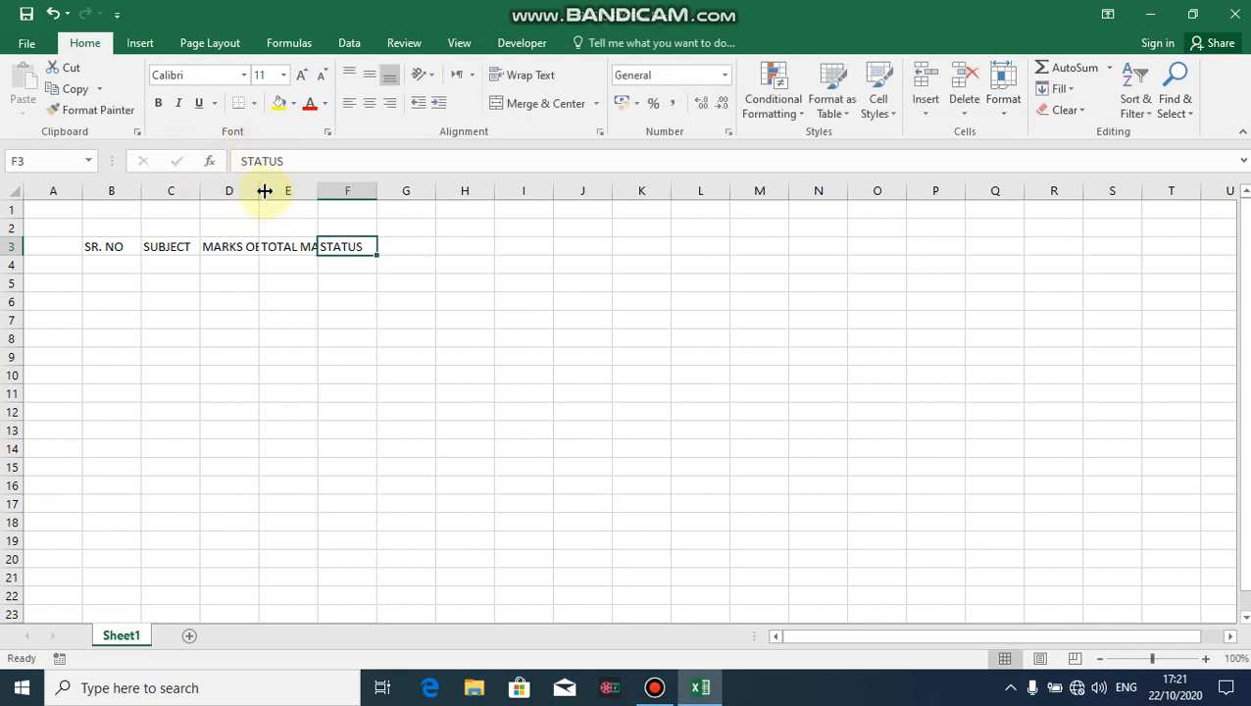
- Clear the header texts from cells B3 to F3
left_click(118, 250)
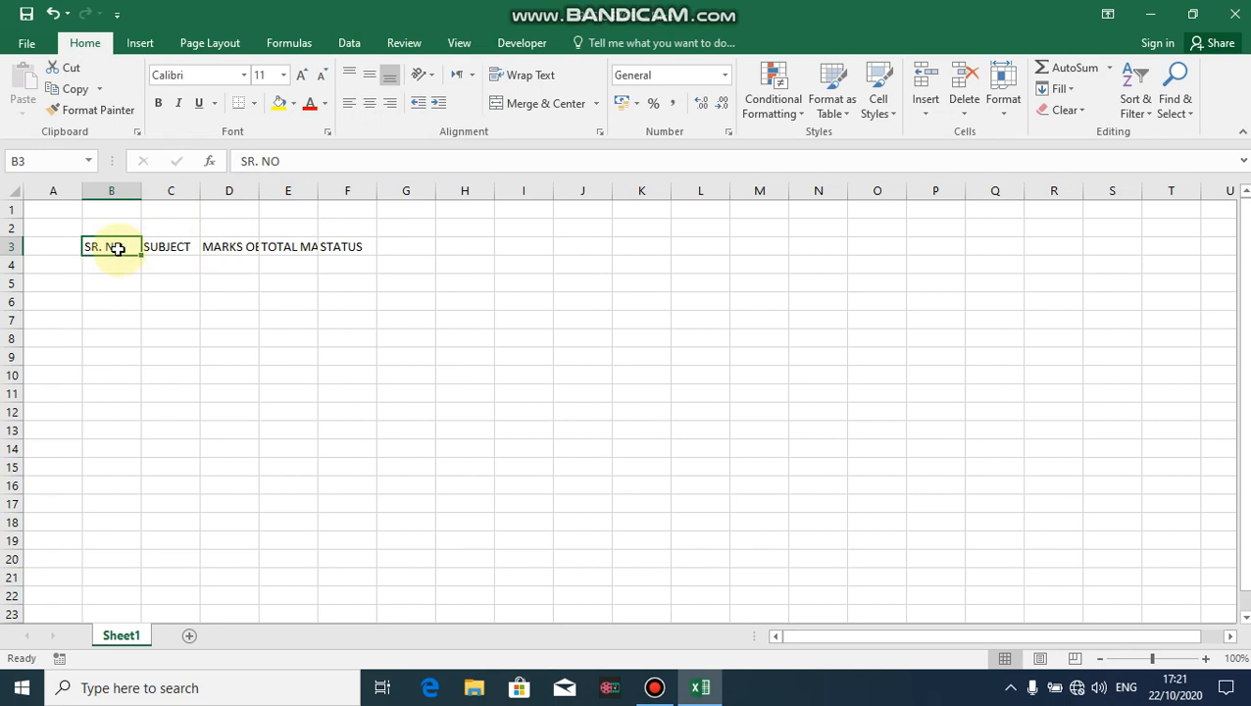
left_click(338, 251)
left_click(110, 244)
key("shift+Right")
key("shift+Right")
key("shift+Right")
key("shift+Right")
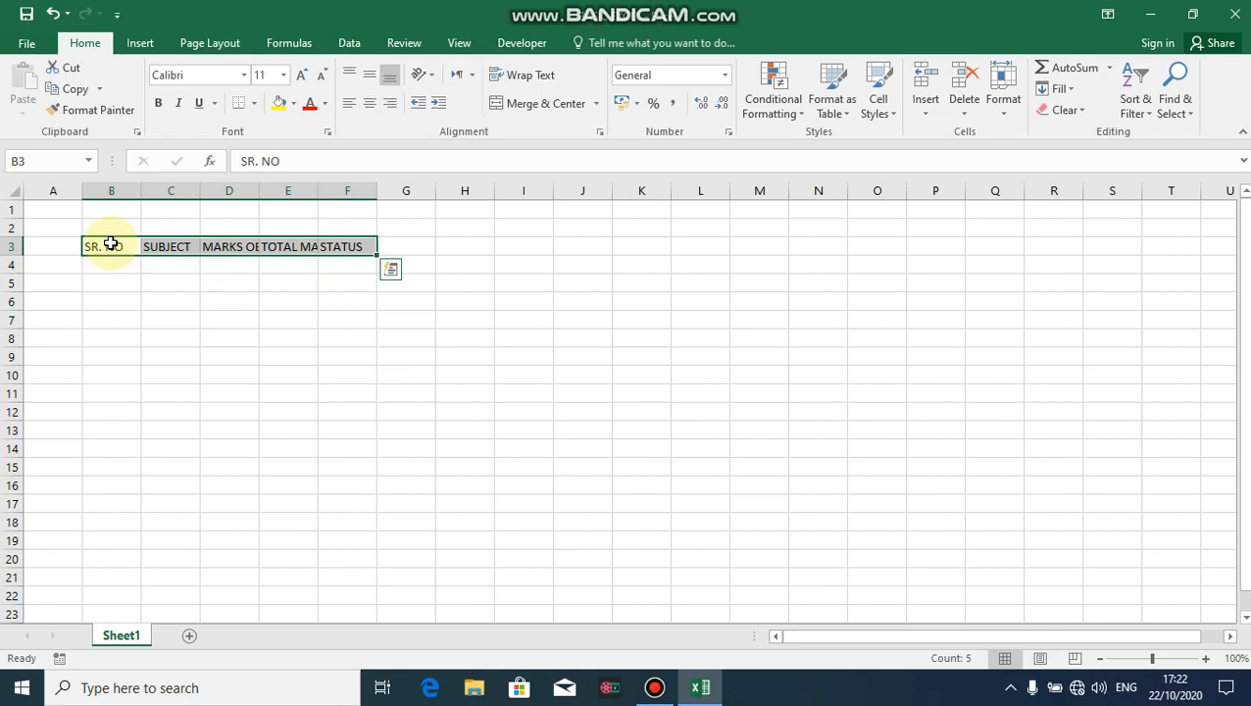
key("Delete")
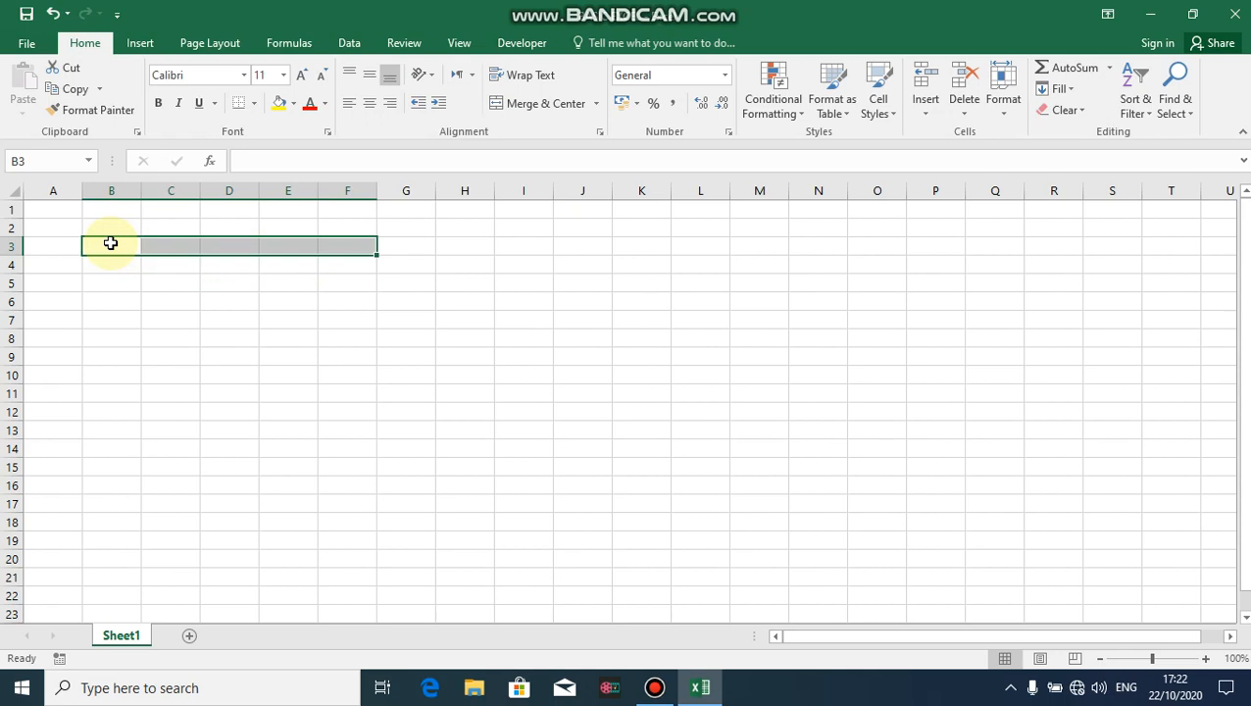
left_click(145, 297)
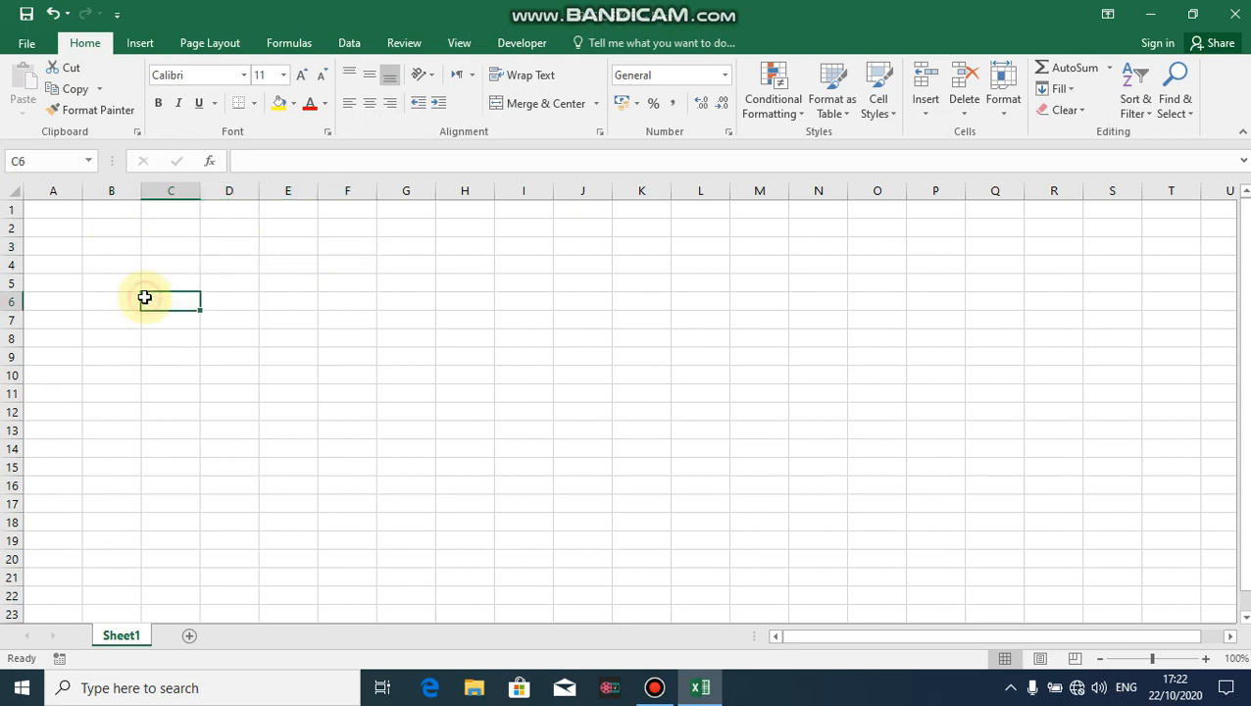
- Undo the deletion of the header texts in row 3
left_click(119, 255)
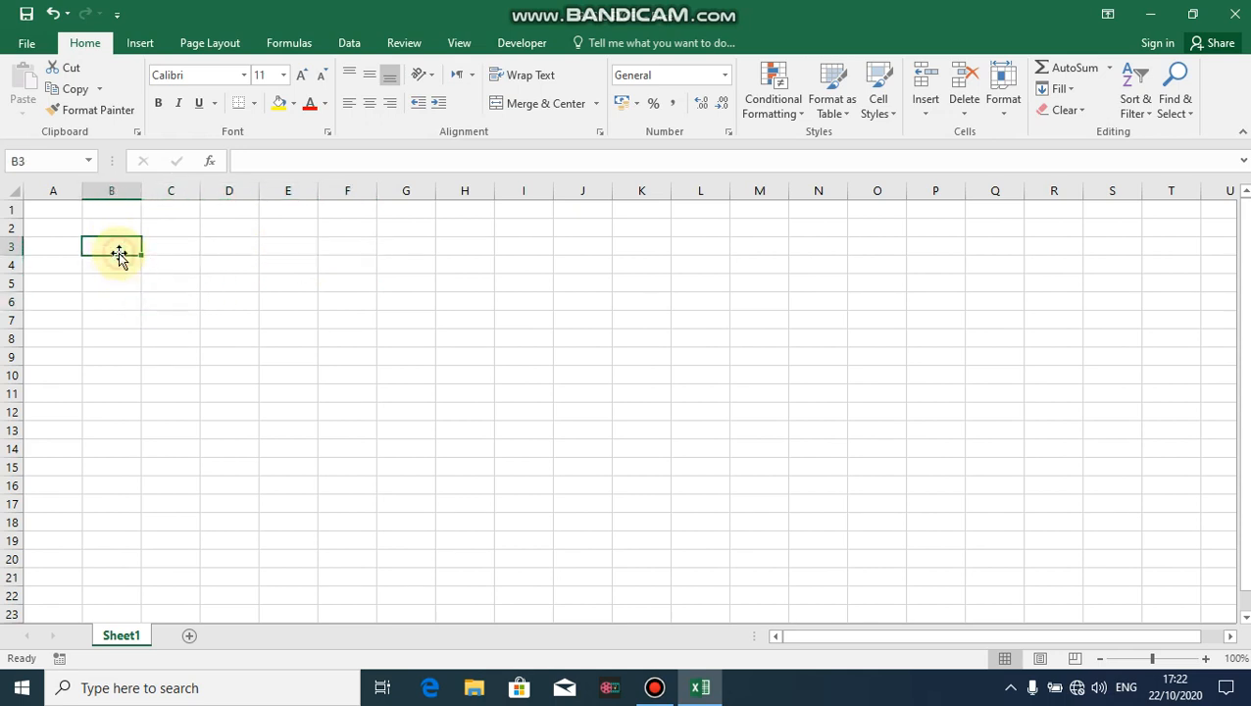
key("ctrl+z")
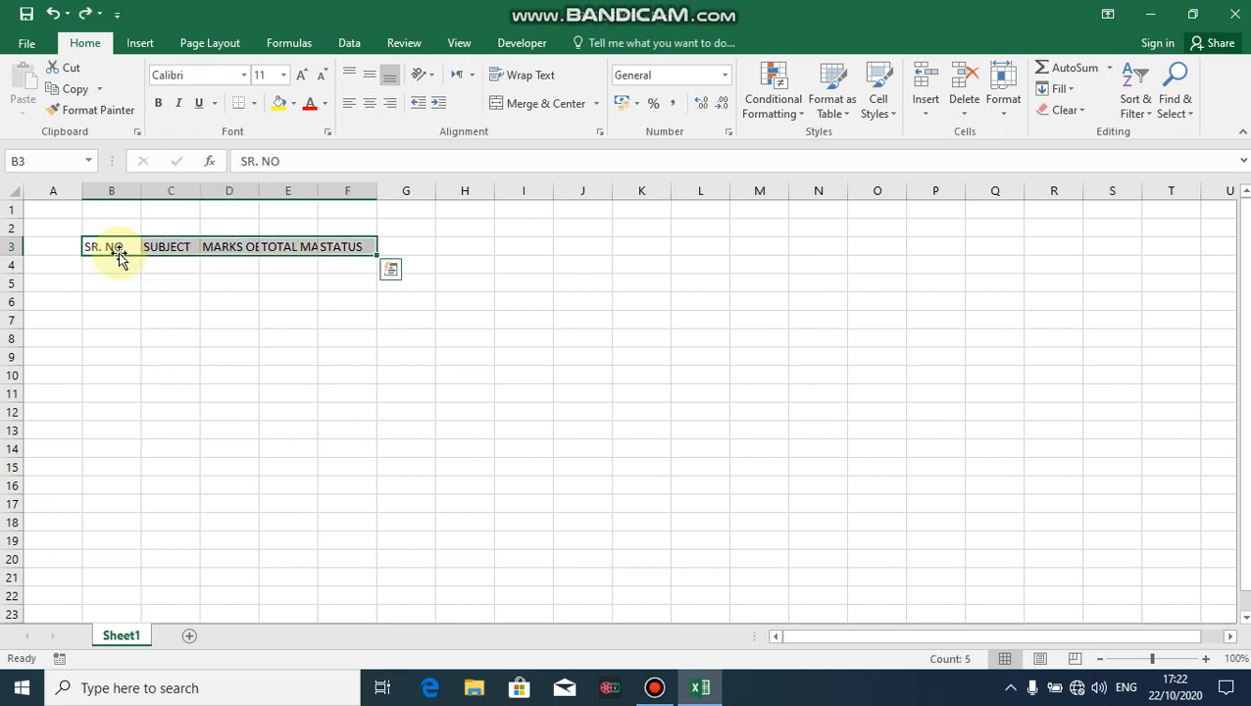
left_click(261, 287)
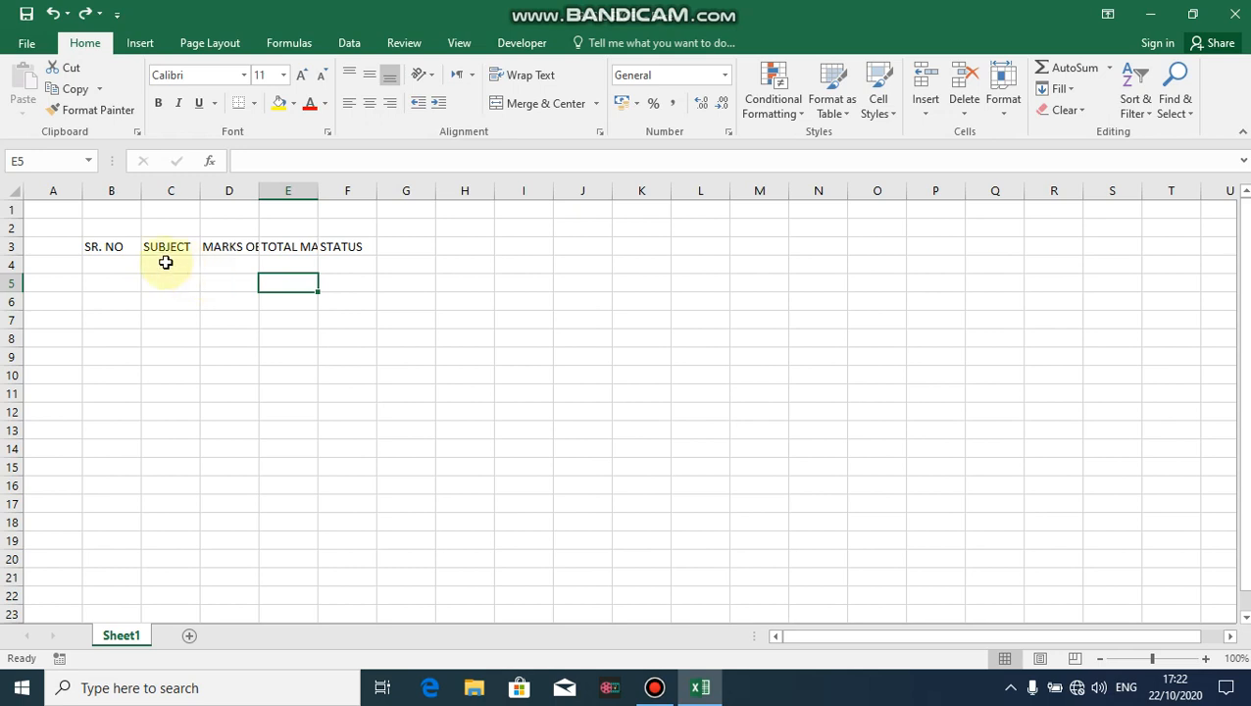
- Apply All Borders to the header cells B3 to F3
left_click(102, 244)
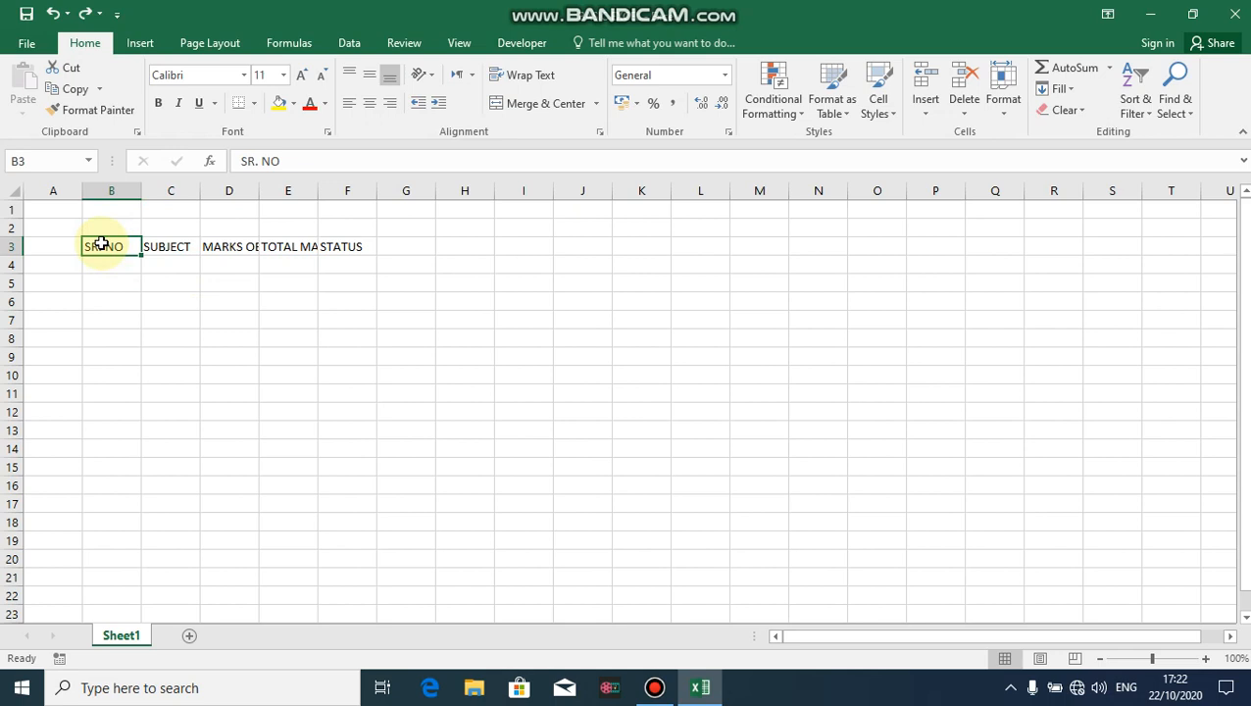
key("shift+Right")
key("shift+Right")
key("shift+Right")
key("shift+Right")
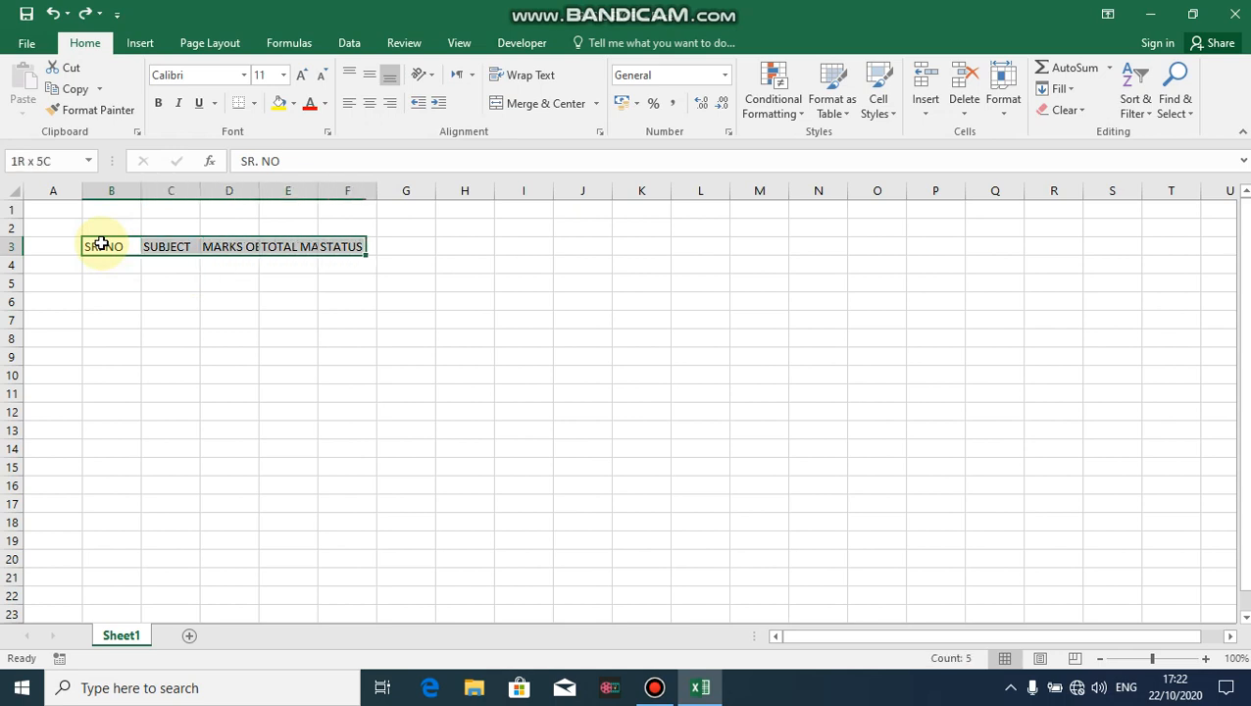
key("shift+Left")
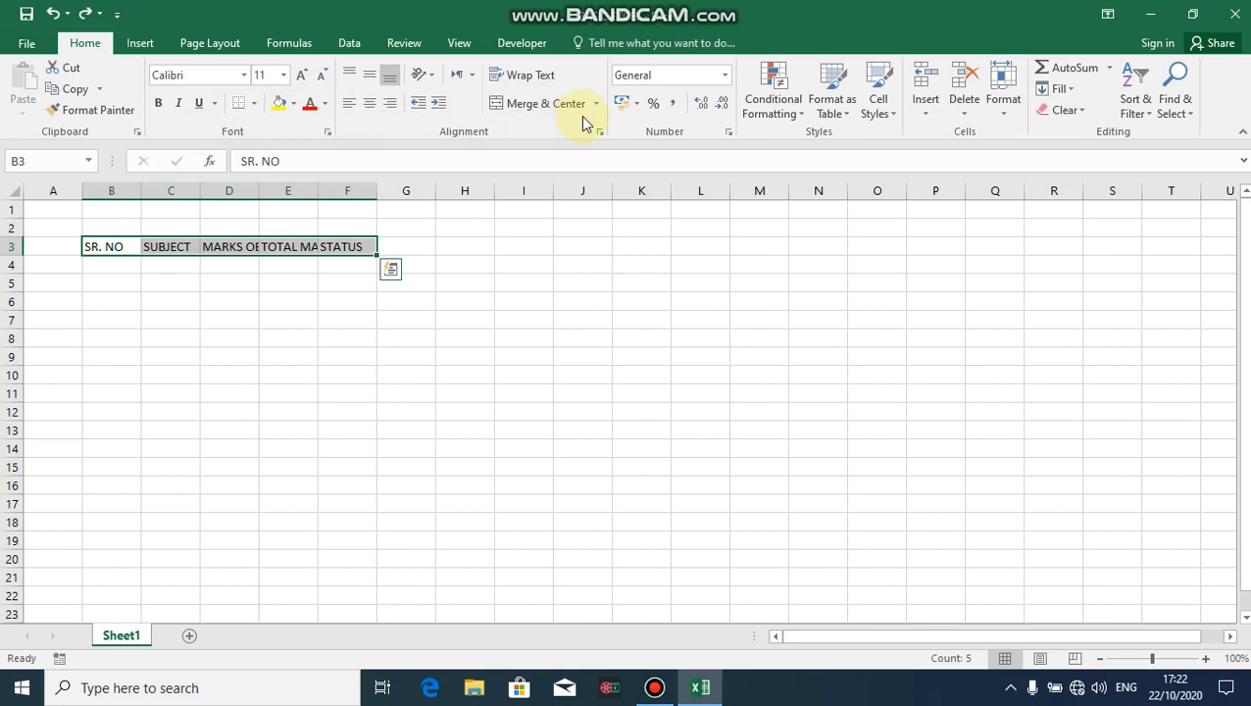
left_click(253, 103)
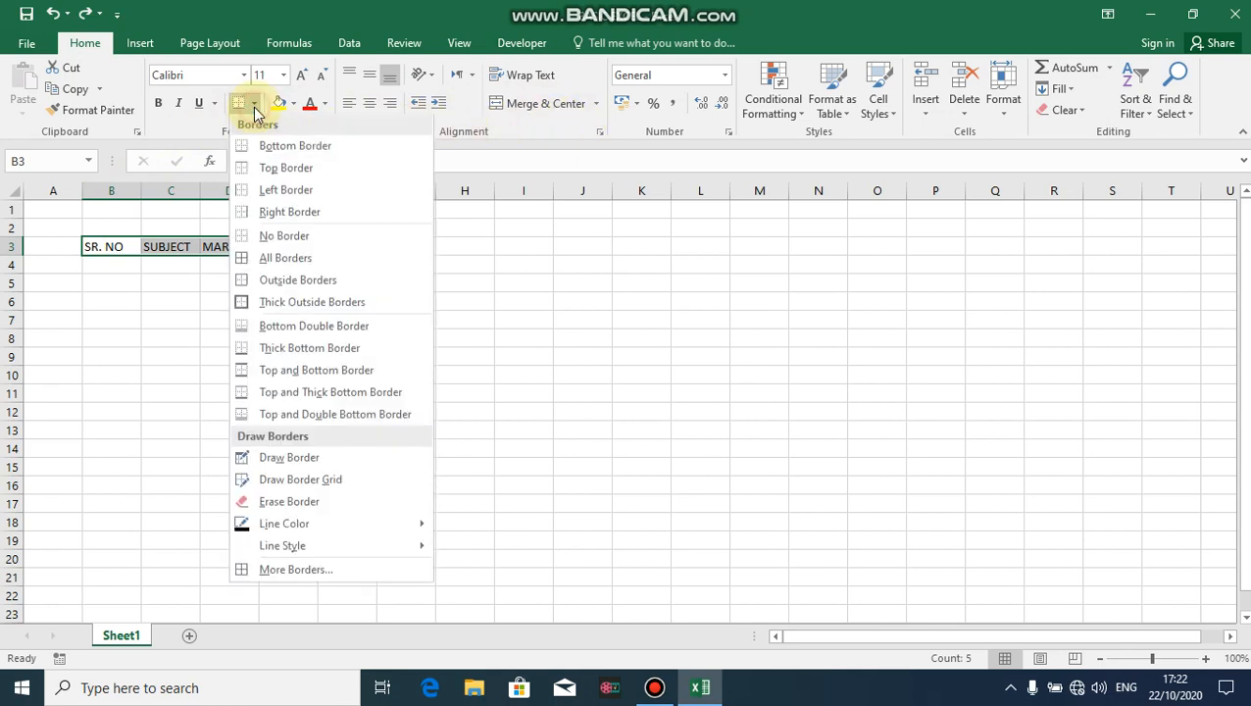
left_click(297, 261)
left_click(190, 347)
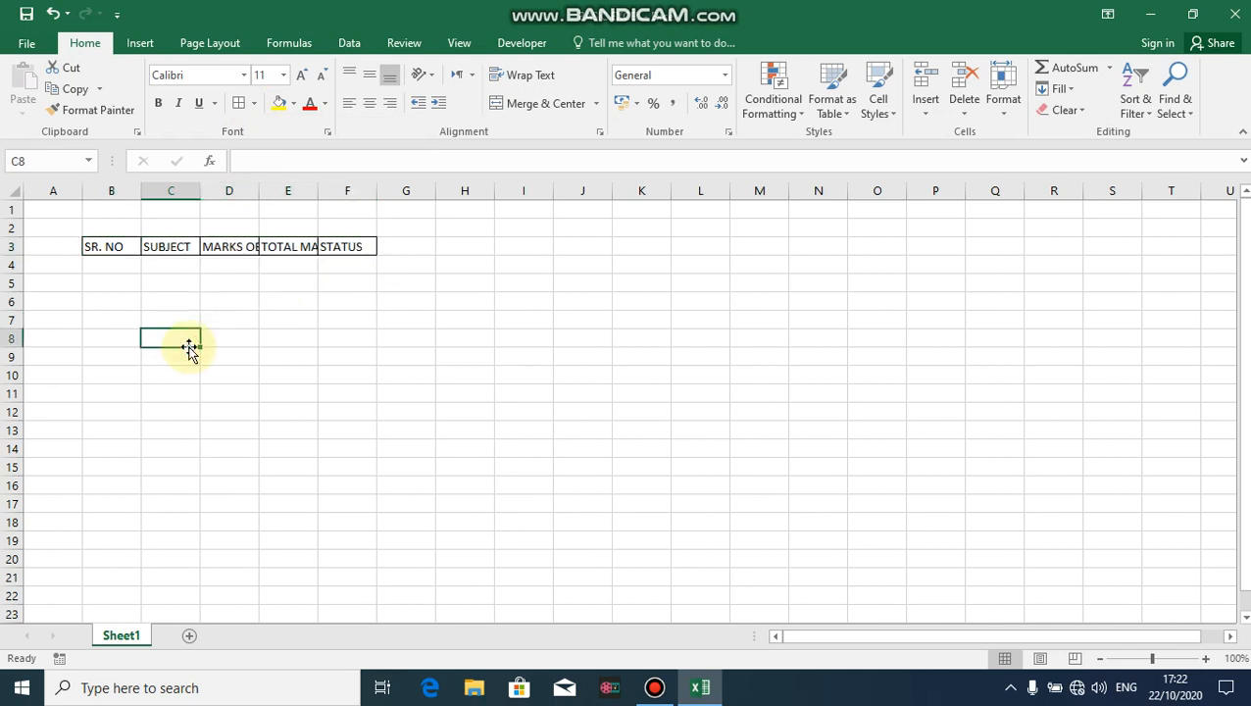
- Auto-fit the widths of columns D and E to the MARKS OBTAIN and TOTAL MARKS headers
left_click_drag(258, 183, 258, 181)
double_click(258, 182)
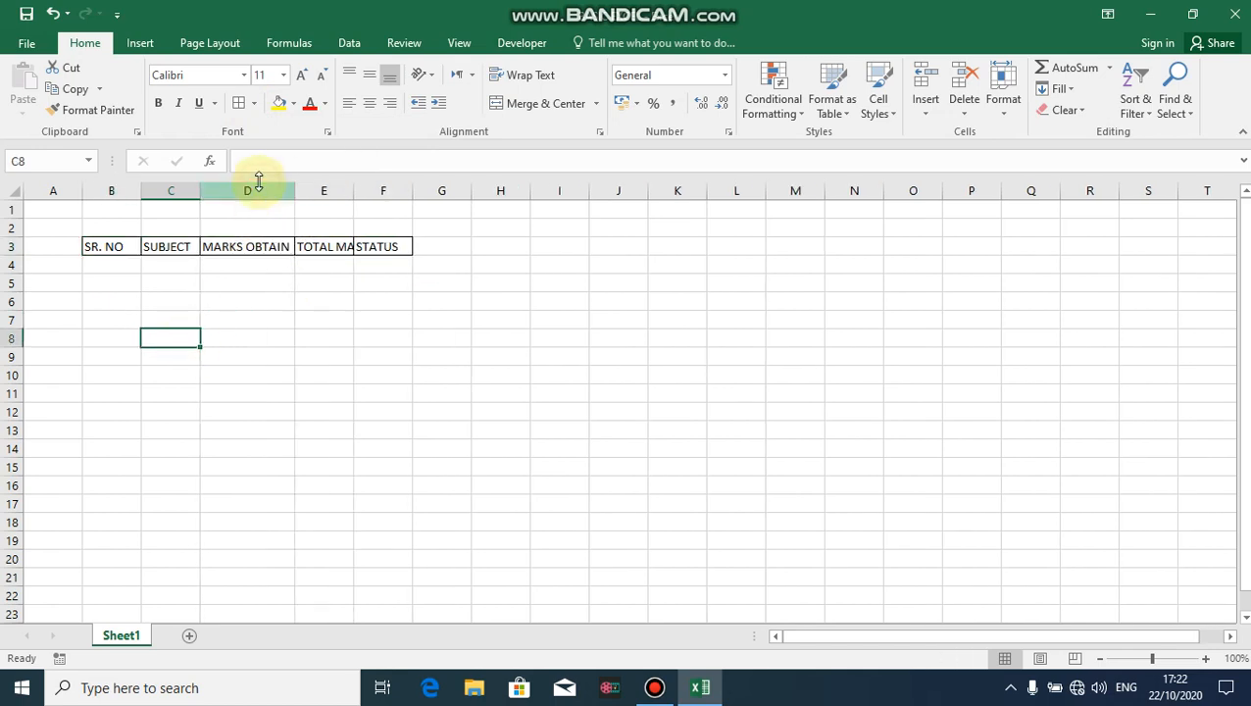
double_click(353, 187)
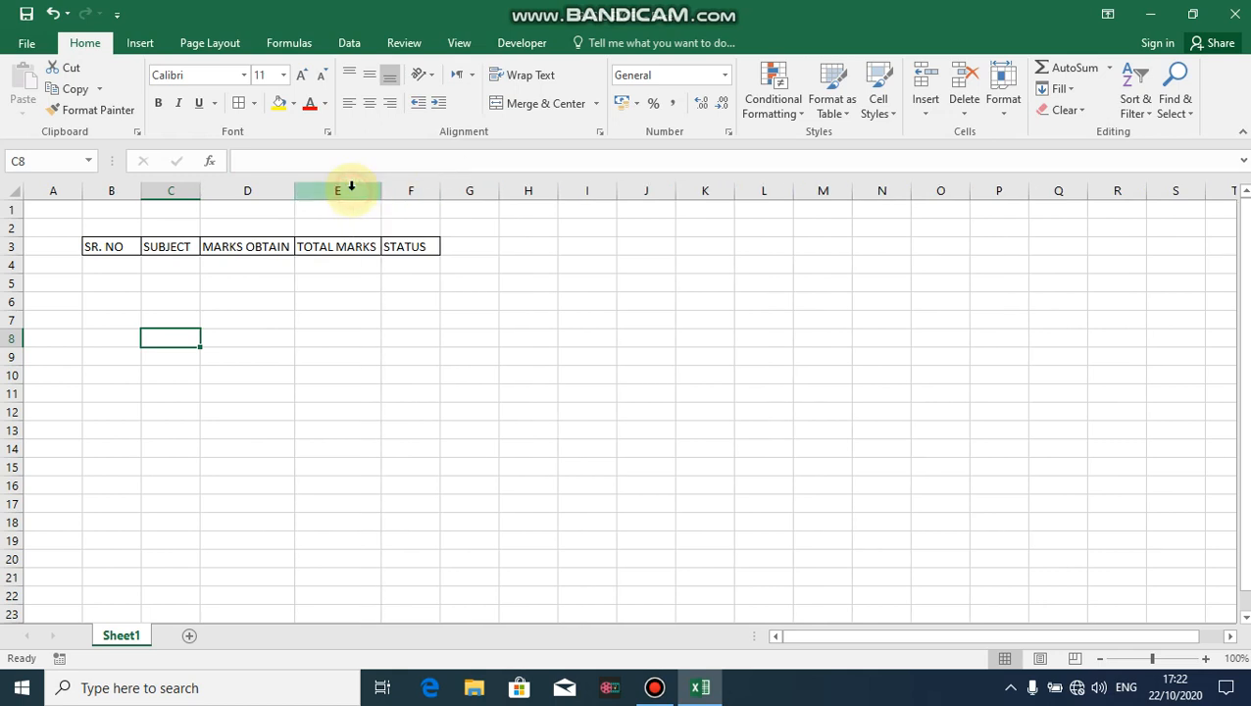
- Remove all borders from the header cells B3 to F3 and return to cell B3
left_click(121, 246)
key("shift+Right")
key("shift+Right")
key("shift+Right")
key("shift+Right")
key("shift+Right")
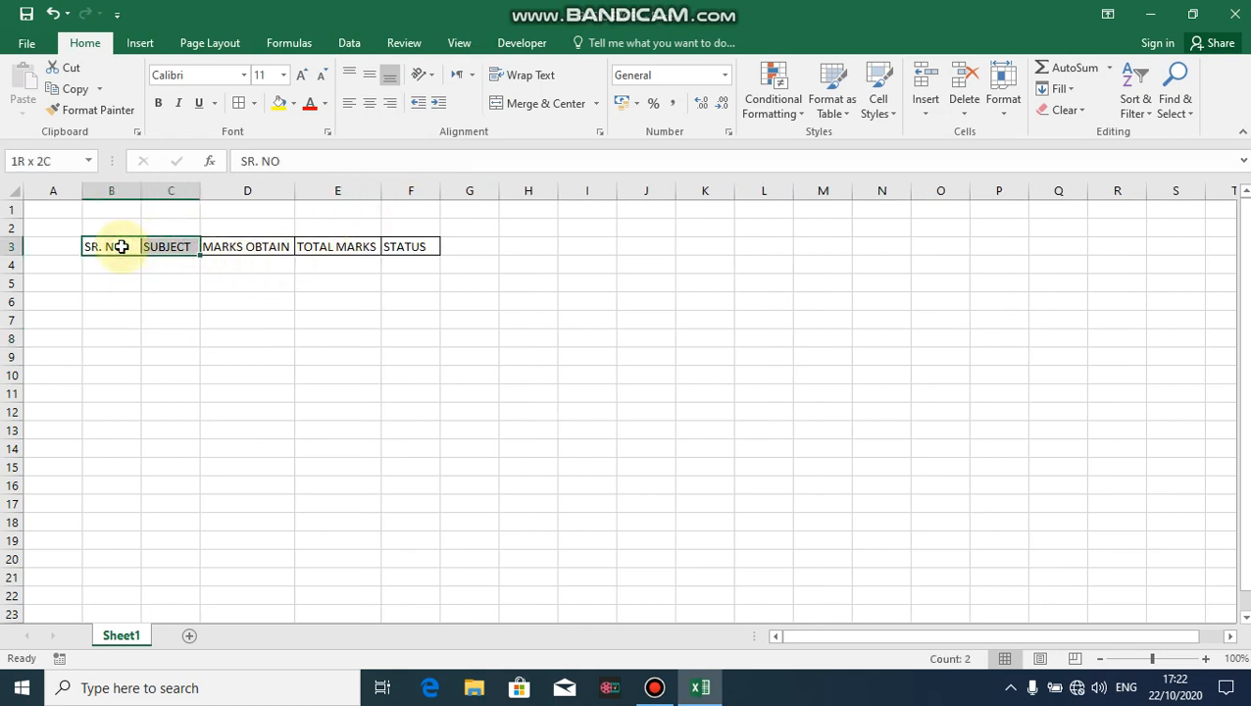
key("shift+Left")
key("alt+h")
key("b")
key("n")
key("Down")
key("Up")
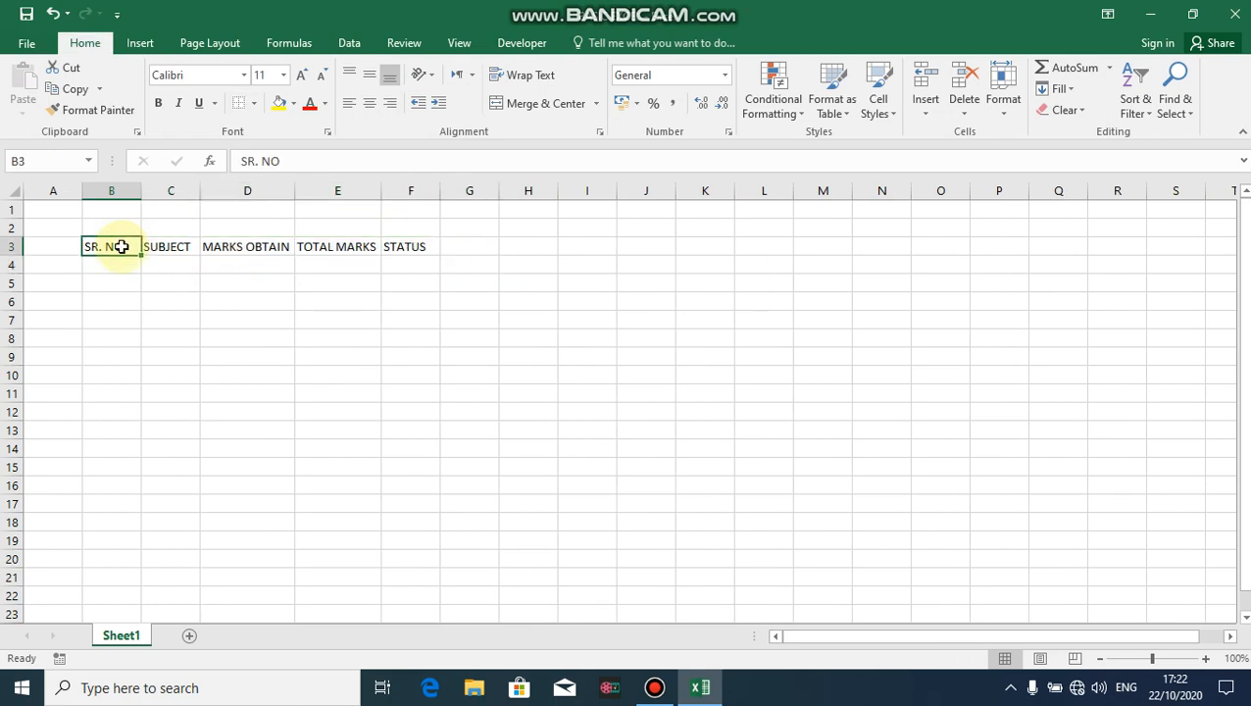
- Put All Borders on the header row from B3 to F3
key("shift+Right")
key("shift+Right")
key("shift+Right")
key("shift+Right")
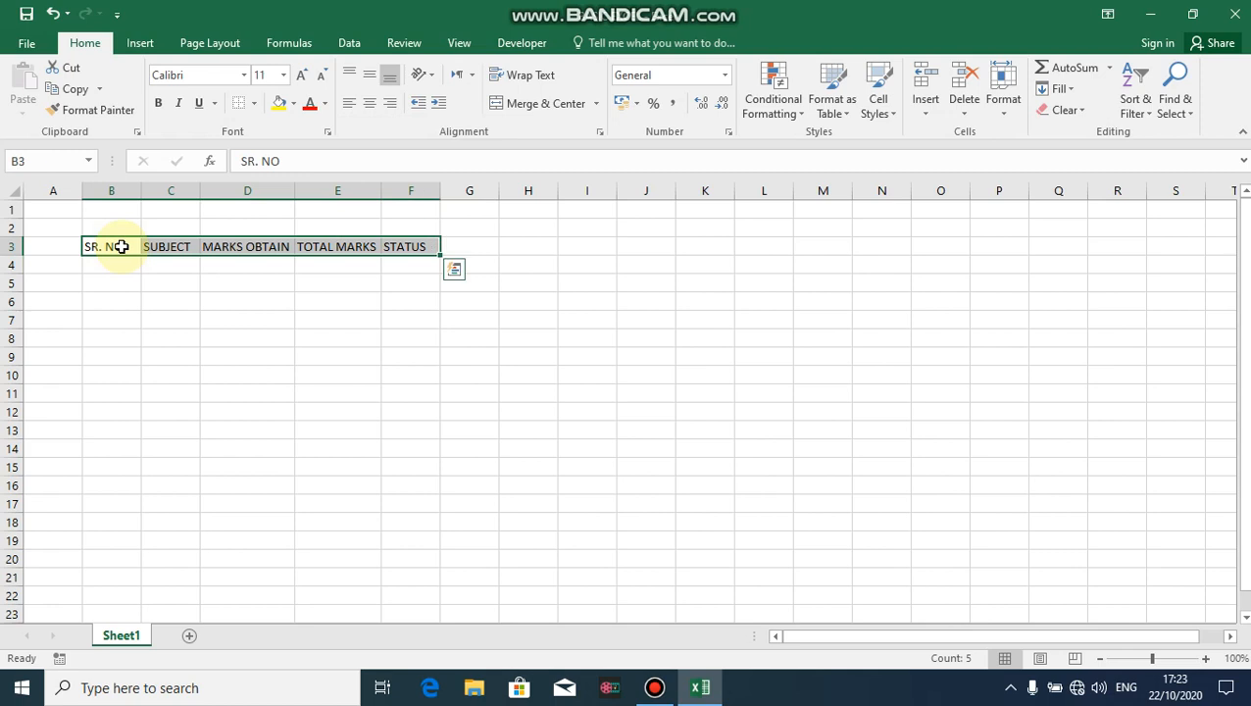
key("alt")
key("h")
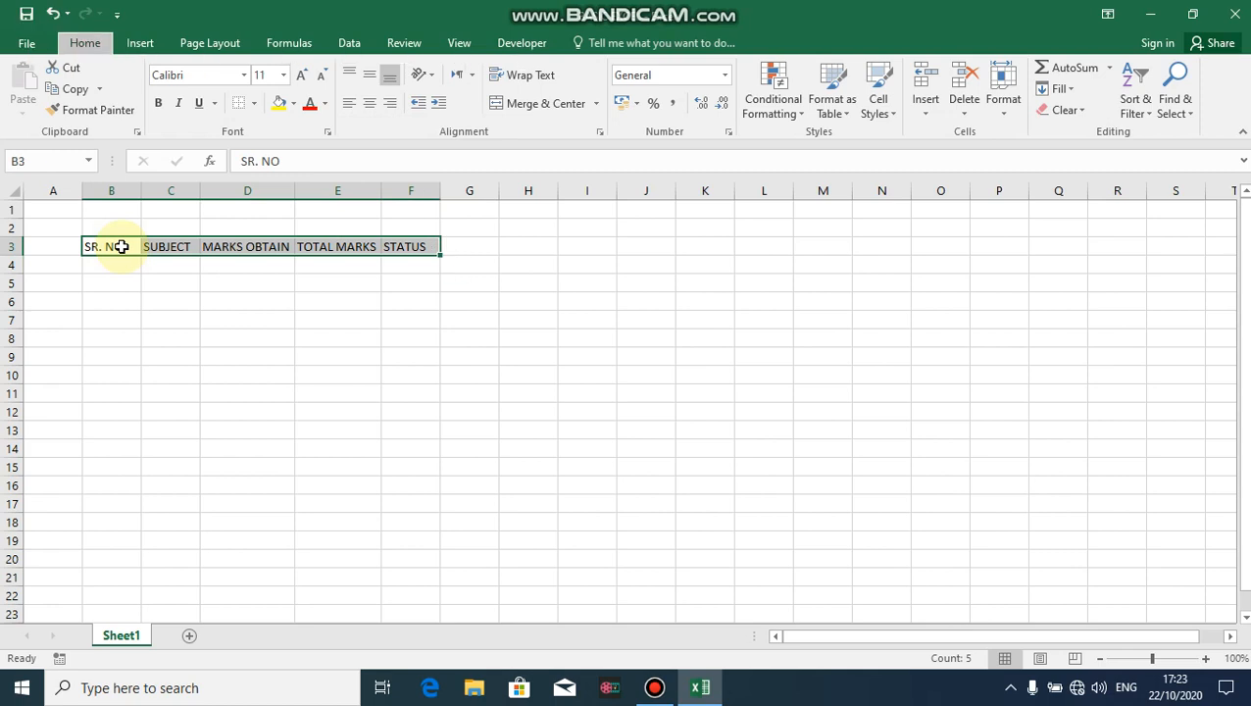
key("b")
key("a")
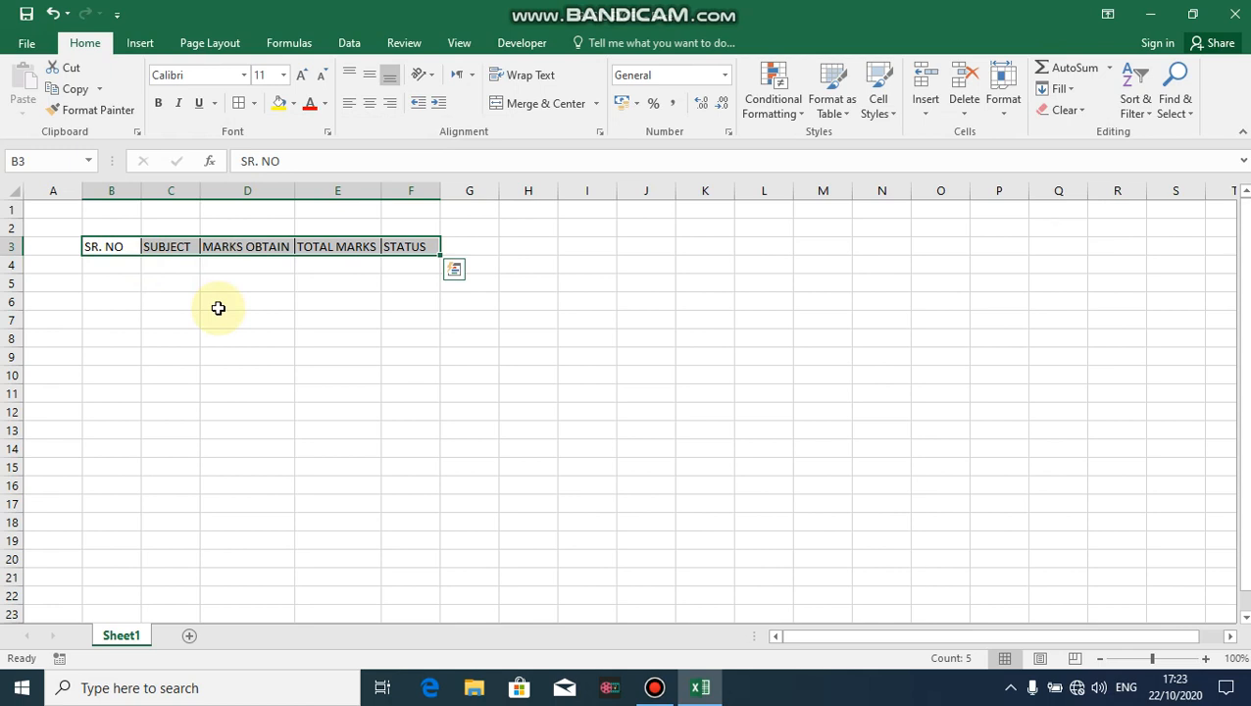
left_click(253, 316)
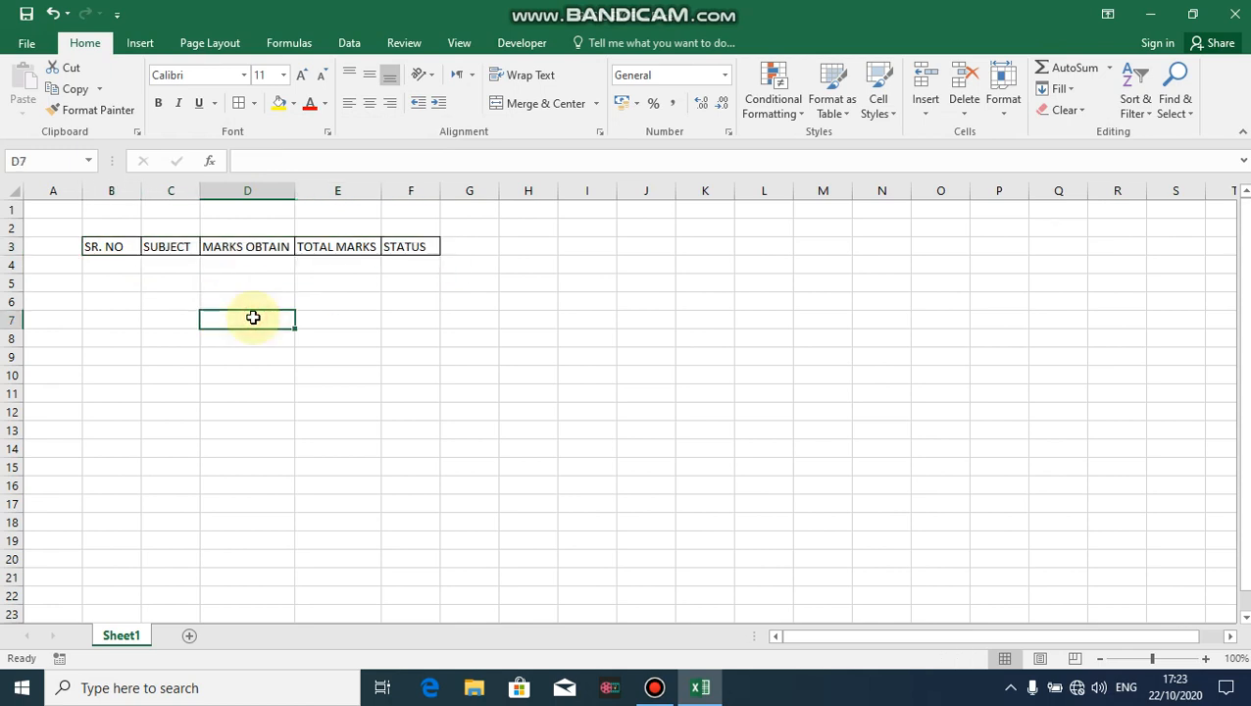
- Apply All Borders to the empty table rows below the headers, cells B4 to F17
left_click(103, 265)
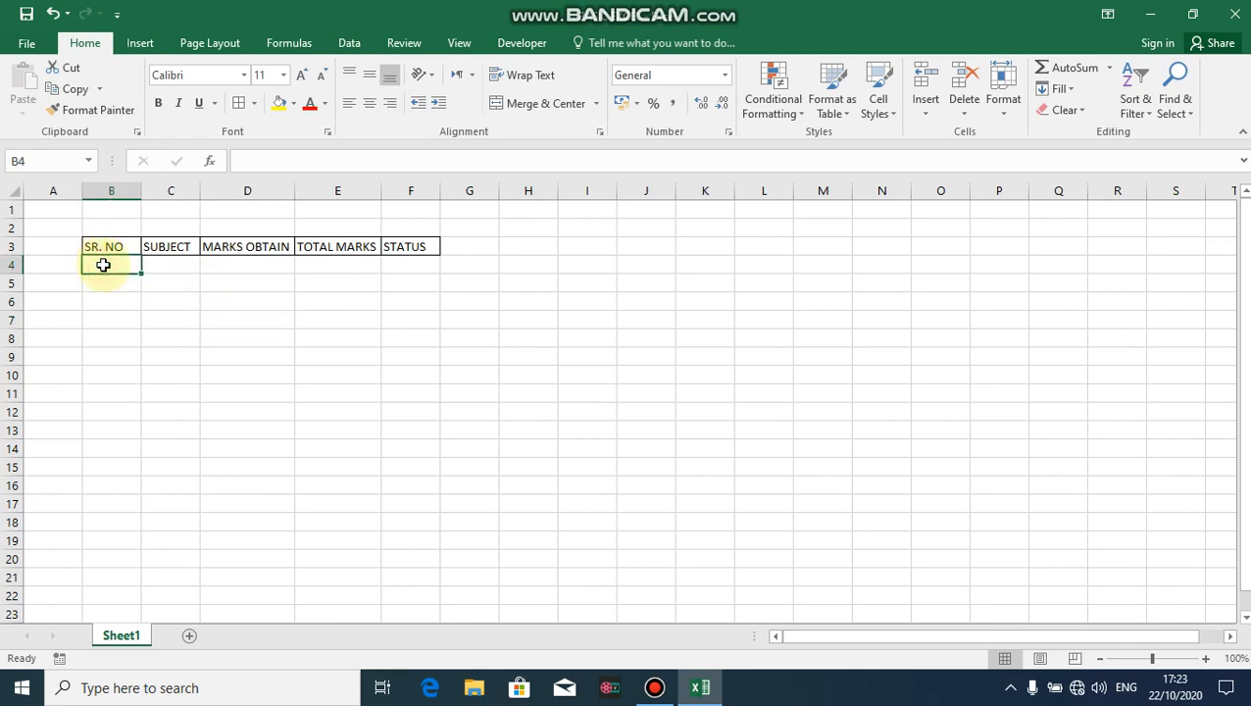
key("shift+Right")
key("shift+Right")
key("shift+Right")
key("shift+Right")
key("shift+Down")
key("shift+Down")
key("shift+Down")
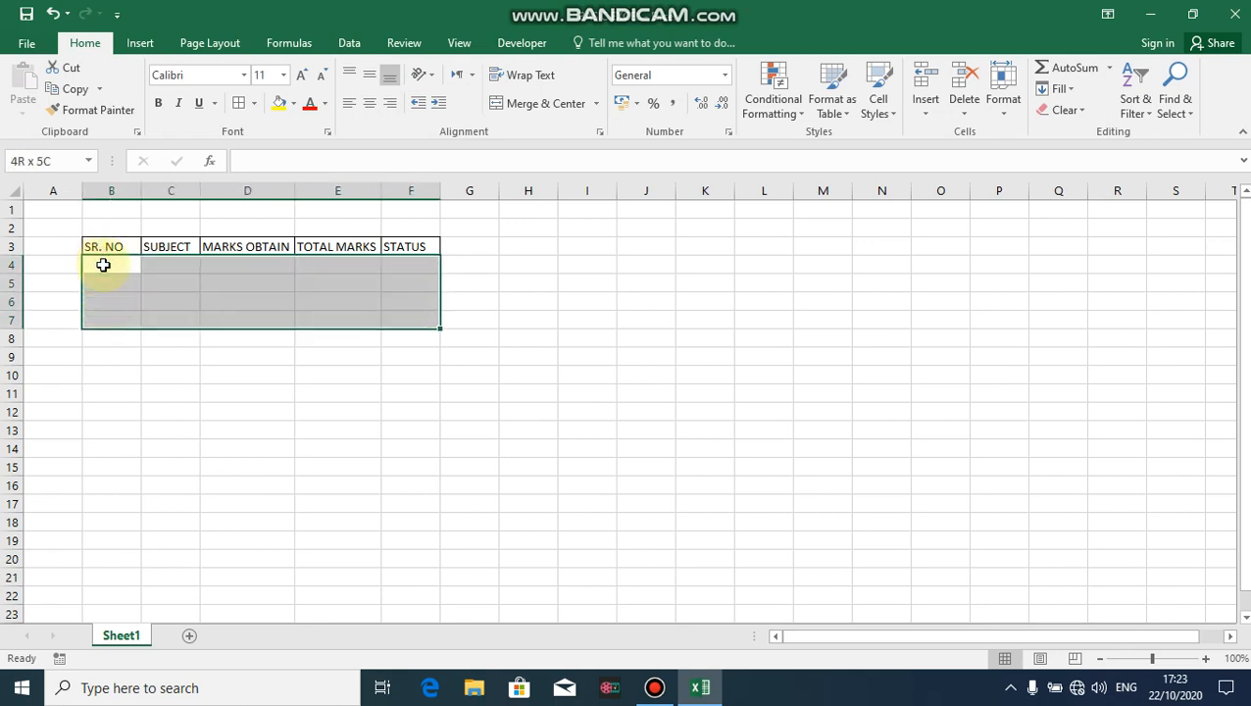
key("shift+Down")
key("shift+Down")
key("shift+Down")
key("shift+Down")
key("shift+Down")
key("shift+Down")
key("shift+Down")
key("shift+Down")
key("shift+Down")
key("shift+Down")
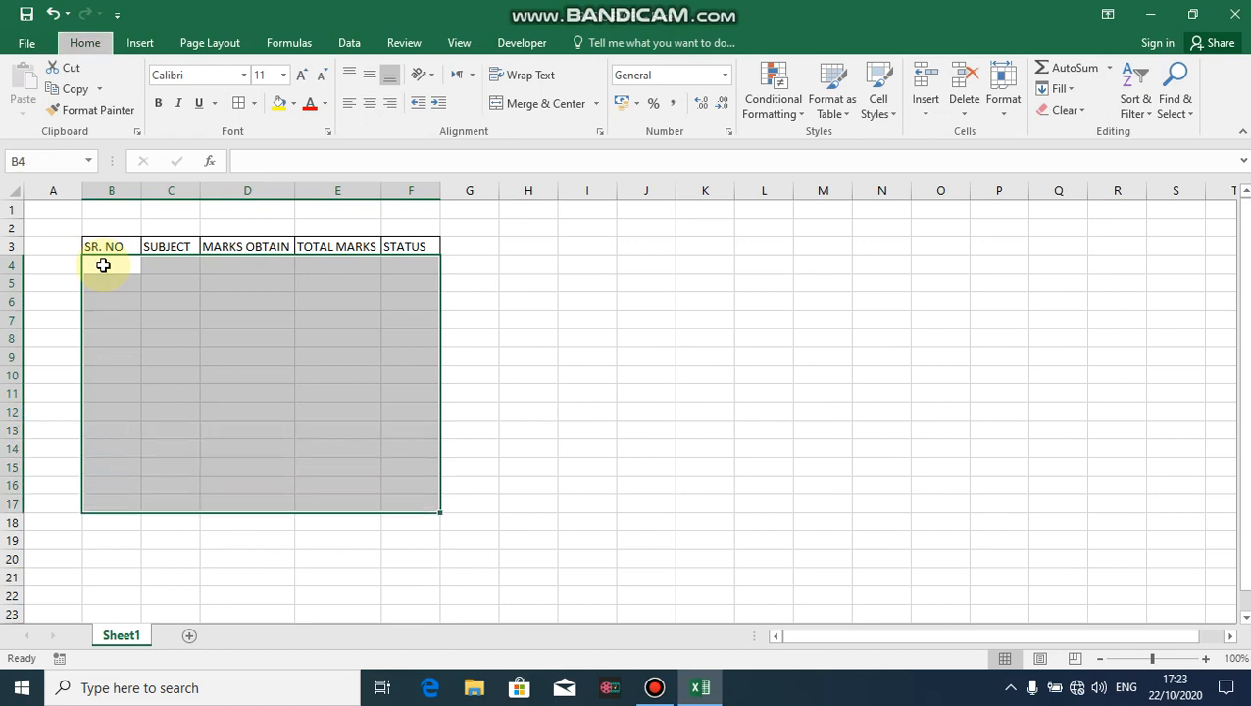
key("alt+h")
key("b")
key("a")
left_click_drag(642, 340, 548, 426)
left_click(475, 364)
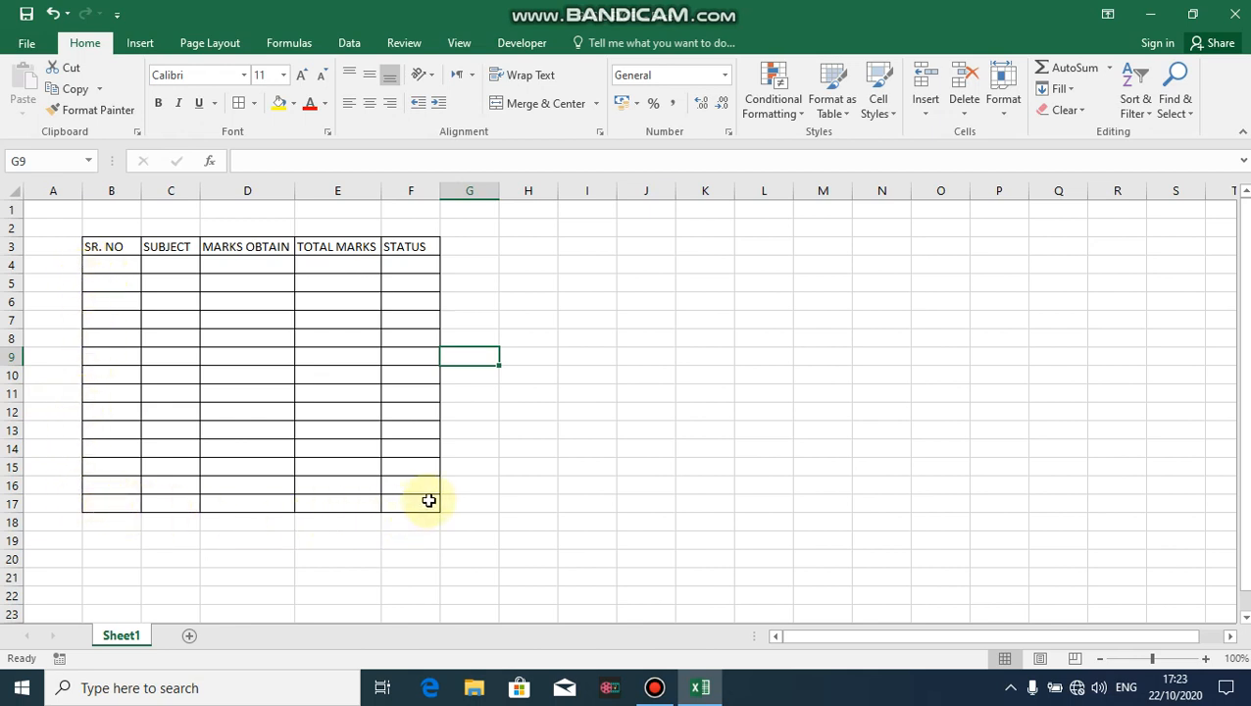
- Give the whole table B3 to F17 All Borders with Thick Outside Borders around it
left_click(111, 249)
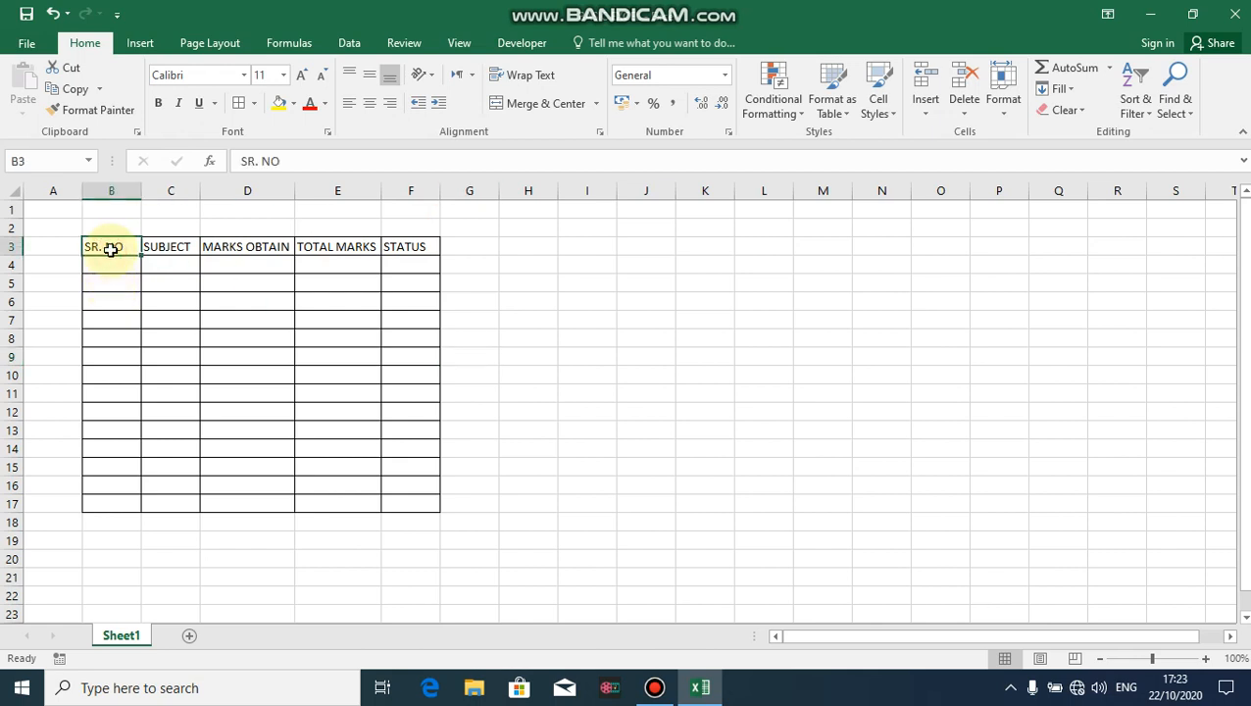
key("shift+Right")
key("shift+Right")
key("shift+Right")
key("shift+Right")
key("shift+Down")
key("shift+Down")
key("shift+Down")
key("shift+Down")
key("shift+Down")
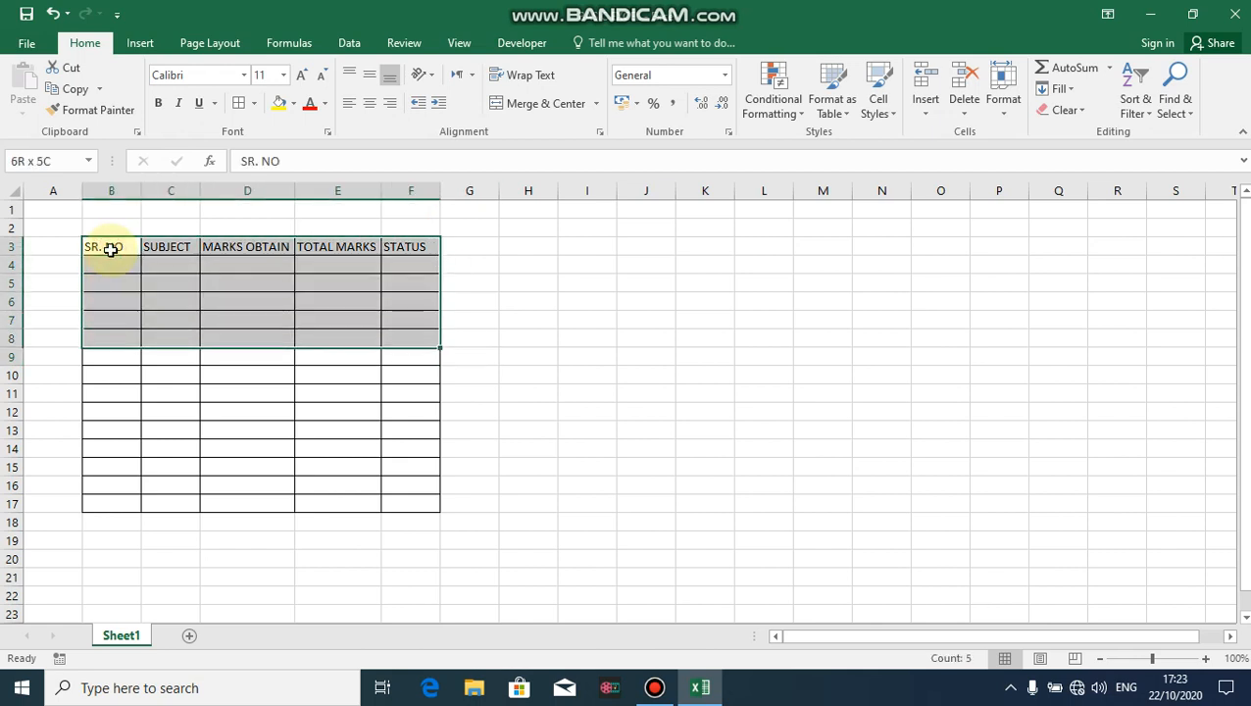
key("shift+Down")
key("shift+Down")
key("shift+Down")
key("shift+Down")
key("shift+Down")
key("shift+Down")
key("shift+Down")
key("shift+Down")
key("shift+Down")
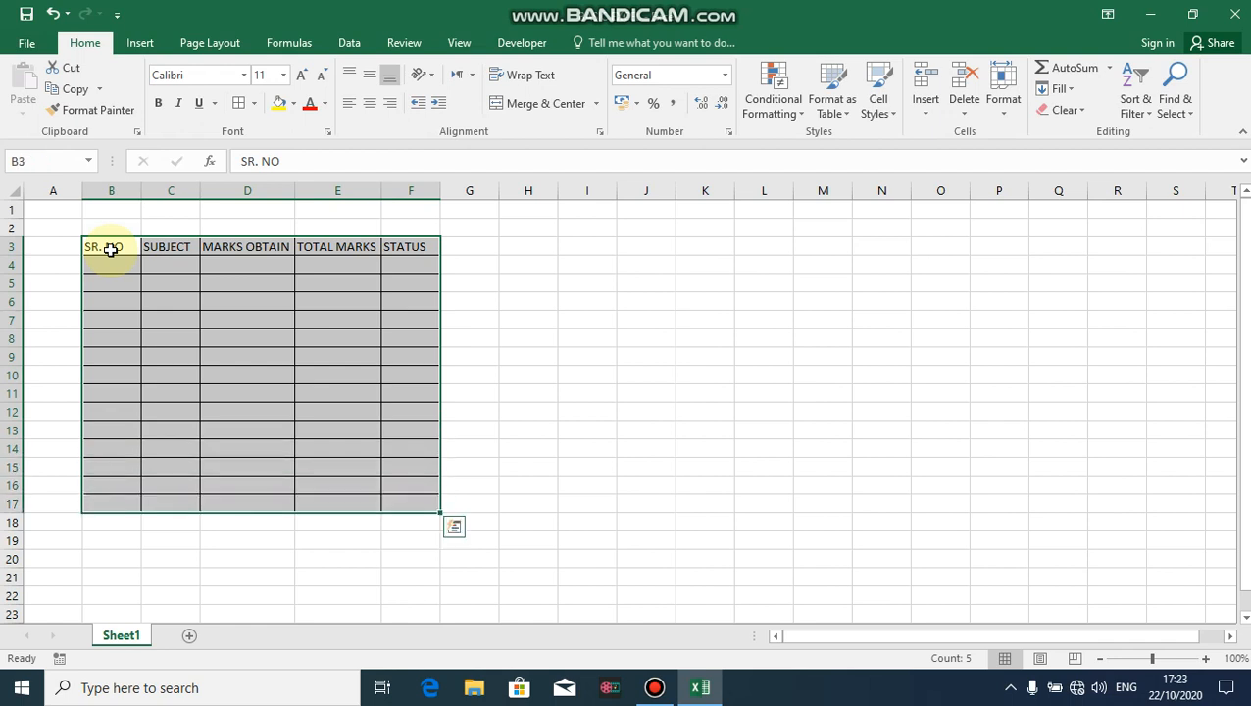
key("alt")
key("h")
key("b")
key("a")
key("alt")
key("h")
key("b")
key("t")
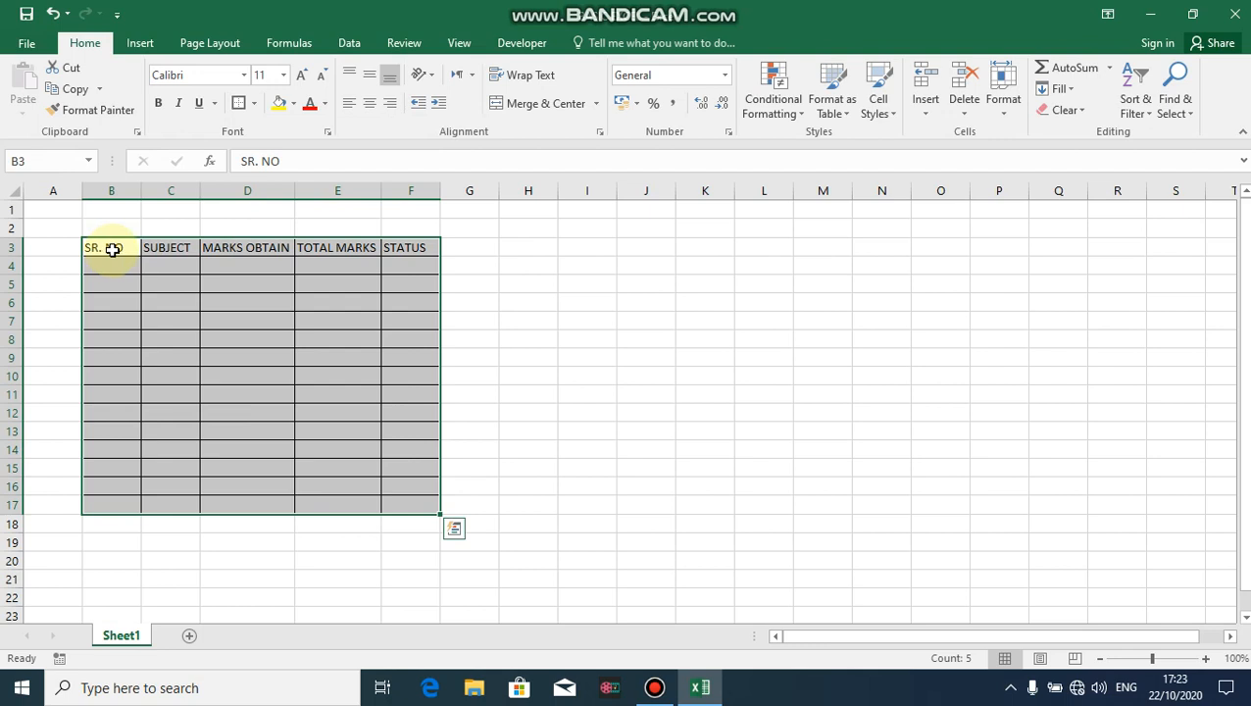
left_click(511, 285)
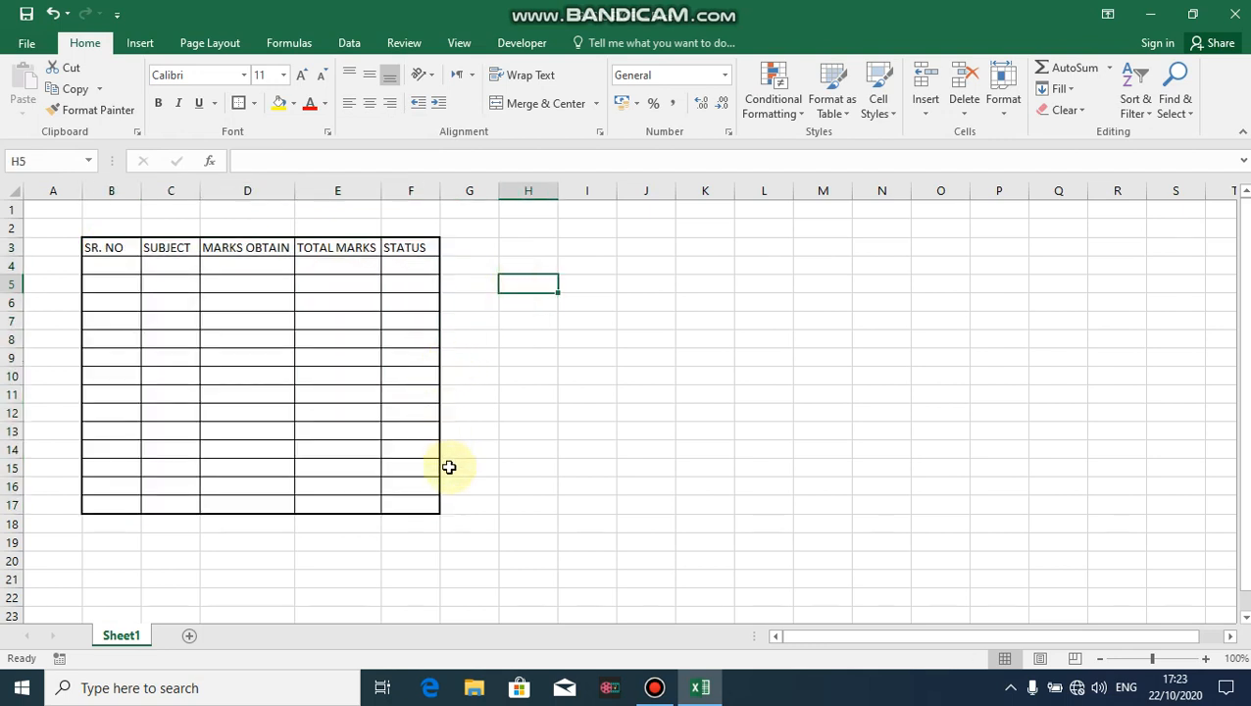
left_click(431, 500)
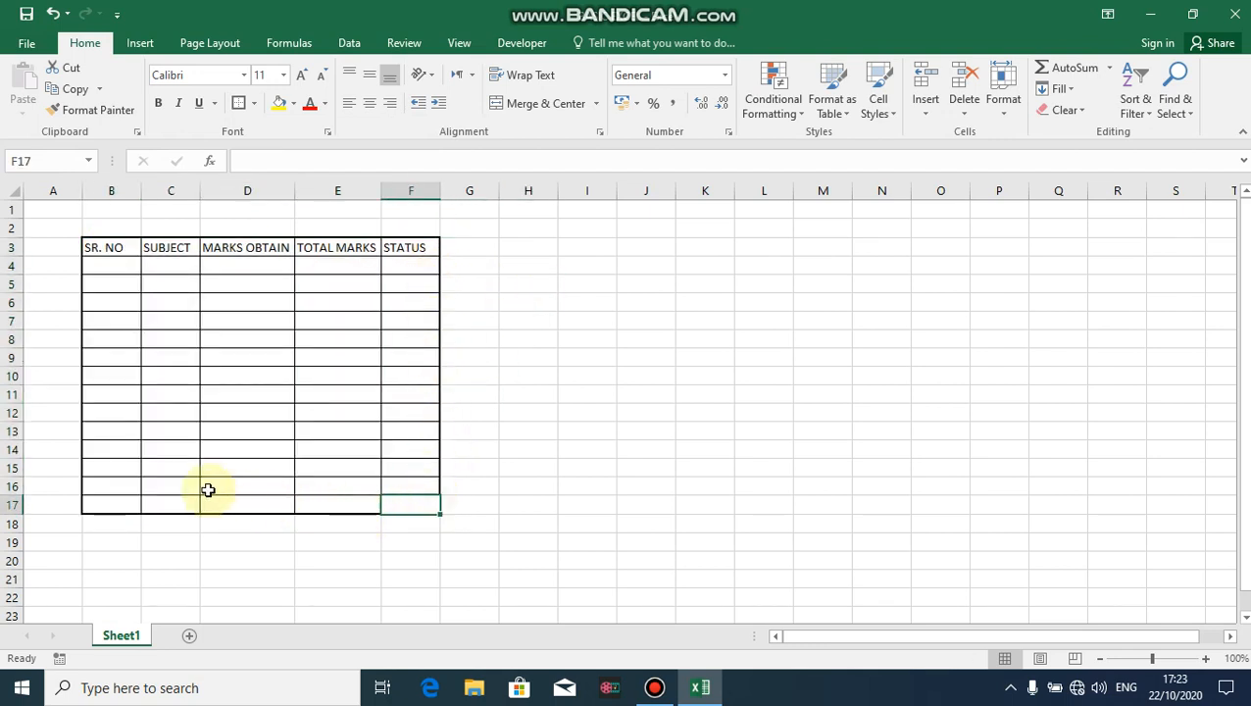
- Apply Thick Outside Borders around the whole marks table, cells B3 to F17
left_click(108, 247)
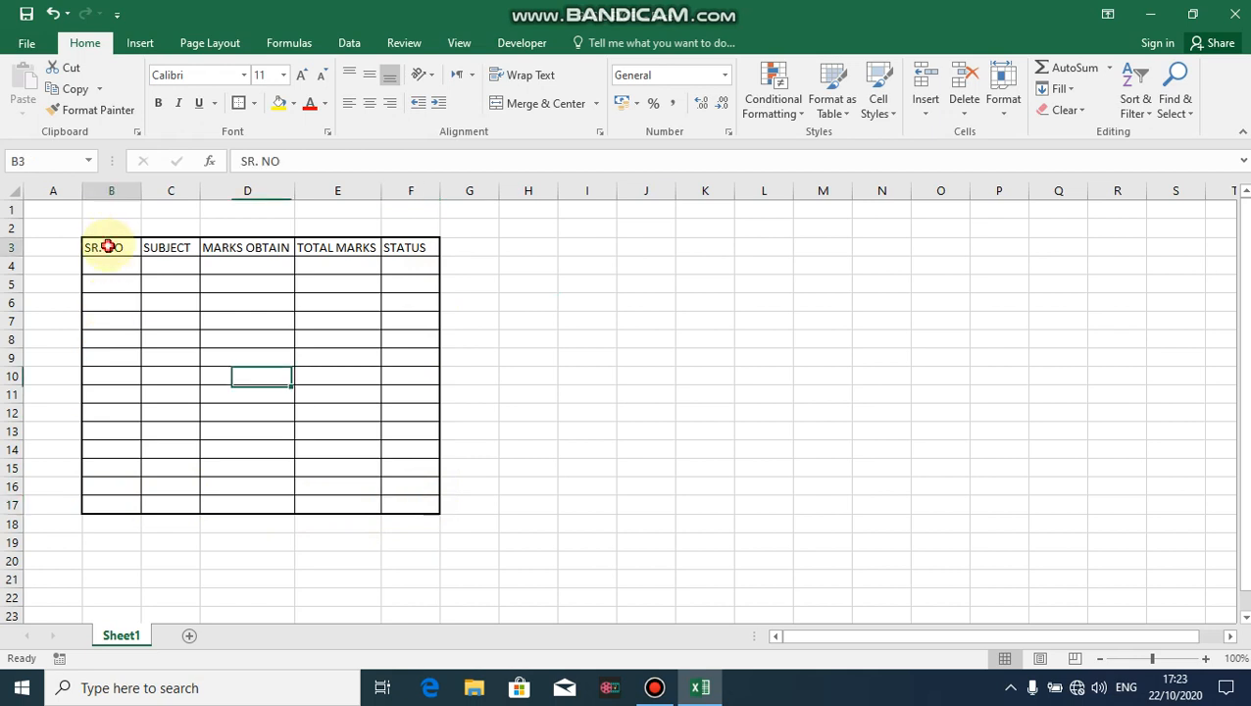
key("shift+Down")
key("shift+Down")
key("shift+Down")
key("shift+Down")
key("shift+Right")
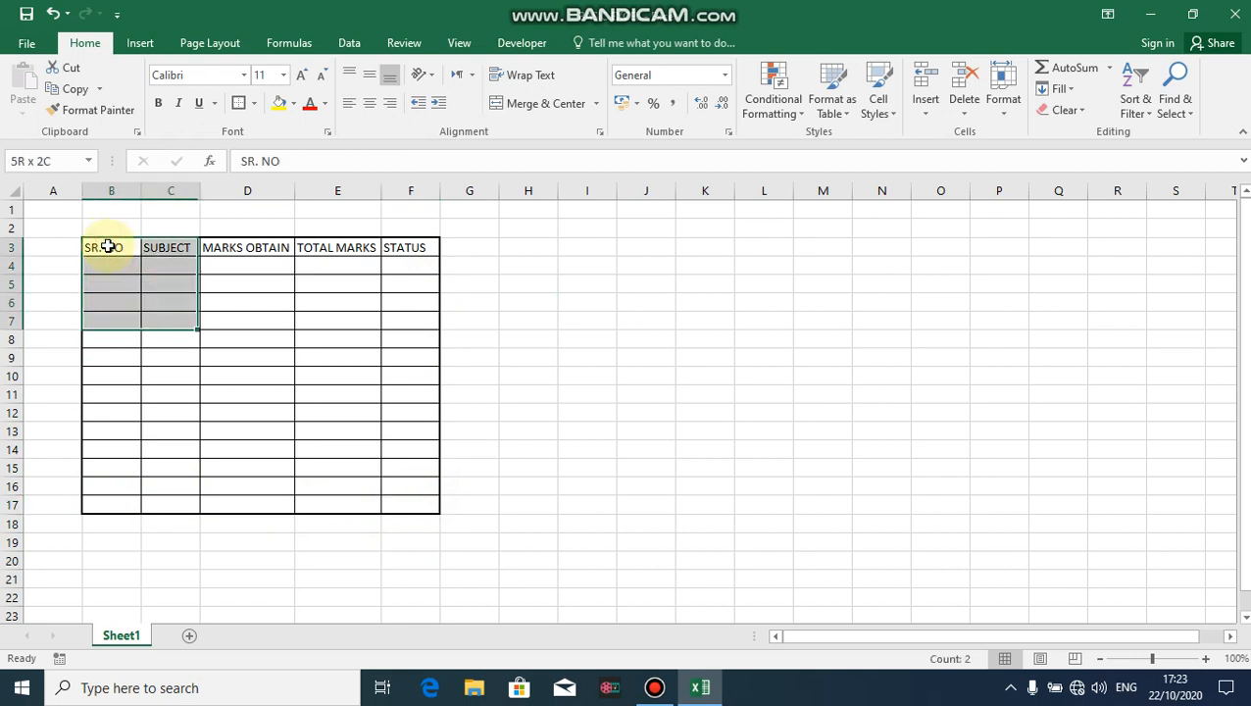
key("shift+Right")
key("shift+Right")
key("shift+Right")
key("shift+Down")
key("shift+Down")
key("shift+Down")
key("shift+Down")
key("shift+Down")
key("shift+Down")
key("shift+Down")
key("shift+Down")
key("shift+Down")
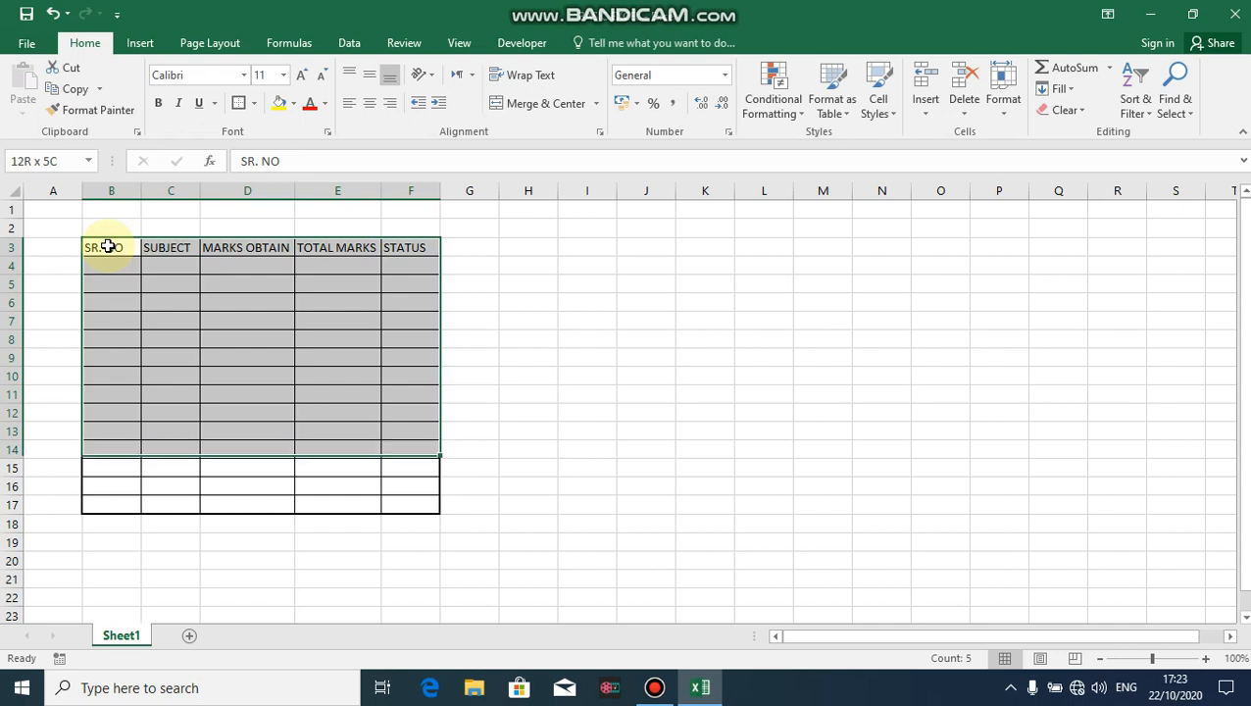
key("shift+Down")
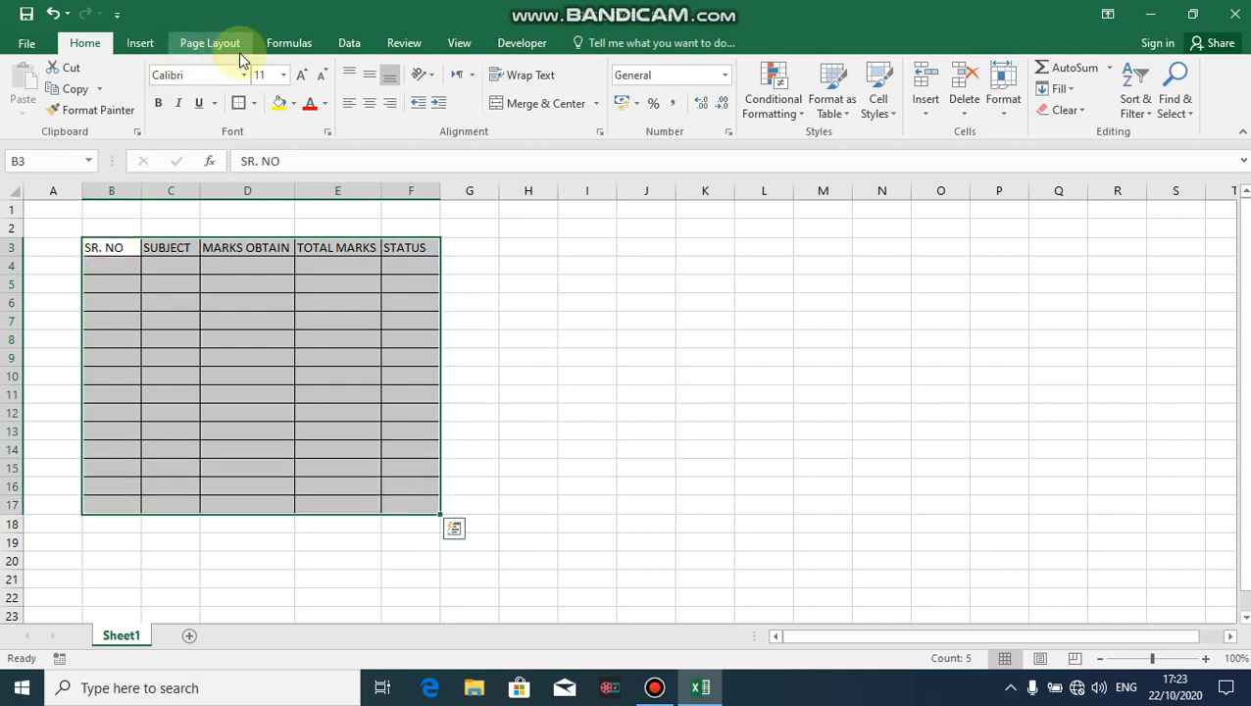
left_click(253, 106)
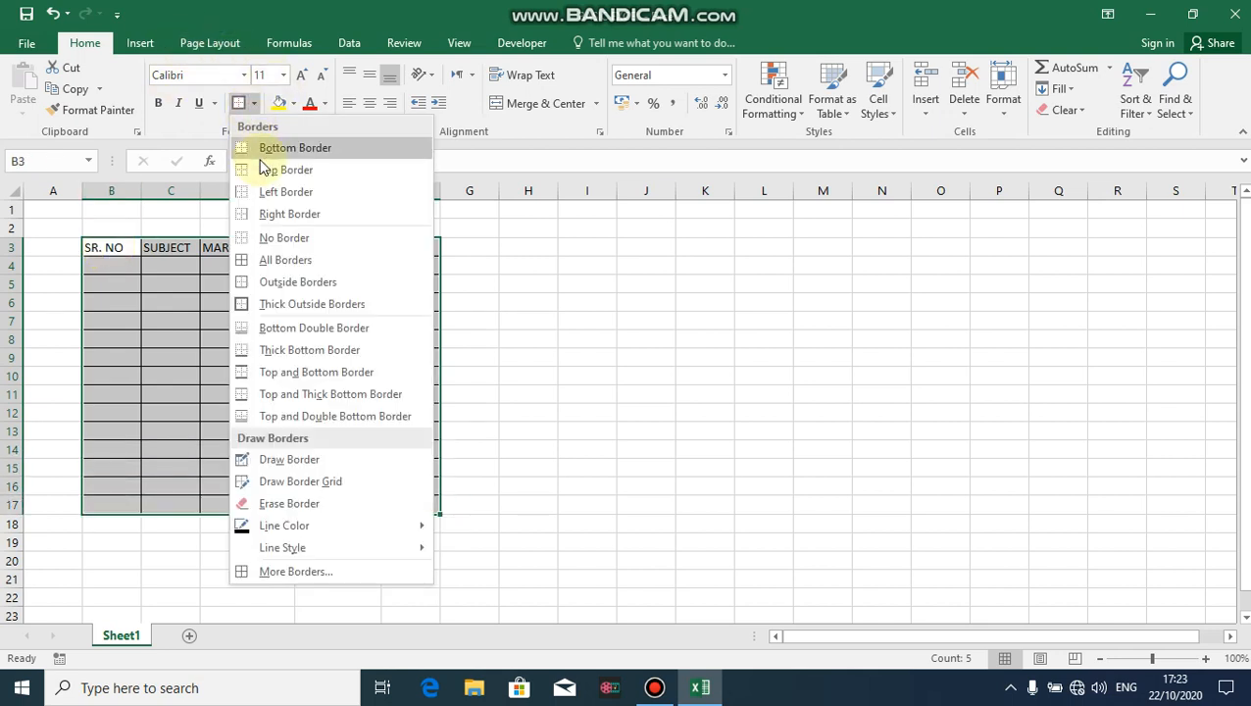
left_click(315, 305)
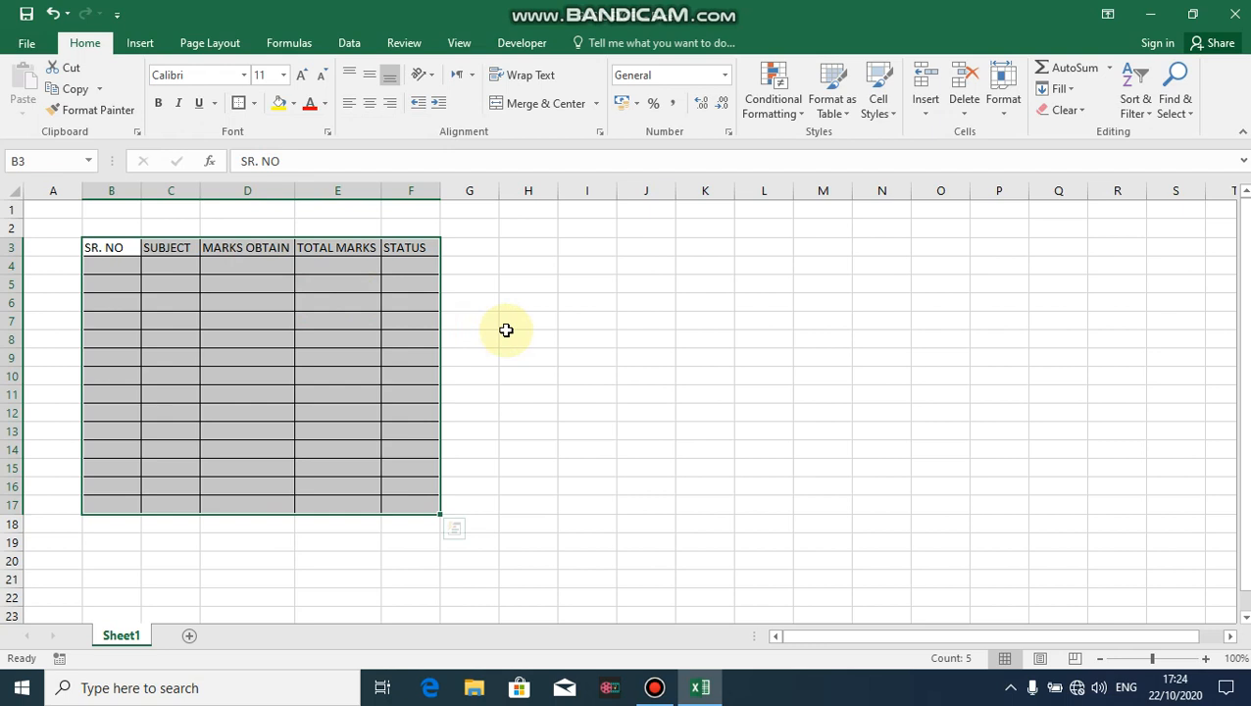
left_click(504, 334)
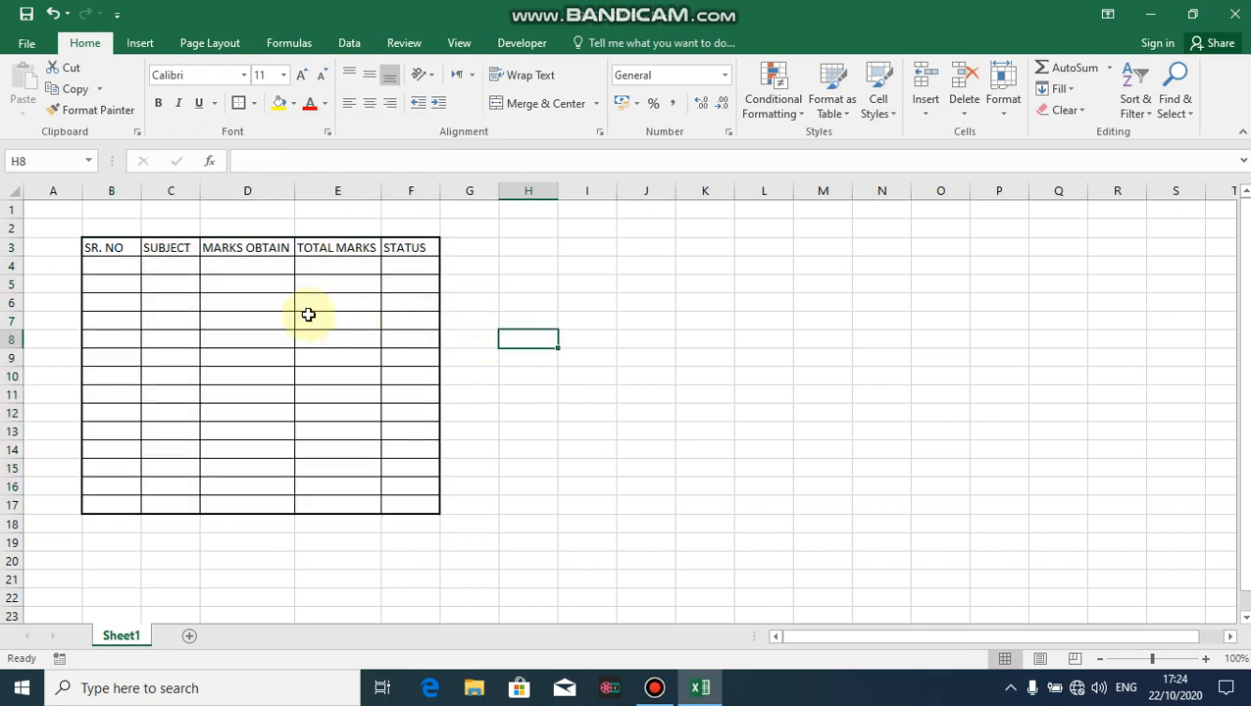
- Apply No Border to the table range B3 to F17, and undo the border removal
left_click(117, 250)
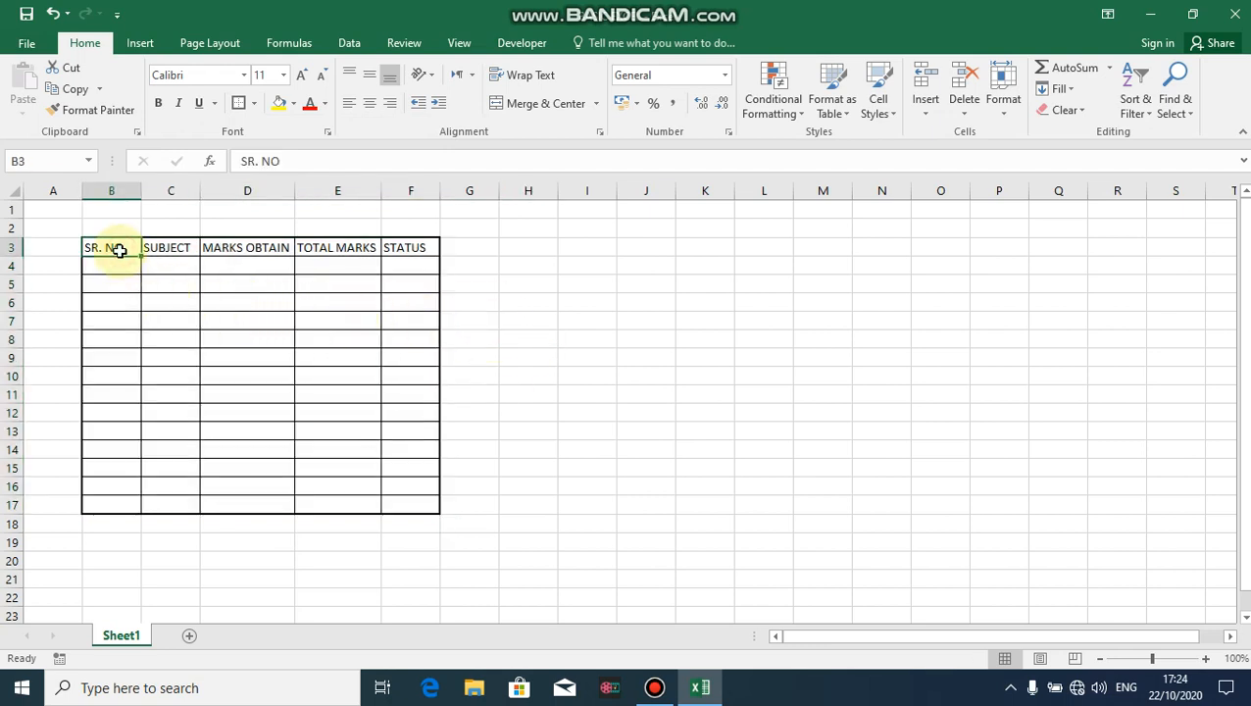
key("shift+Right")
key("shift+Right")
key("shift+Right")
key("shift+Right")
key("shift+Down")
key("shift+Down")
key("shift+Down")
key("shift+Down")
key("shift+Down")
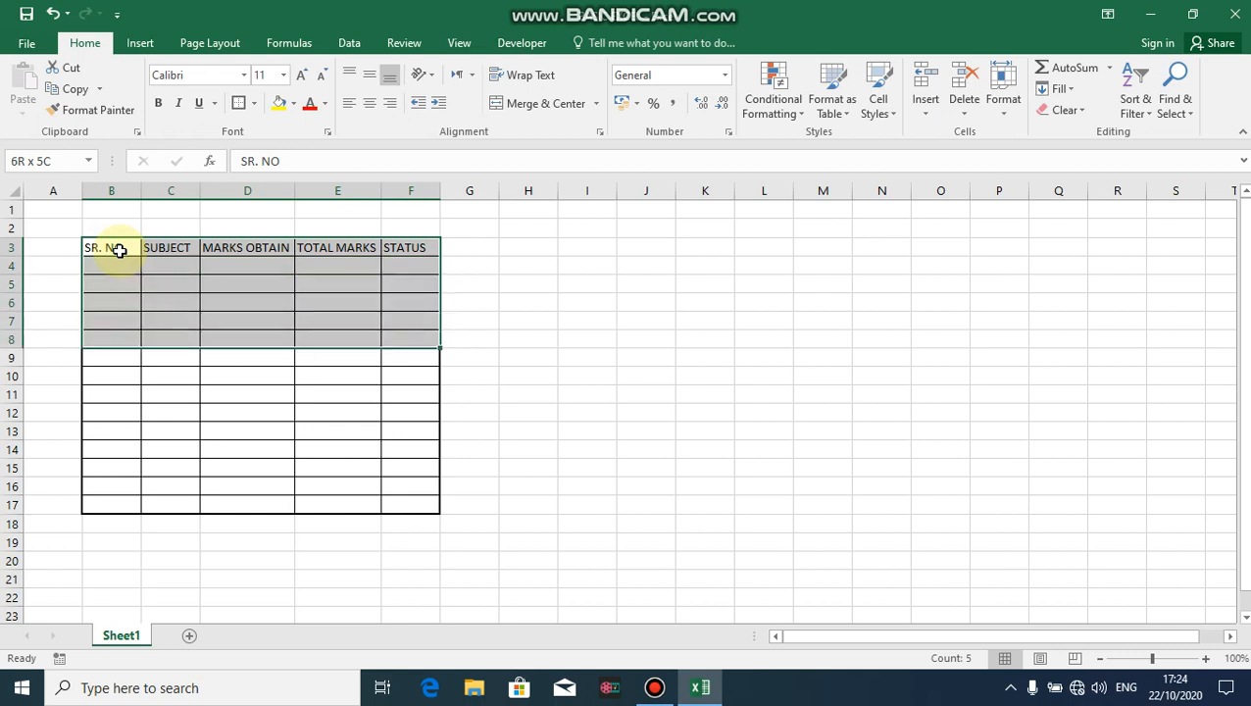
key("shift+Down")
key("shift+Down")
key("shift+Down")
key("shift+Down")
key("shift+Down")
key("shift+Down")
key("shift+Down")
key("shift+Down")
key("shift+Down")
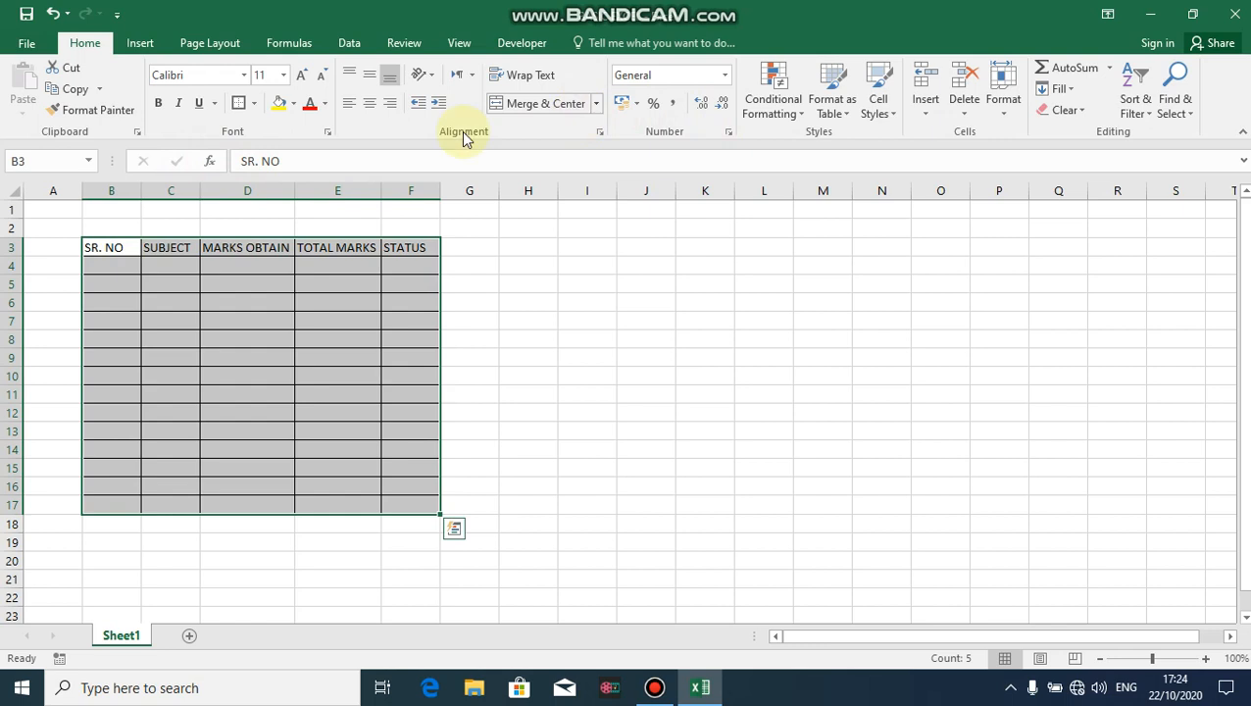
left_click(255, 105)
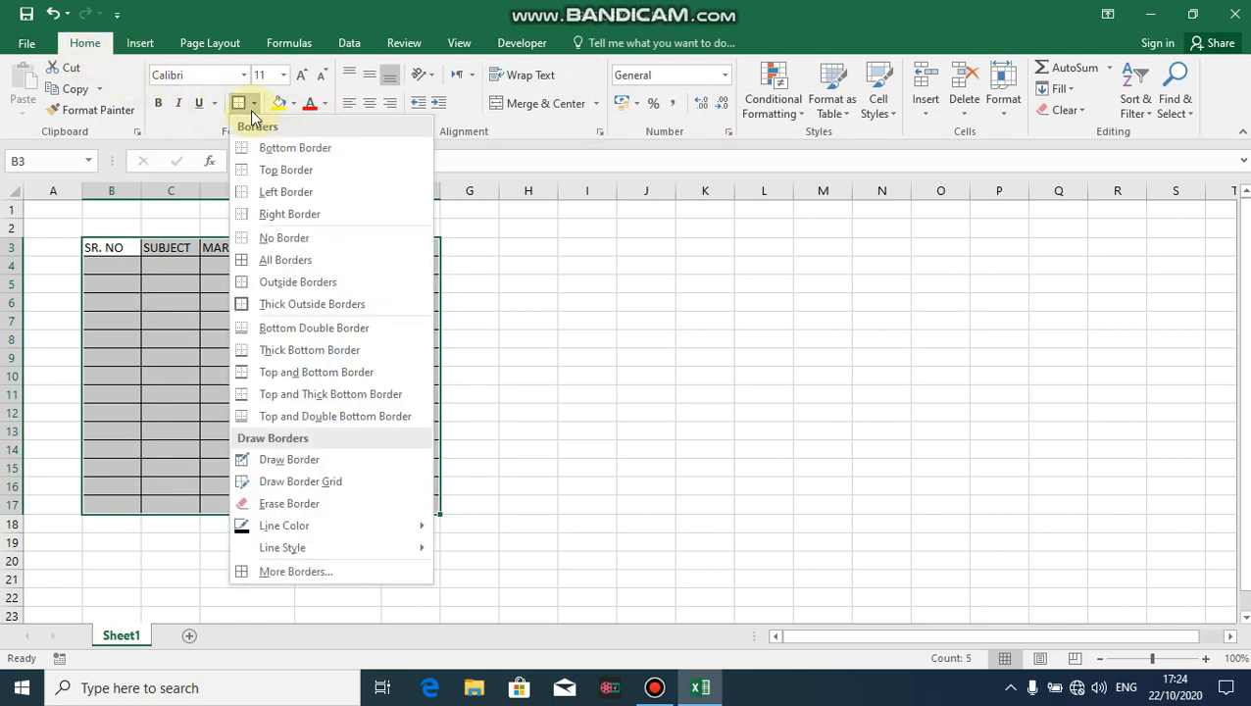
left_click(283, 238)
left_click(699, 391)
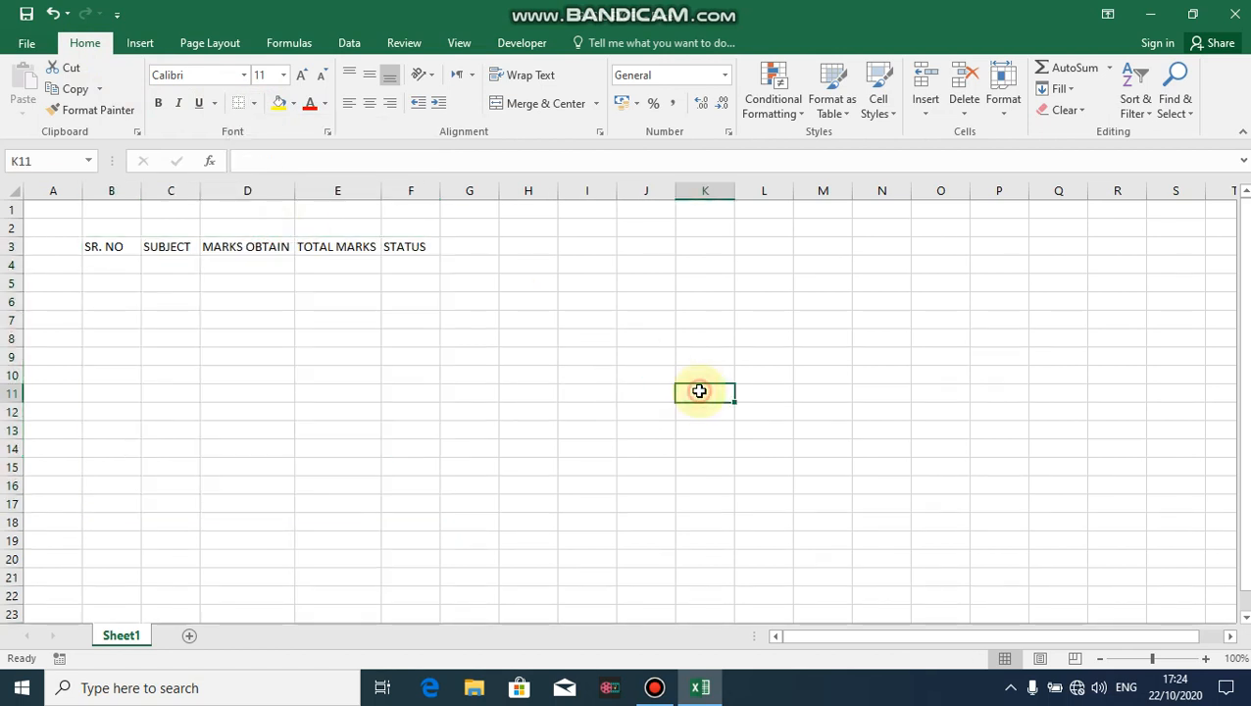
key("ctrl+z")
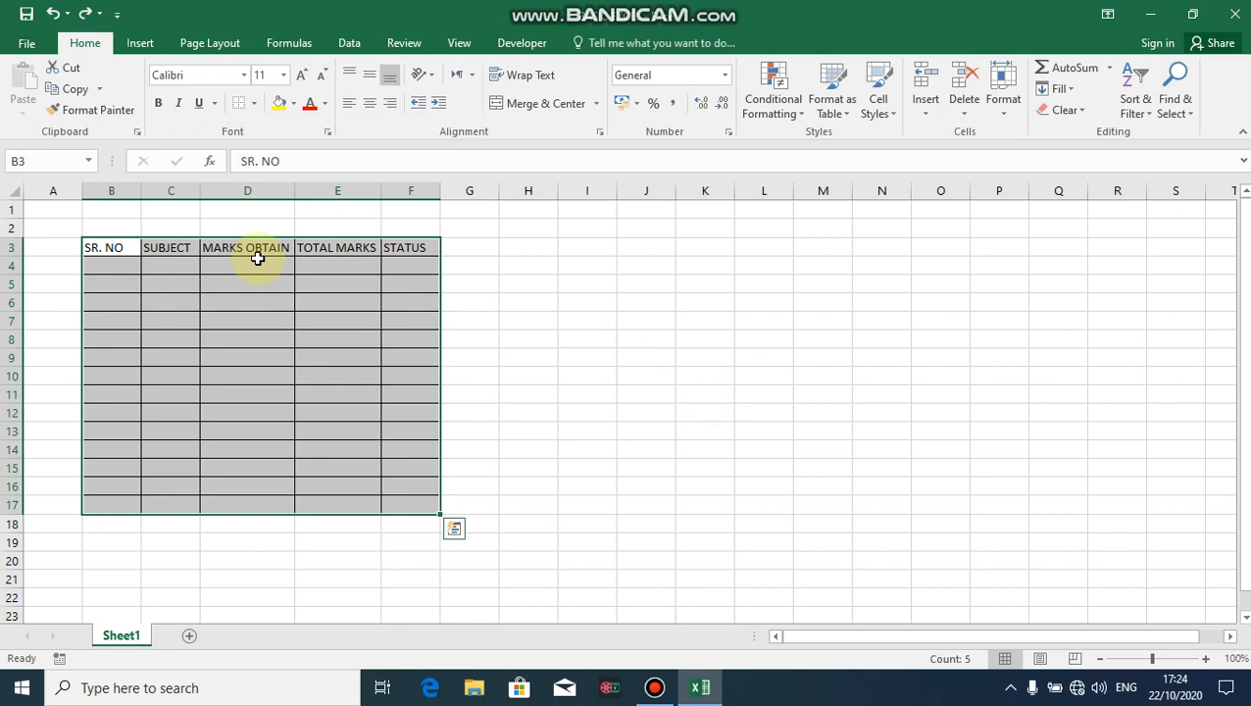
- Clear every border from the selected table, cells B3 to F17, and deselect it
key("alt")
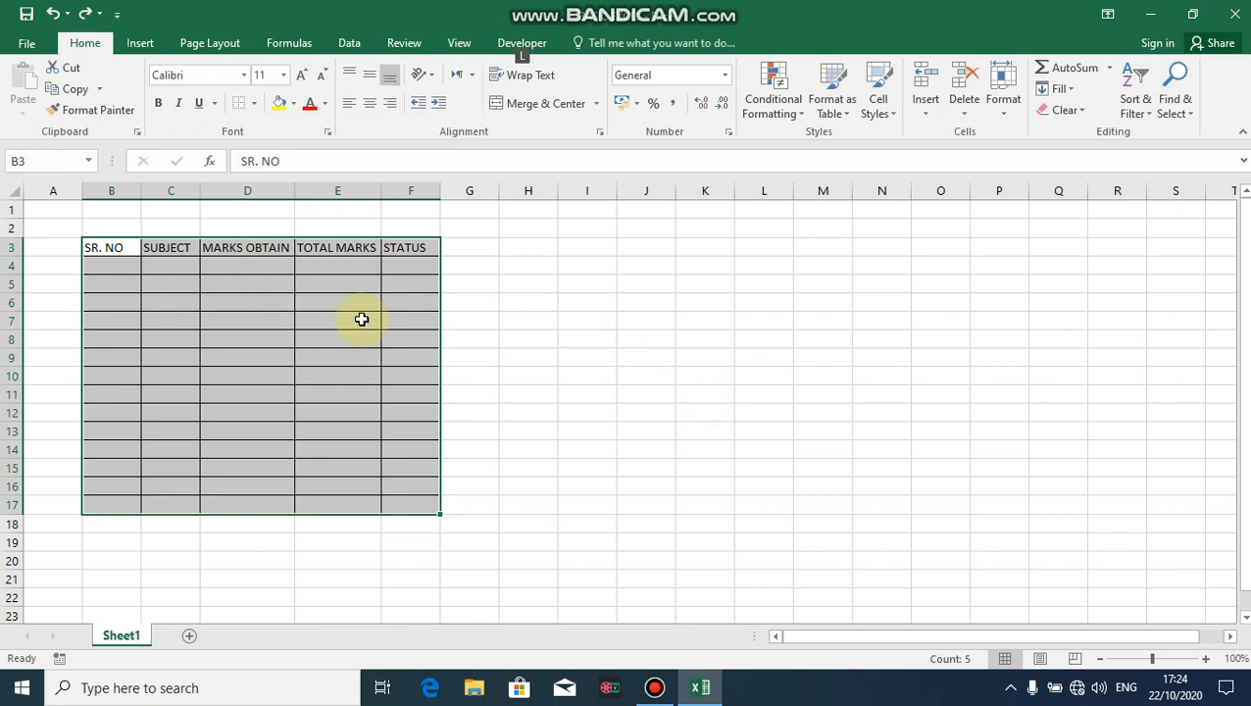
key("h")
key("b")
key("n")
left_click(540, 306)
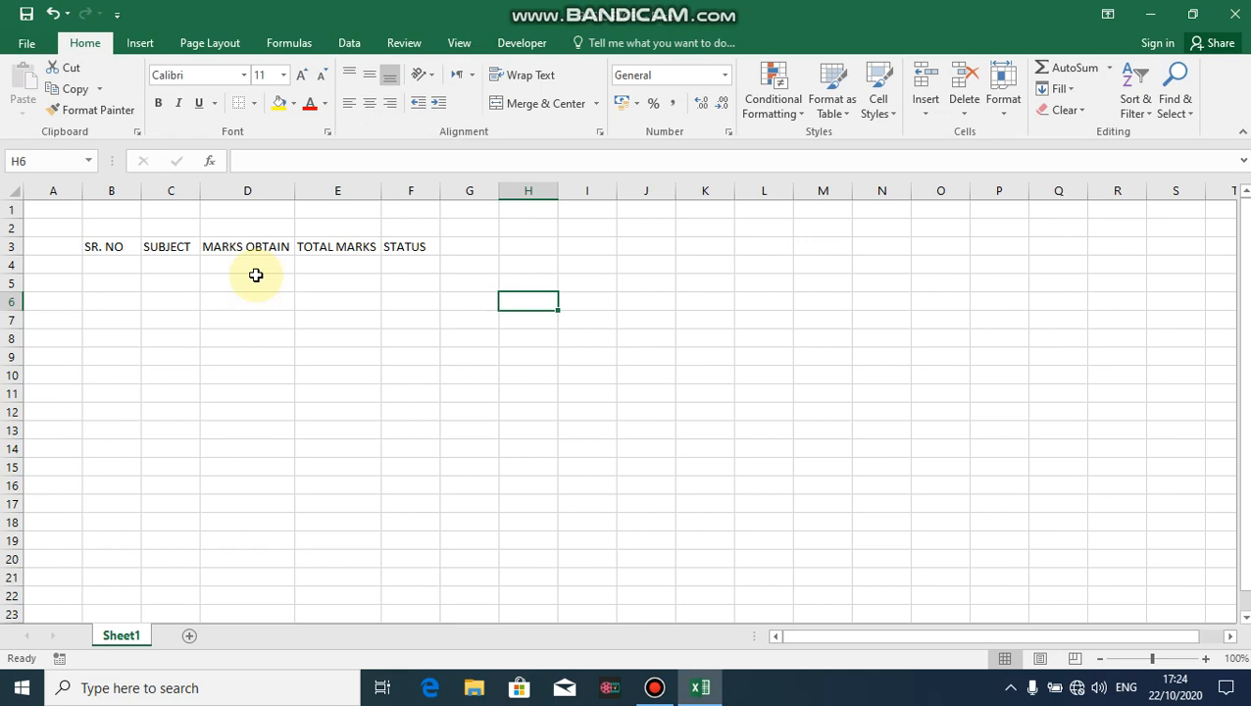
- Colour the header text in cells B3 to F3 with the standard blue
left_click(114, 247)
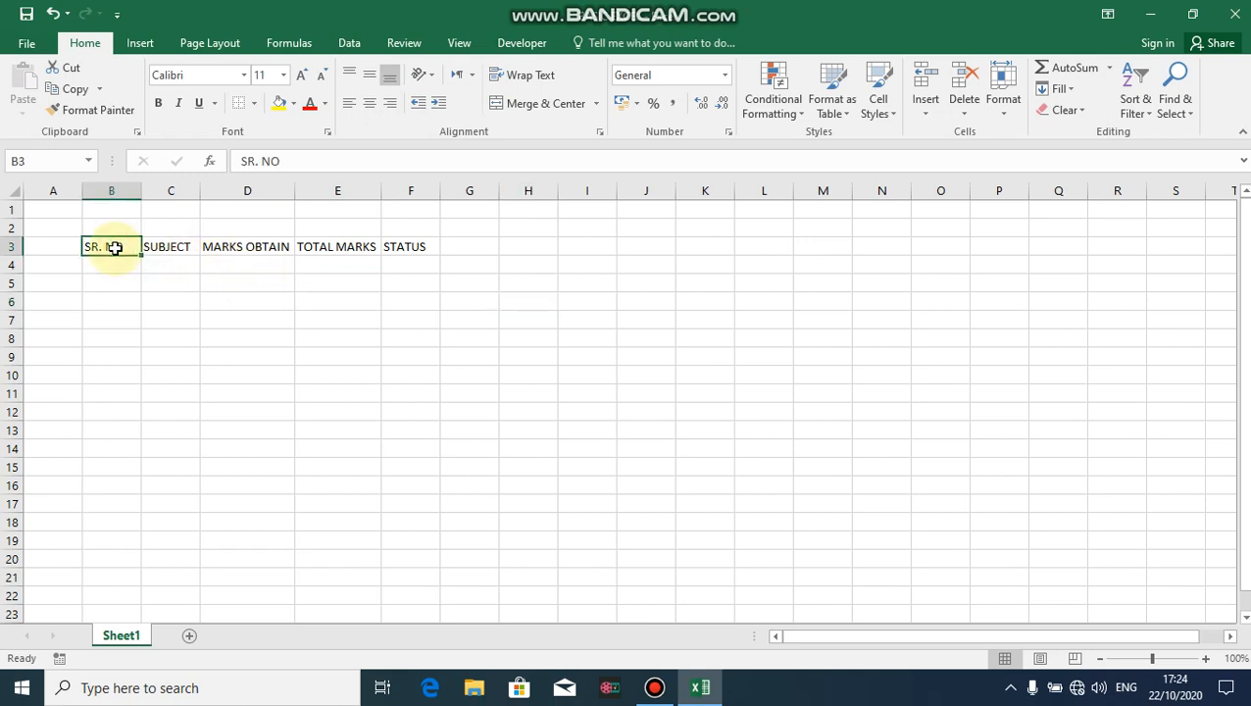
key("shift+Right")
key("shift+Right")
key("shift+Right")
key("shift+Right")
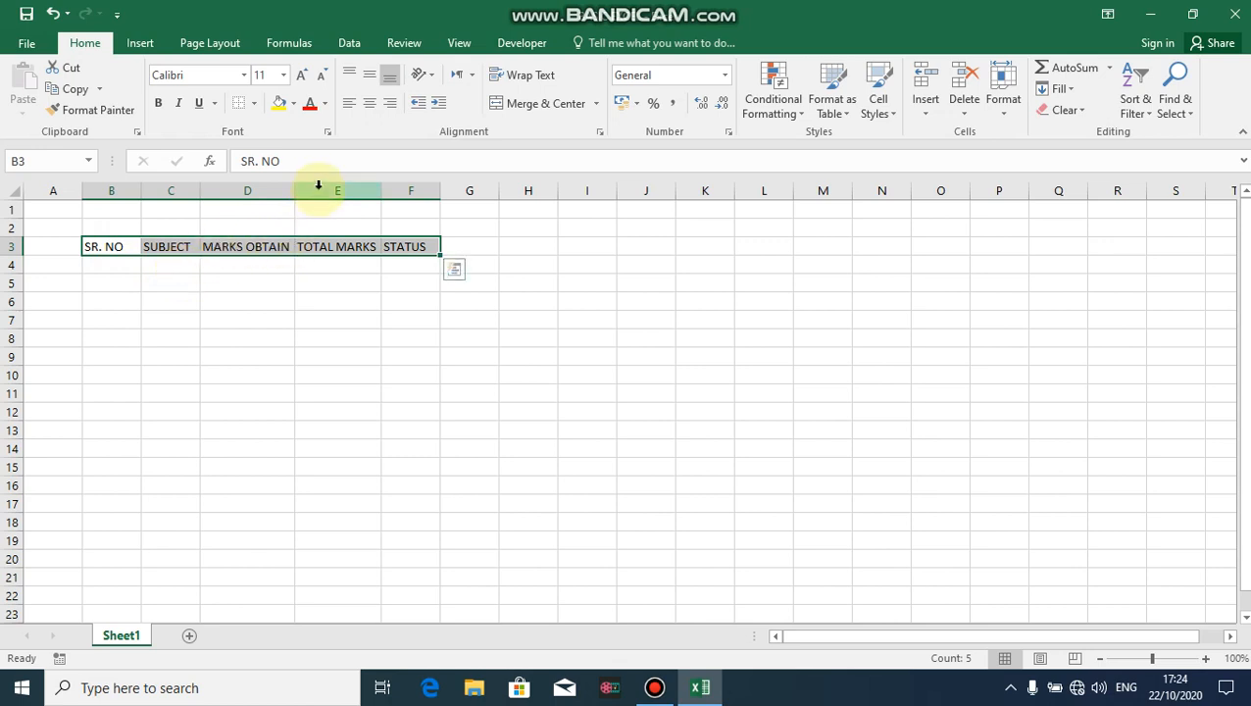
left_click(325, 104)
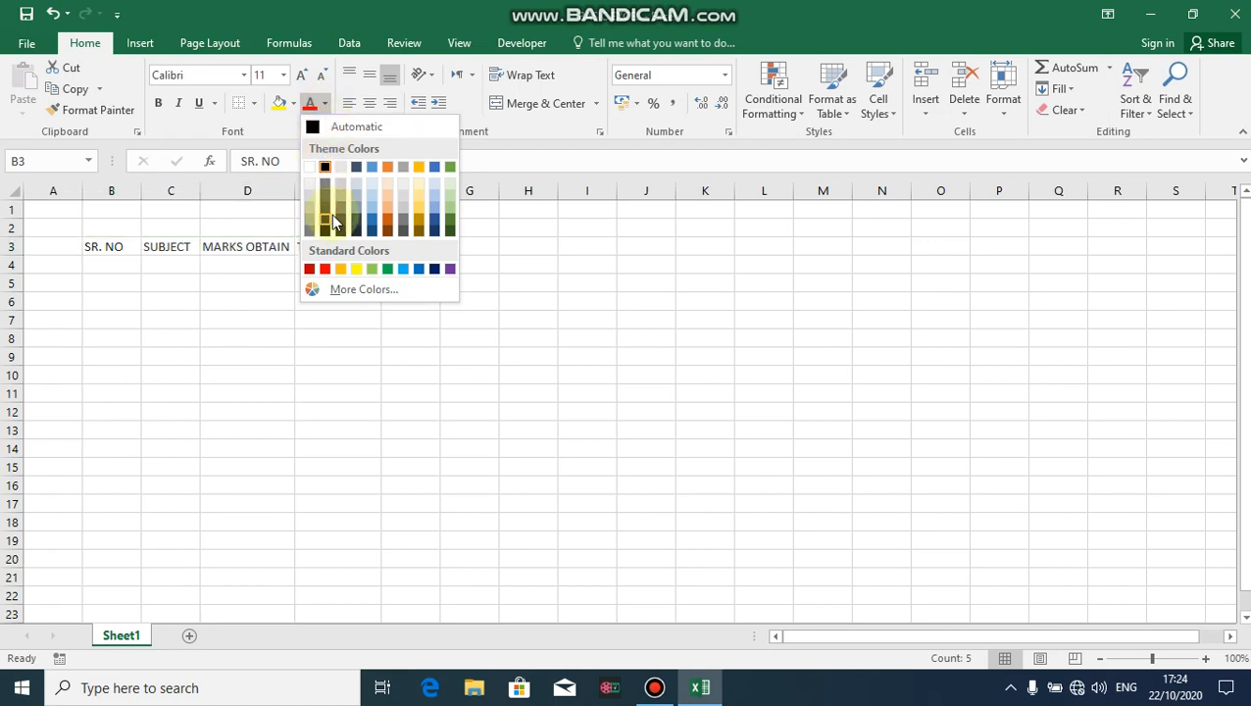
left_click(418, 268)
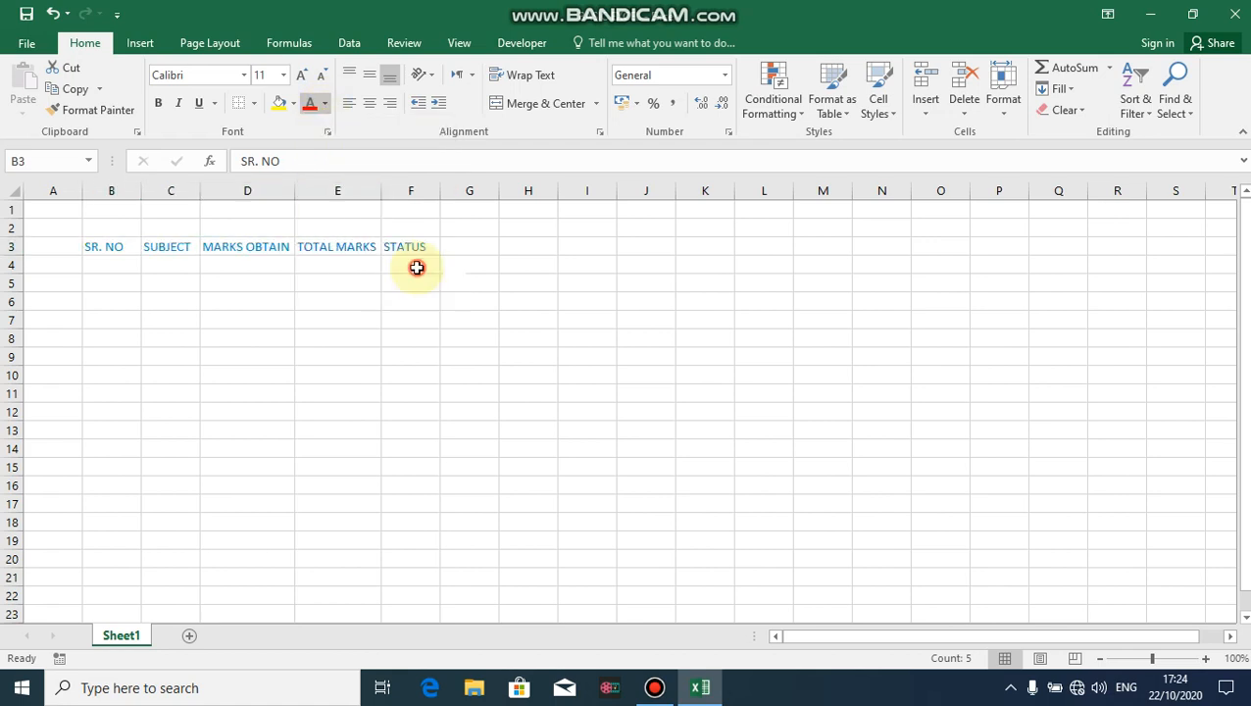
- Try standard red and a gold theme shade as the font colour of the header text
left_click(324, 105)
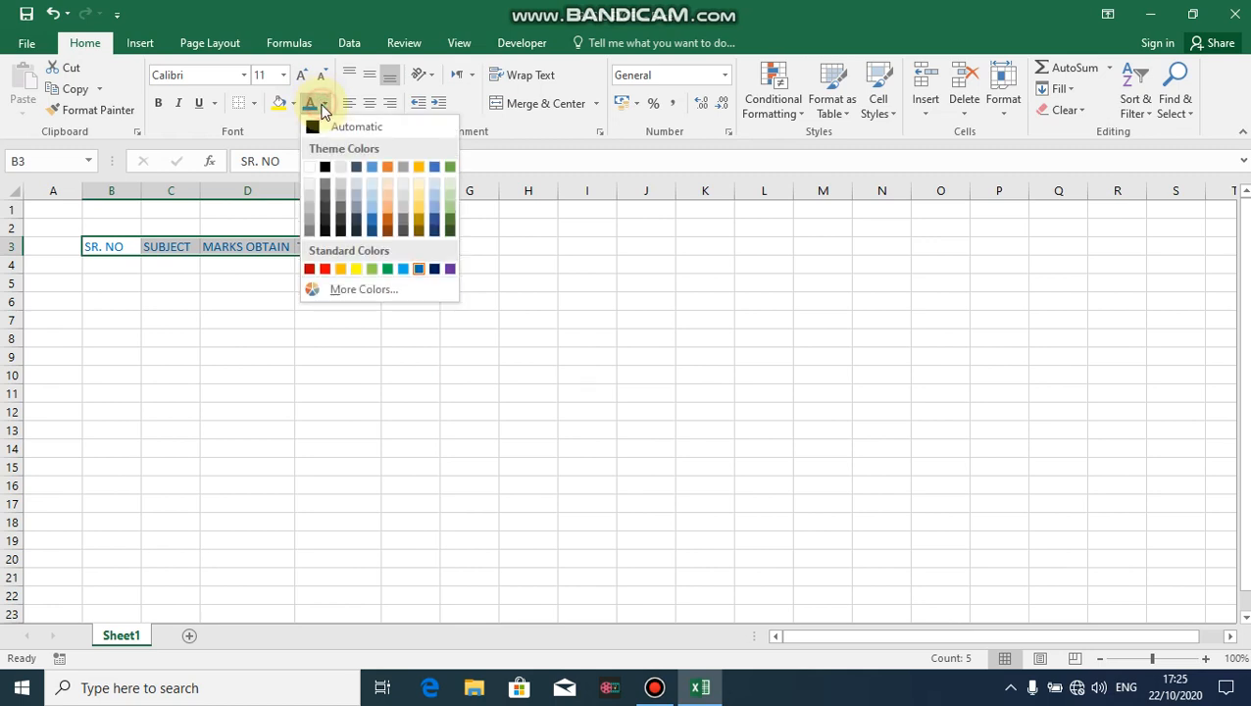
left_click(325, 269)
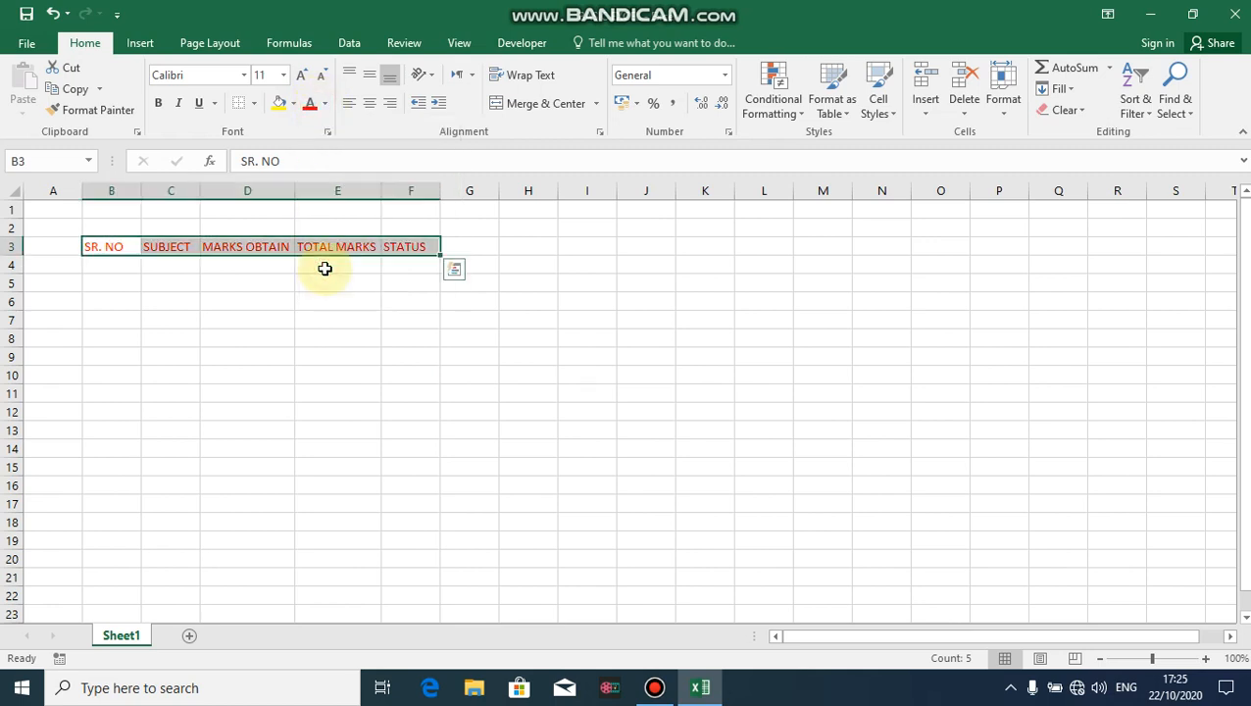
left_click(325, 105)
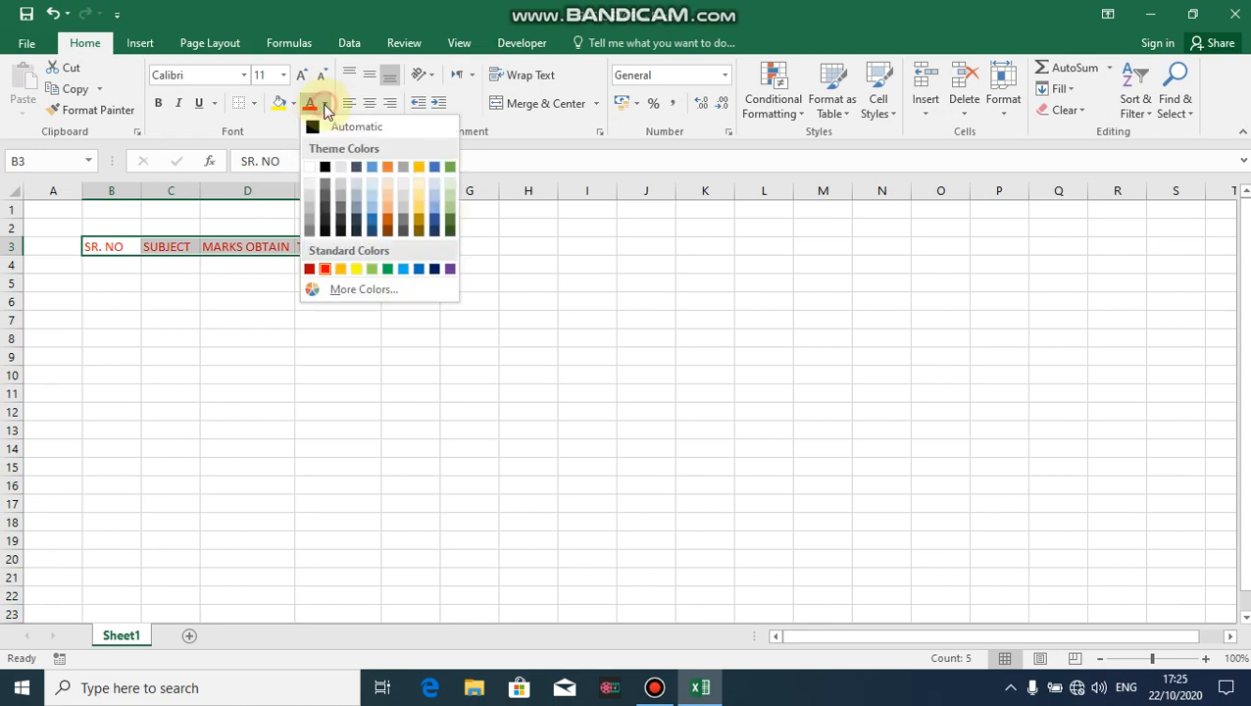
left_click(419, 212)
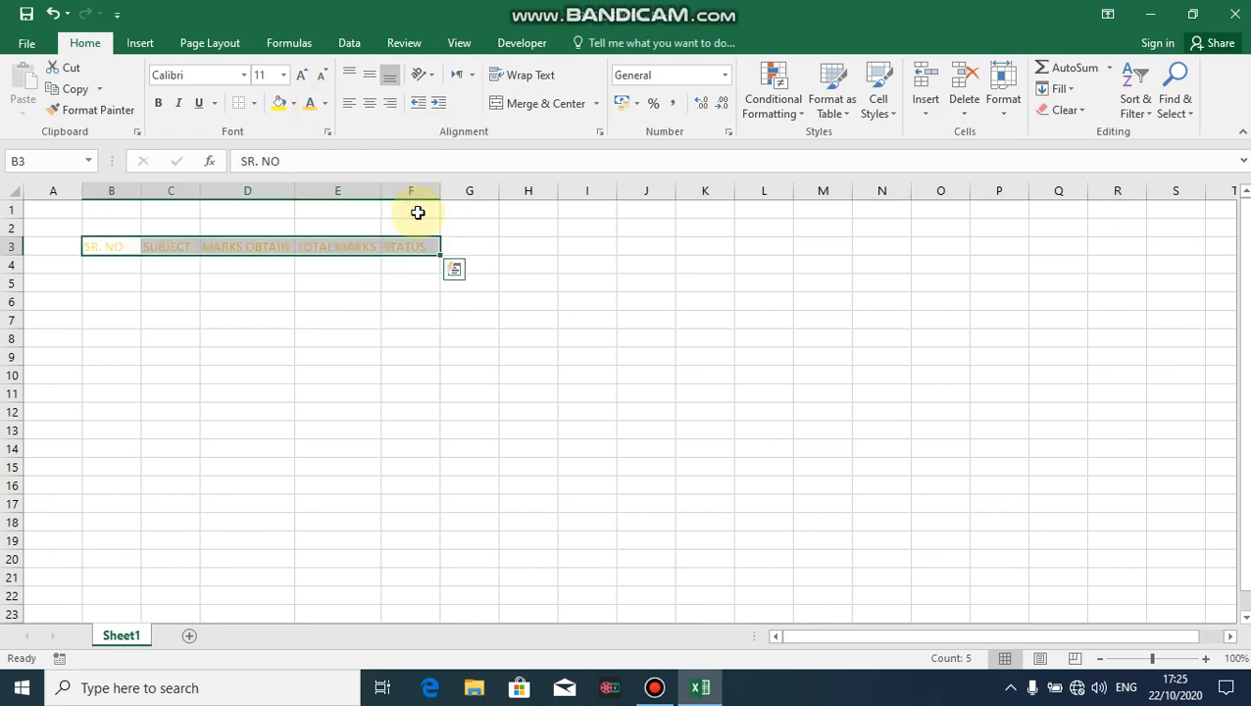
- Reset the header text's font colour to Automatic and deselect the header row
left_click(325, 103)
left_click(315, 138)
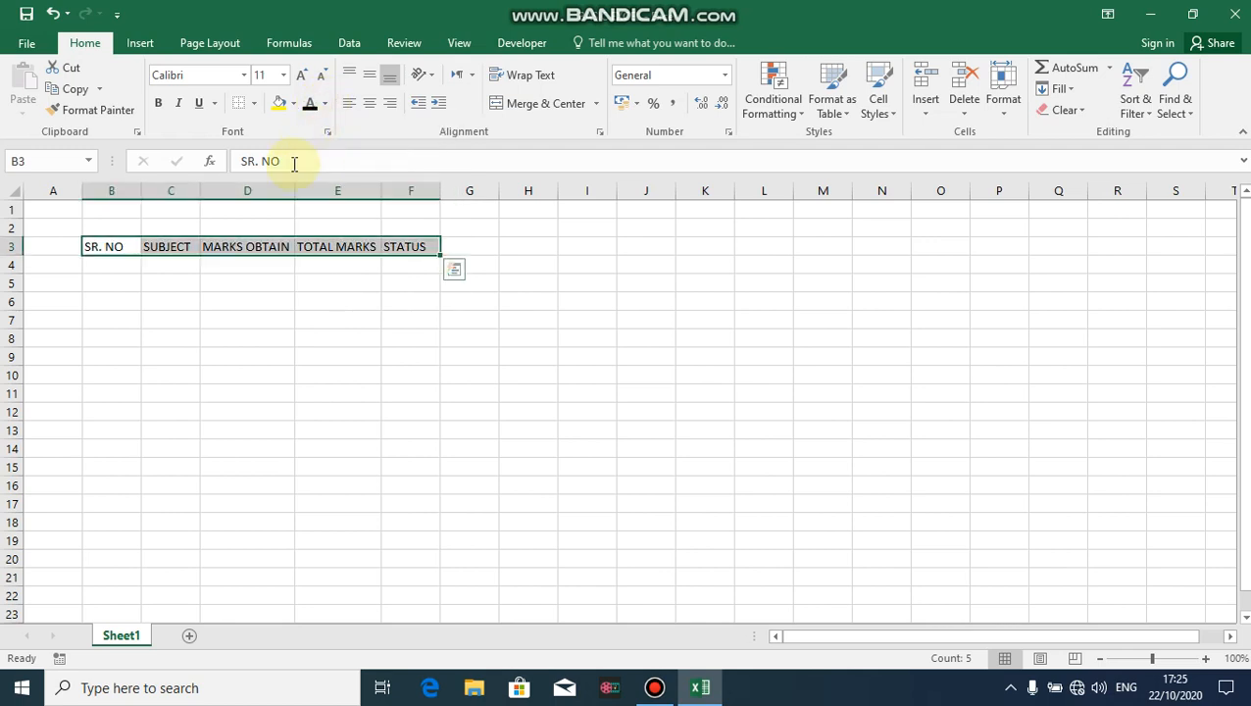
left_click(201, 284)
- Set the font size of the header cells B3 to F3 to 22
left_click(110, 249)
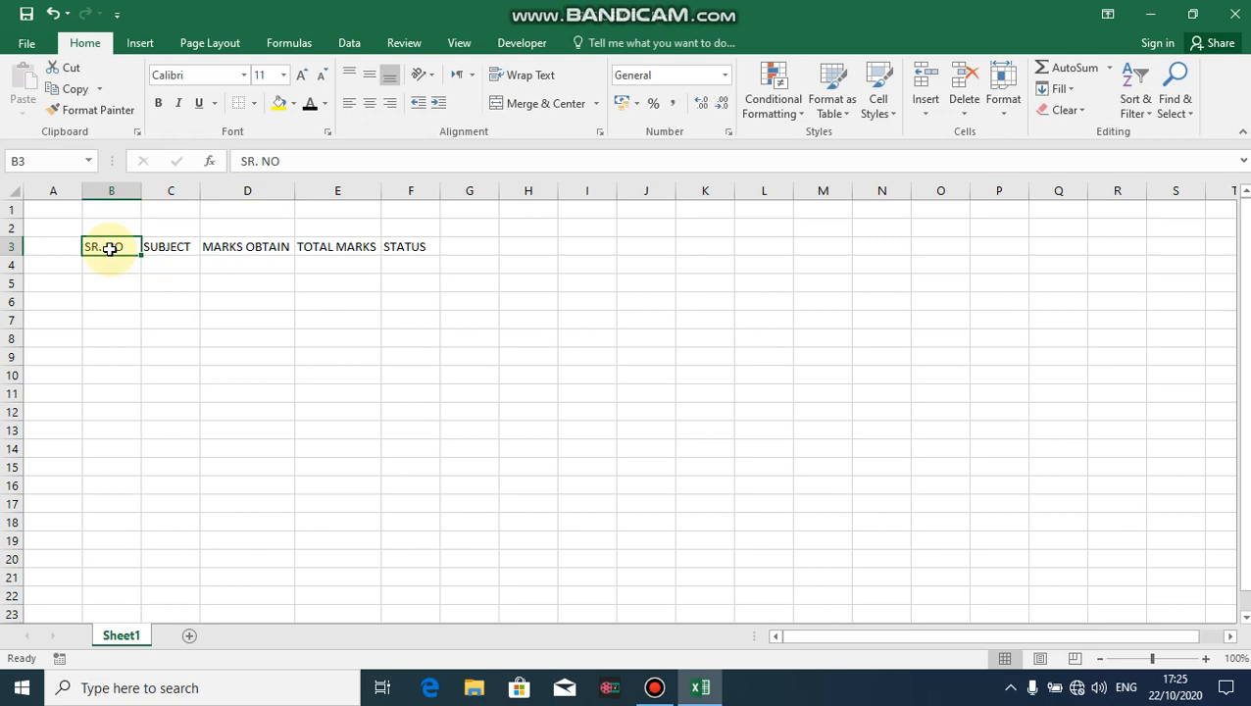
key("shift+Right")
key("shift+Right")
key("shift+Right")
key("shift+Right")
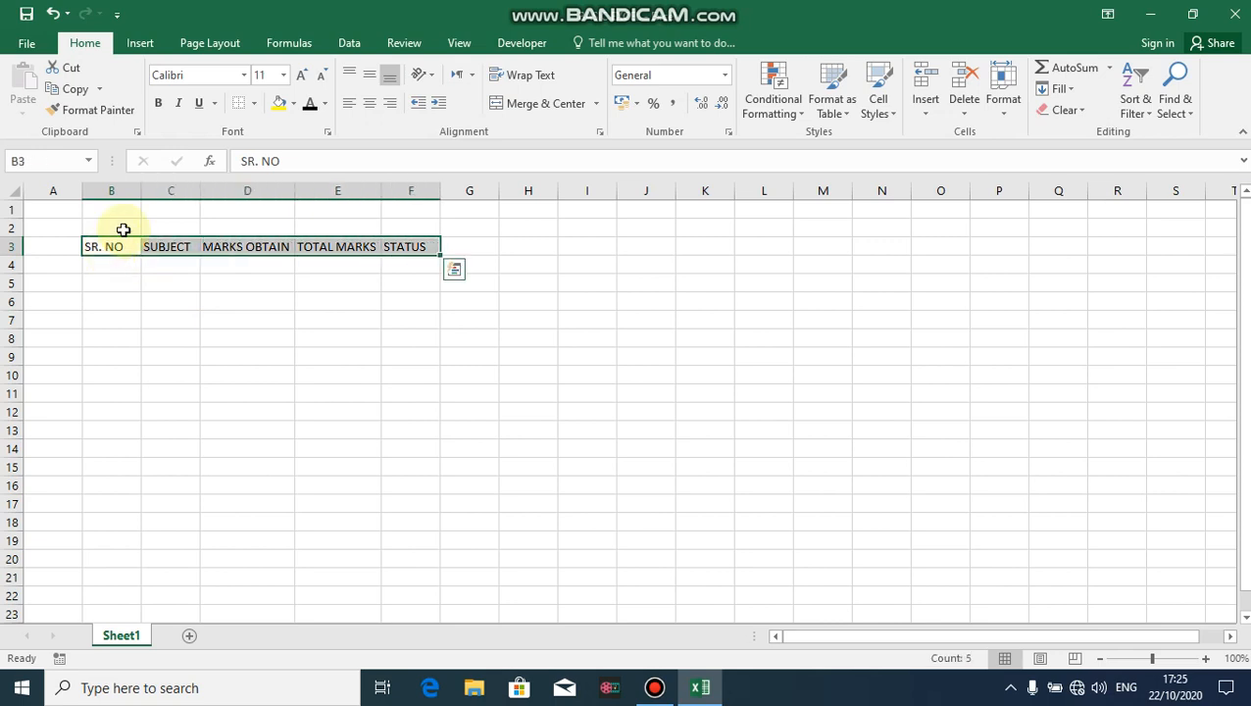
left_click(284, 76)
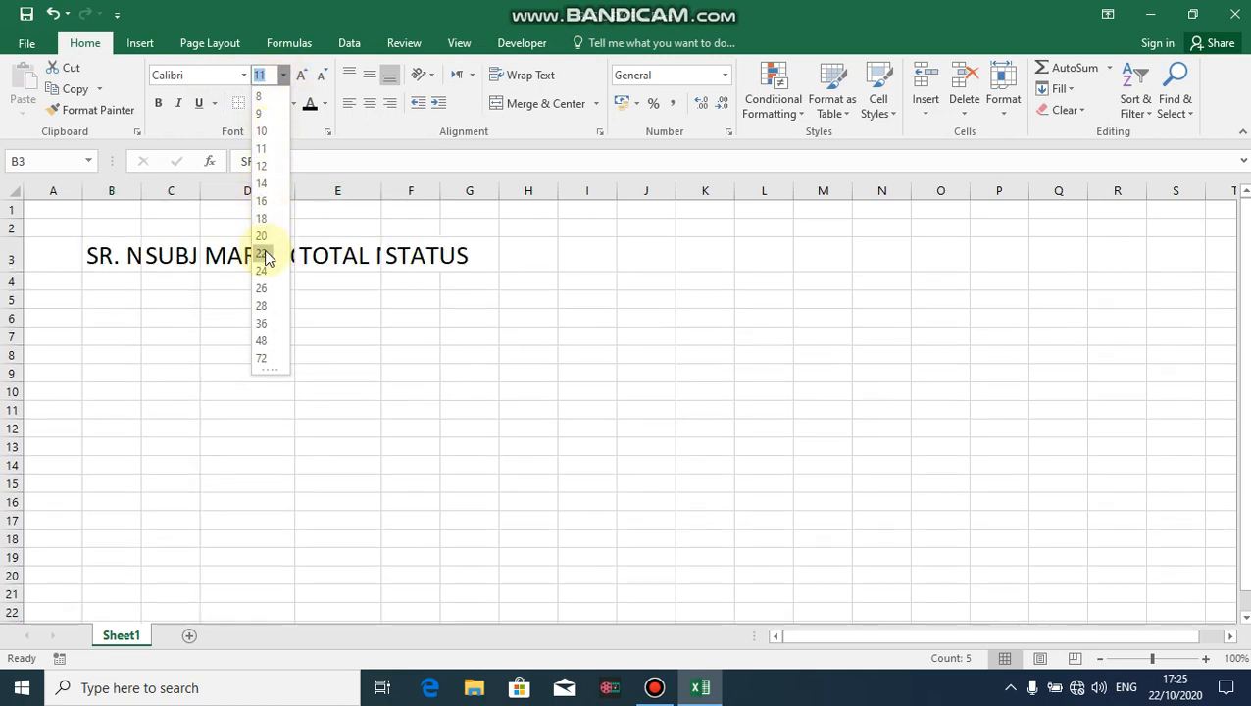
left_click(263, 253)
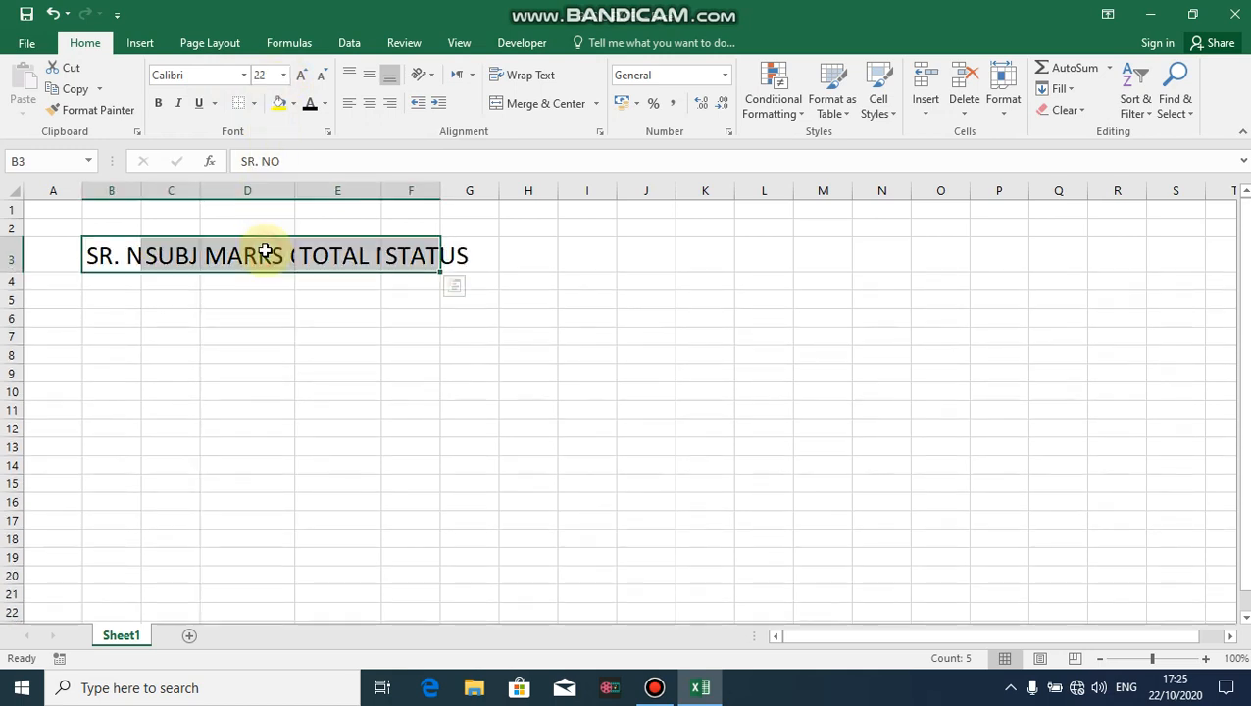
- Try font size 28 on the header text, and set the size back to 11
left_click(283, 76)
left_click(261, 305)
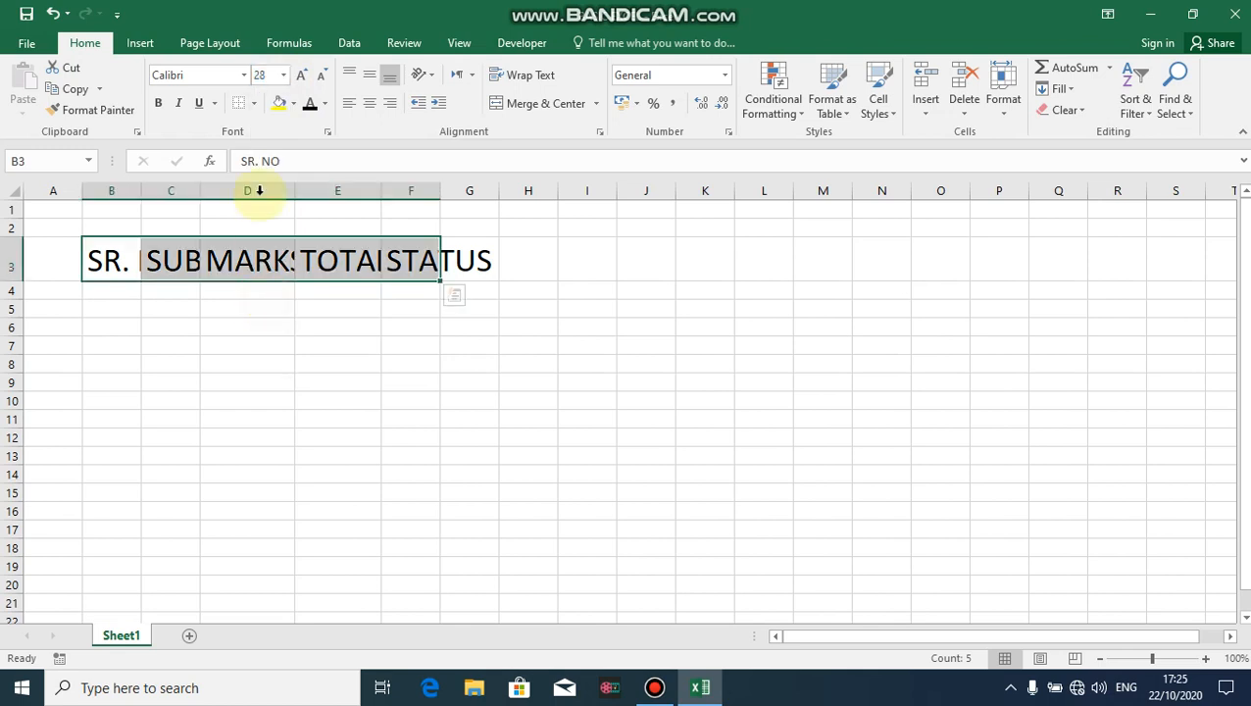
left_click(284, 76)
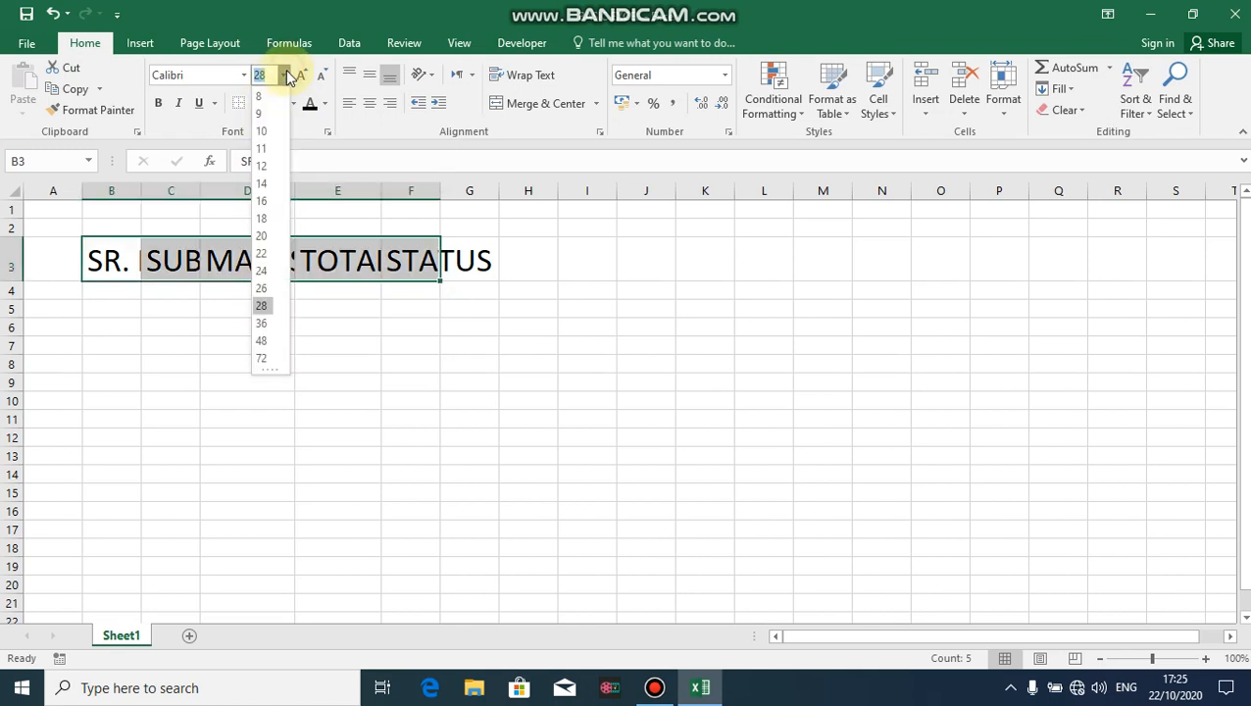
left_click(262, 148)
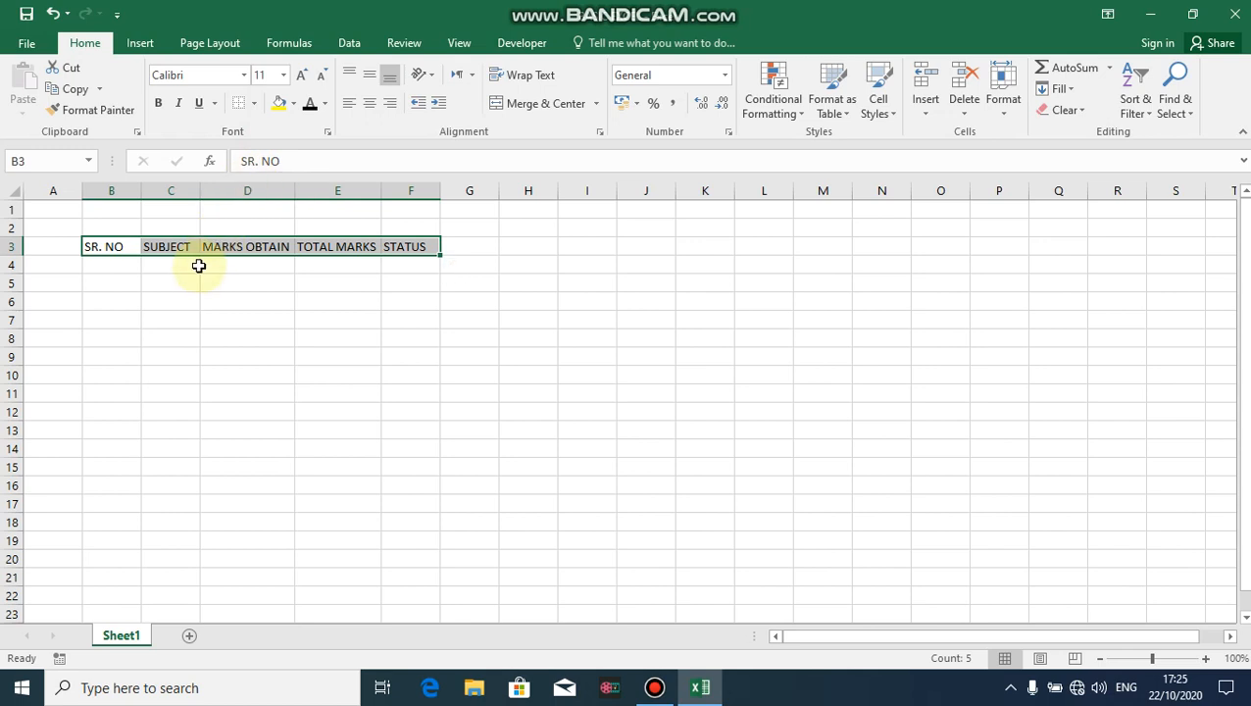
- Change the font of the header cells B3 to F3 to Bahnschrift Condensed
left_click(325, 105)
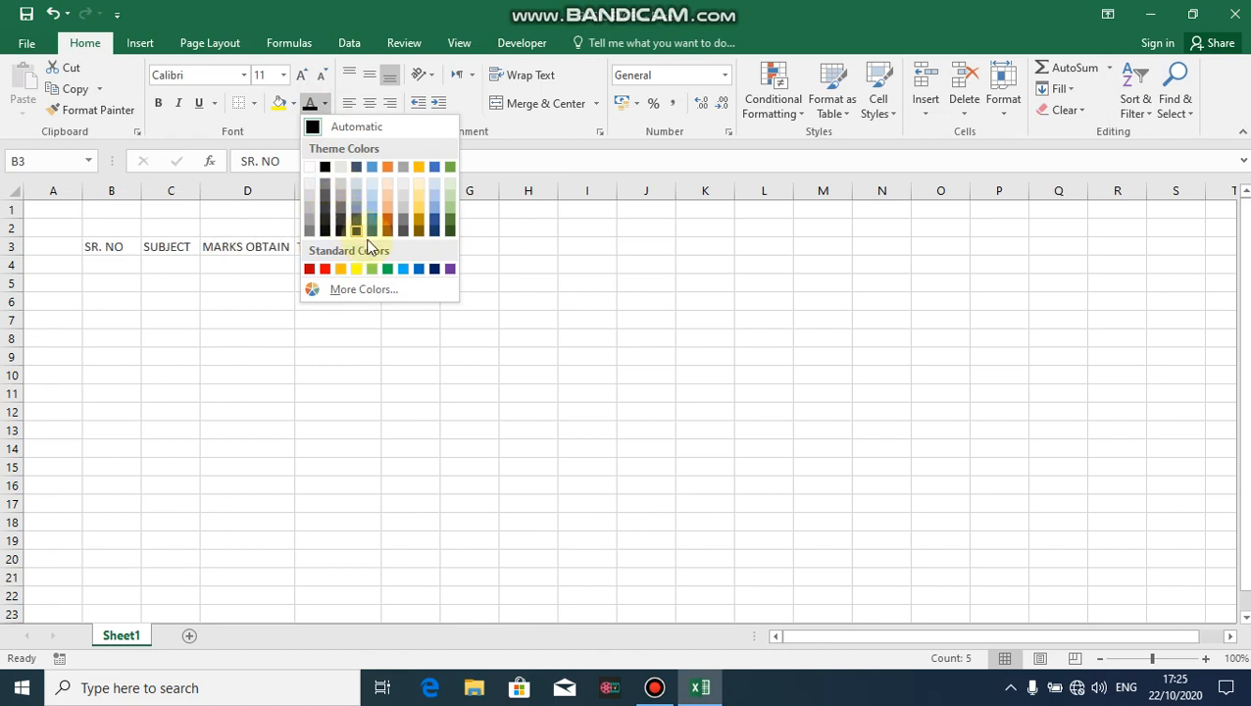
left_click(168, 211)
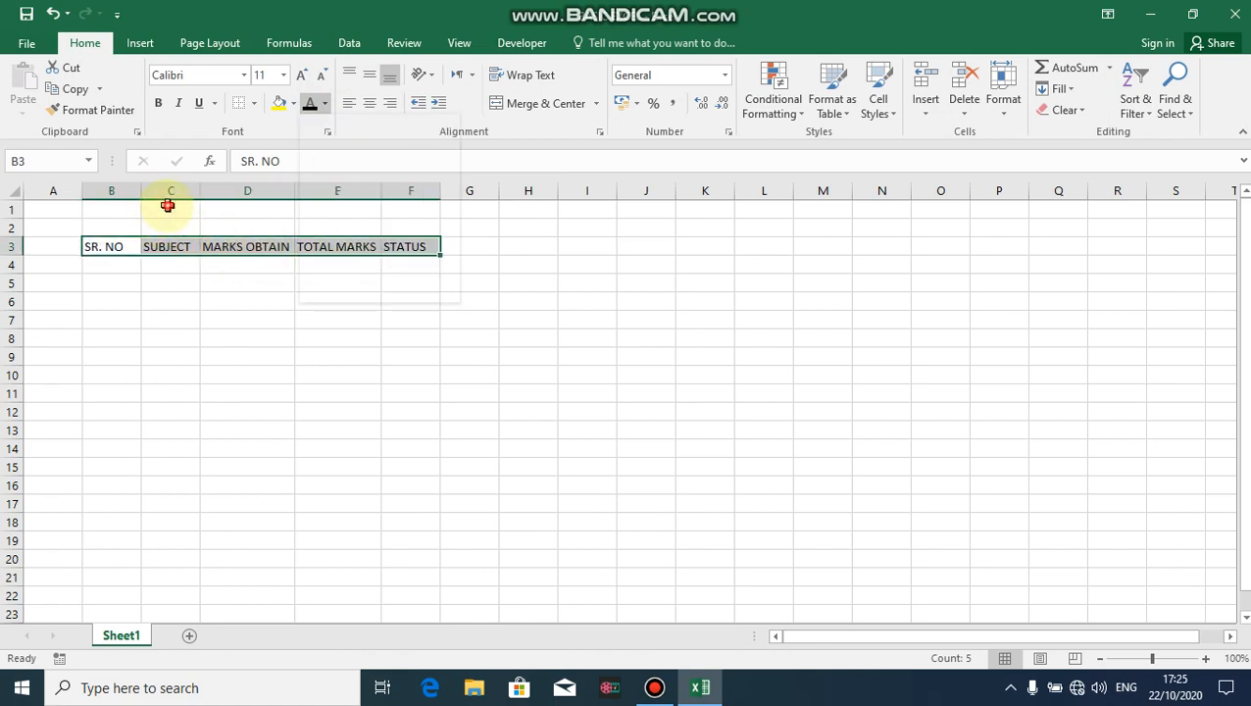
left_click(244, 76)
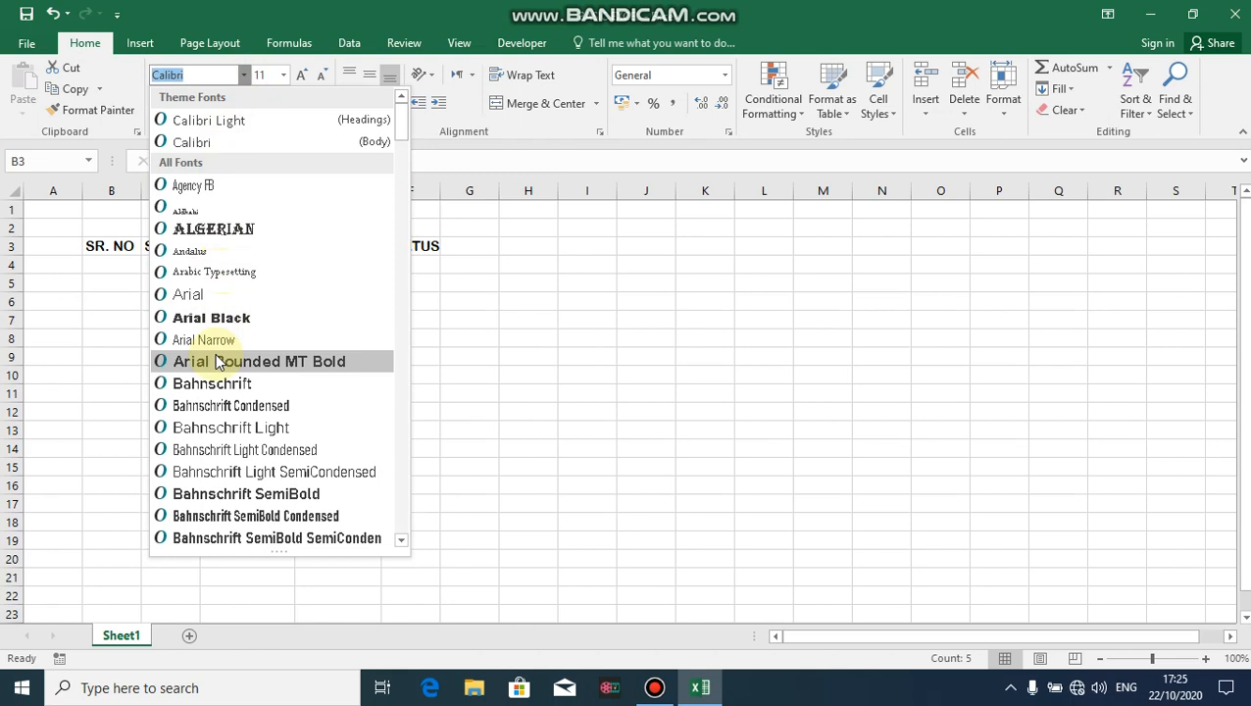
left_click(223, 405)
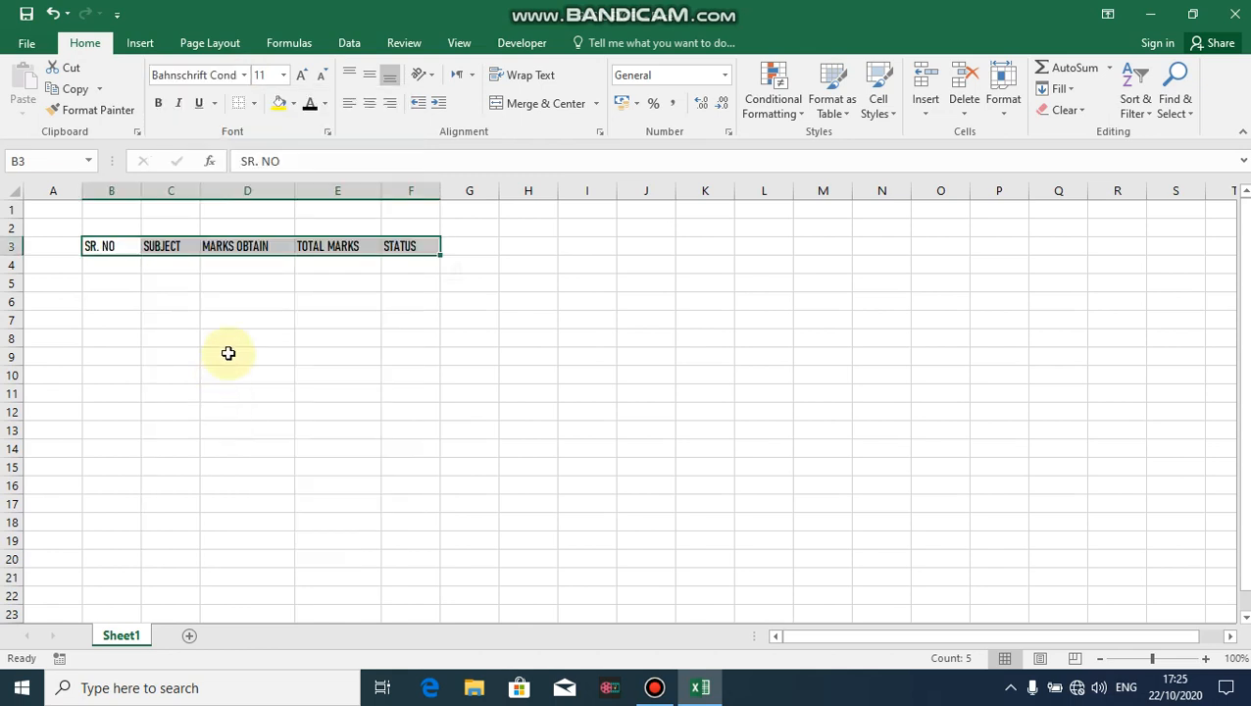
- Set the font of the header cells B3 to F3 back to Calibri and deselect the row
left_click(272, 337)
left_click(106, 244)
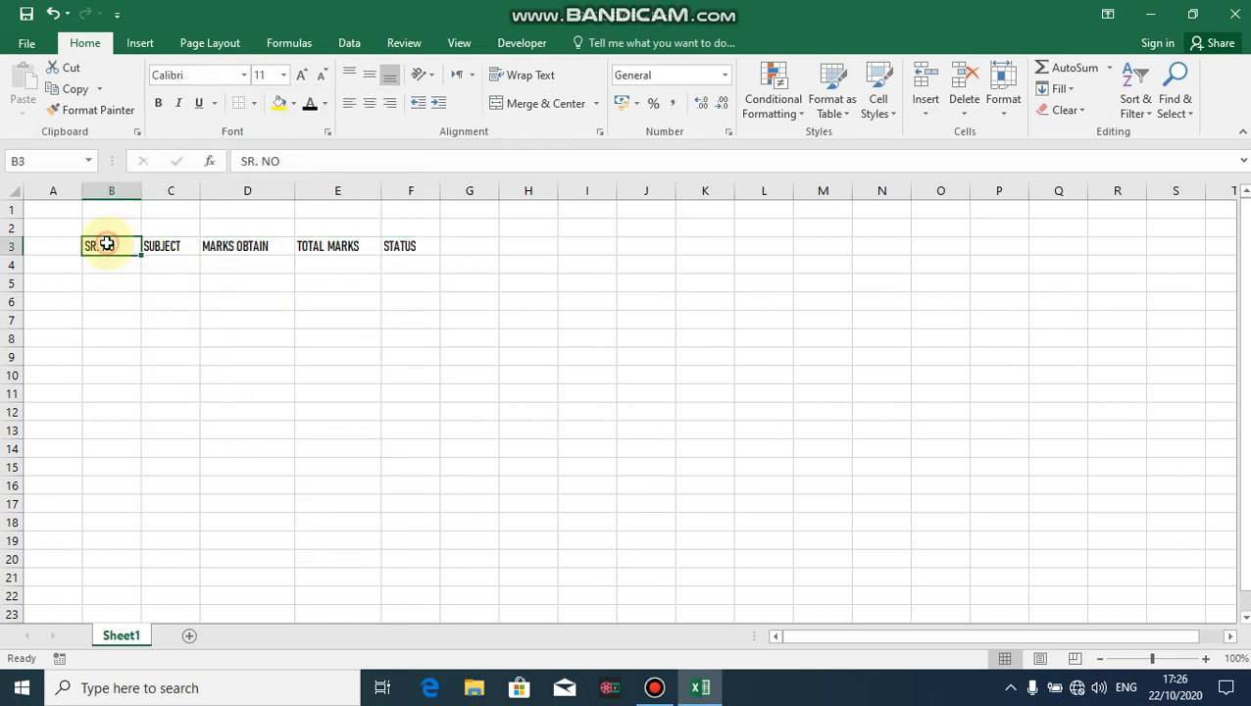
key("shift+Right")
key("shift+Right")
key("shift+Right")
key("shift+Right")
key("shift+Right")
key("shift+Left")
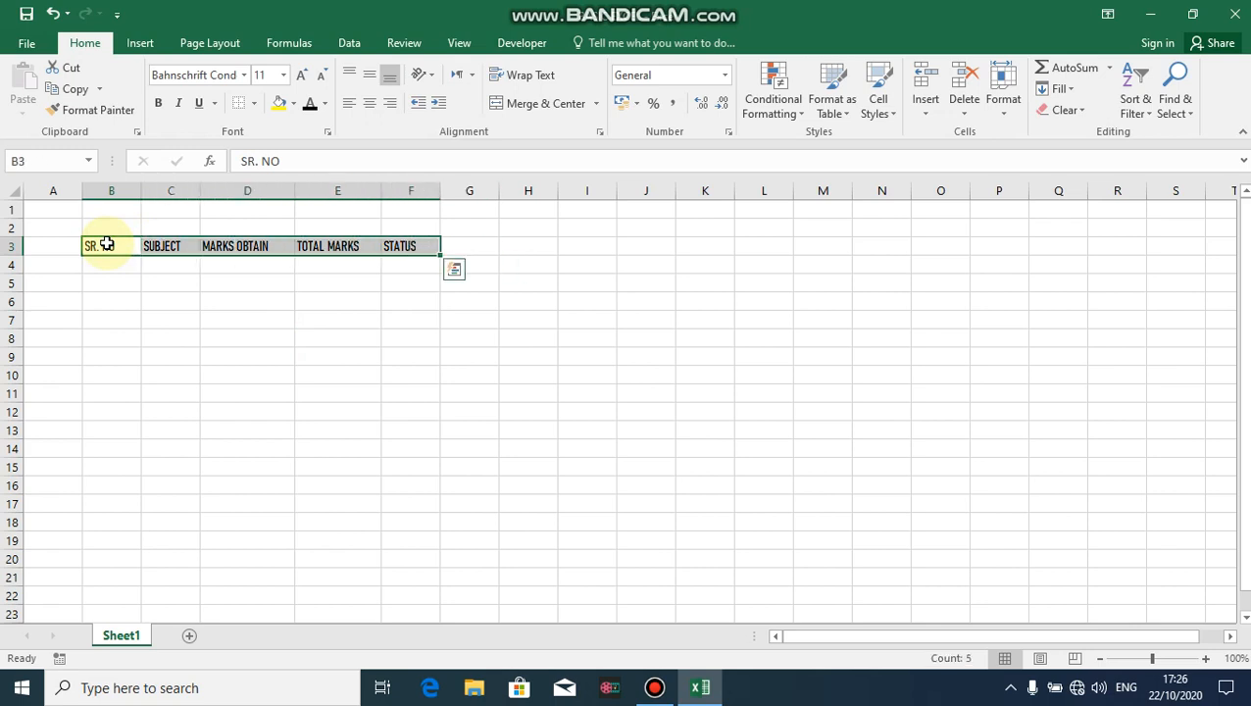
left_click(243, 78)
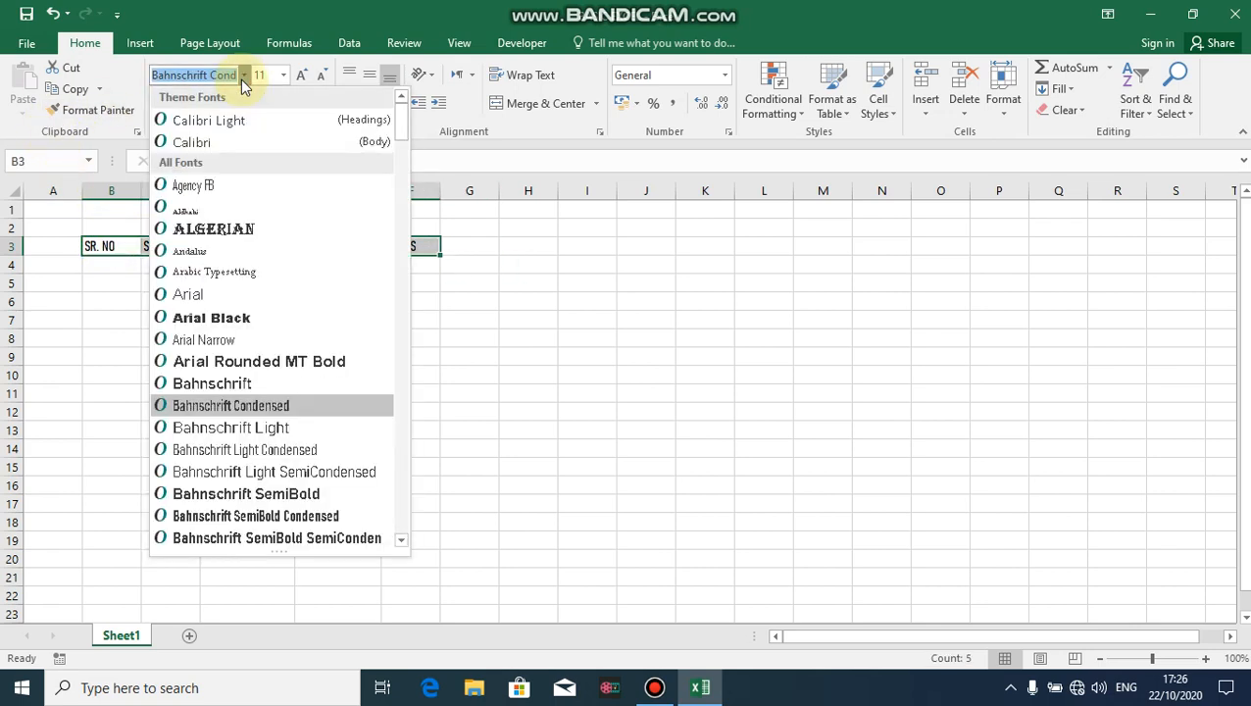
left_click(232, 145)
left_click(193, 283)
left_click(193, 283)
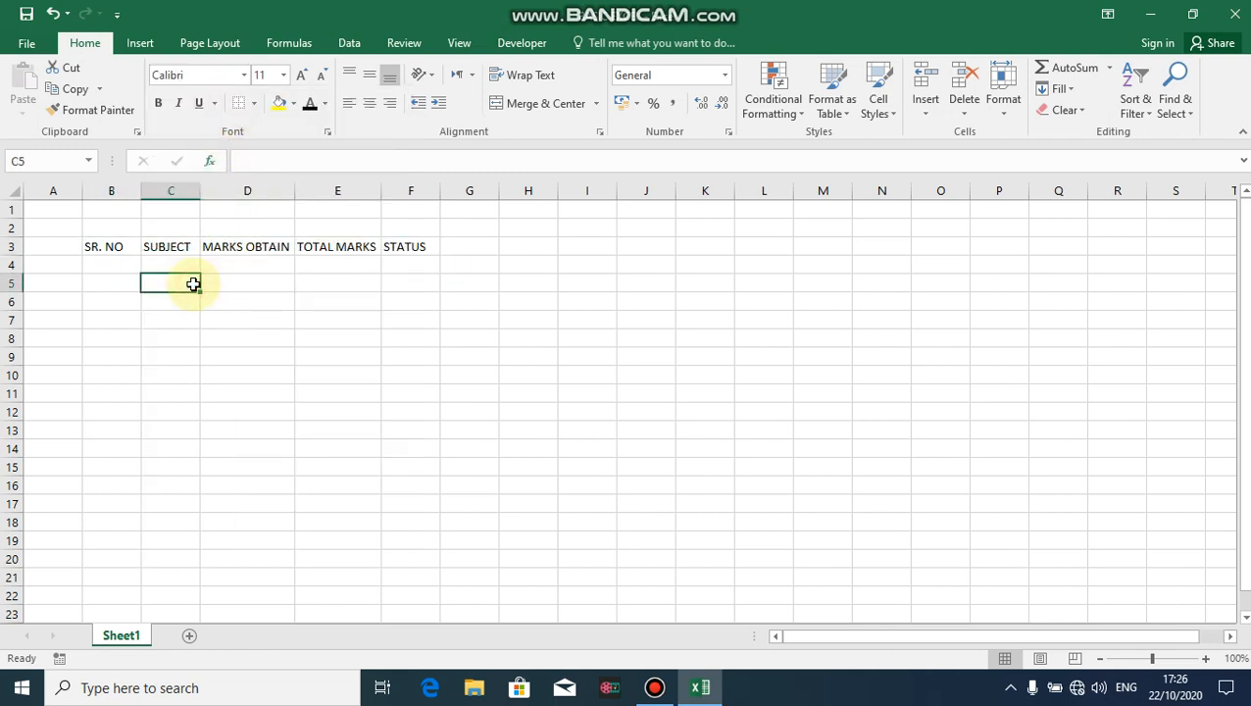
- Apply the Percentage number format to the header cells B3 to F3
left_click(116, 242)
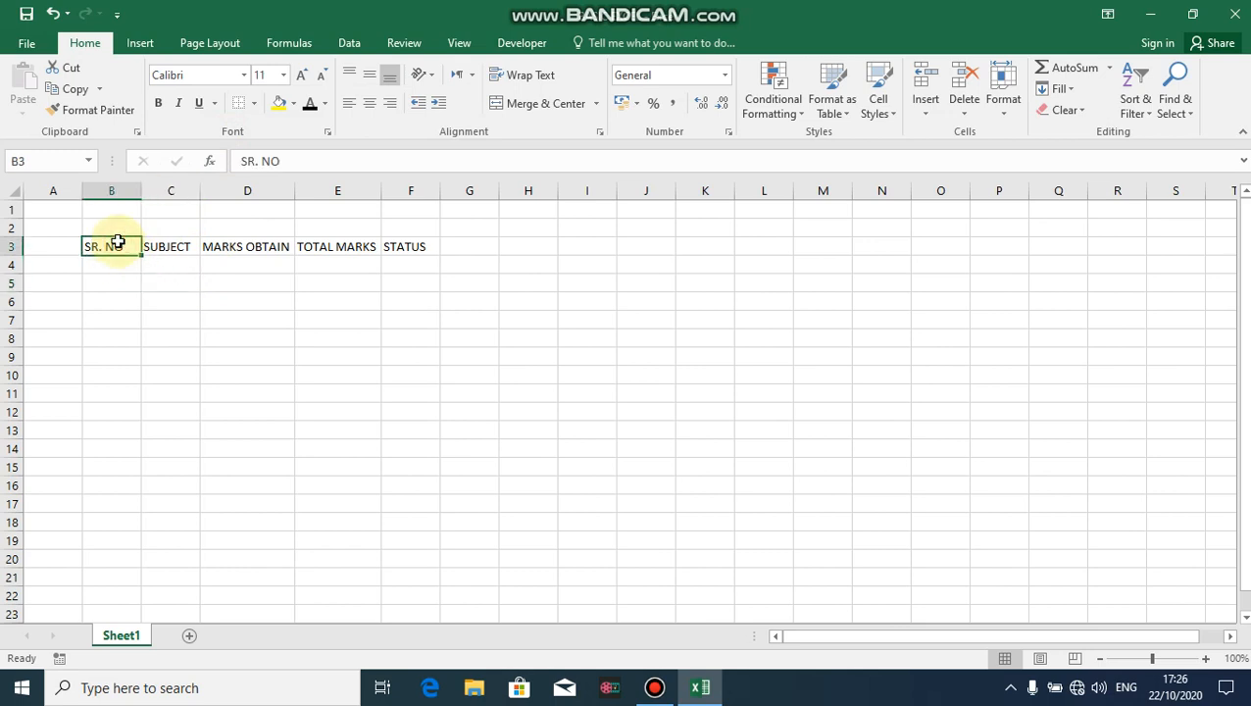
key("shift+Right")
key("shift+Right")
key("shift+Right")
key("shift+Right")
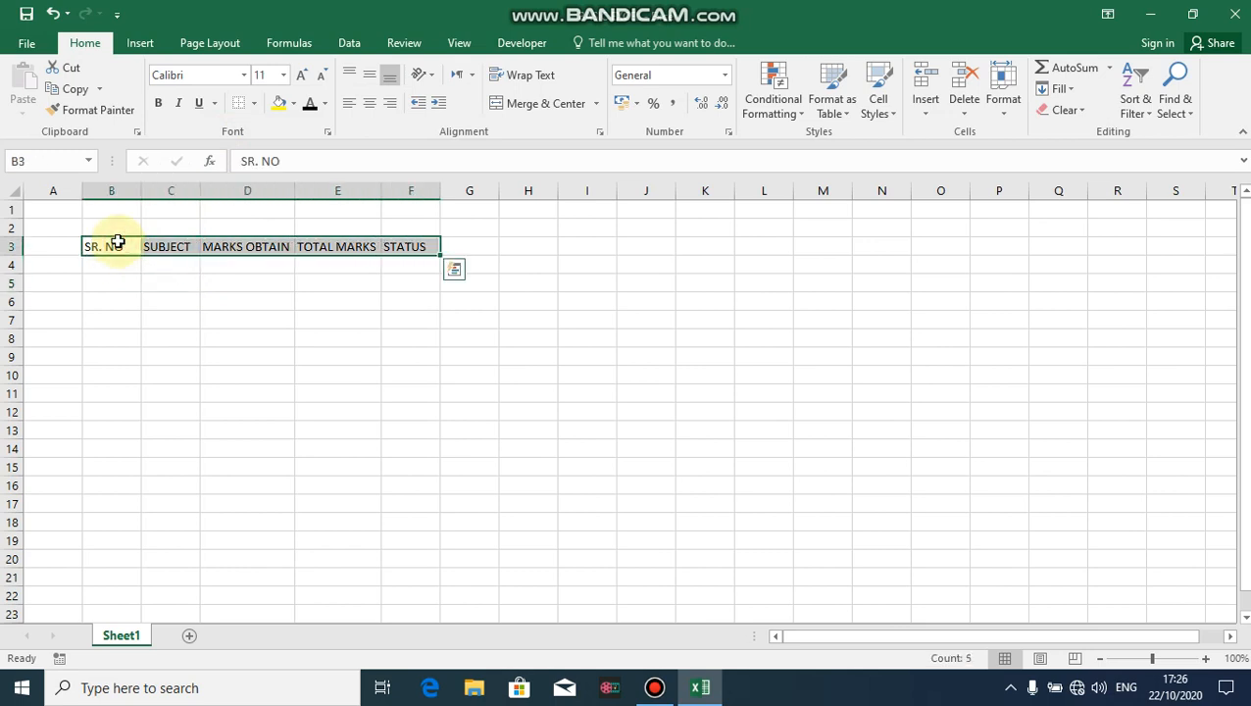
key("alt")
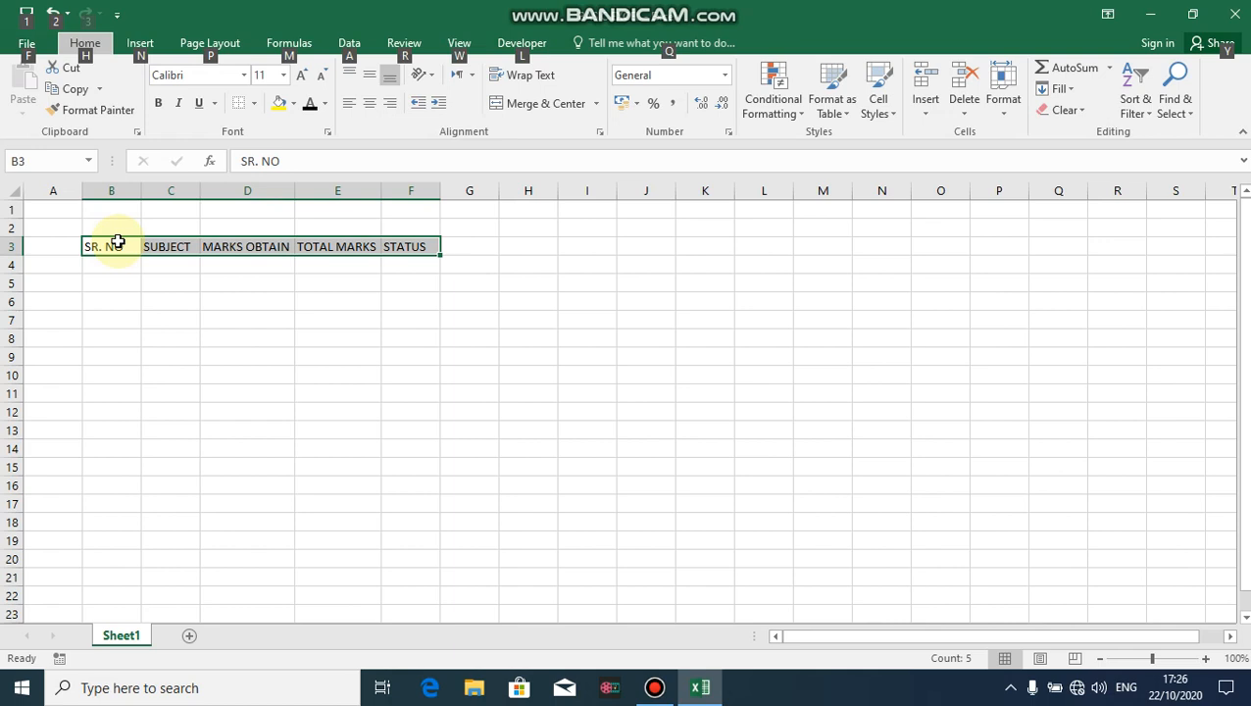
key("h")
key("p")
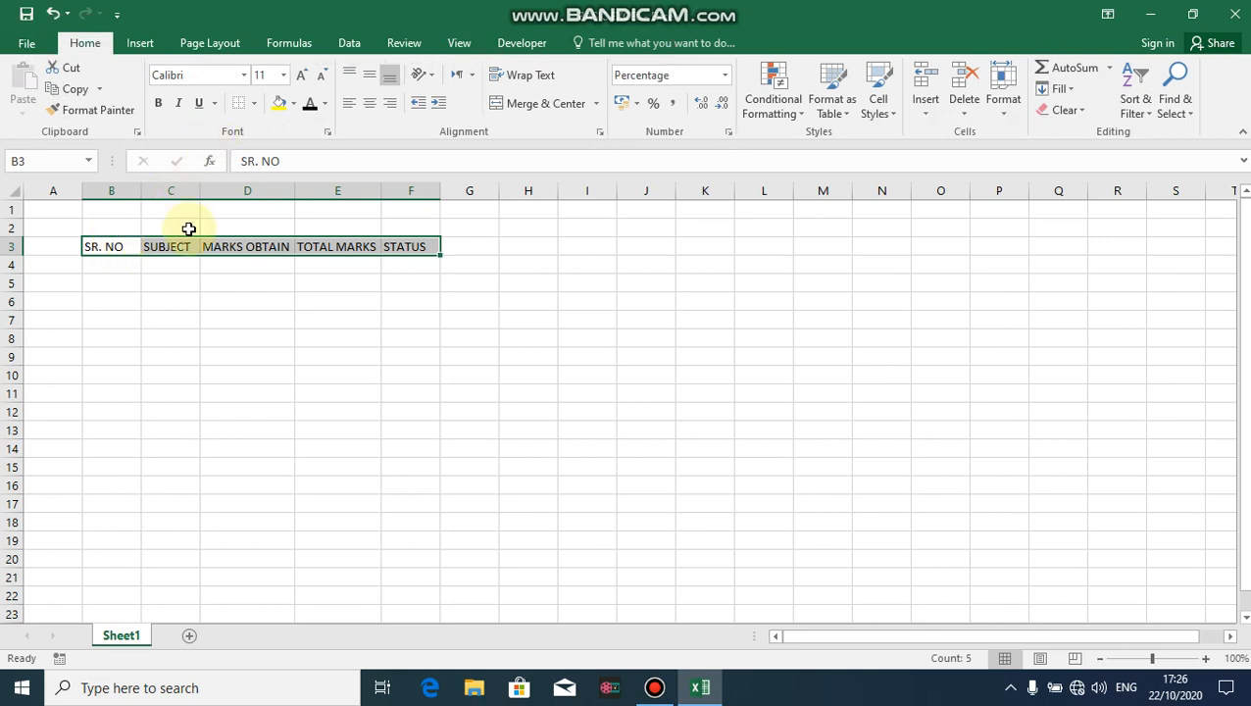
- Bring up the font name setting and the font colour choices for the header cells B3 to F3
key("alt")
key("h")
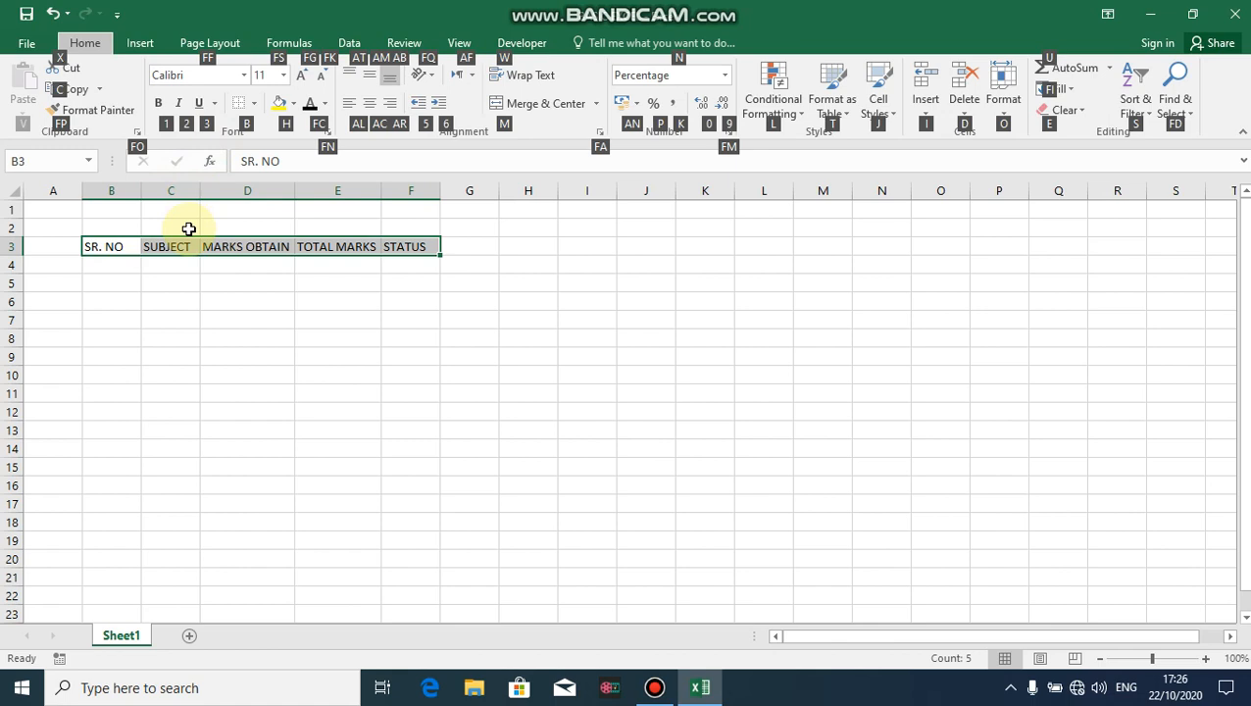
key("f")
key("f")
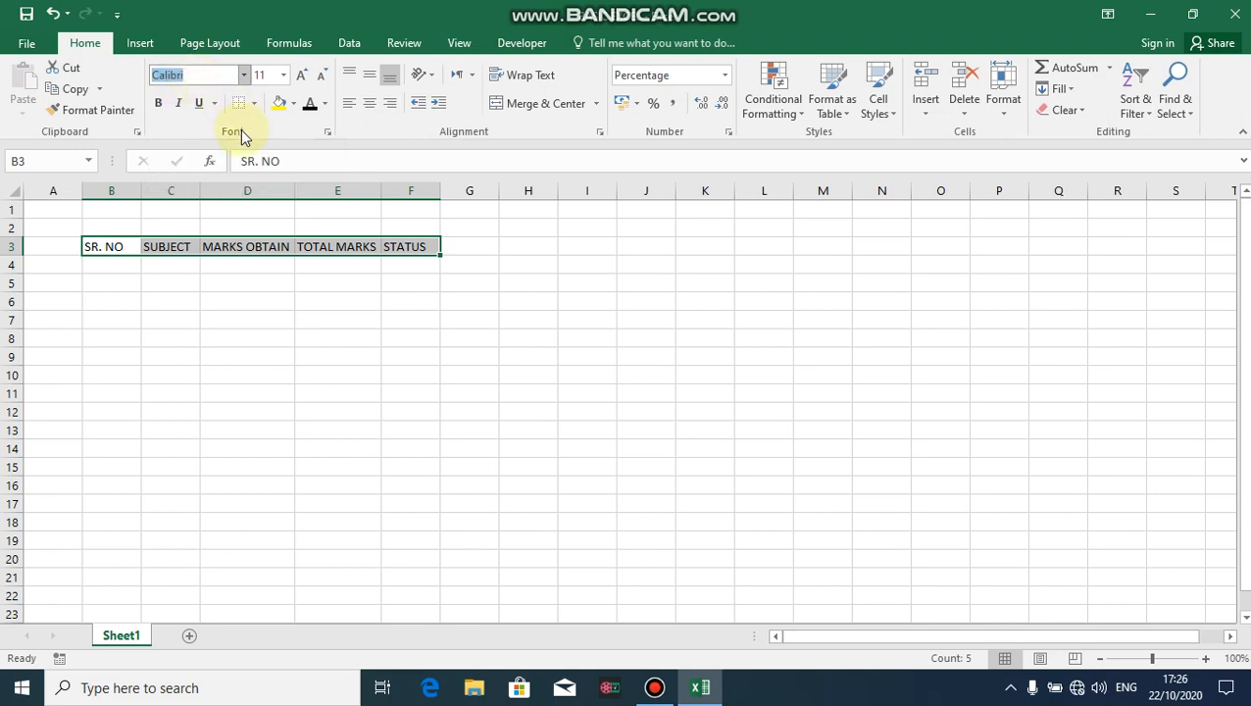
left_click(210, 238)
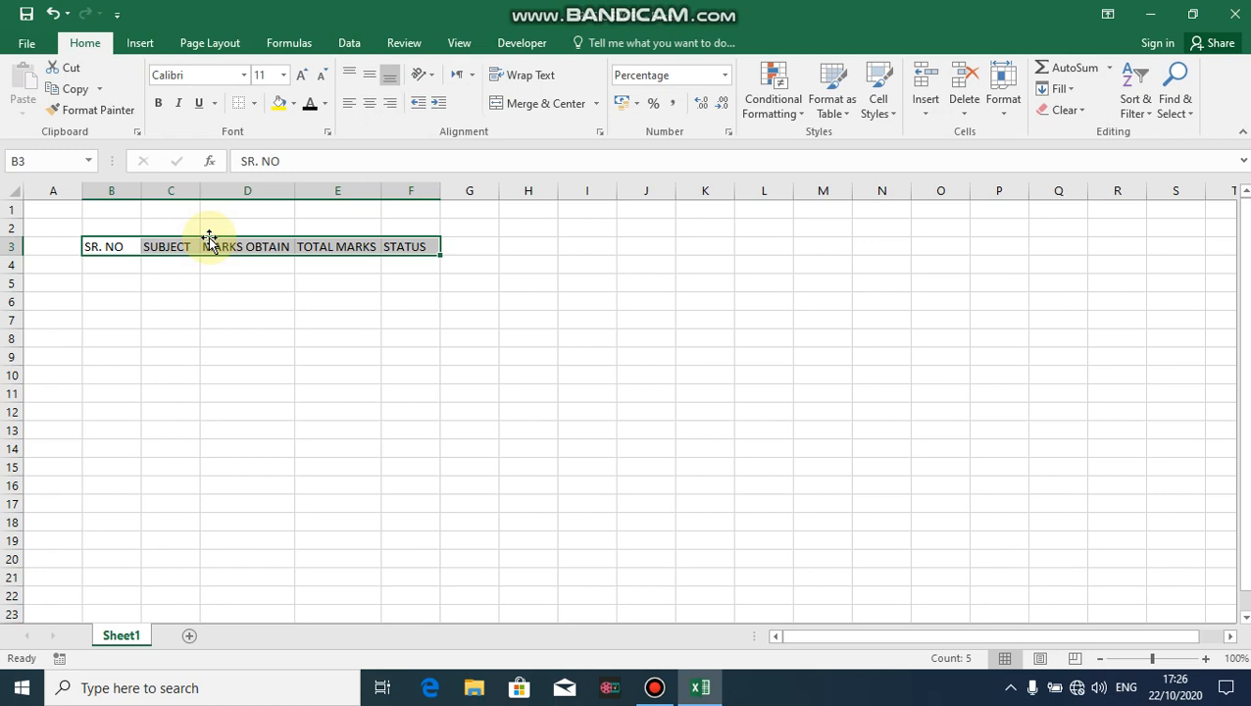
key("alt")
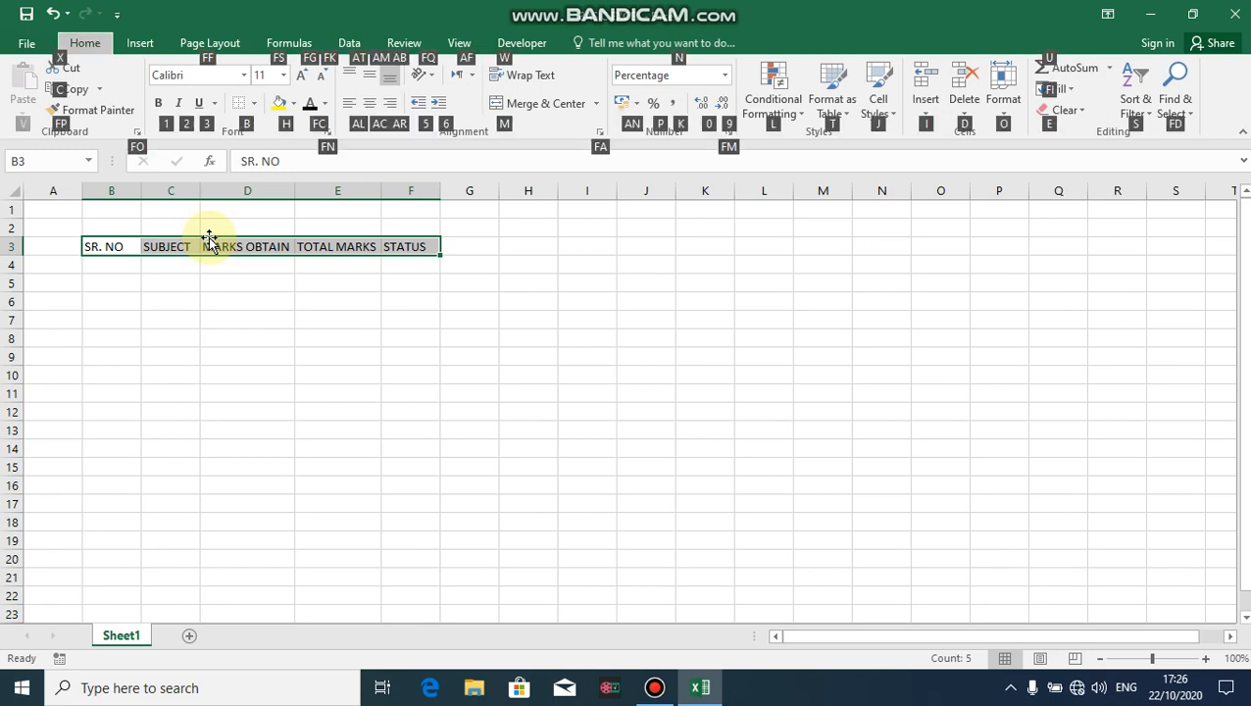
key("f")
key("c")
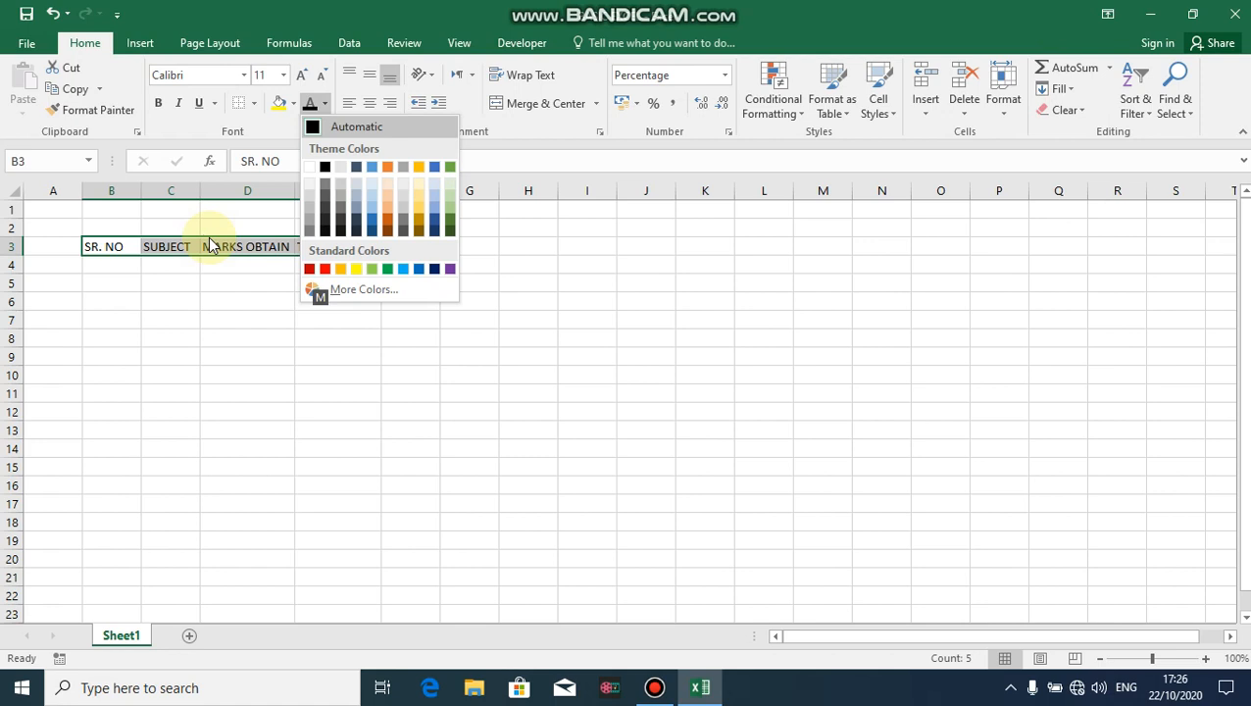
left_click(386, 219)
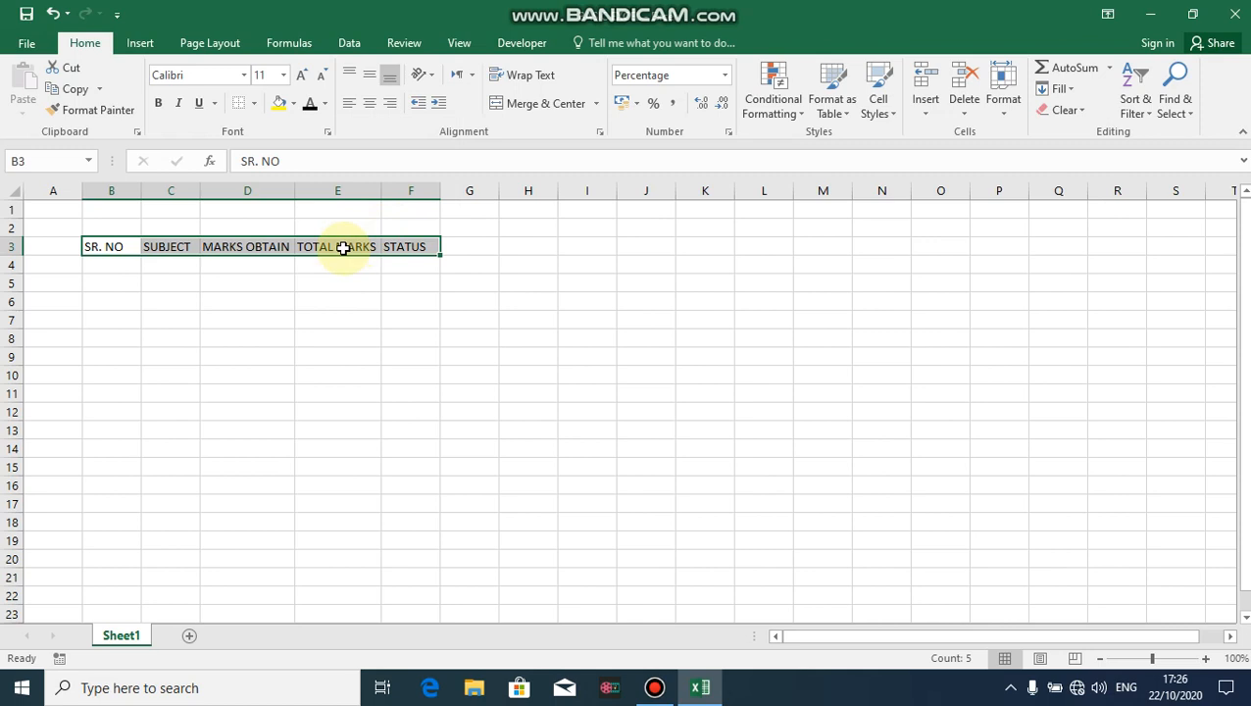
- Try font size 25 on the header cells B3 to F3, and undo it
key("alt+h")
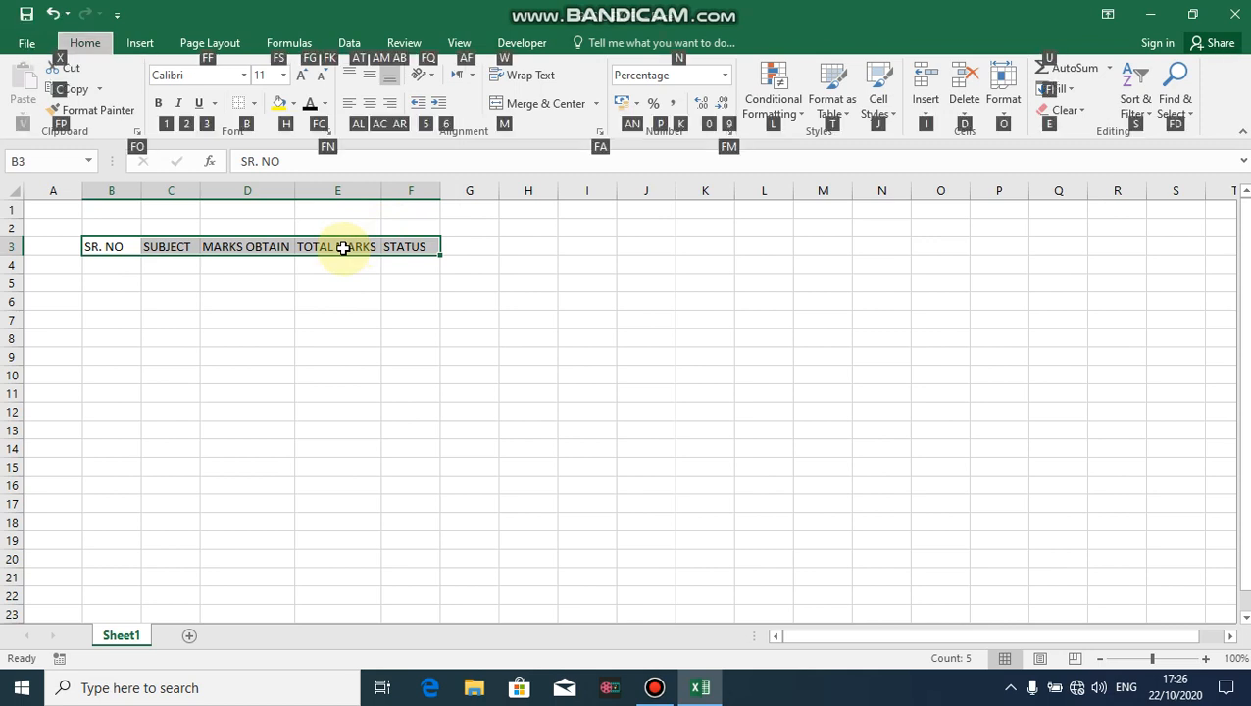
key("f")
key("s")
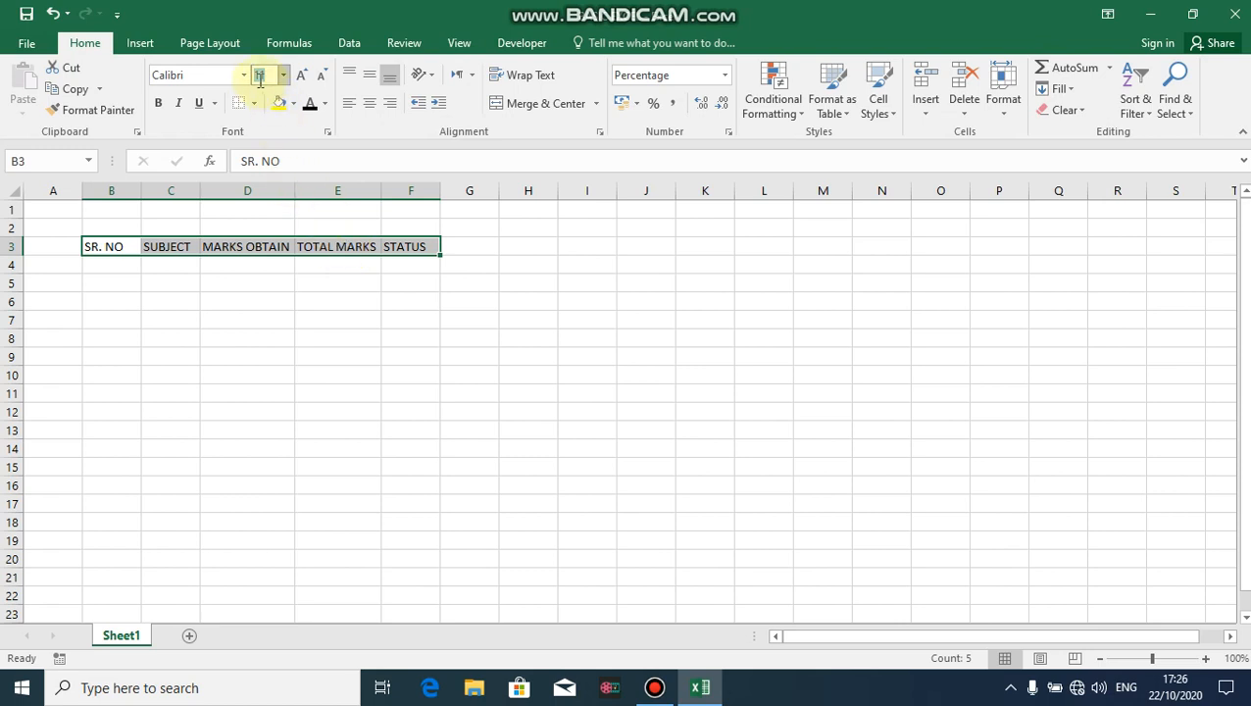
type("25")
key("Return")
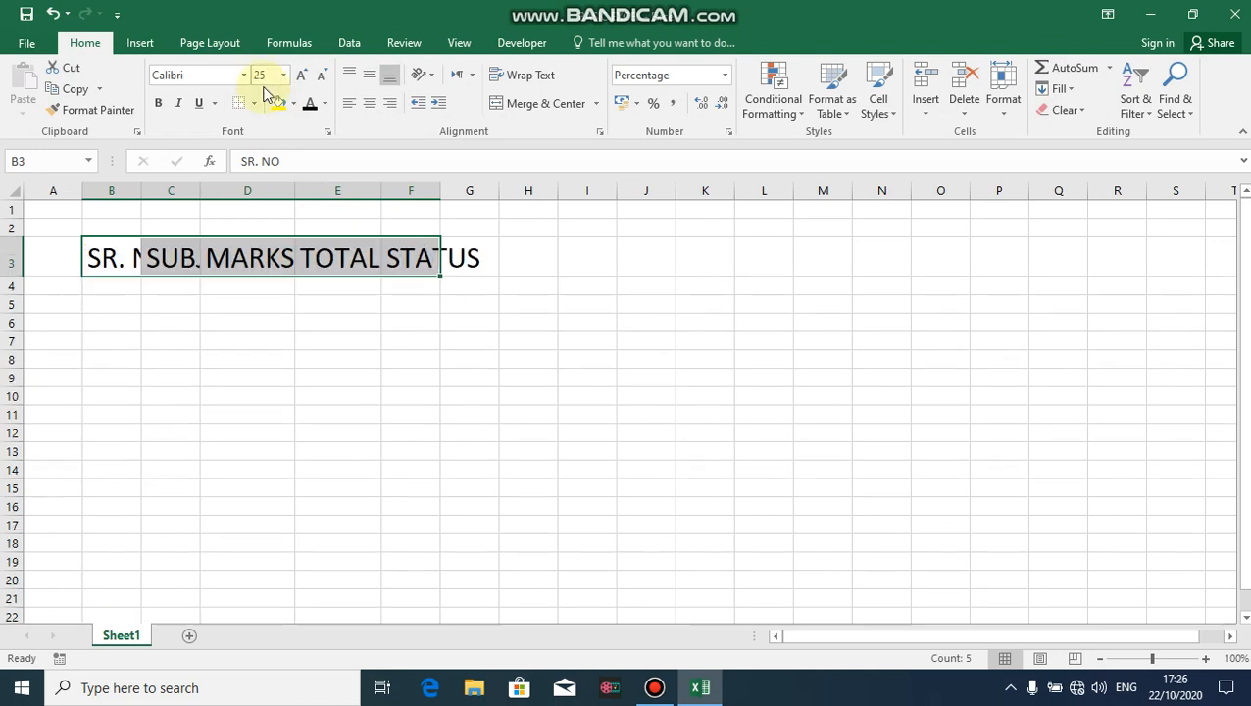
left_click(269, 370)
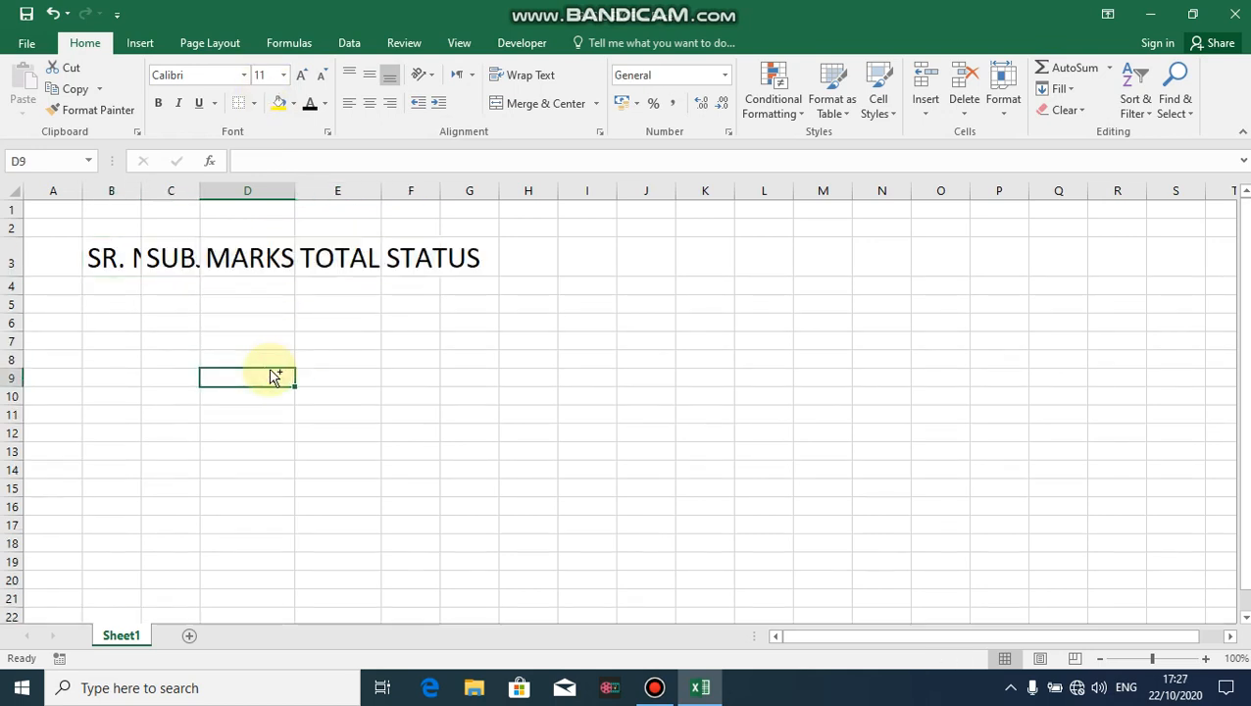
key("ctrl+z")
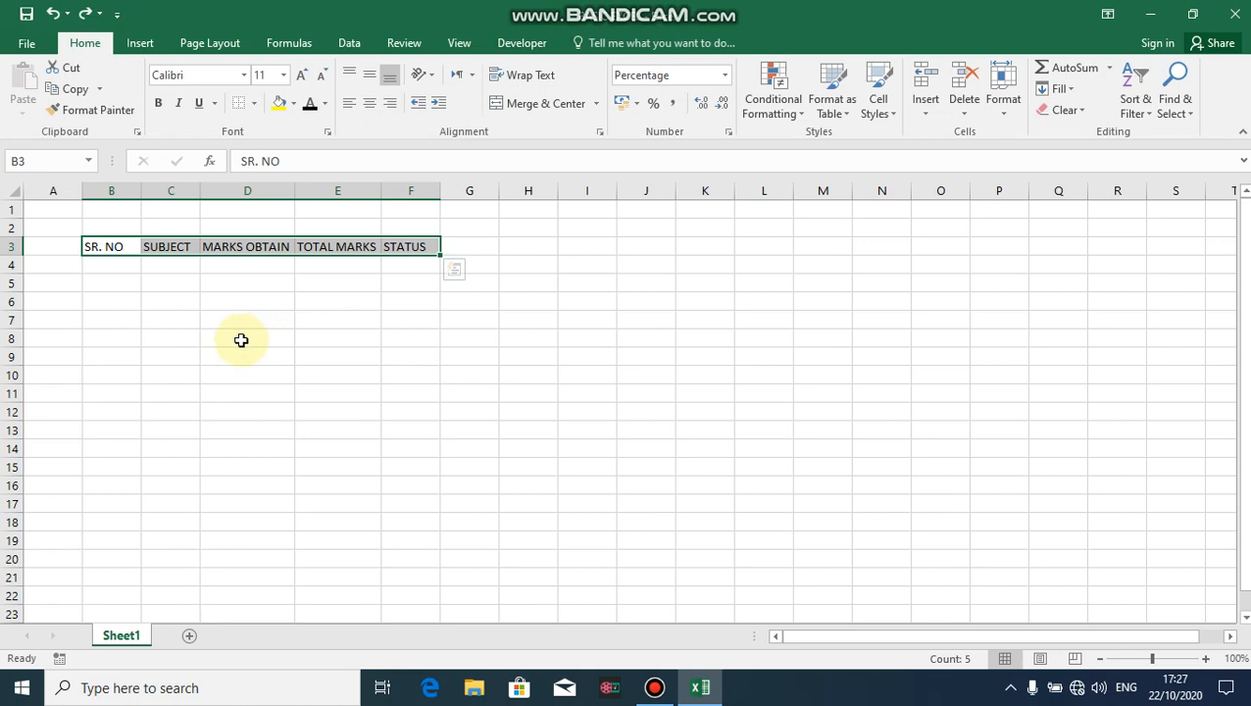
- Apply all borders and a thick outside border to the range B3 to F13
left_click(191, 336)
left_click_drag(104, 248, 106, 253)
key("shift+Right")
key("shift+Right")
key("shift+Right")
key("shift+Right")
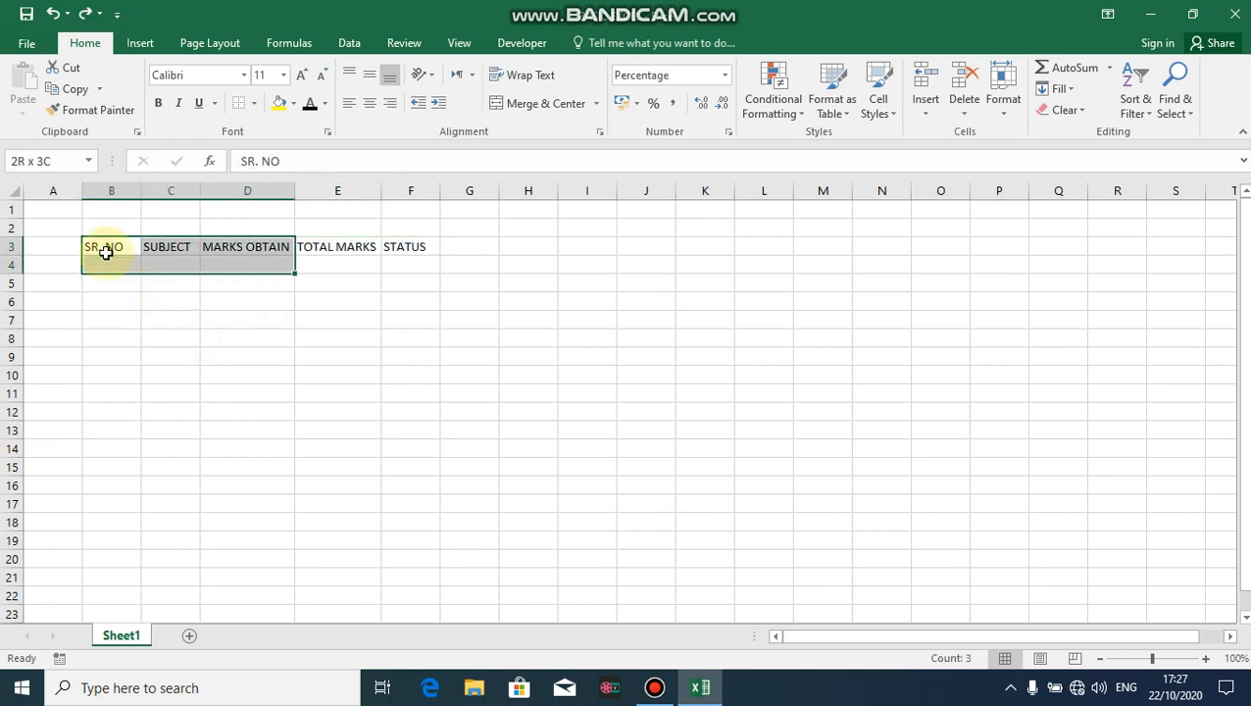
key("shift+Down")
key("shift+Down")
key("shift+Down")
key("shift+Down")
key("shift+Down")
key("shift+Down")
key("shift+Down")
key("shift+Down")
key("shift+Down")
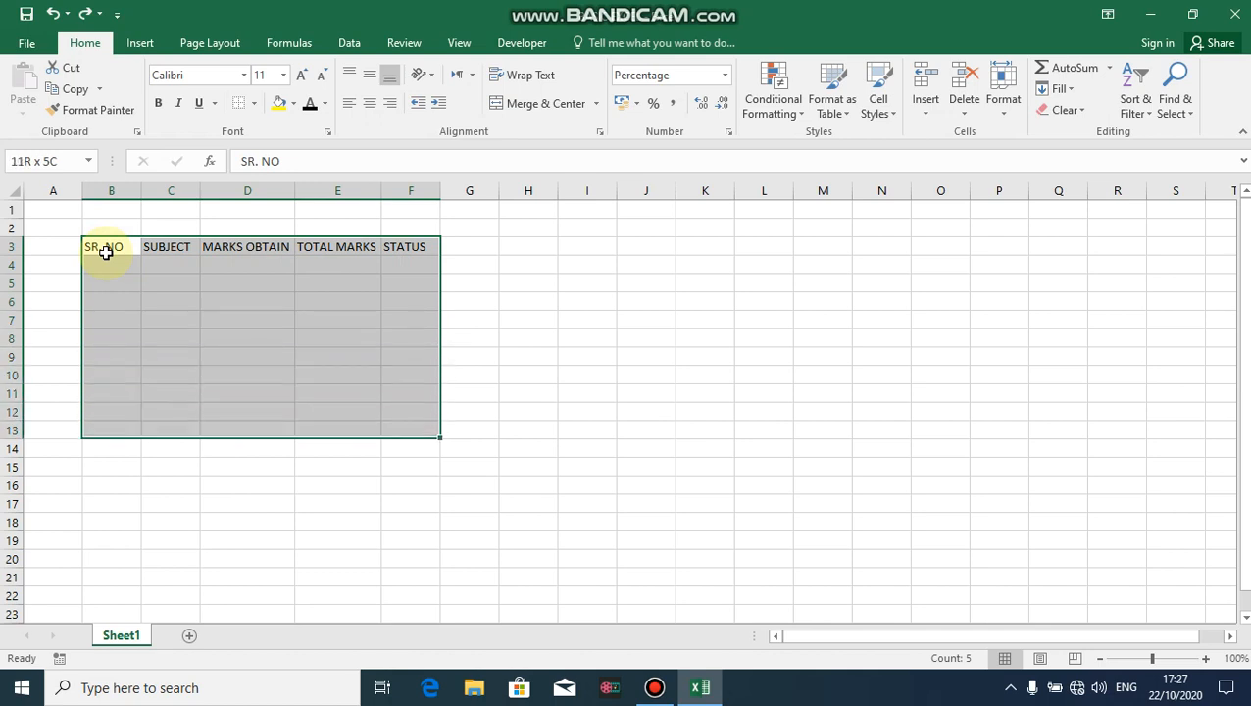
key("a")
key("alt+h")
key("b")
key("t")
- Enter the serial numbers 1 to 10 in cells B4 to B13 under SR. NO
key("Down")
type("1")
key("Return")
type("2")
key("Return")
type("3")
key("Return")
type("4")
key("Return")
type("5")
key("Return")
type("6 7")
key("Return")
type("8")
key("Return")
type("9")
key("Return")
type("10")
key("Return")
key("Up")
key("Up")
key("Up")
key("Up")
key("Down")
key("Down")
key("Down")
key("Down")
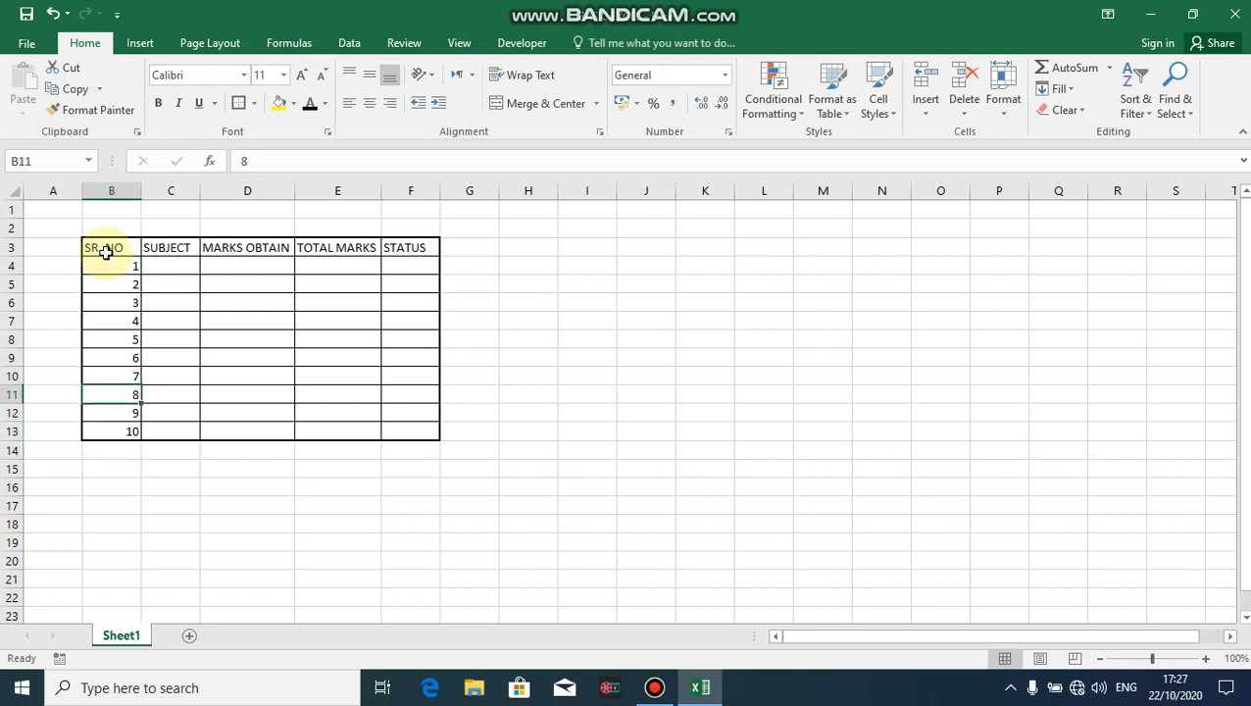
key("Up")
key("Up")
key("Up")
key("Down")
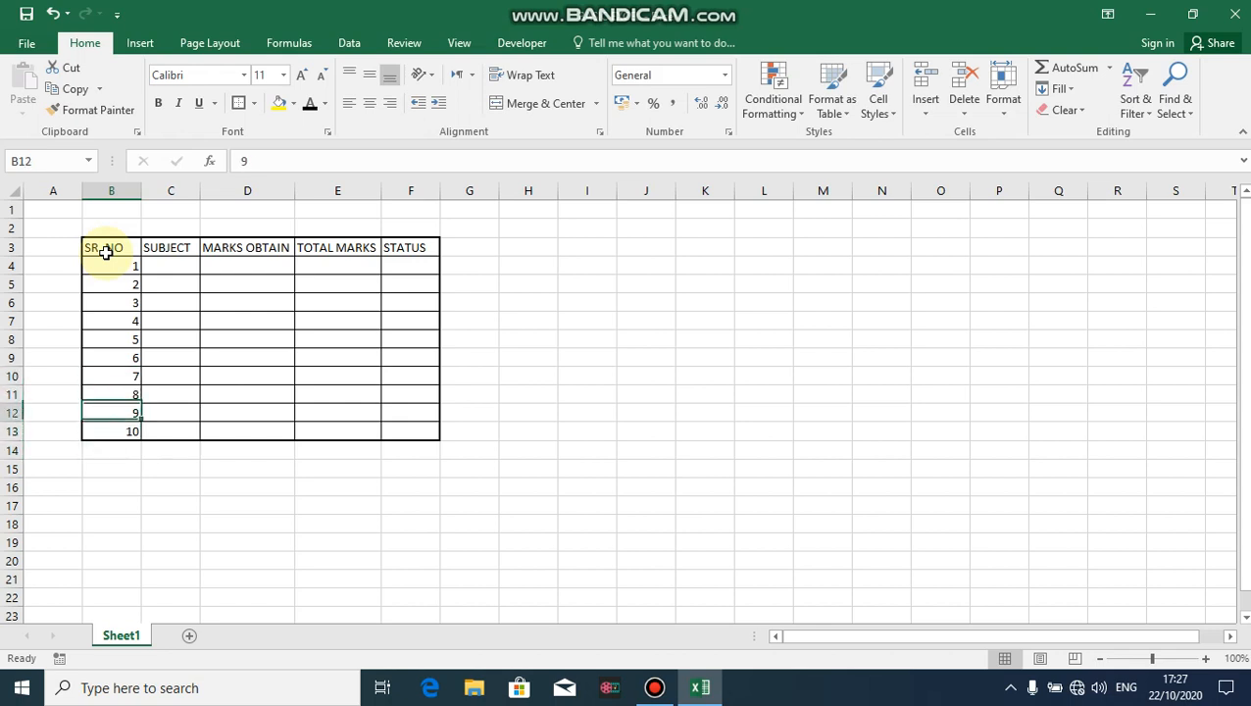
key("Down")
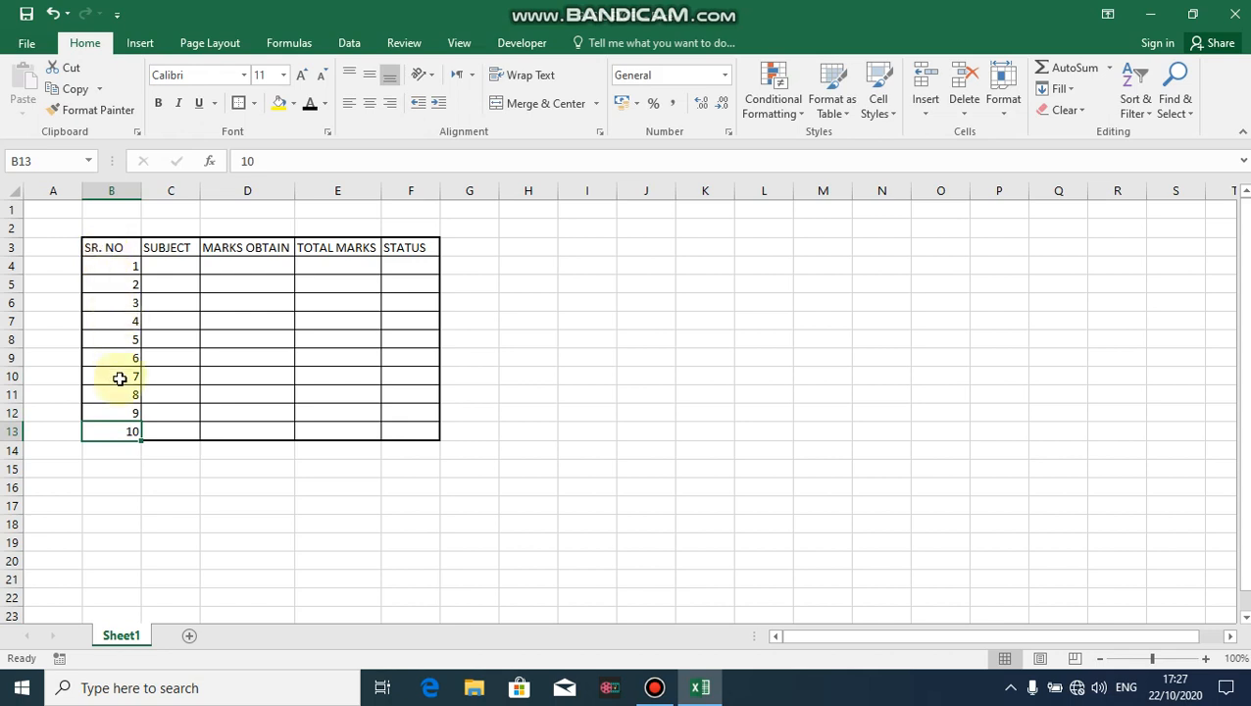
- Insert two blank rows above row 13, which holds serial number 10
left_click(6, 432)
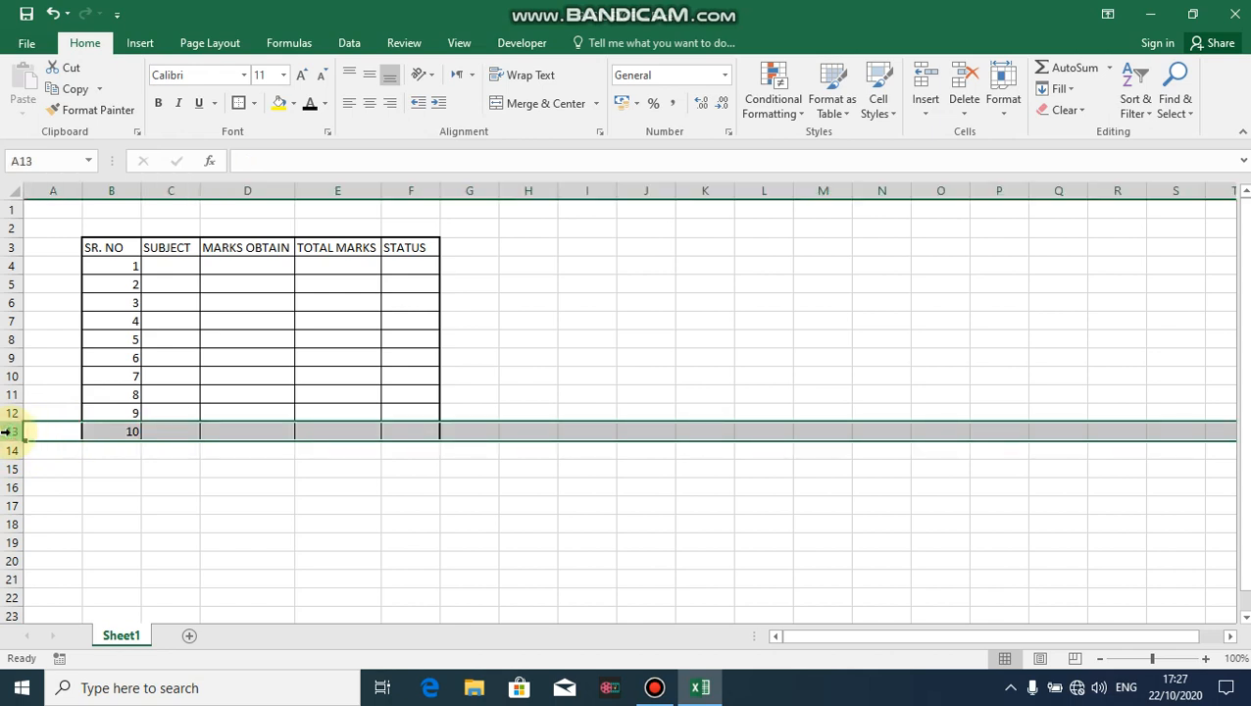
right_click(6, 431)
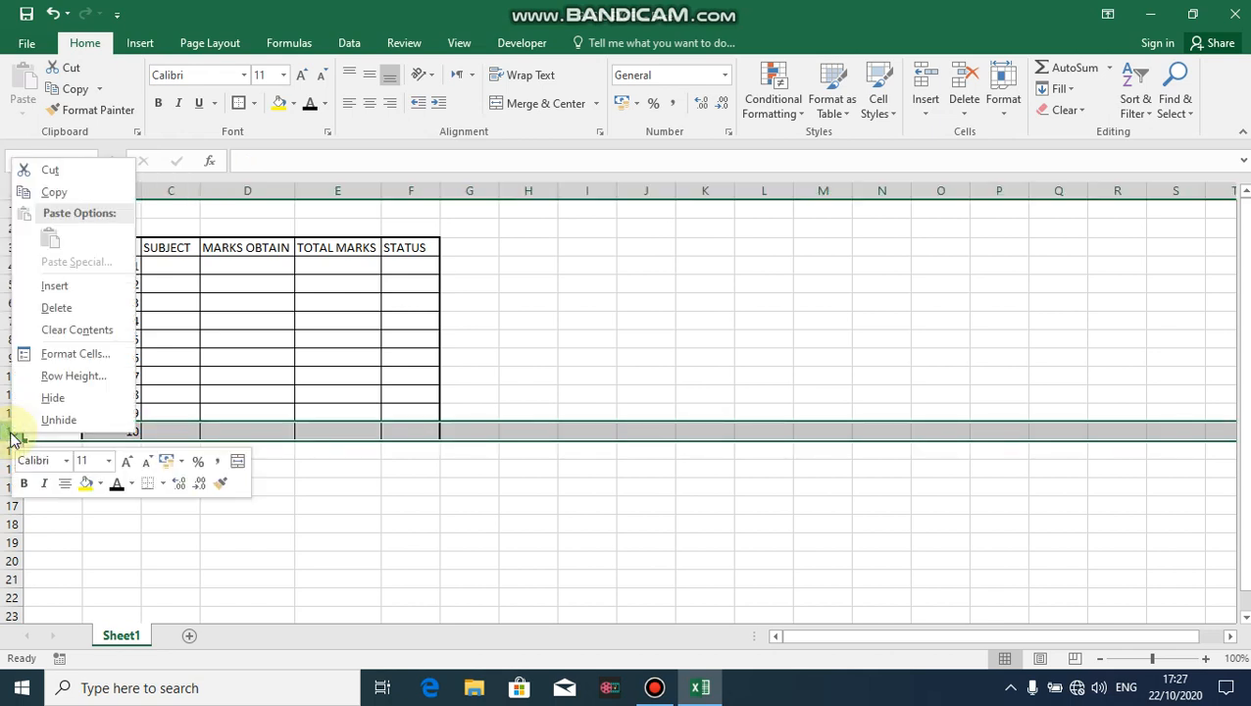
left_click(69, 286)
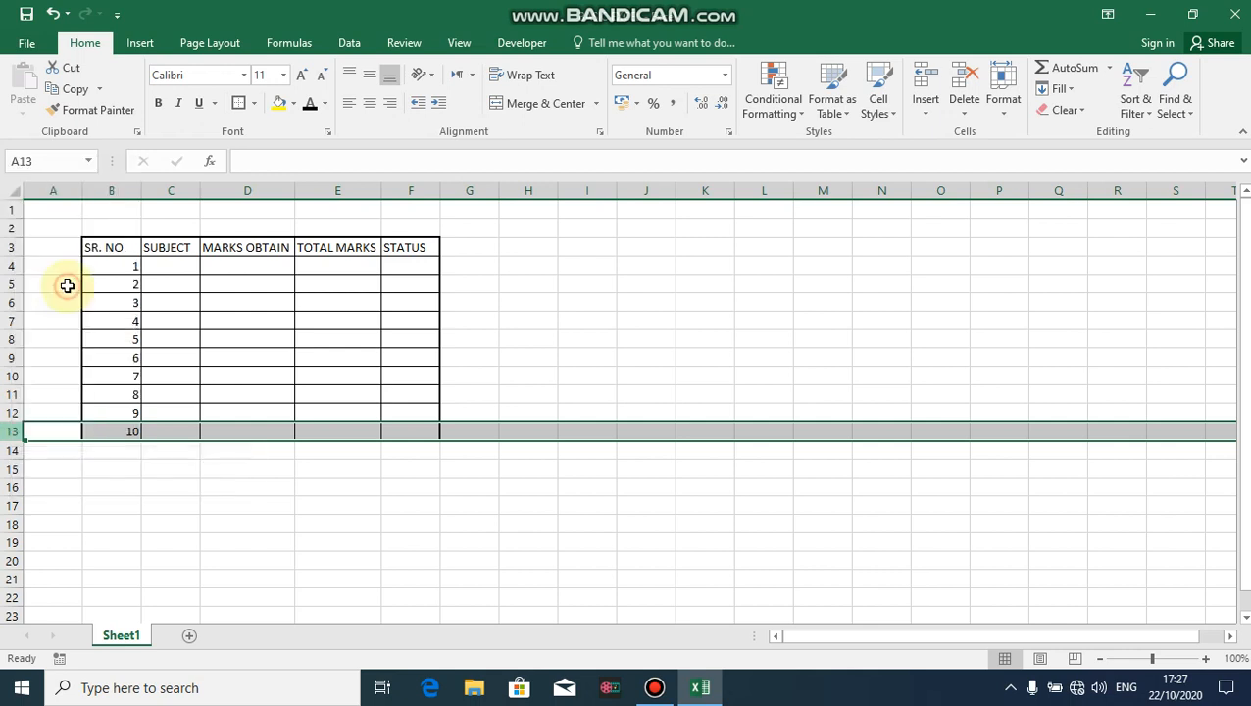
right_click(6, 432)
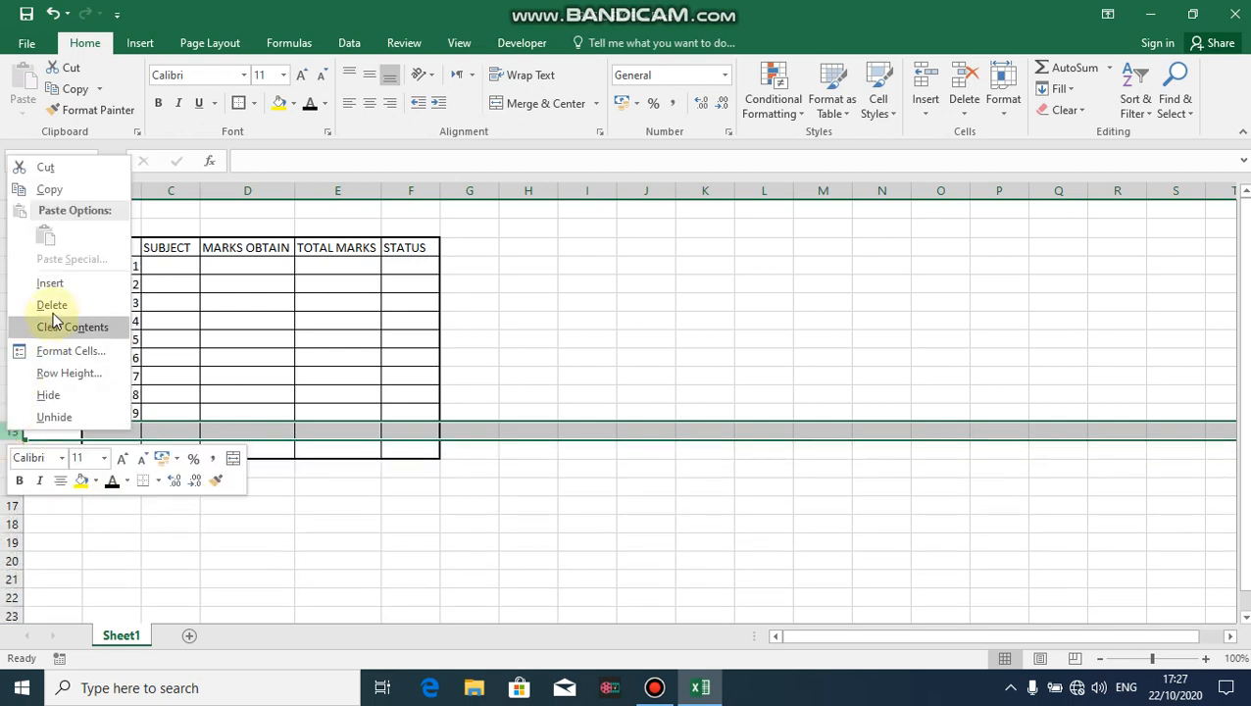
left_click(56, 281)
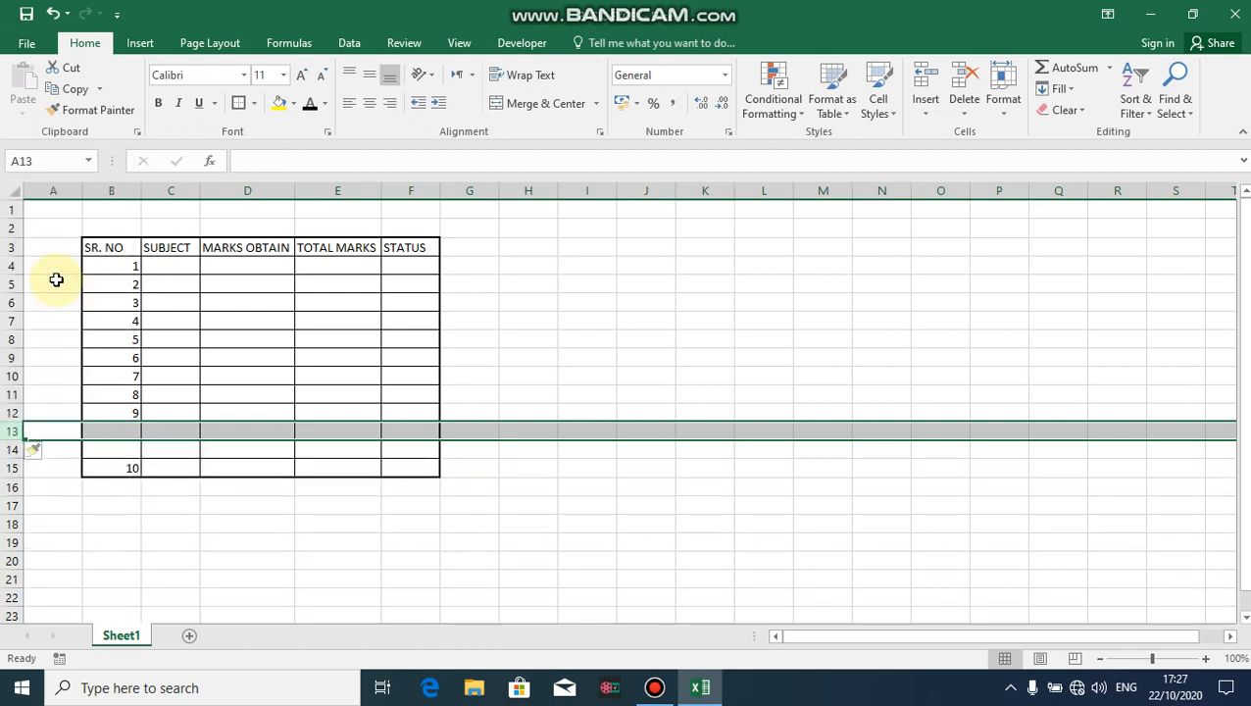
left_click(168, 466)
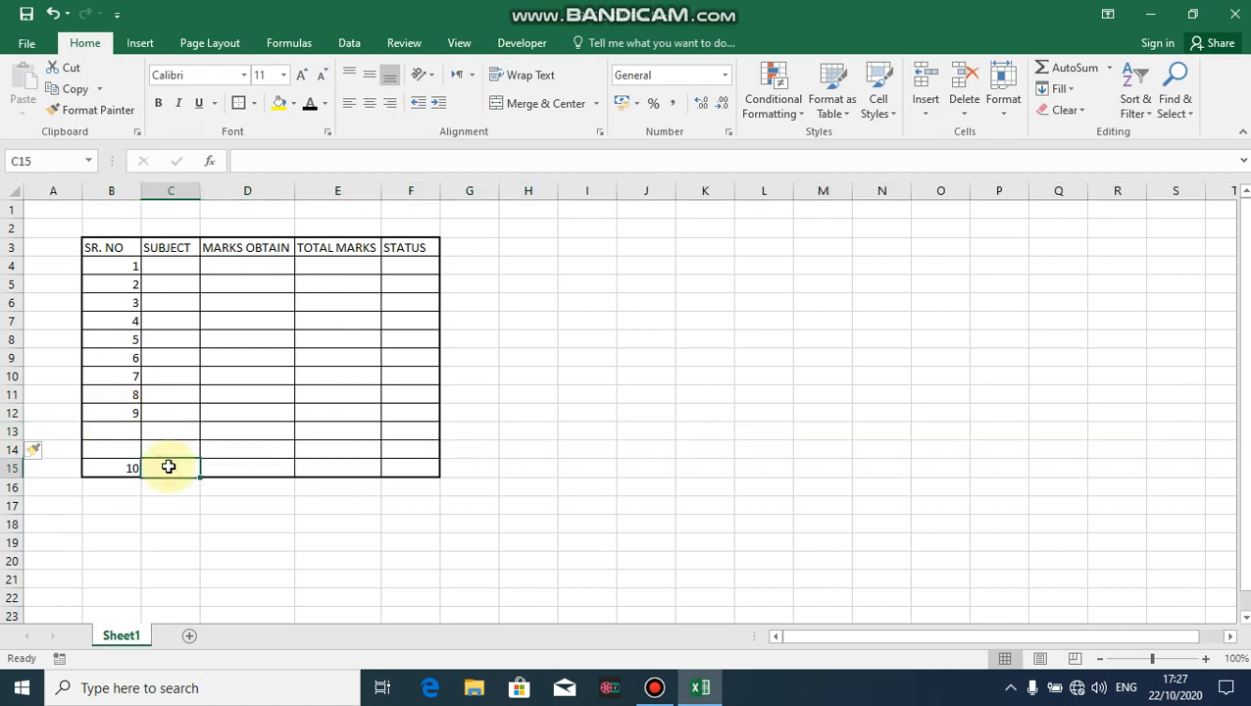
- Insert four more blank rows above row 15, directly before serial number 10
left_click(230, 469)
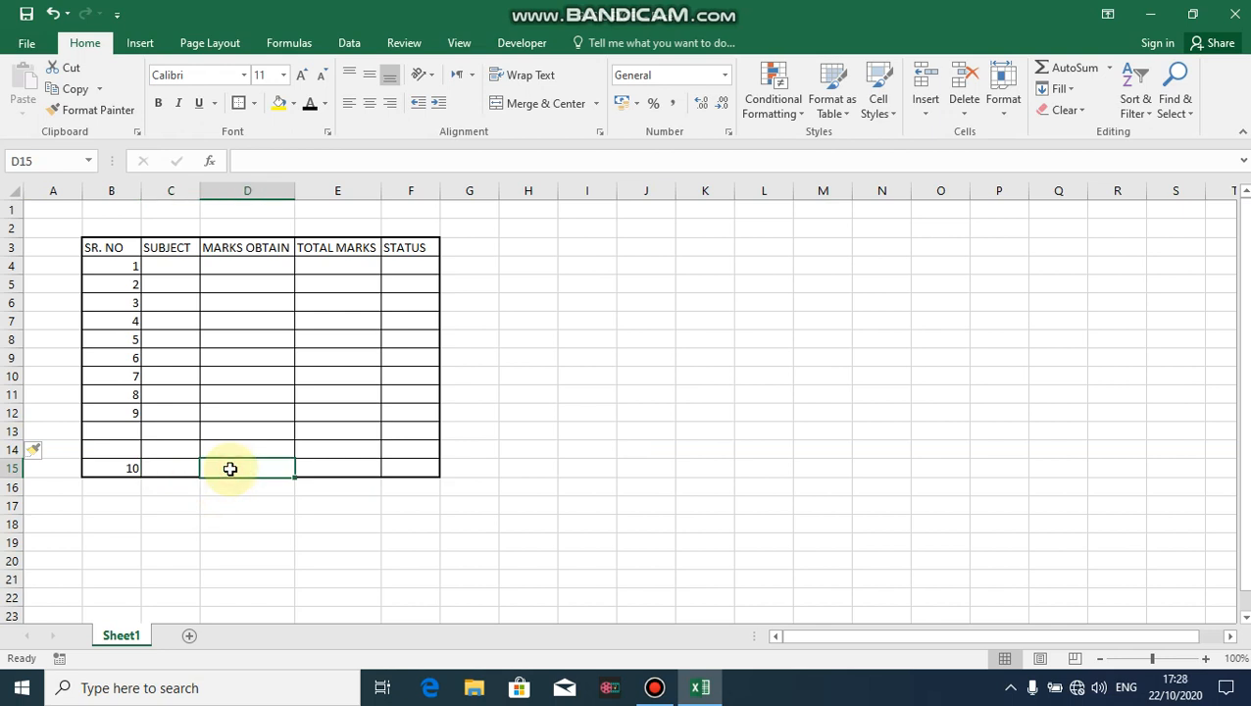
key("shift+space")
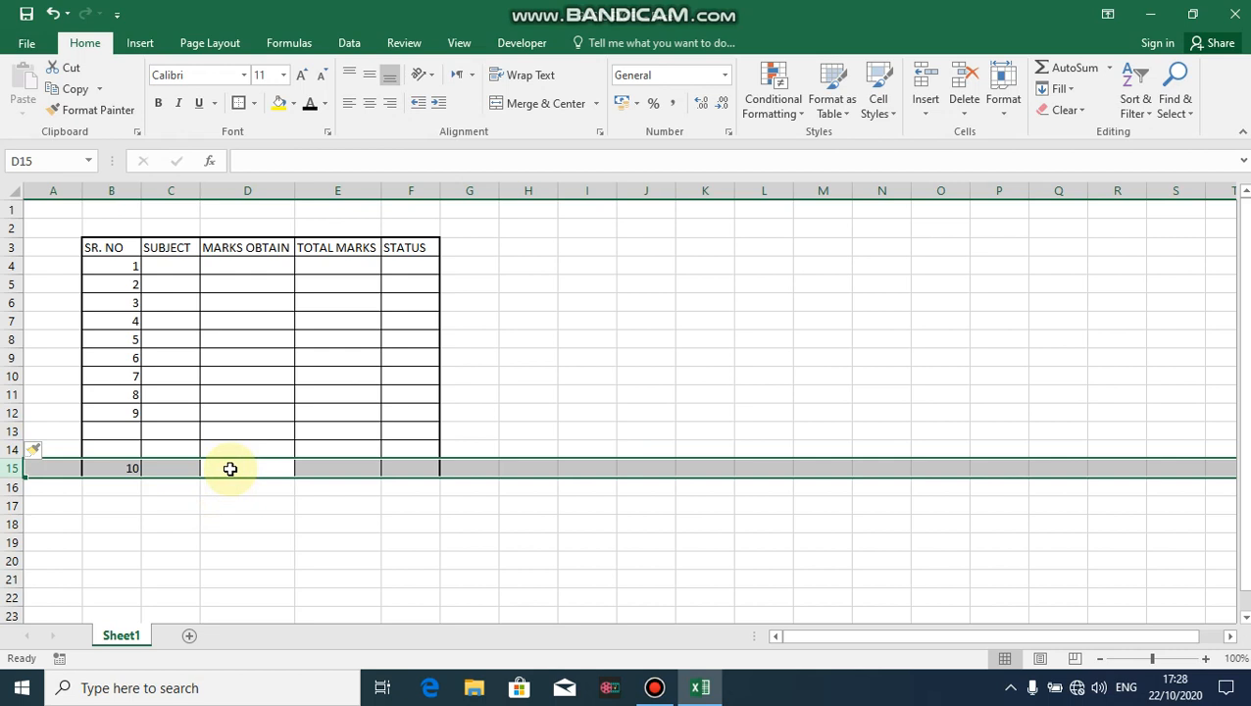
key("ctrl+shift+plus")
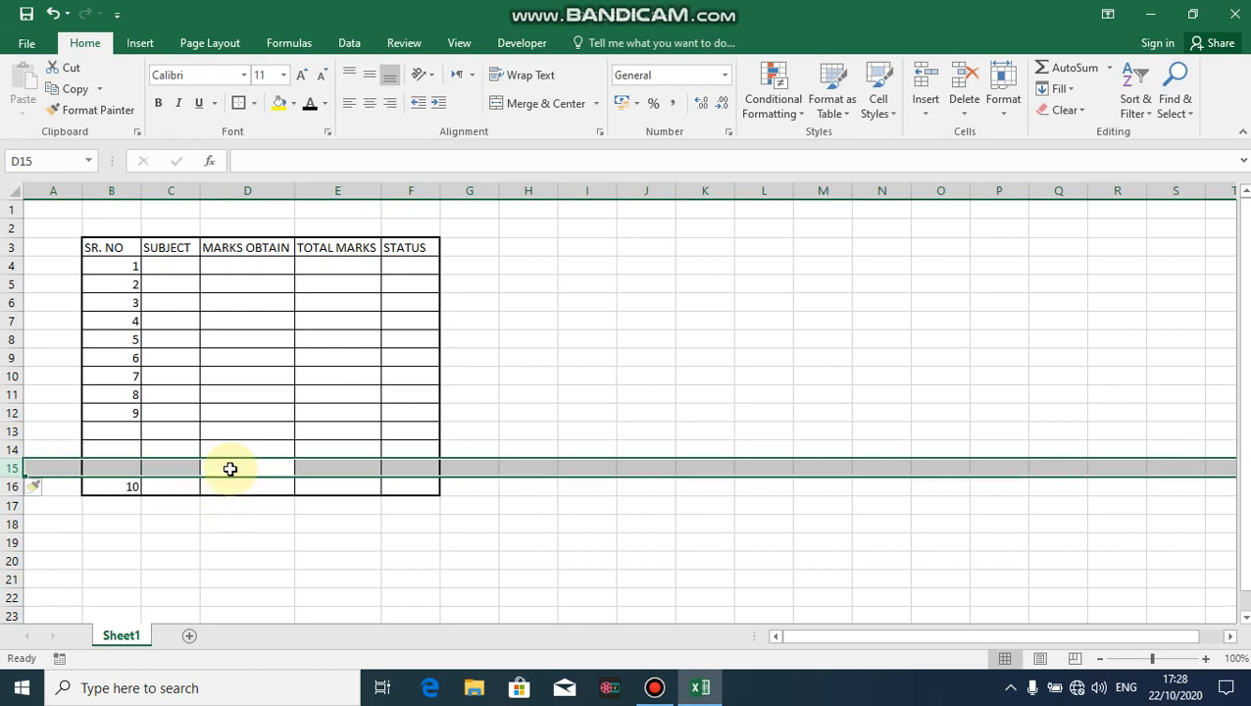
key("ctrl+shift+plus")
key("ctrl+shift+plus")
key("ctrl+shift+plus")
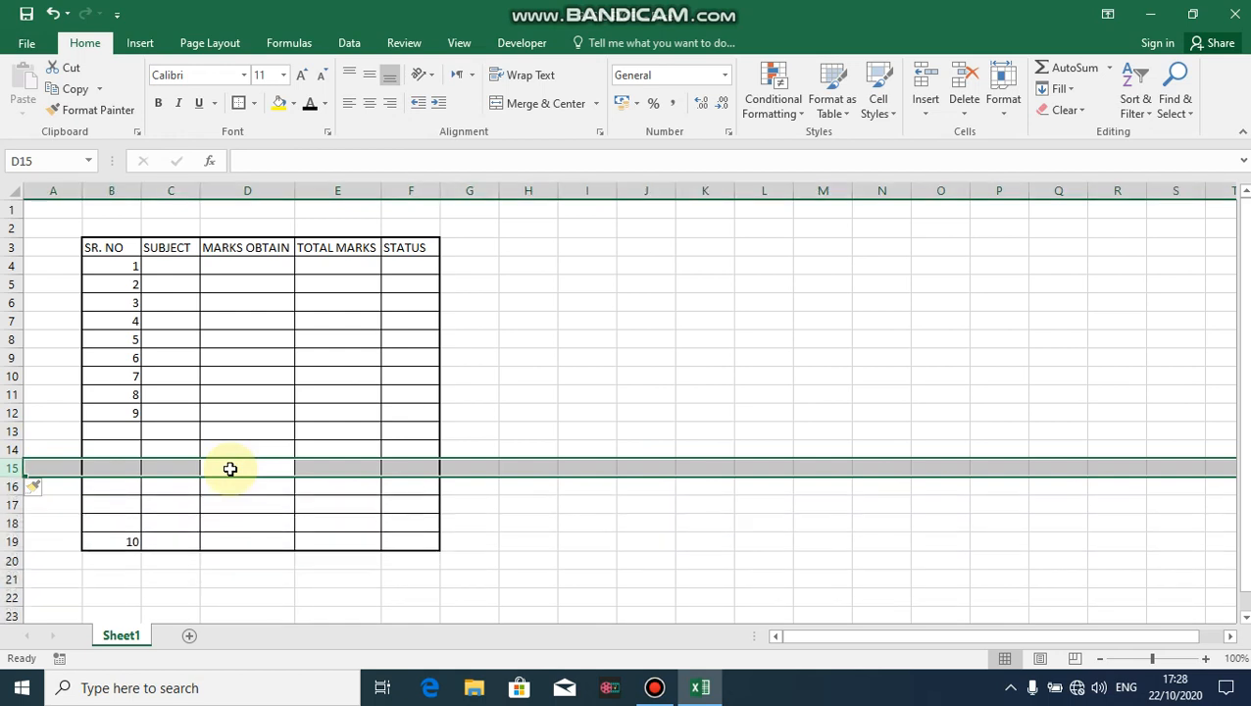
left_click(175, 444)
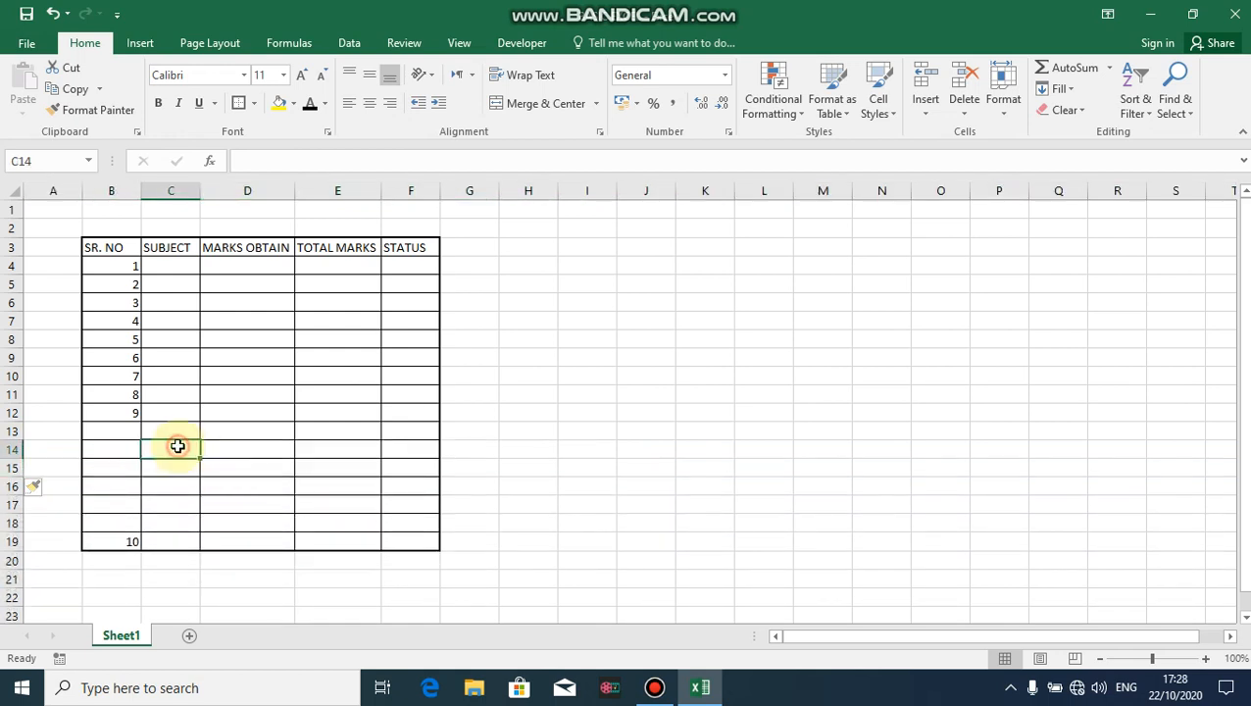
- Delete the six blank rows between serial numbers 9 and 10, starting at row 13
left_click(112, 428)
left_click(123, 413)
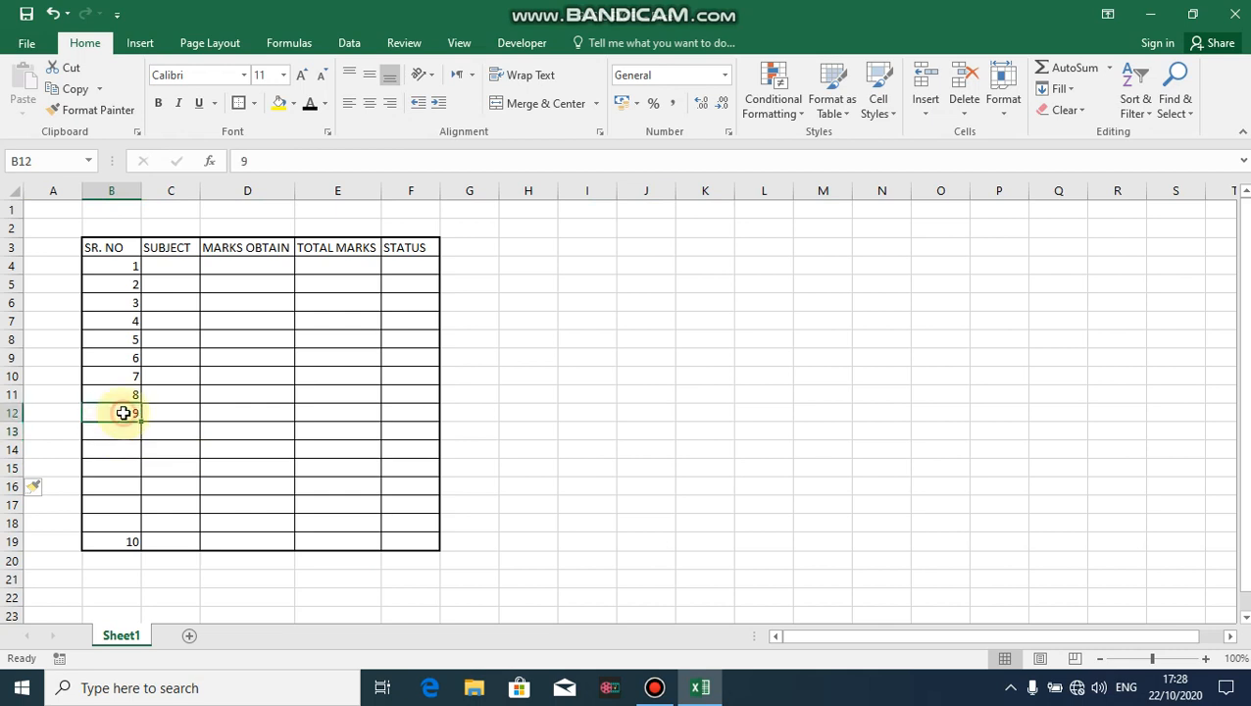
left_click(10, 430)
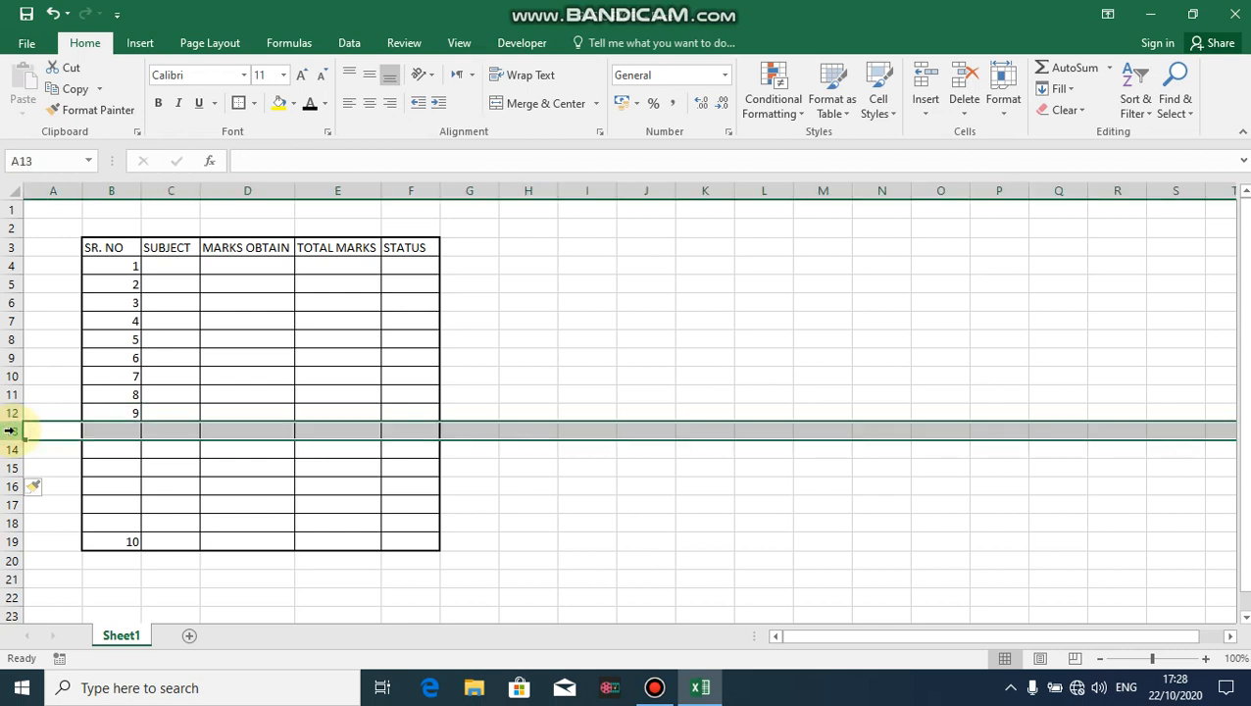
key("ctrl+minus")
key("ctrl+minus")
key("ctrl+minus")
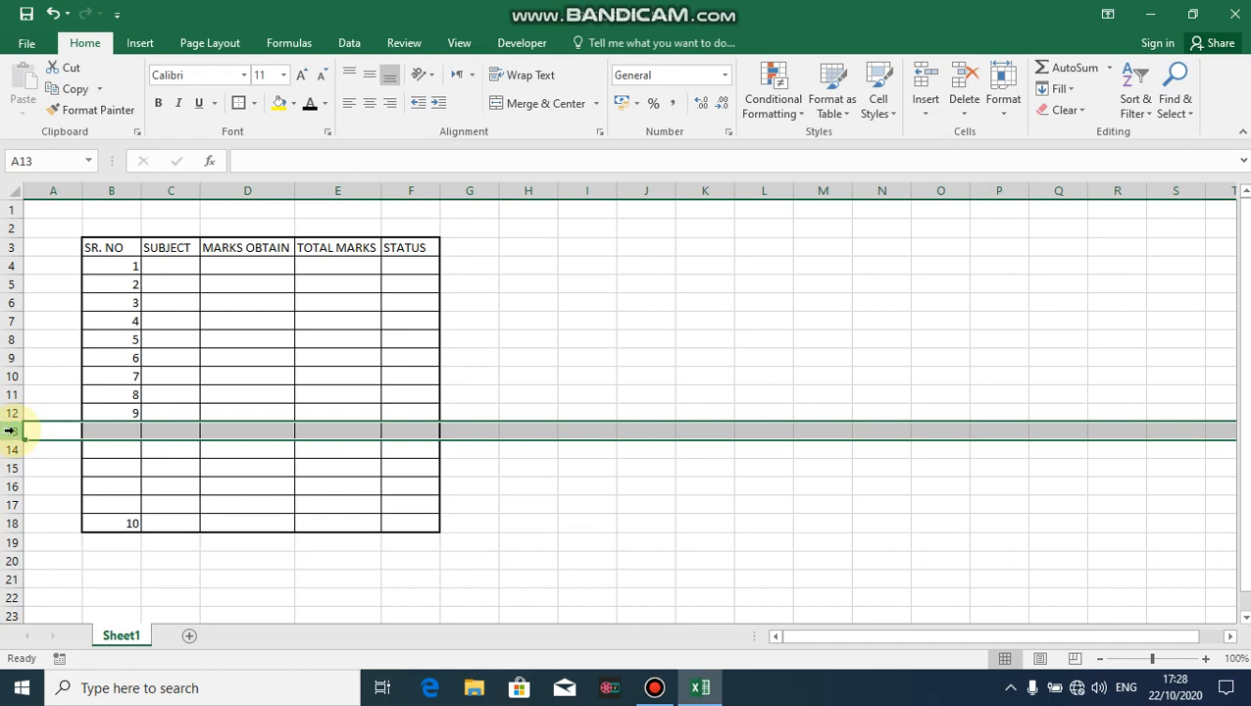
key("ctrl+minus")
key("ctrl+minus")
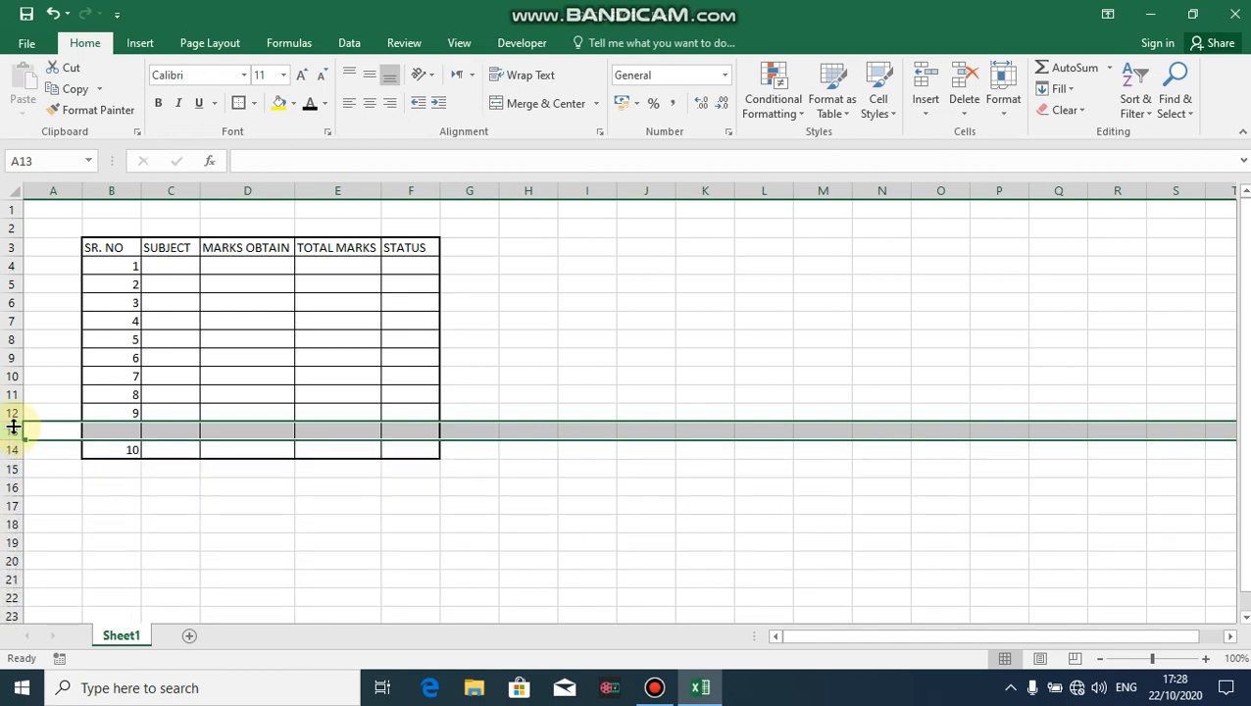
right_click(4, 432)
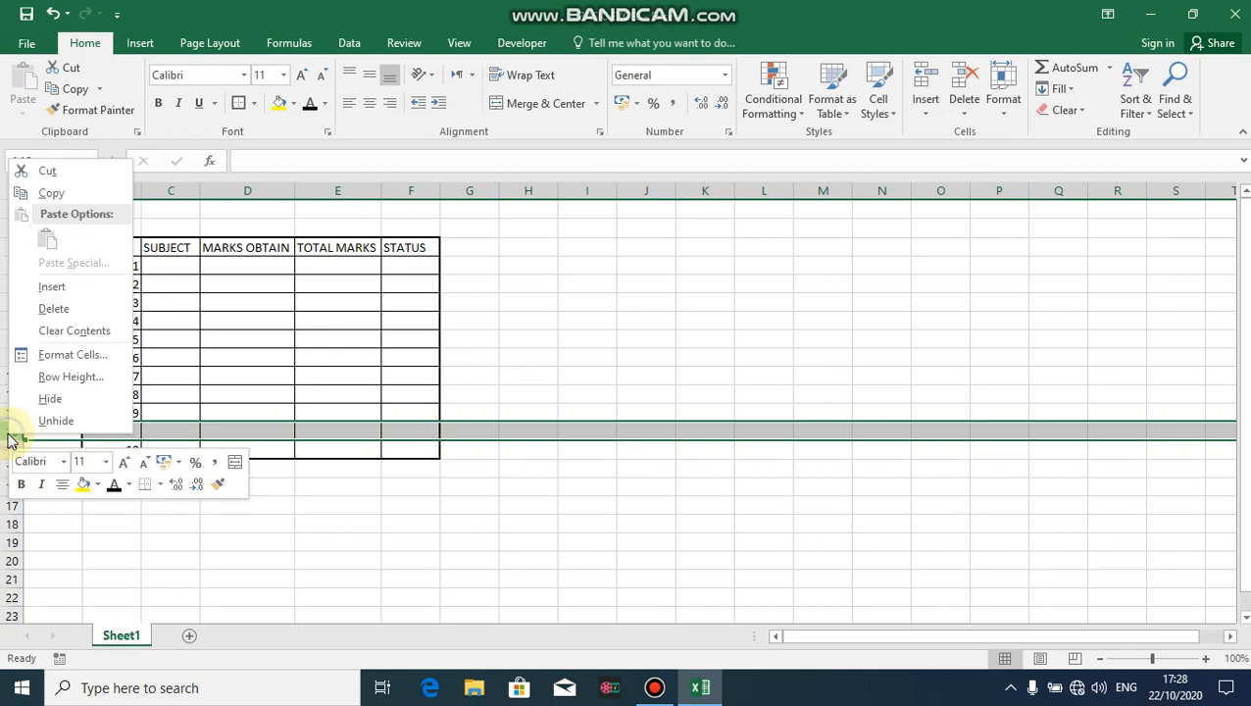
left_click(54, 310)
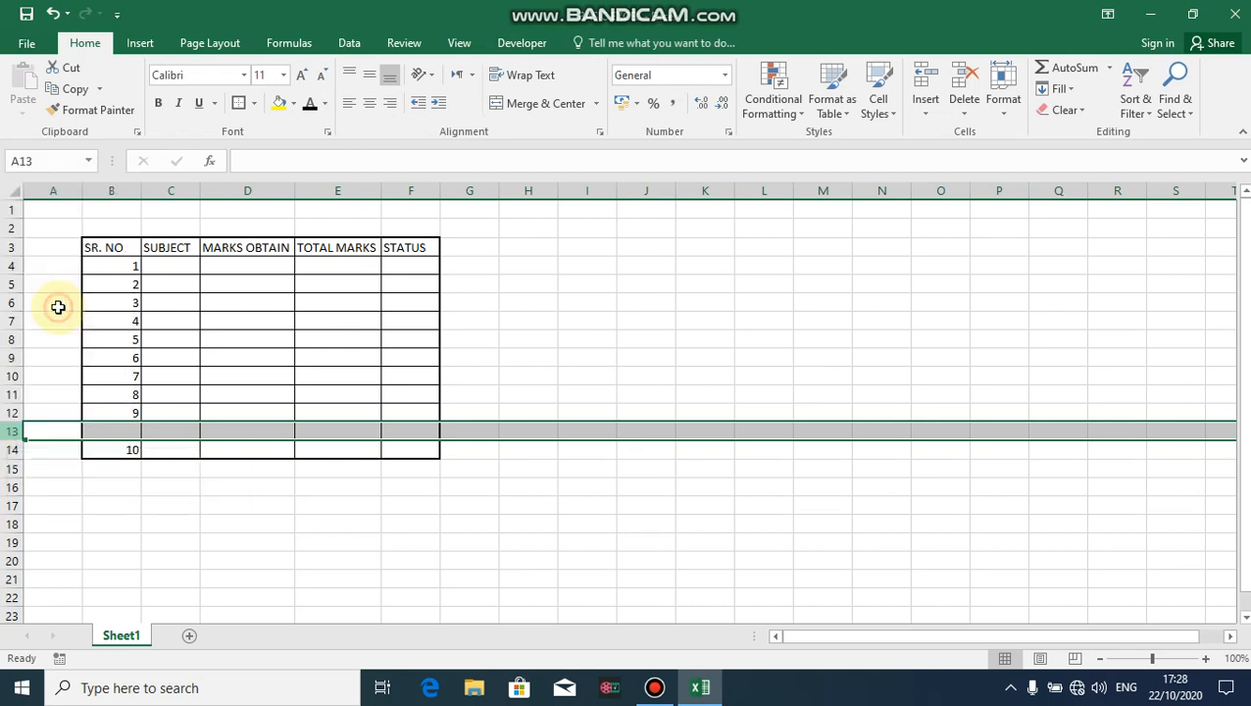
- Delete the table rows holding serial numbers 6 and 7, one after the other
left_click(6, 357)
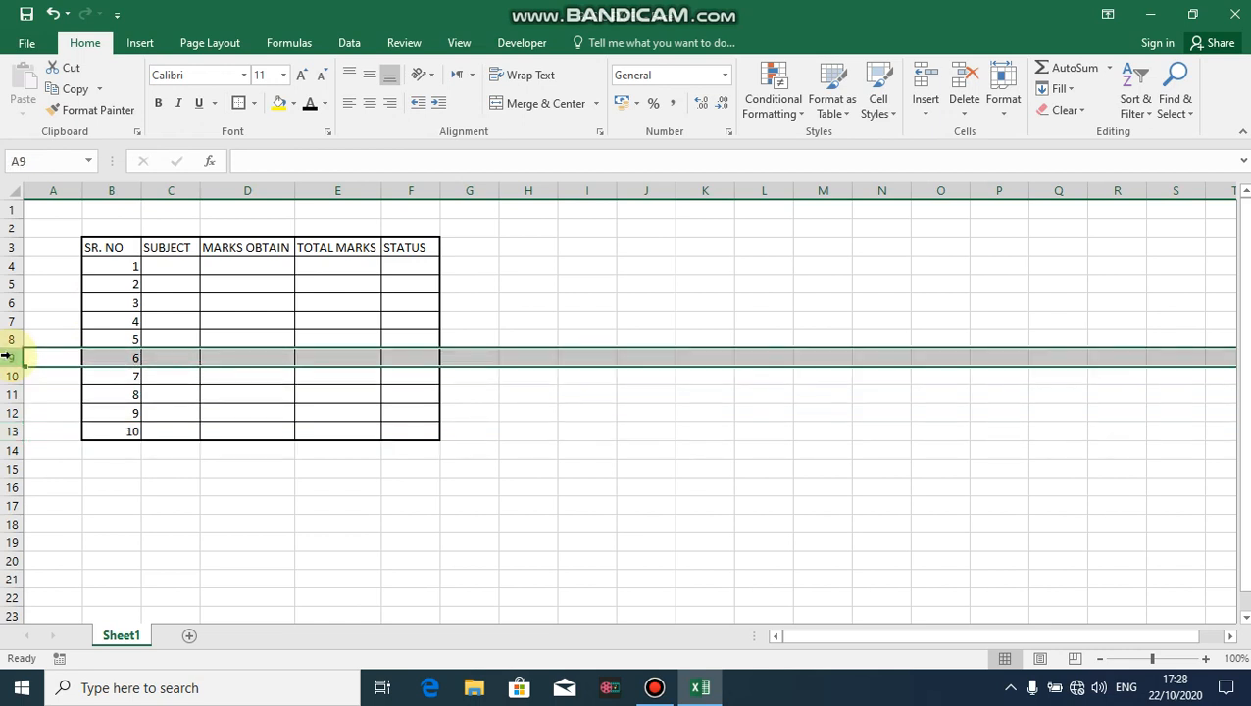
right_click(6, 357)
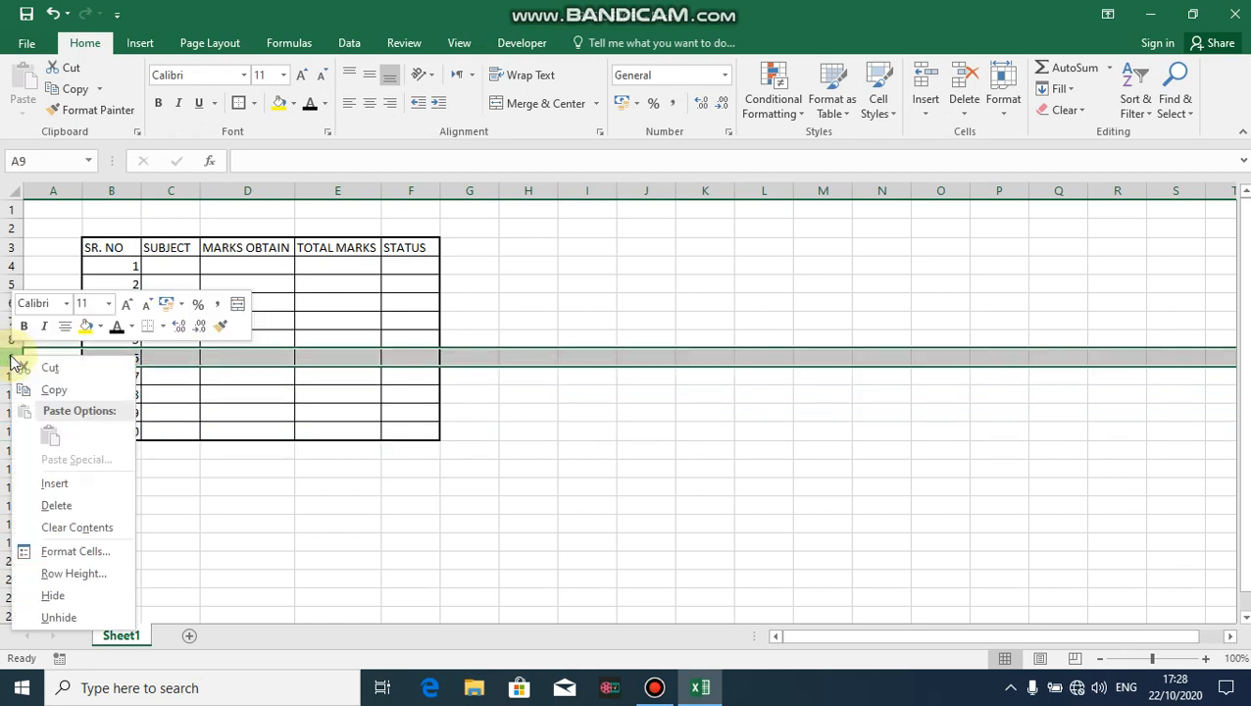
left_click(56, 506)
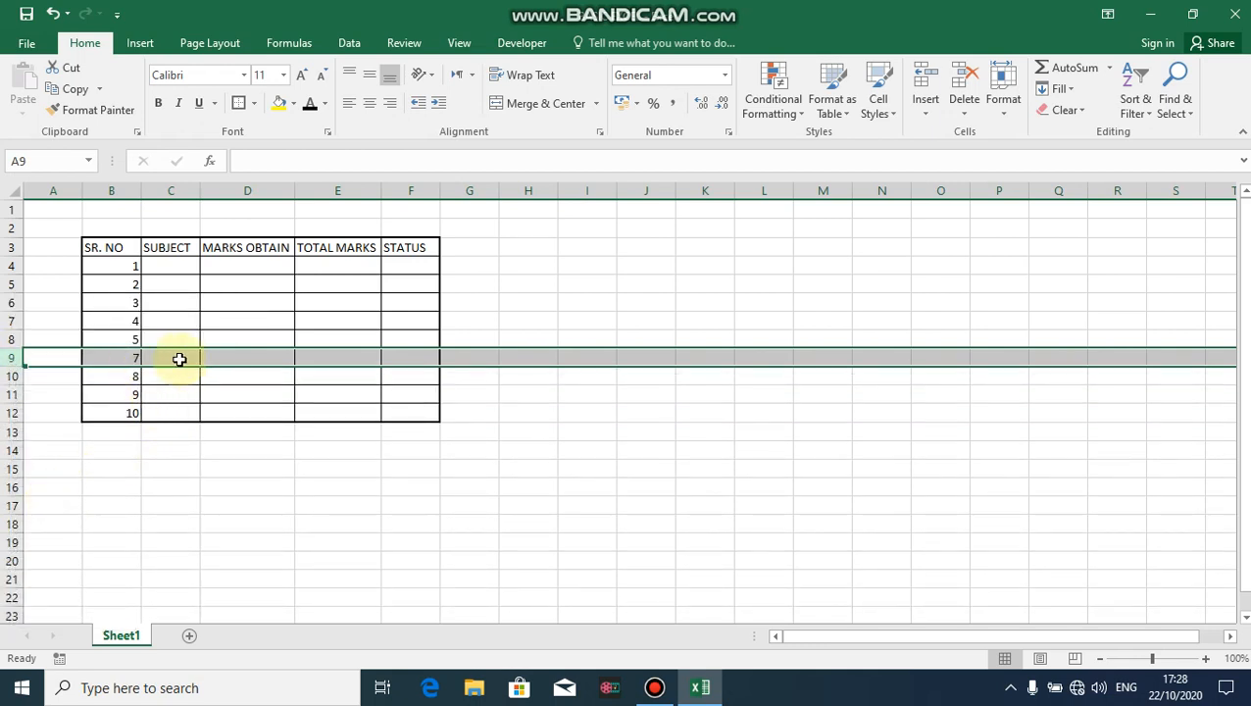
left_click(232, 351)
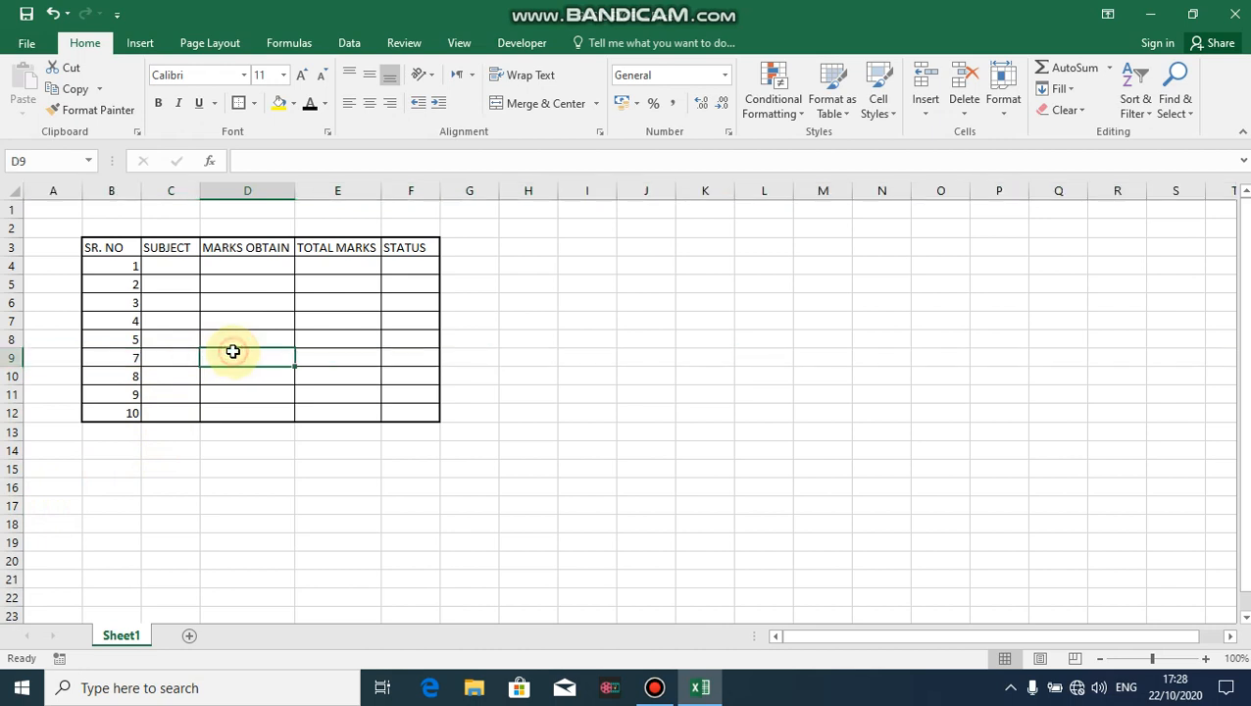
key("shift+space")
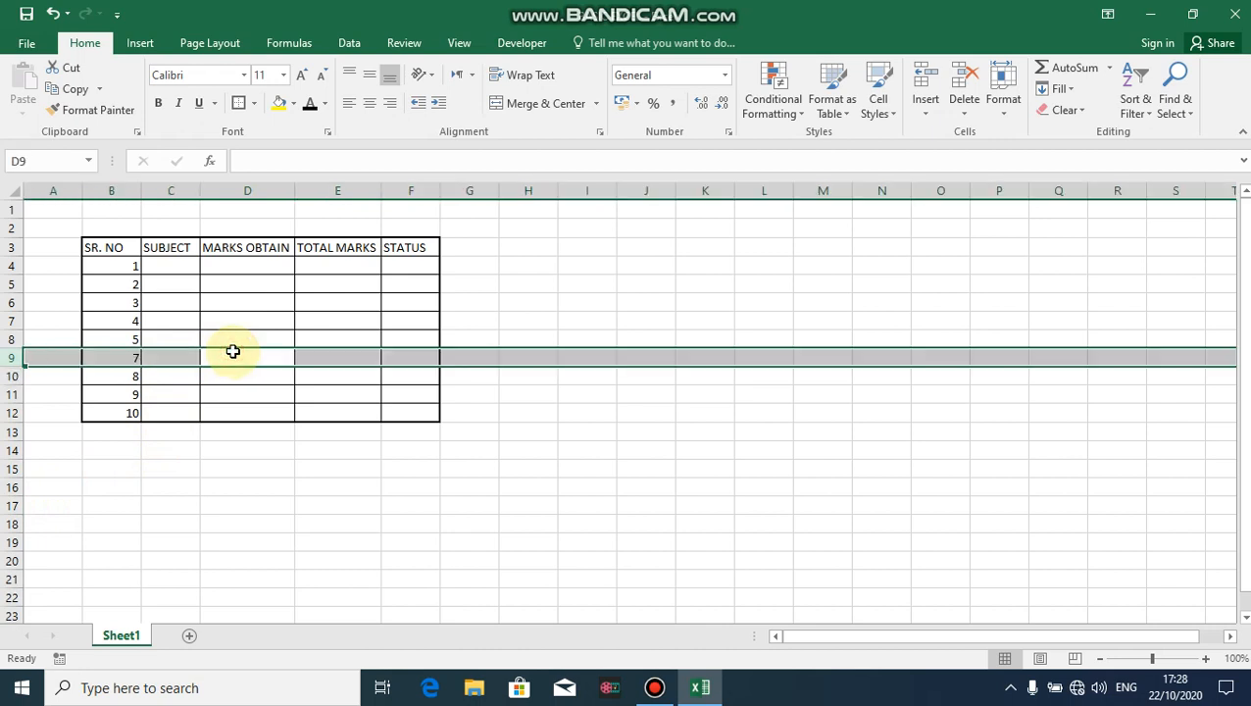
key("ctrl+minus")
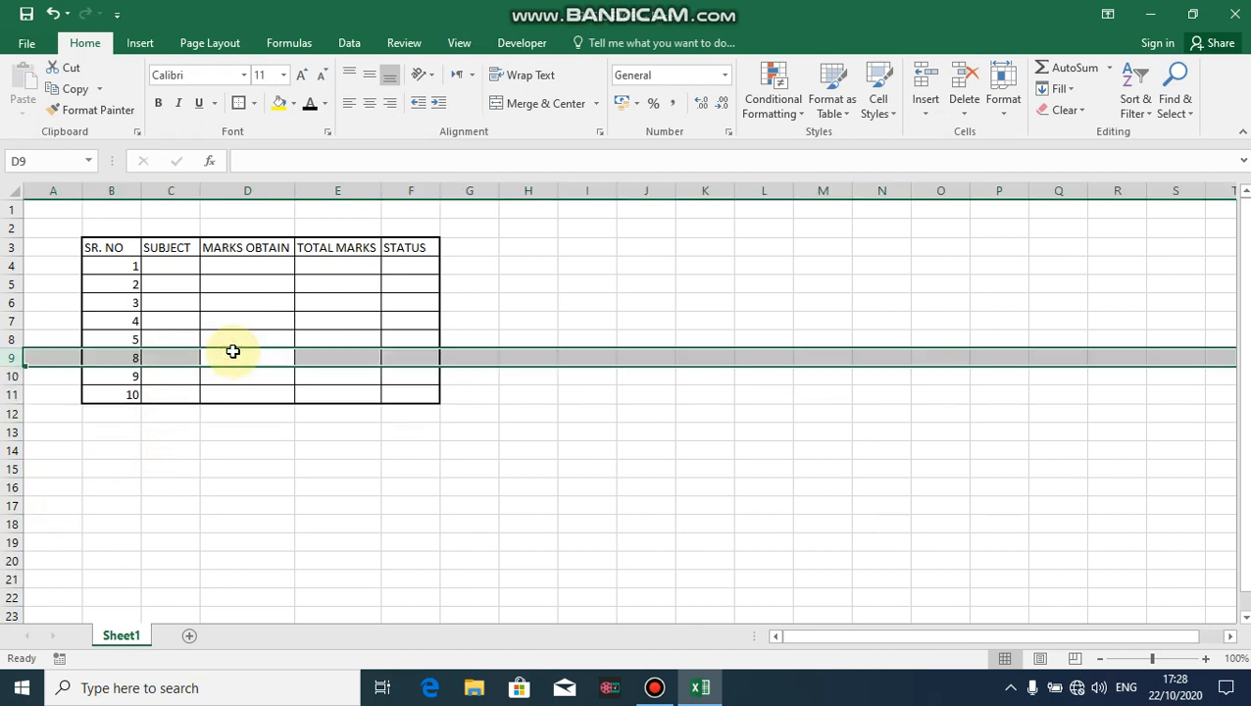
left_click(279, 333)
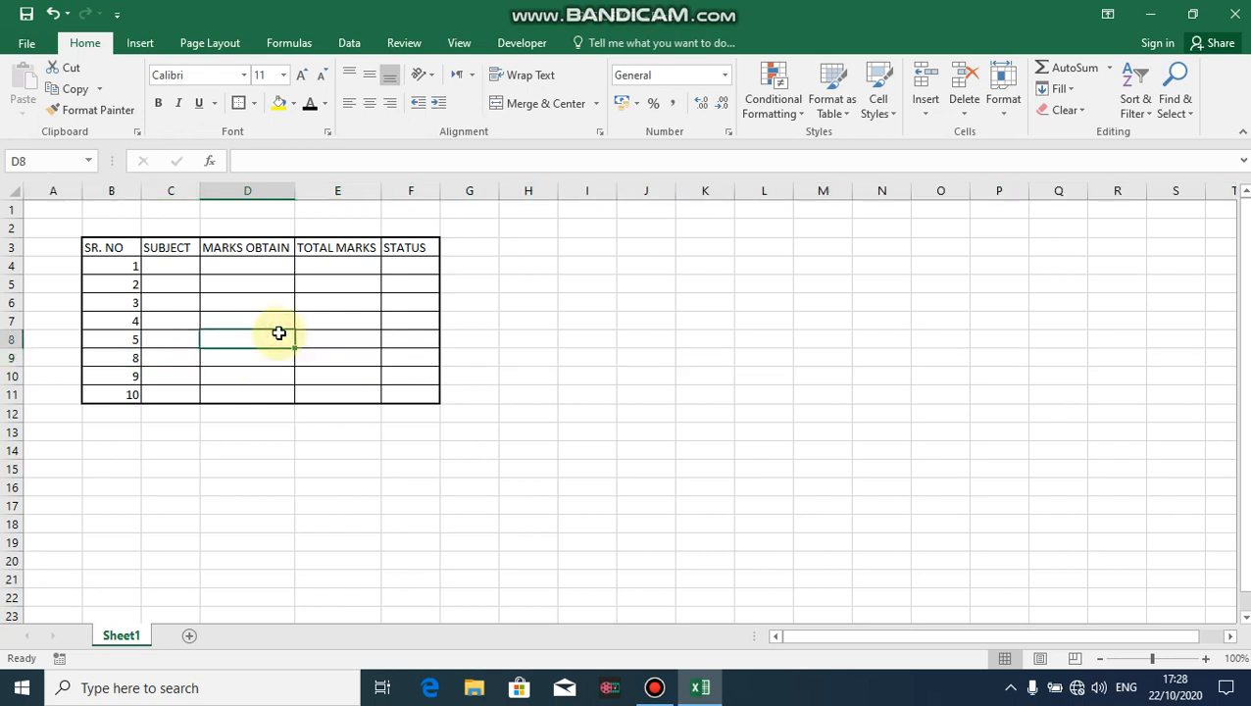
- Delete the entire row of cell C8, which holds serial number 5, using the Entire row option
left_click(169, 340)
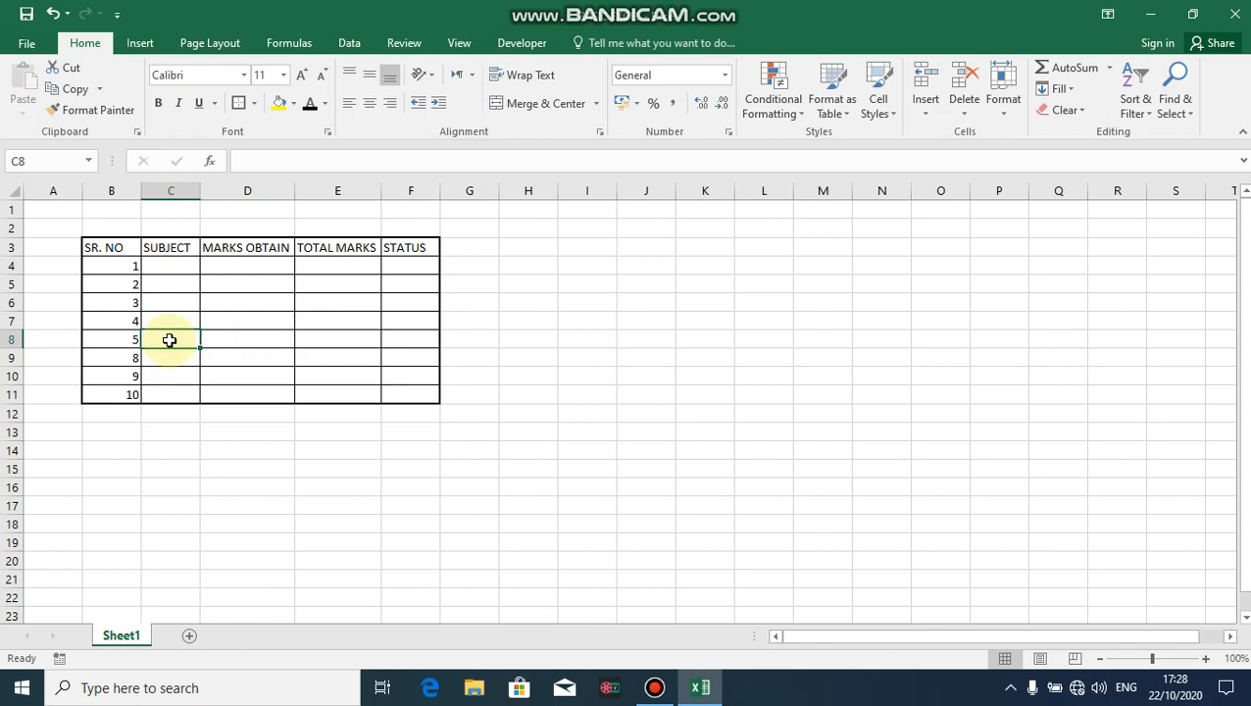
right_click(170, 340)
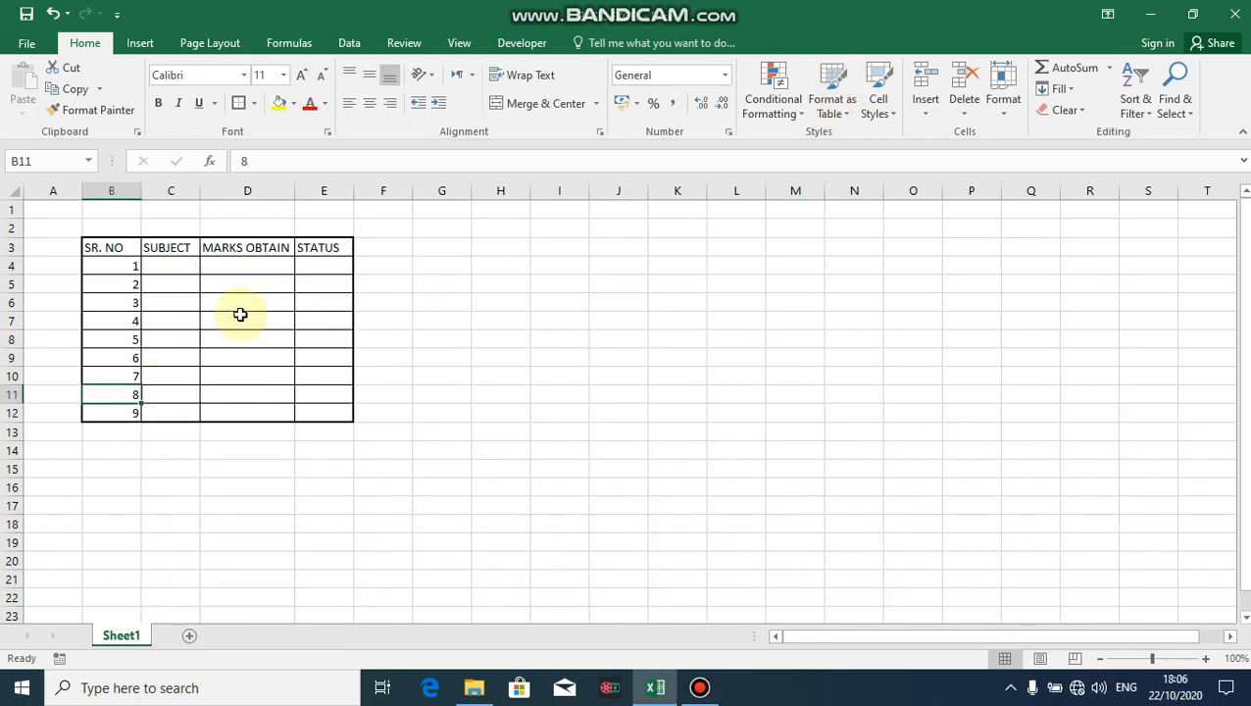
left_click(134, 339)
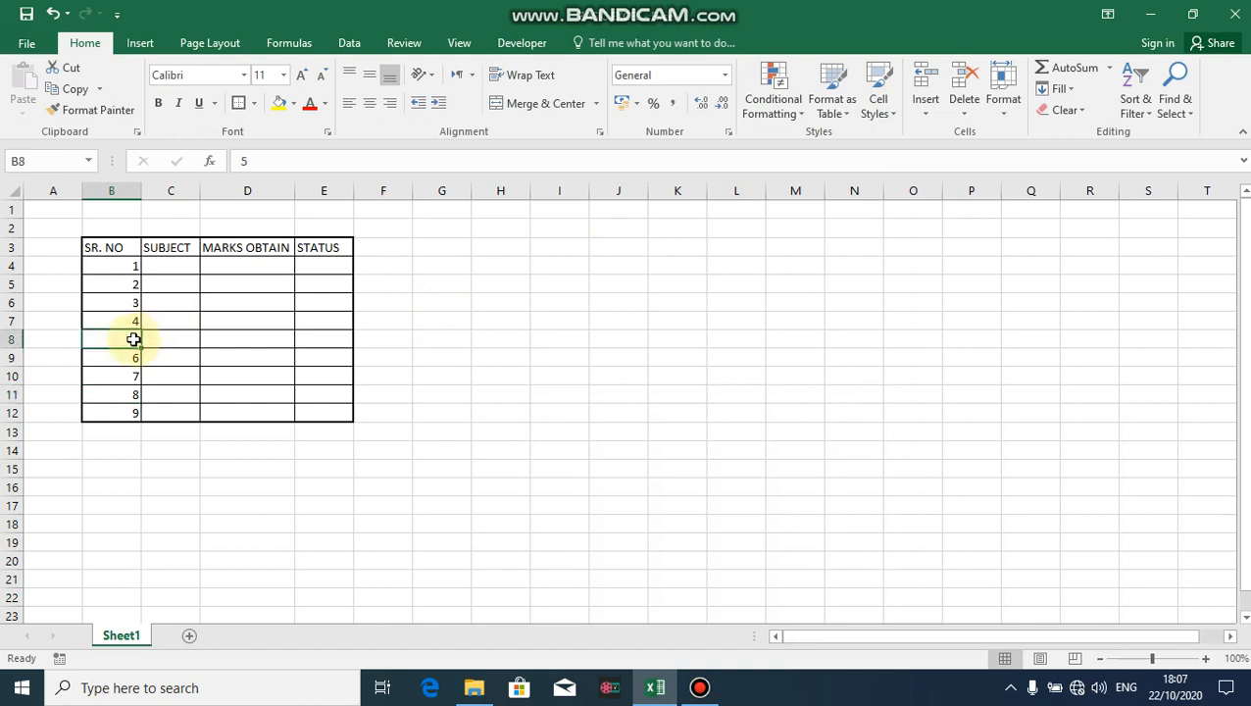
left_click(160, 340)
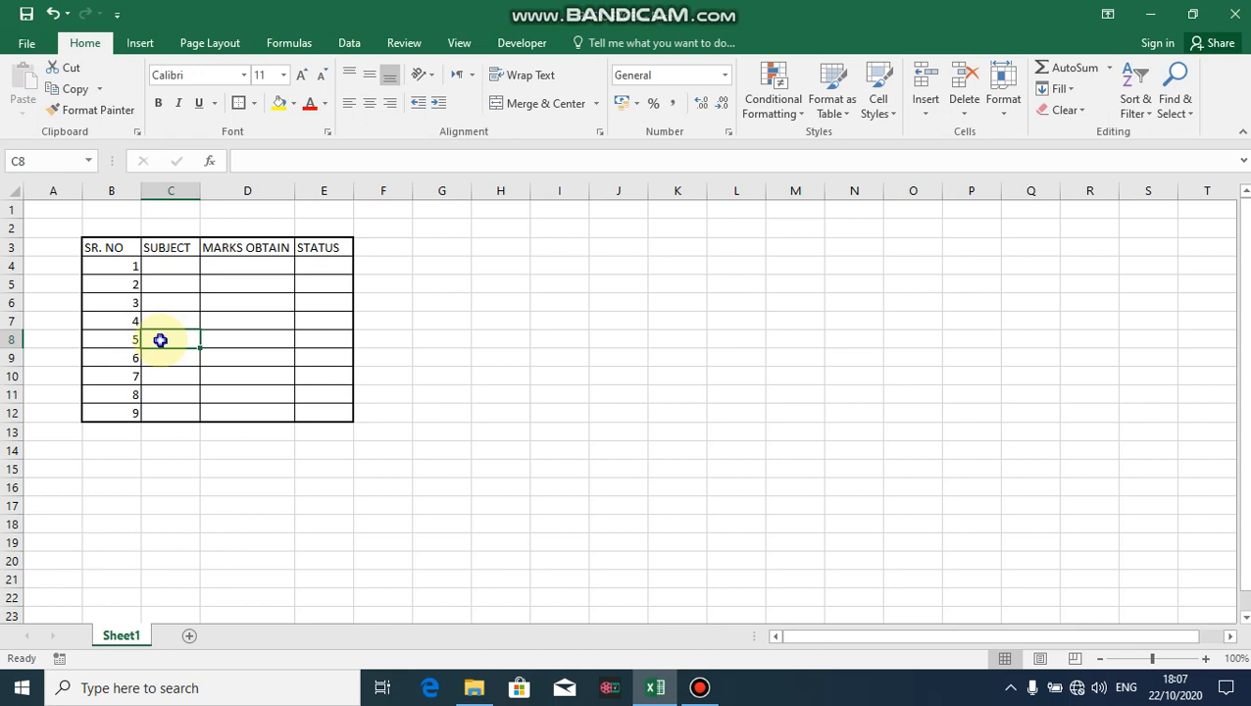
right_click(161, 341)
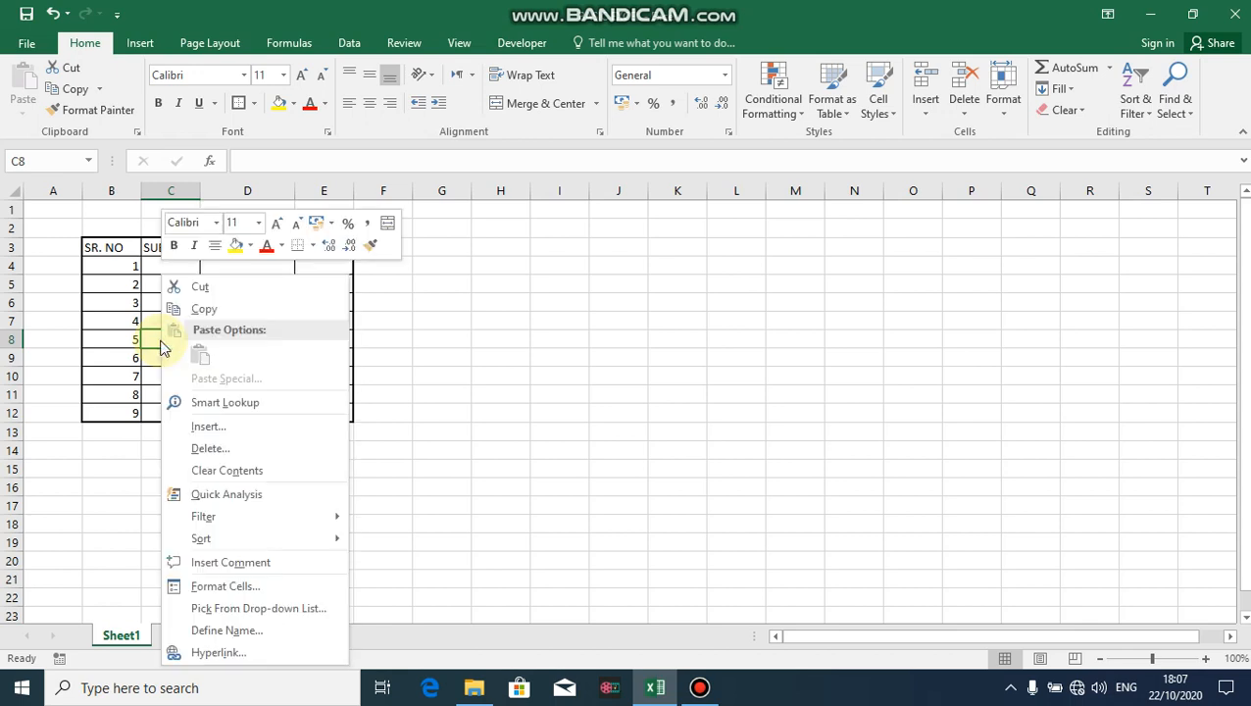
left_click(201, 448)
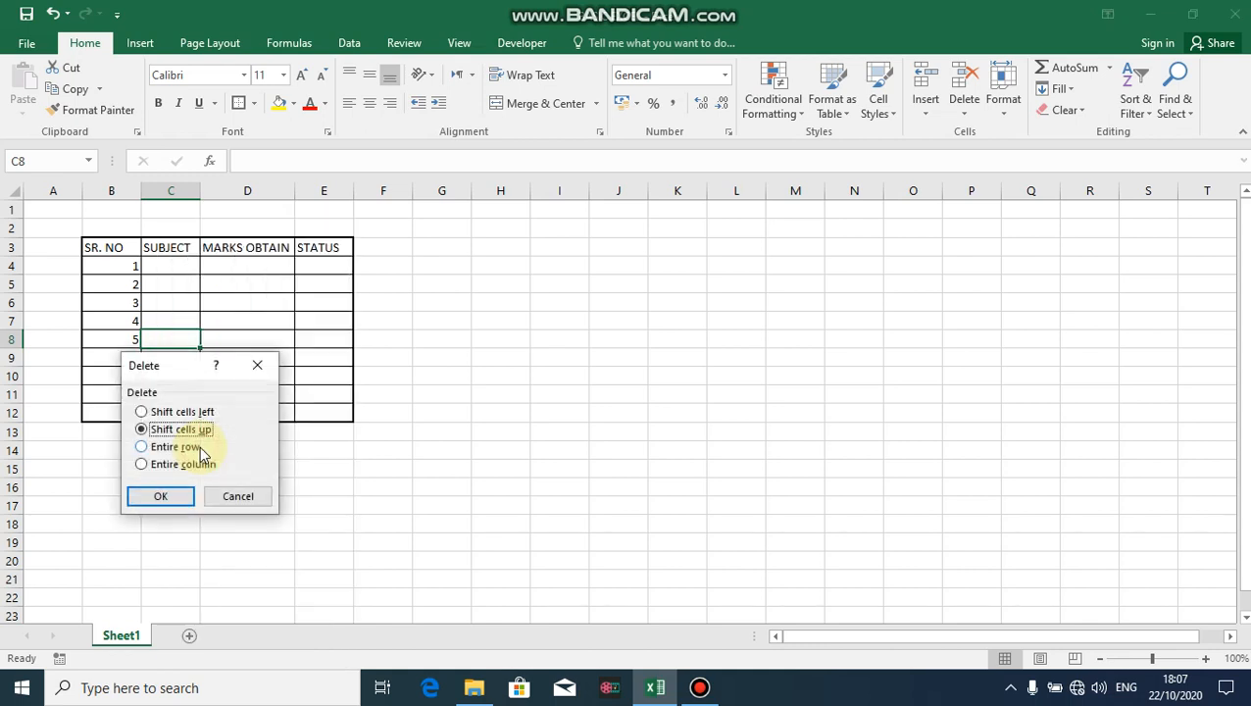
left_click(147, 449)
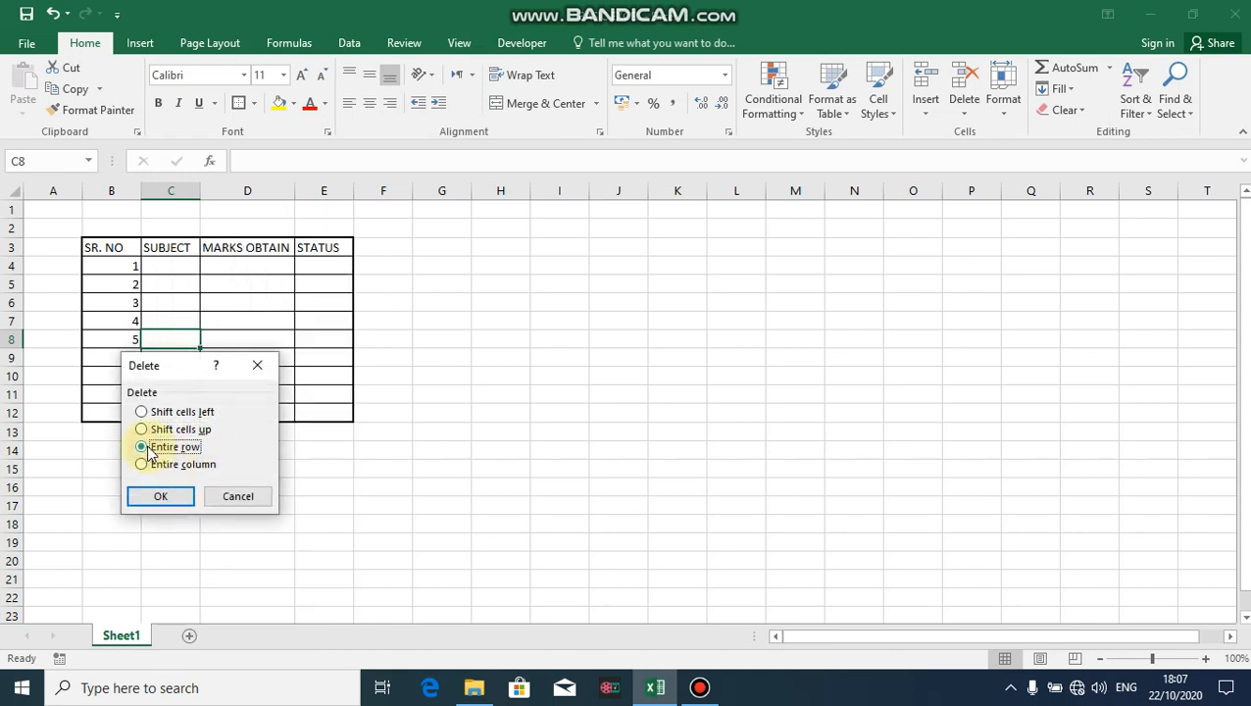
left_click(159, 492)
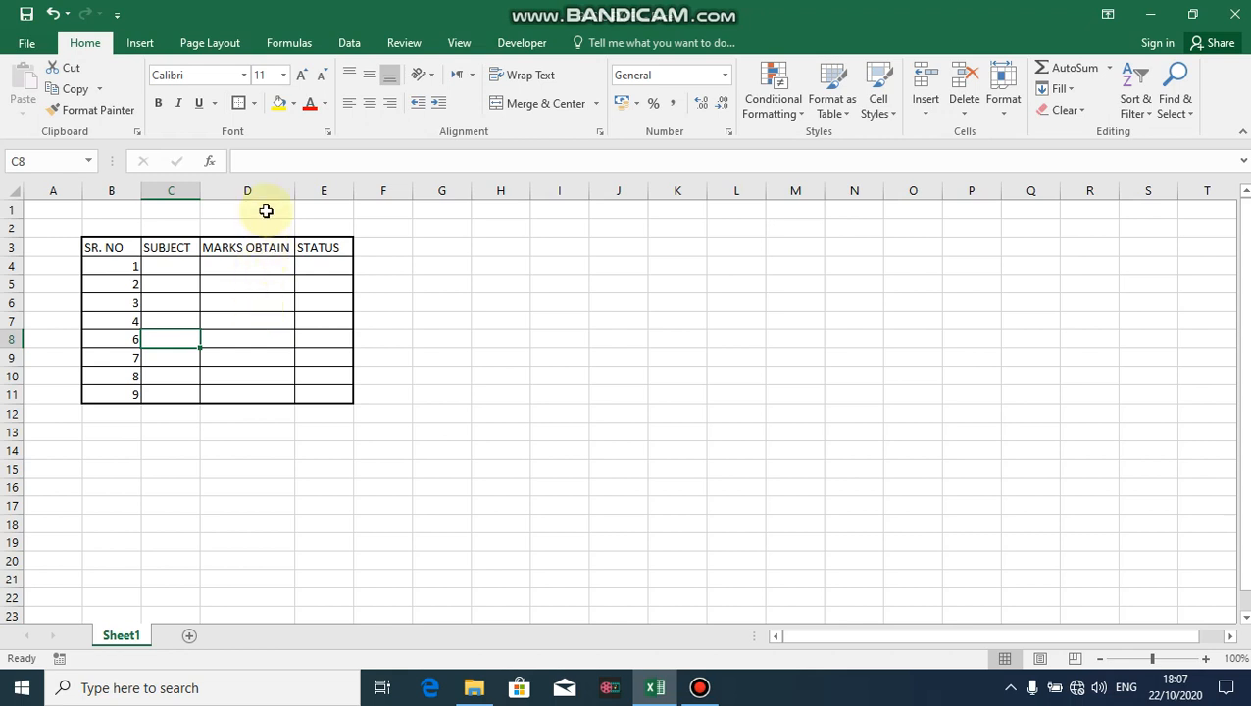
- Insert a blank column before the STATUS column, at column E
left_click(254, 300)
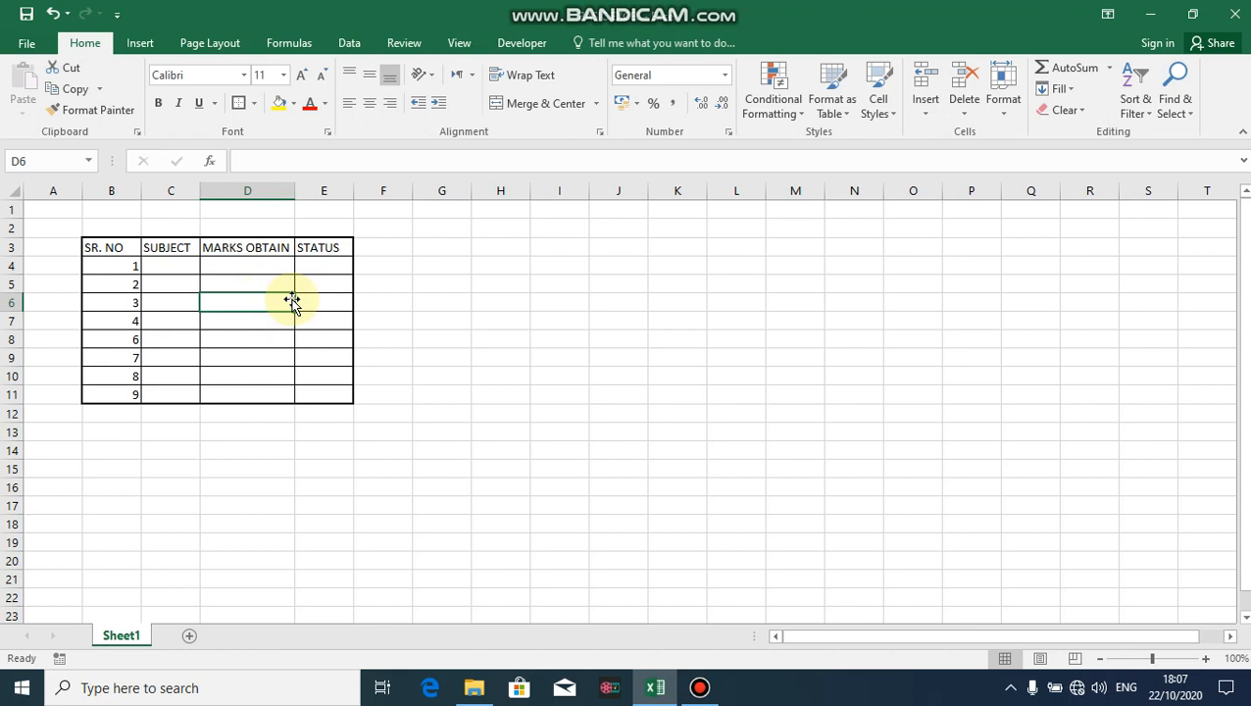
left_click(336, 246)
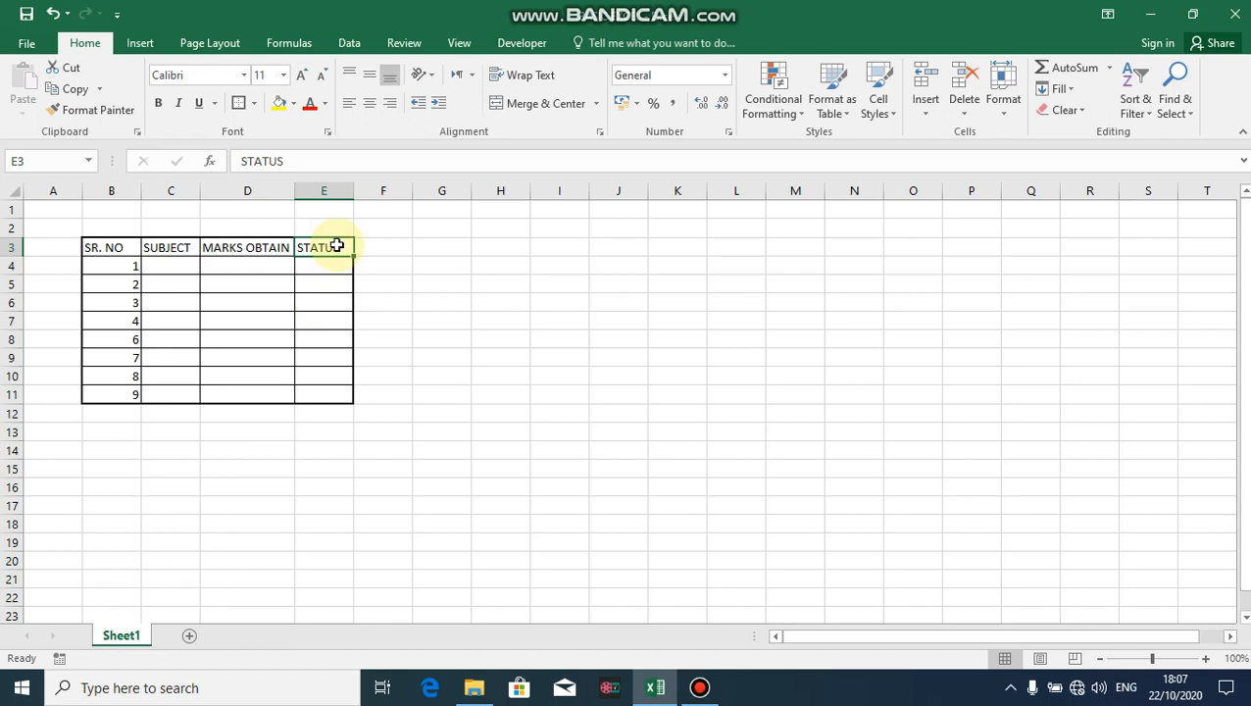
left_click(326, 190)
right_click(326, 191)
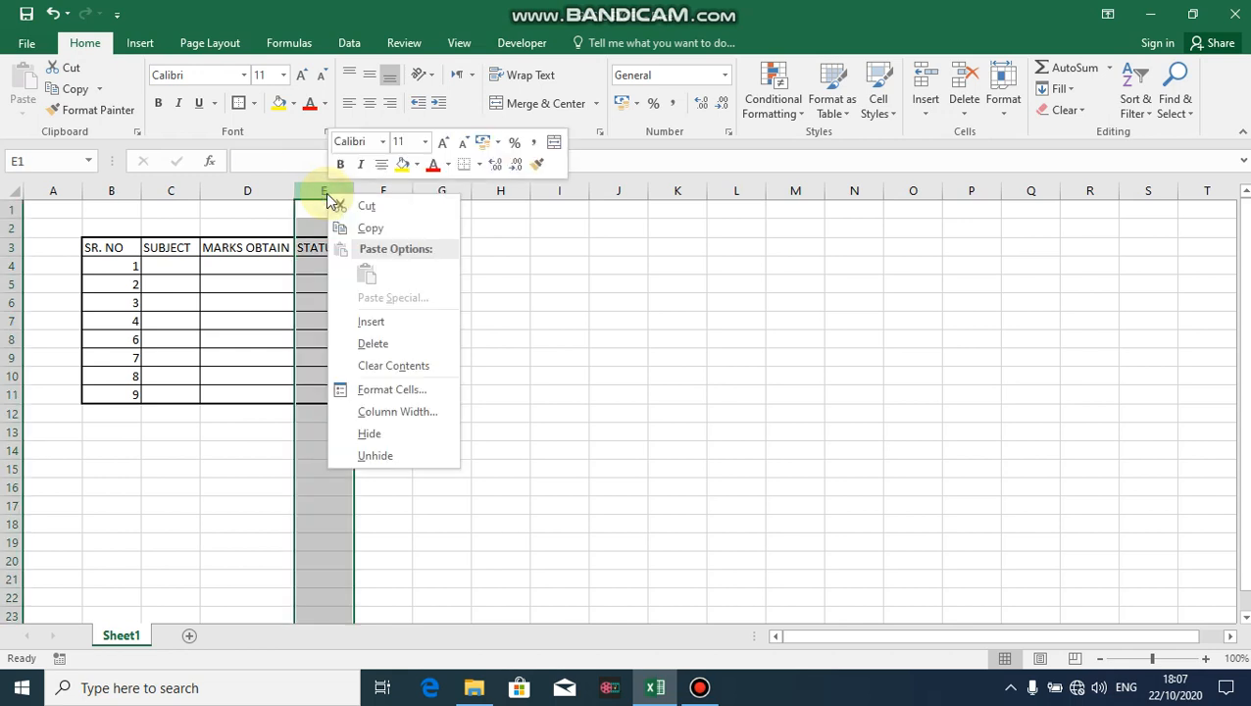
left_click(372, 323)
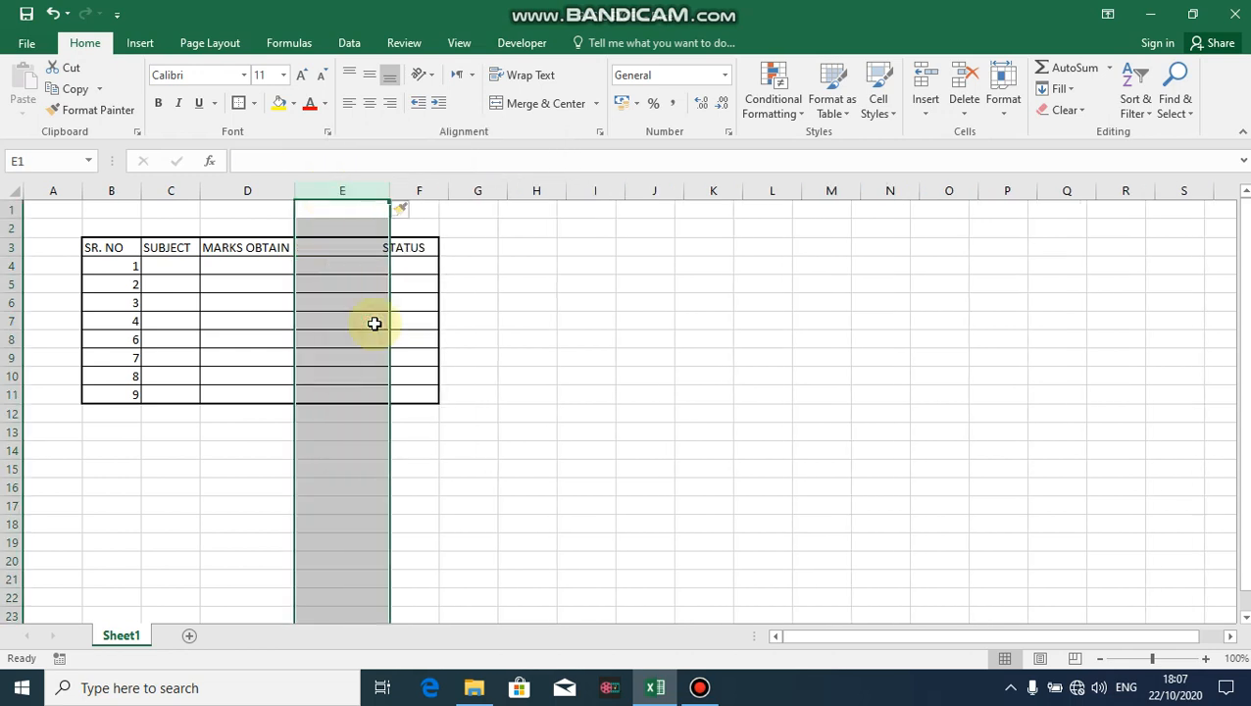
left_click(343, 246)
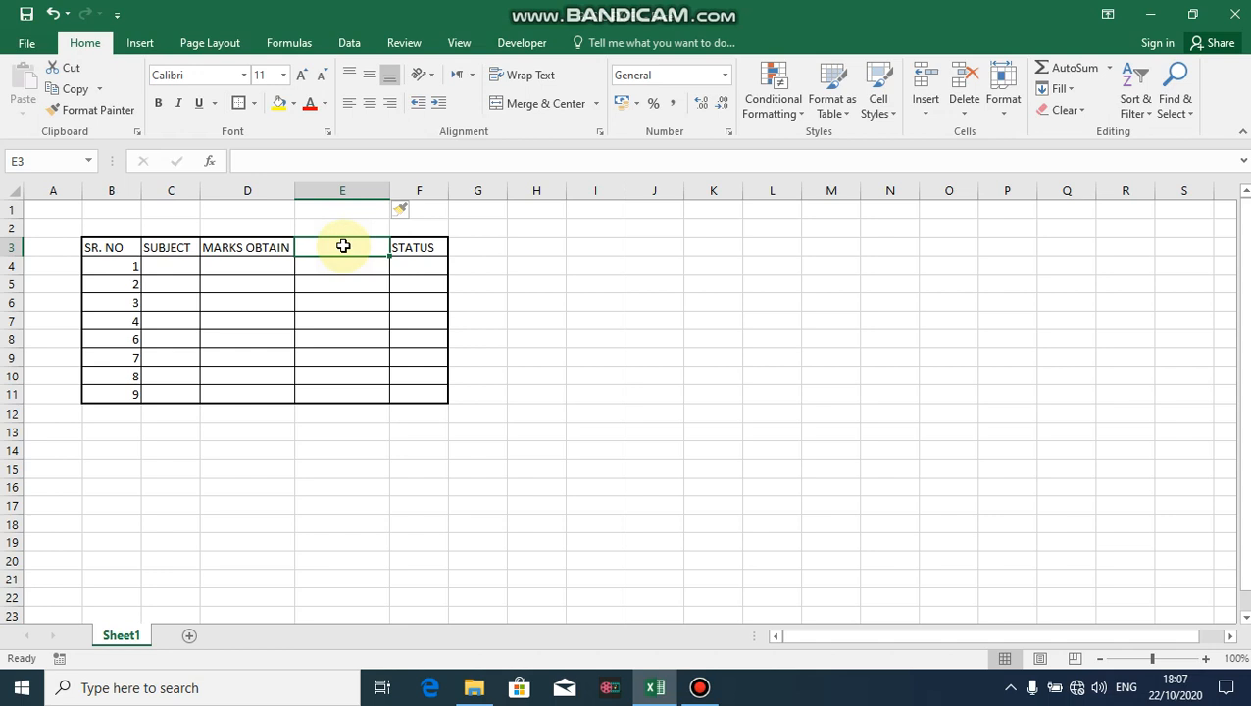
- Delete the blank column E between MARKS OBTAIN and STATUS
left_click(341, 186)
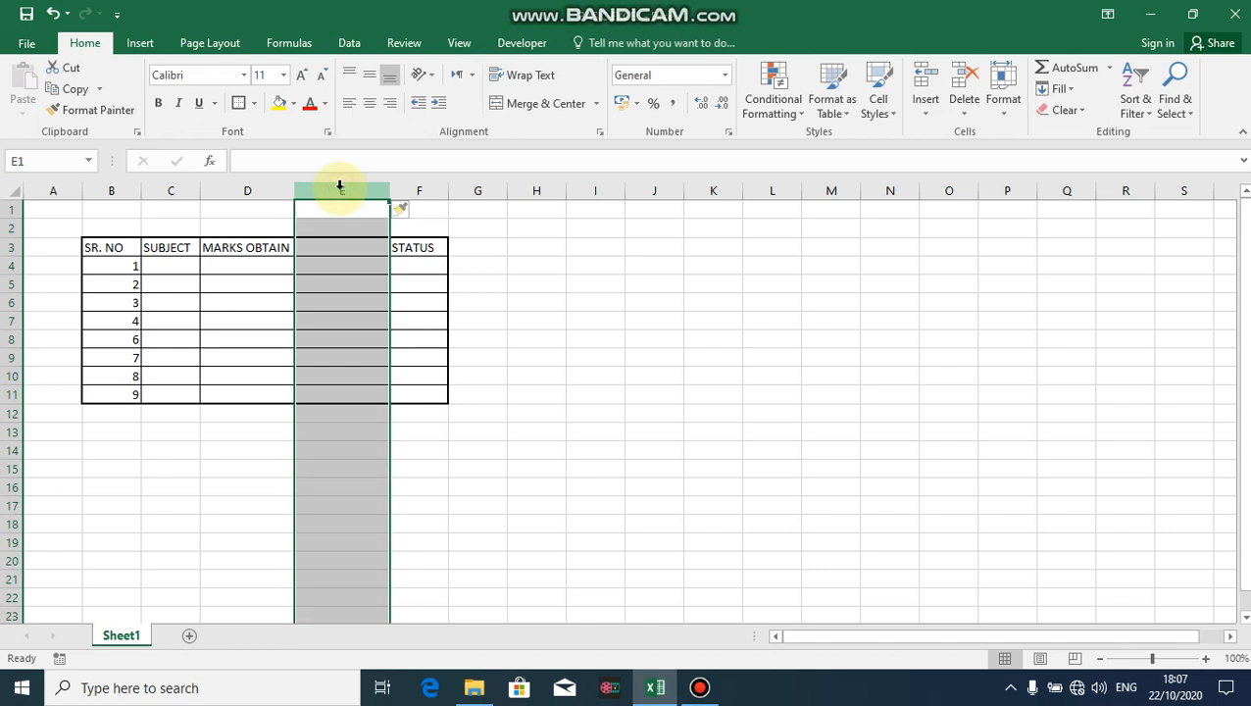
right_click(339, 187)
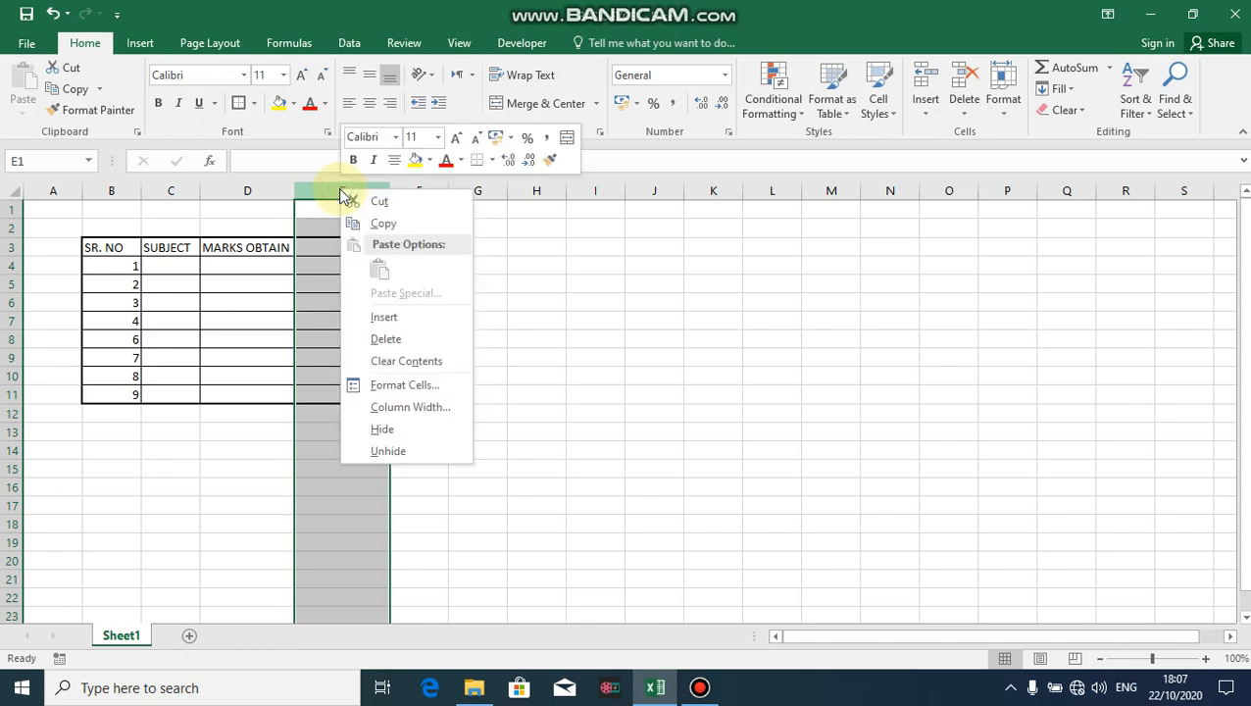
left_click(385, 339)
left_click(324, 276)
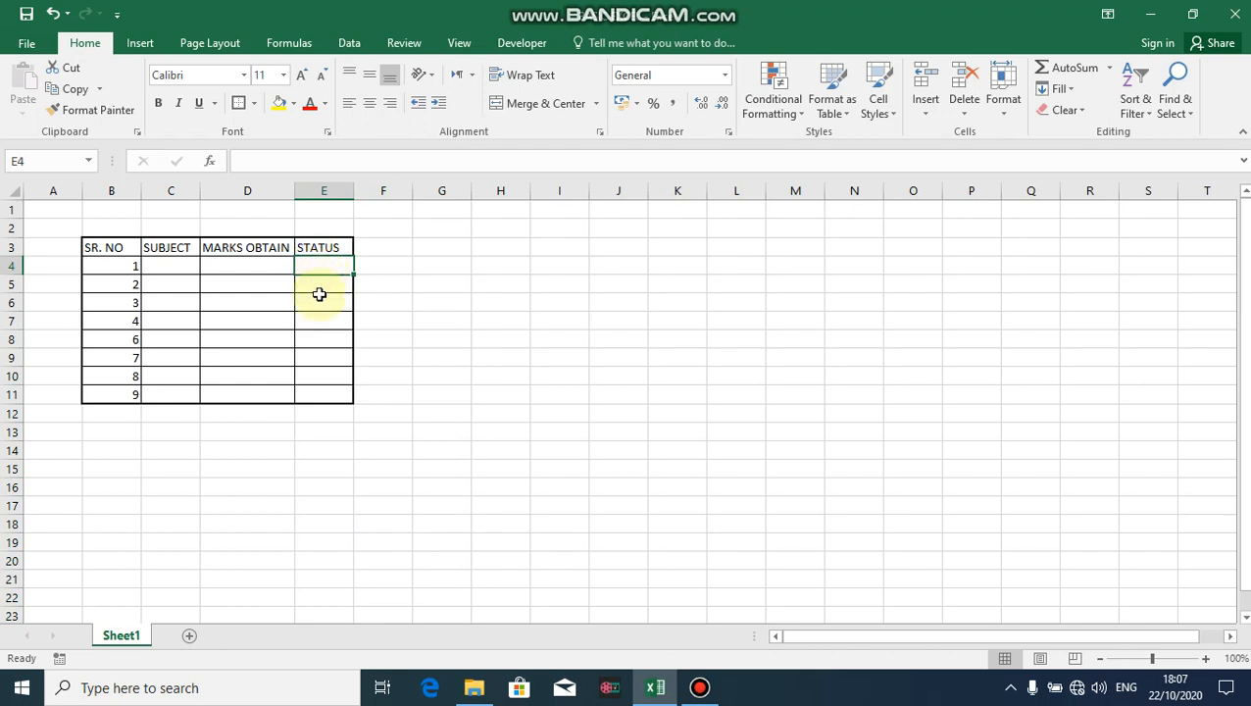
- Select the whole STATUS column from cell E6 and insert a blank column before it
left_click(320, 298)
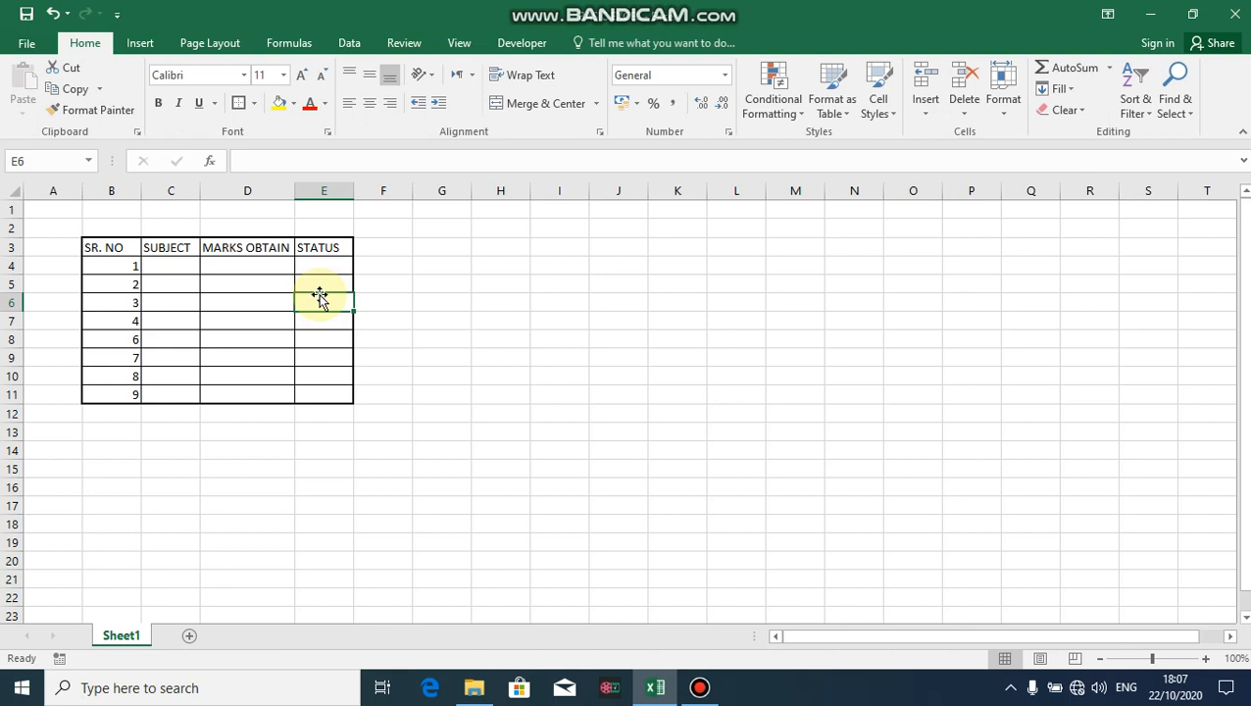
key("ctrl+space")
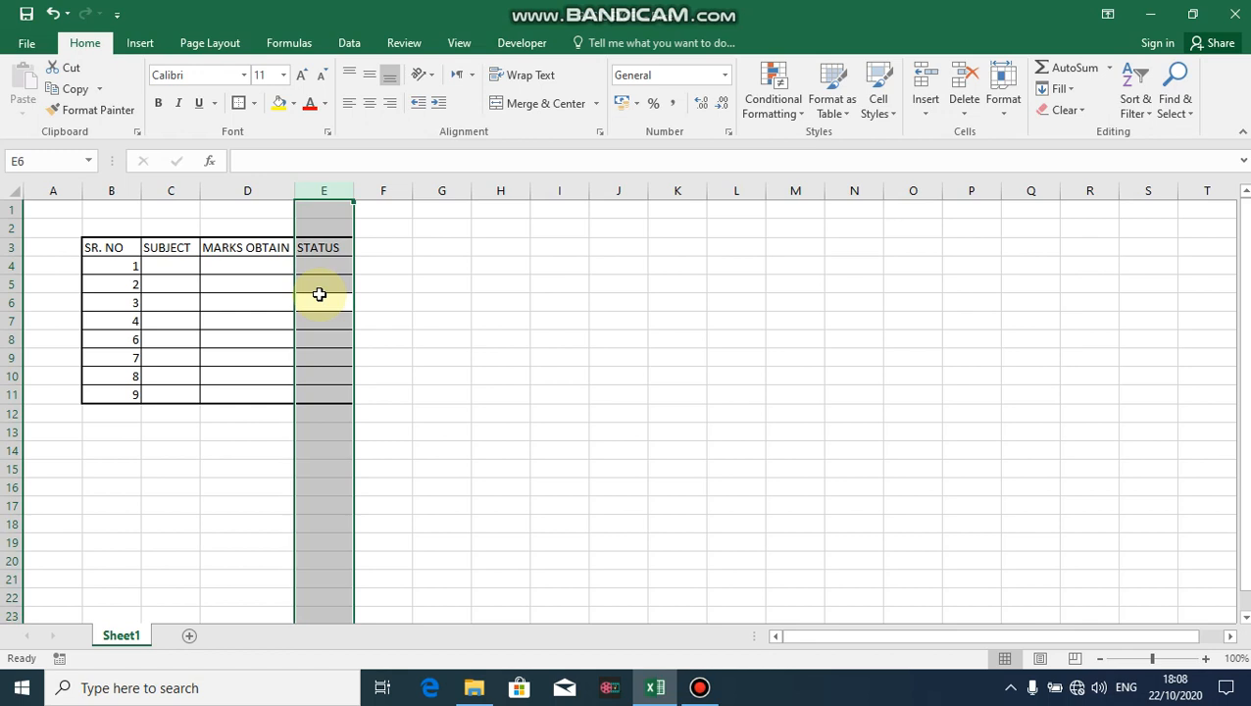
key("ctrl+shift+equal")
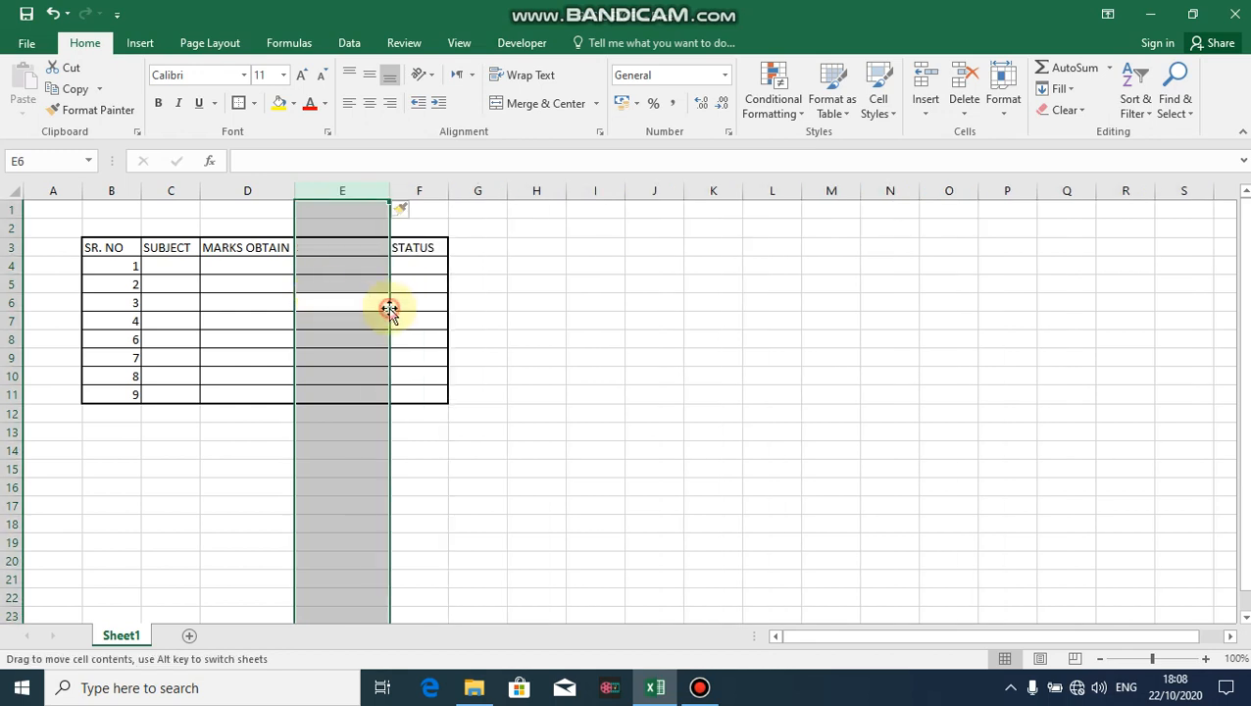
left_click(335, 281)
left_click(344, 319)
left_click(339, 294)
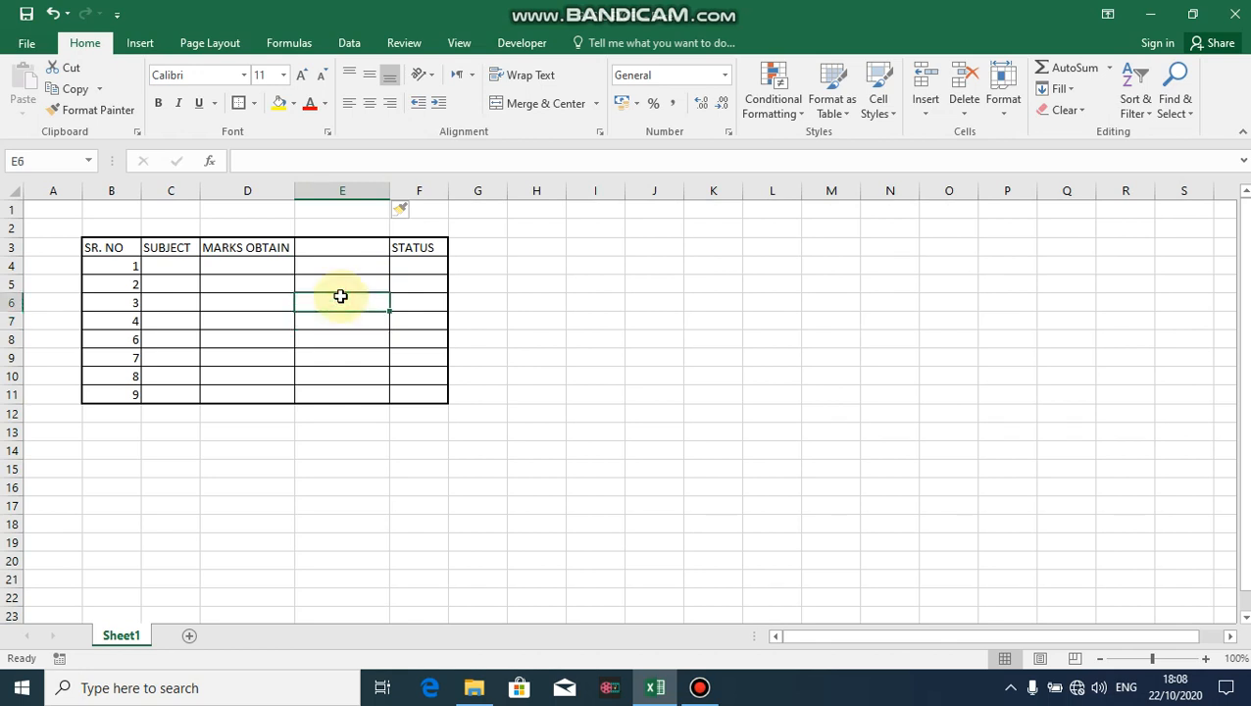
- Select the whole blank column E from cell E5 and delete it
left_click(340, 286)
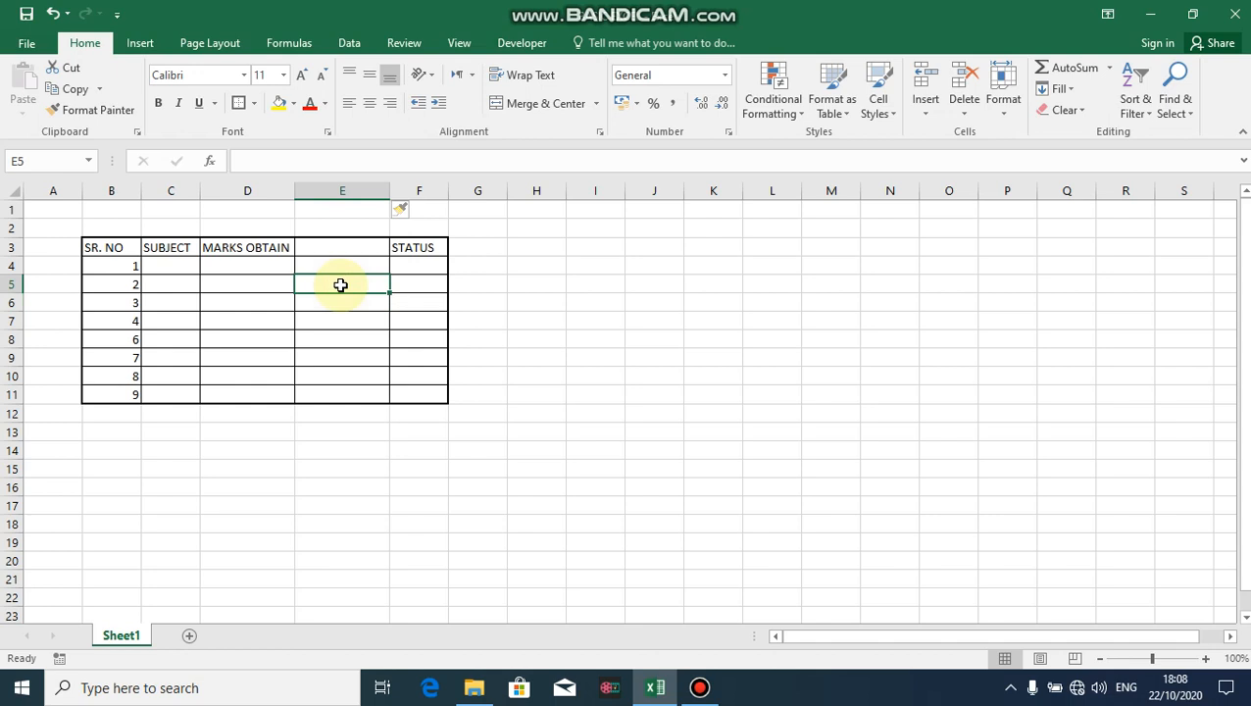
key("ctrl+space")
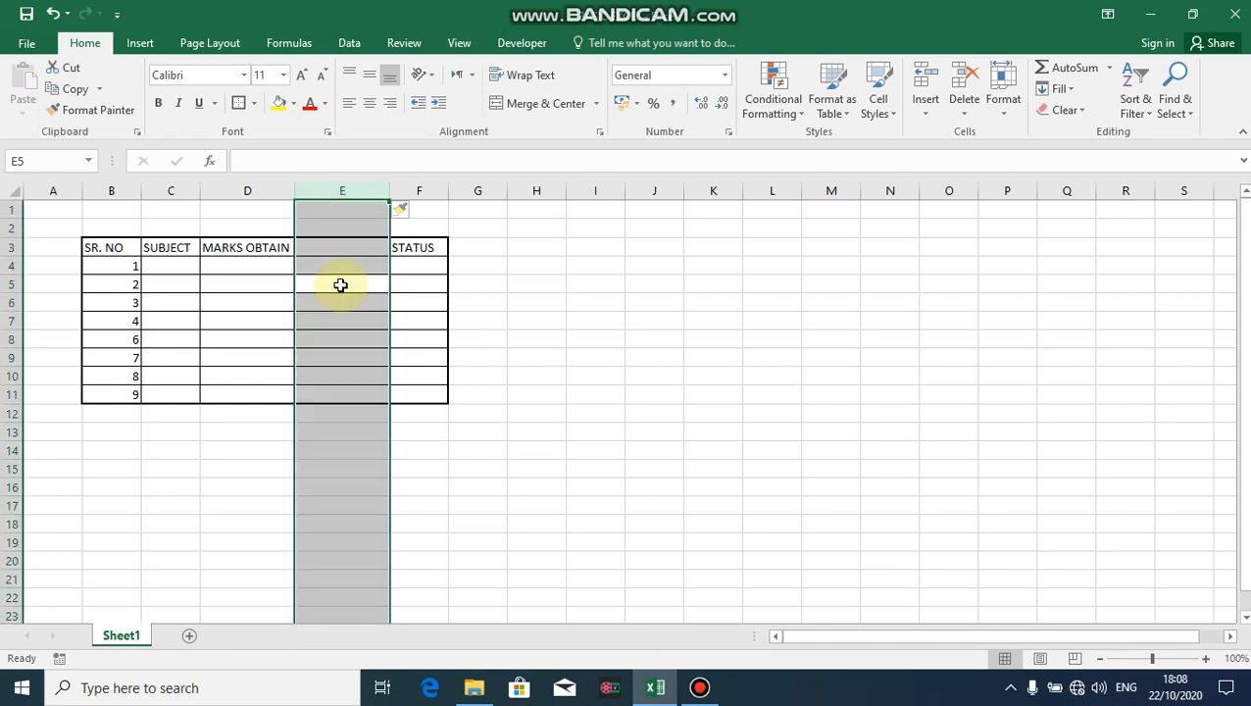
key("ctrl+minus")
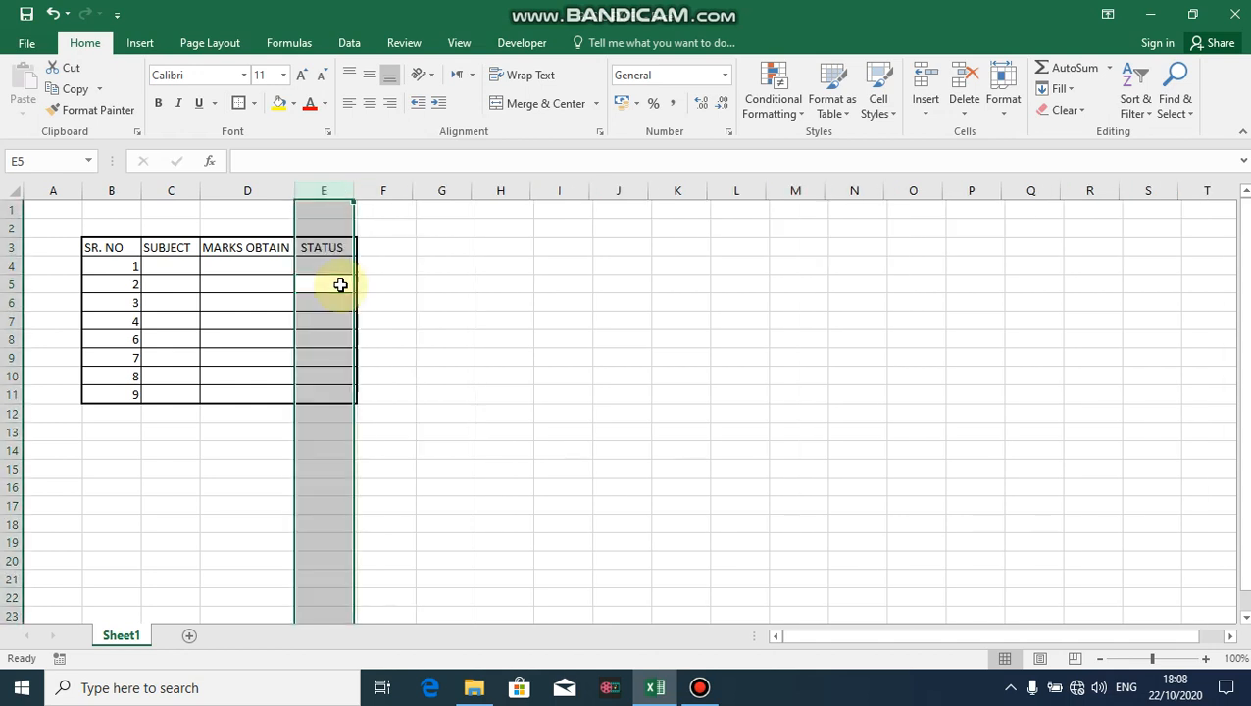
left_click(320, 279)
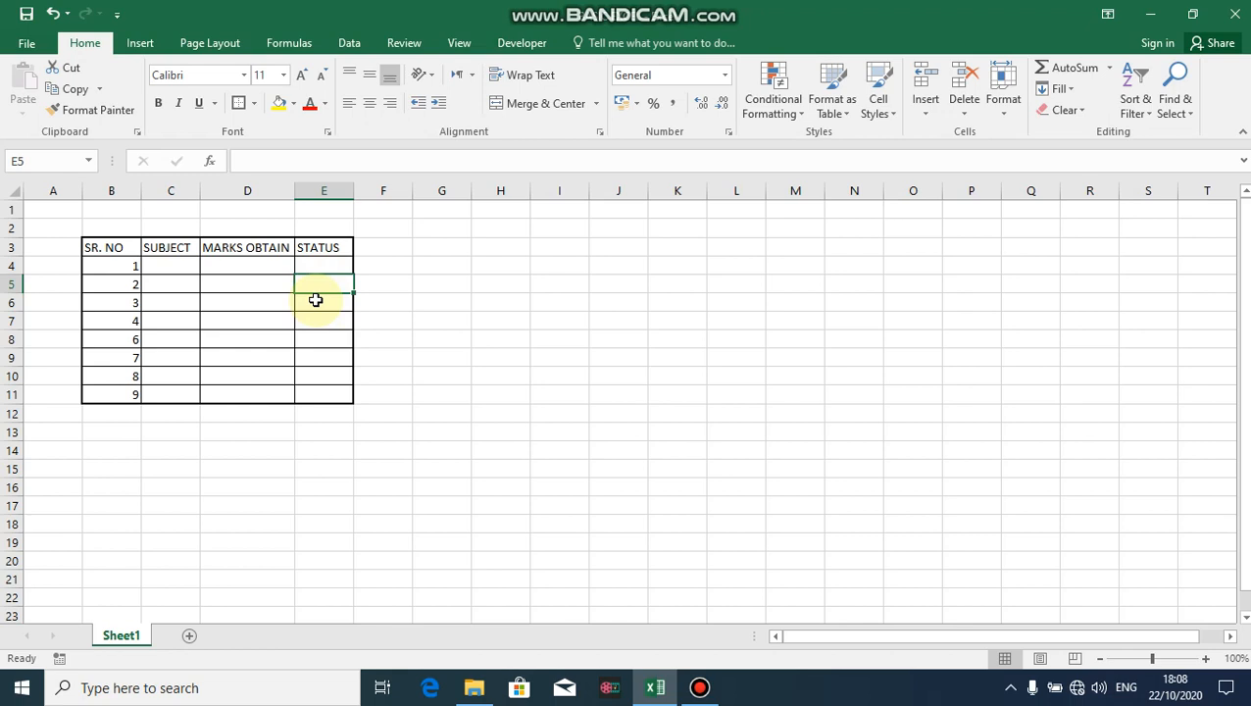
- Insert a blank column before STATUS from cell E6 using the Entire column option
left_click(316, 300)
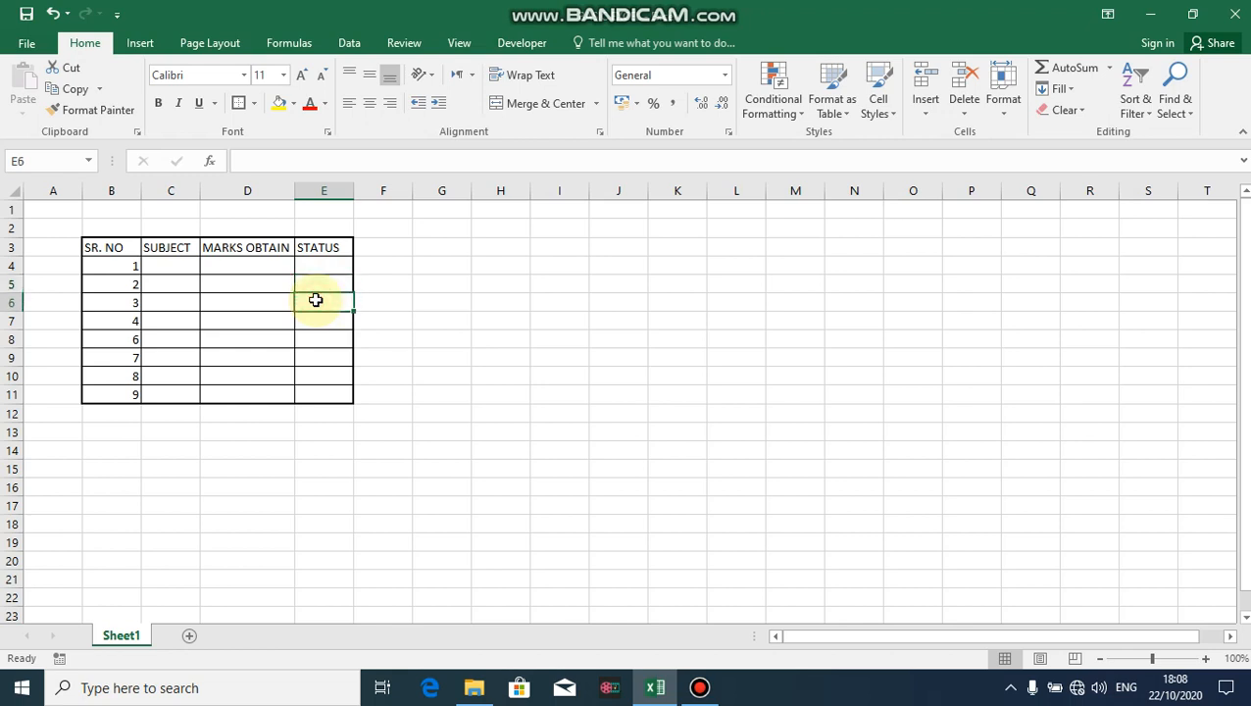
right_click(316, 300)
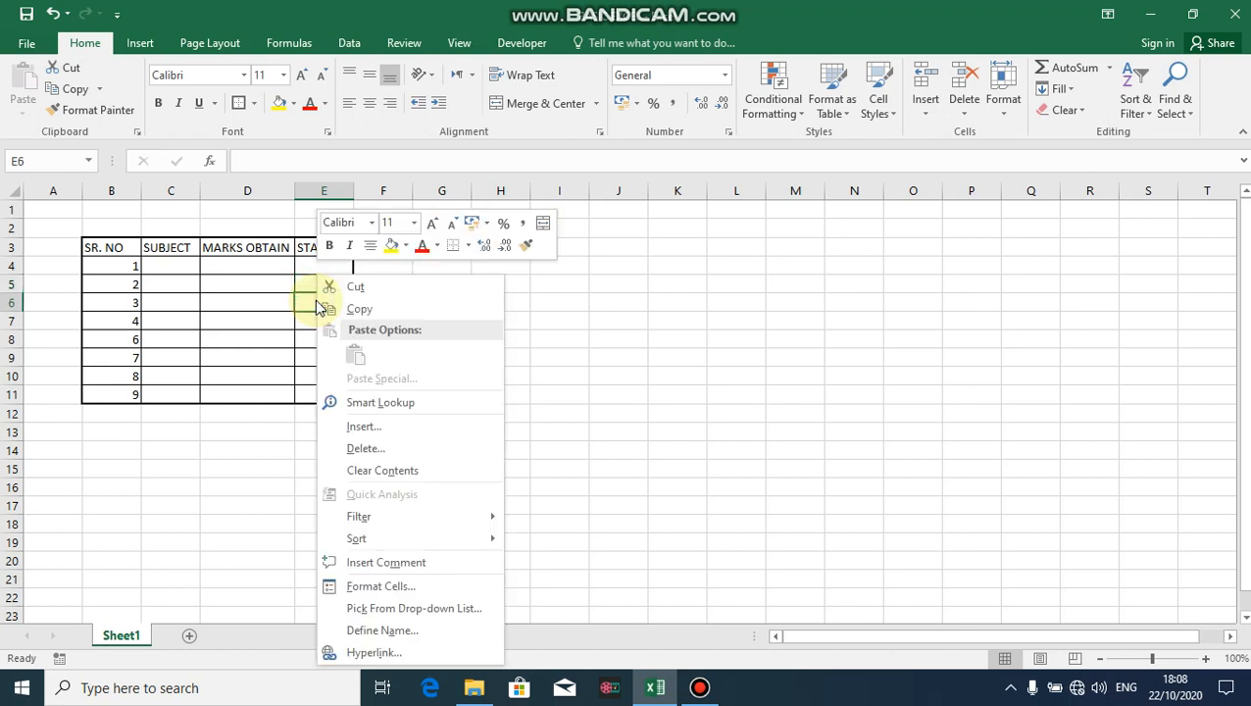
left_click(362, 426)
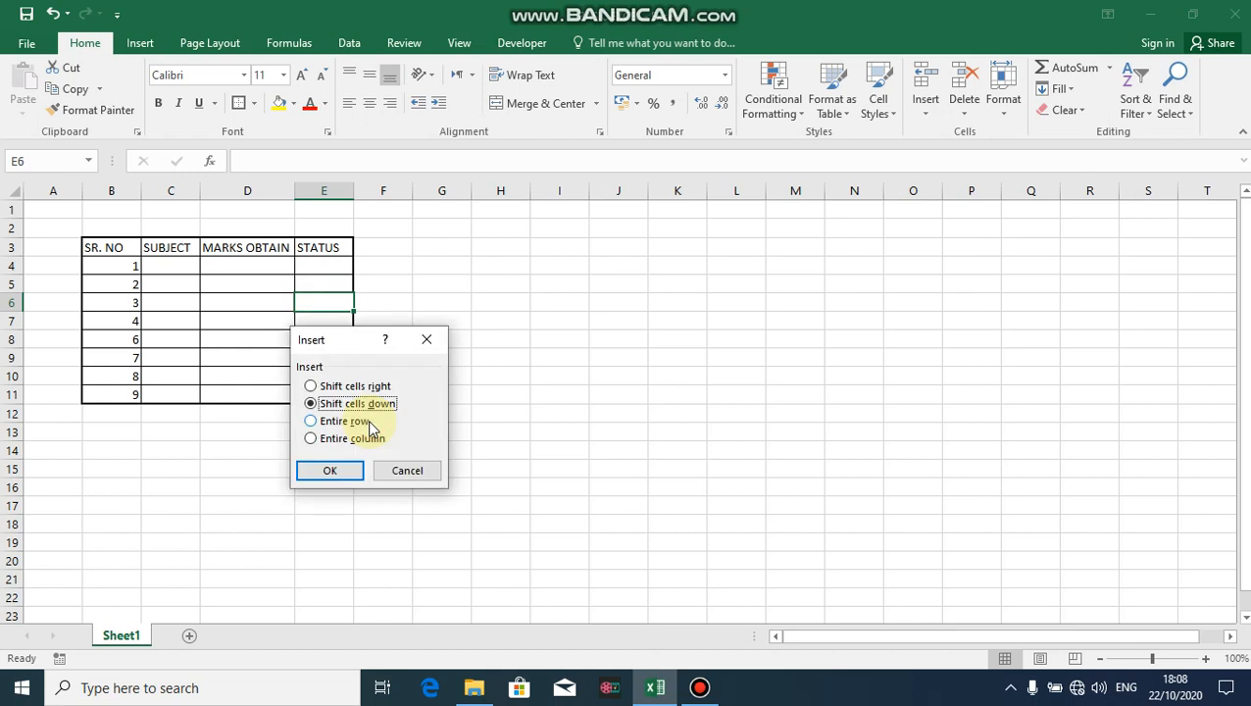
left_click(312, 439)
left_click(321, 471)
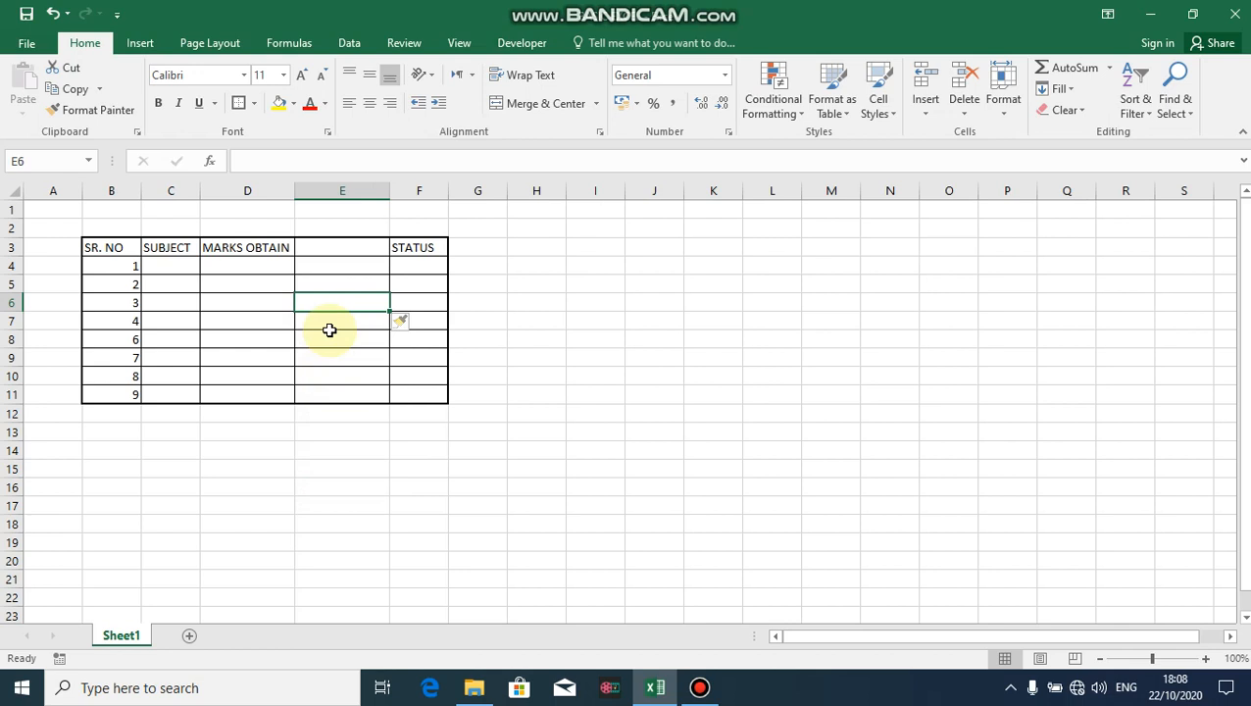
- Delete the blank column between MARKS OBTAIN and STATUS from cell E6 using the Entire column option
left_click(330, 279)
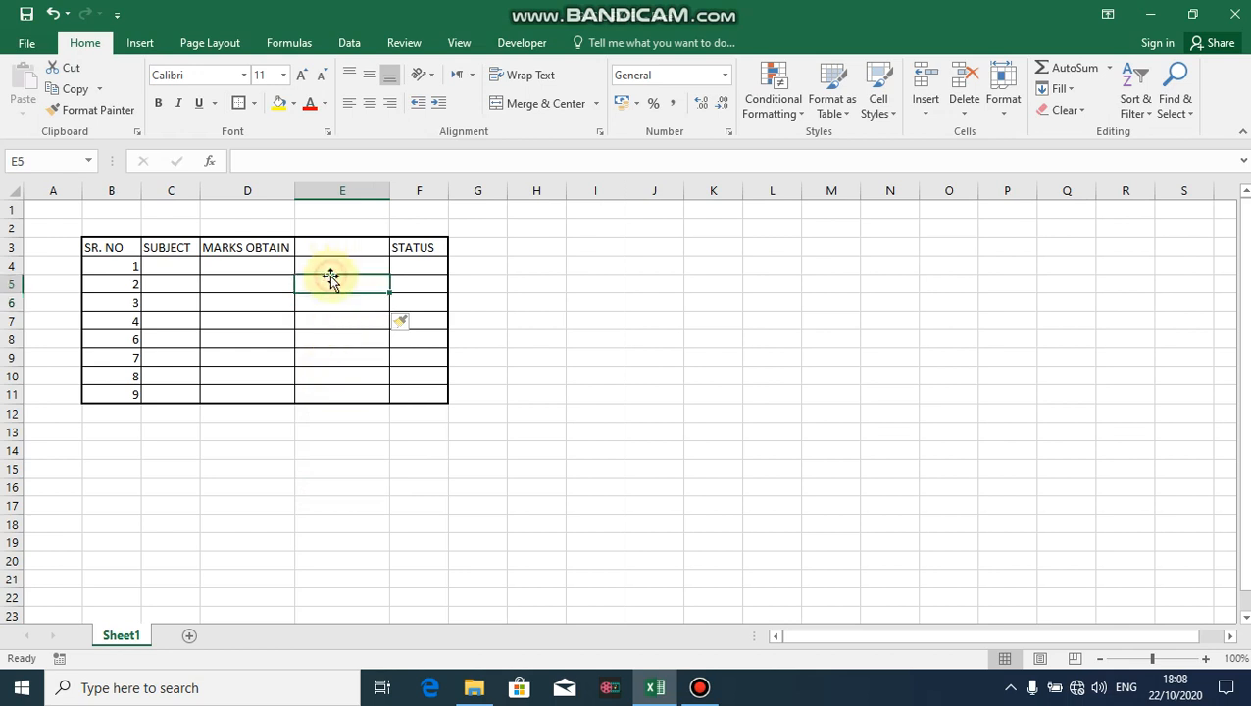
left_click(331, 301)
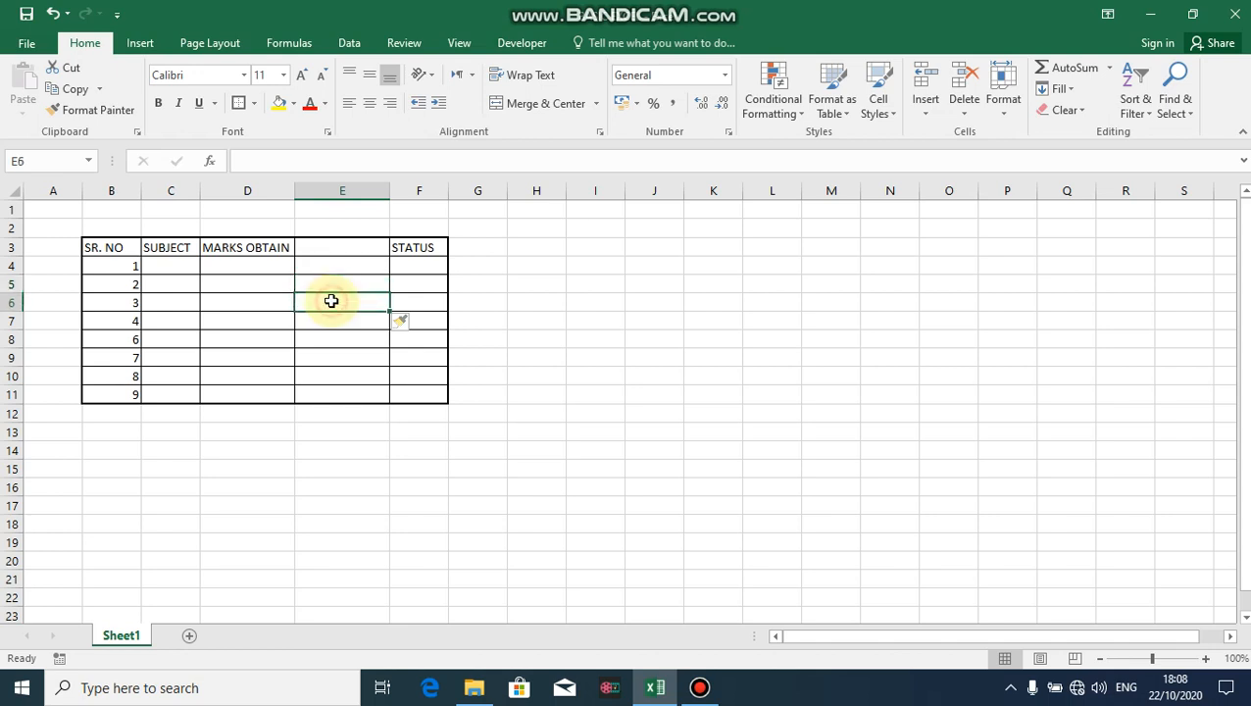
right_click(330, 299)
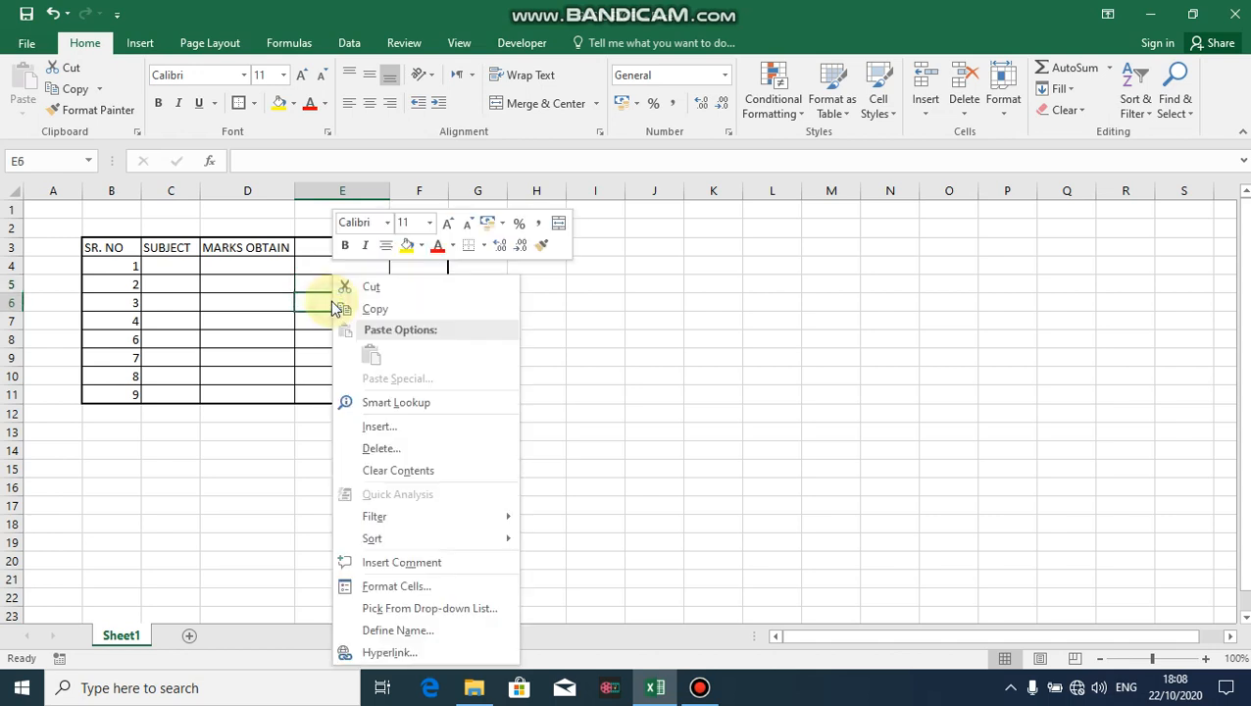
left_click(381, 449)
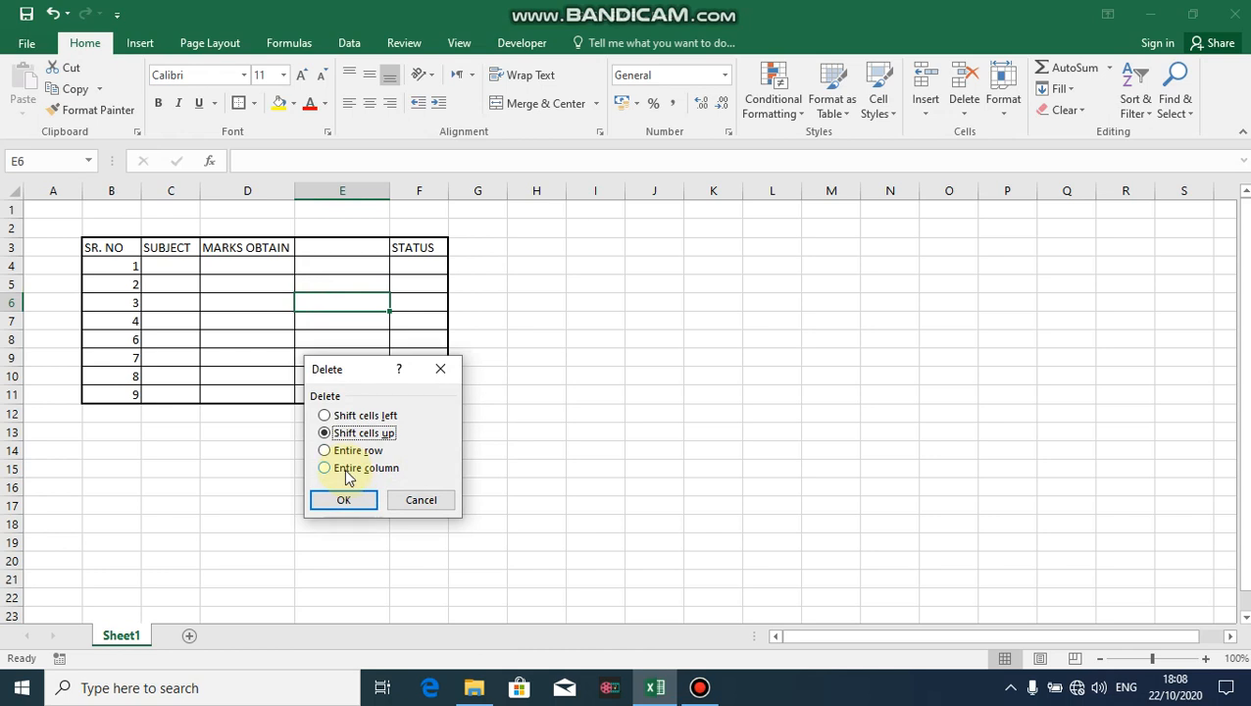
left_click(338, 470)
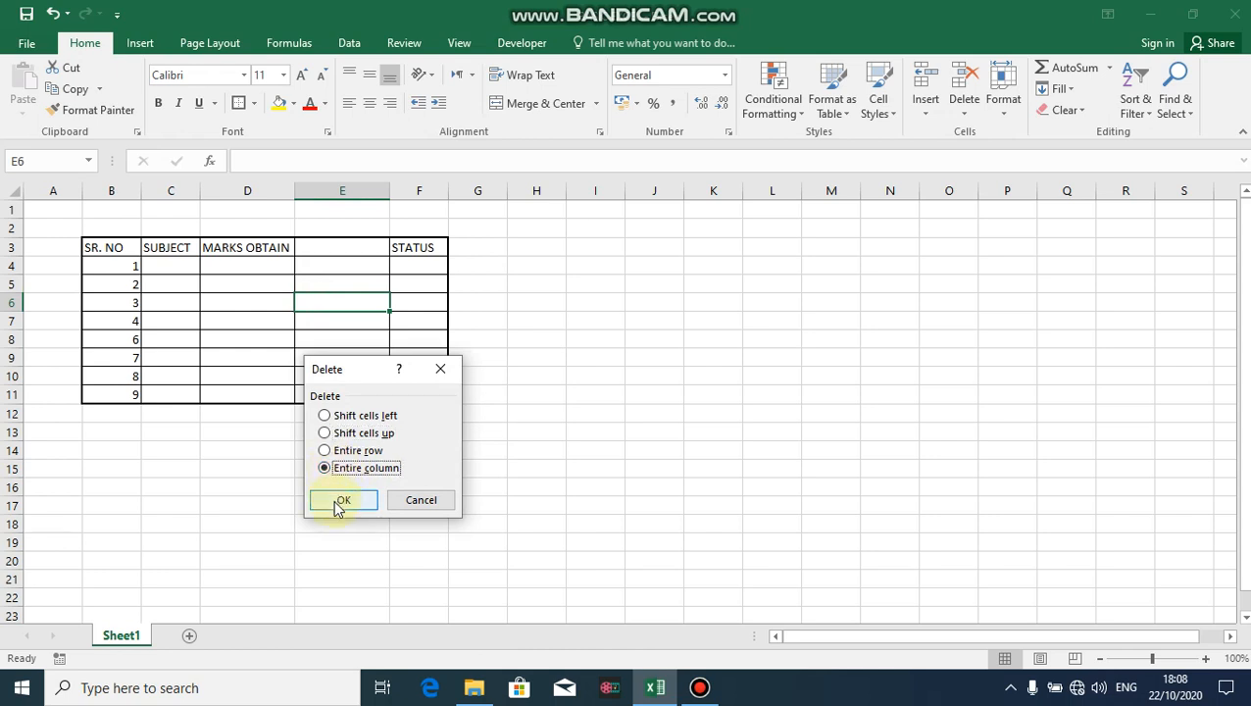
left_click(336, 501)
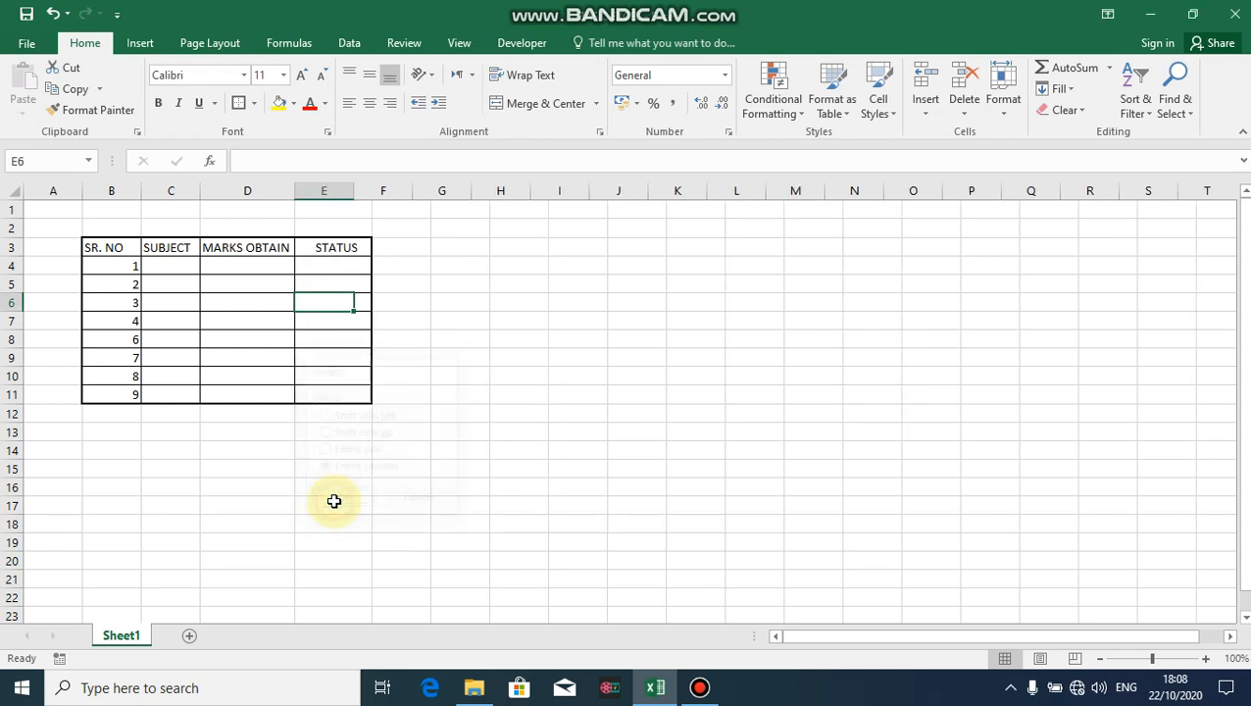
- Insert an entire blank column before the STATUS column from its header cell E3
left_click(318, 302)
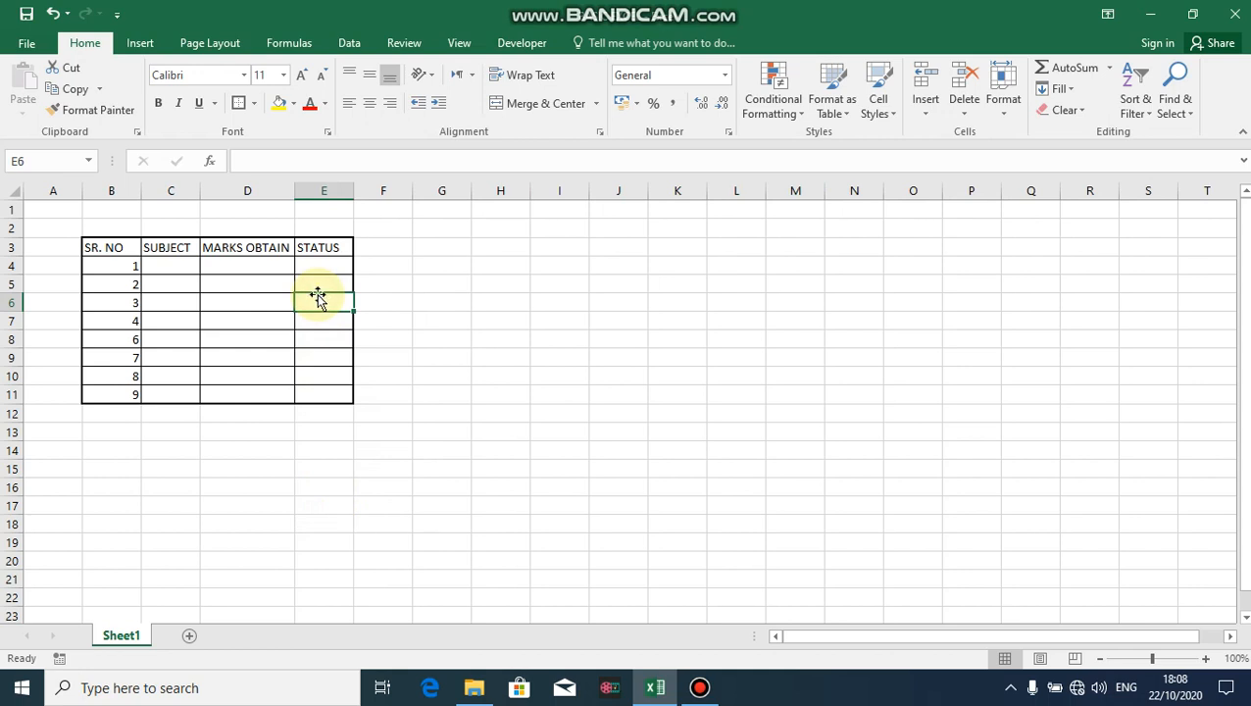
left_click(318, 322)
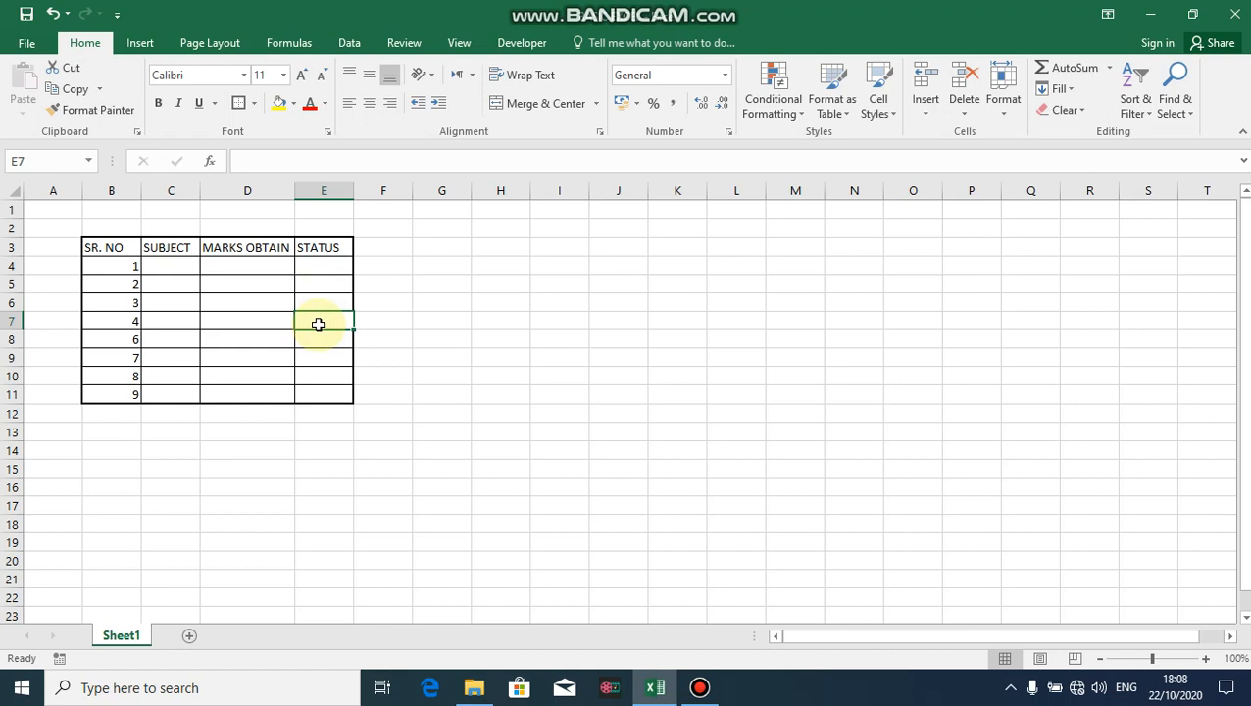
left_click(321, 249)
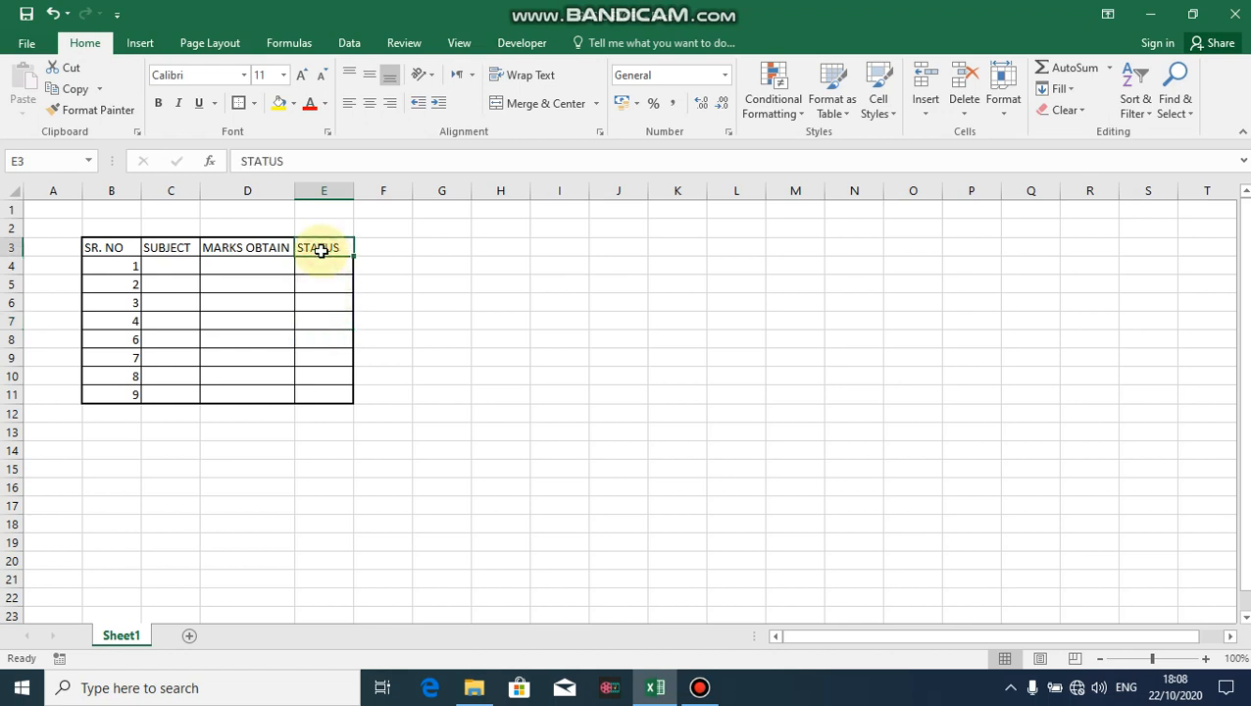
key("ctrl+shift+plus")
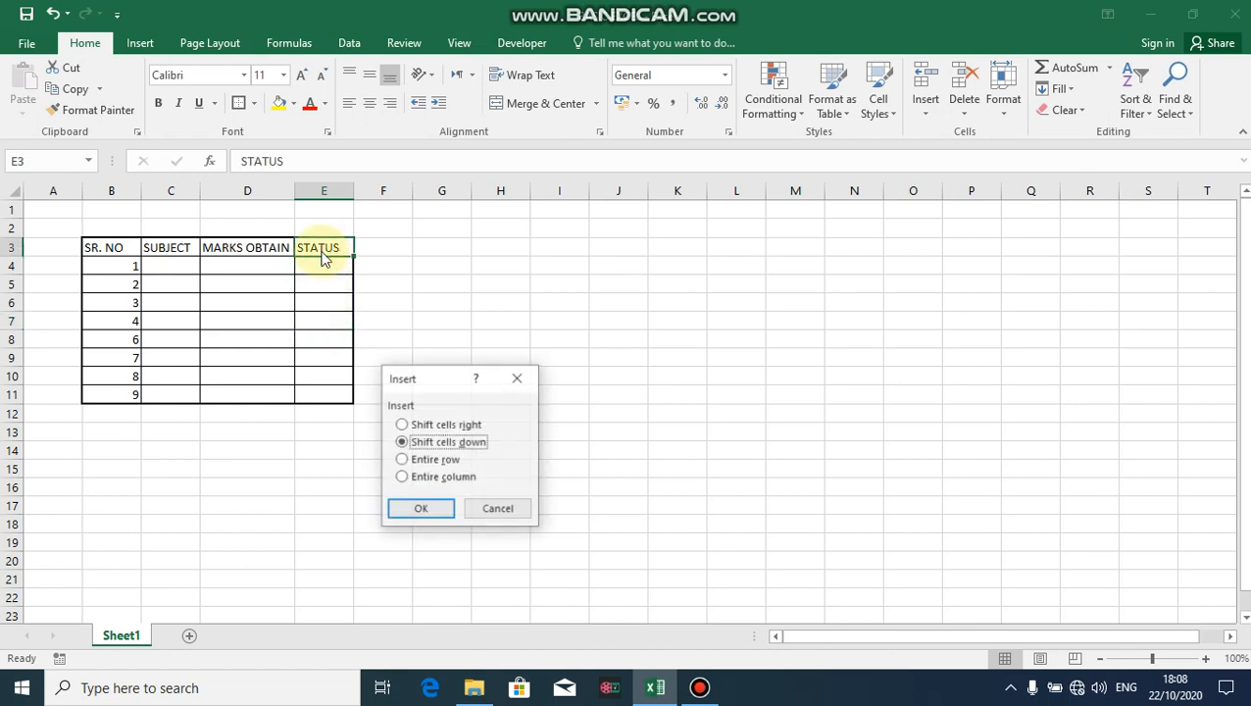
left_click(401, 477)
left_click(418, 508)
- Delete the entire blank column E from its header cell E3
left_click(341, 297)
left_click(338, 247)
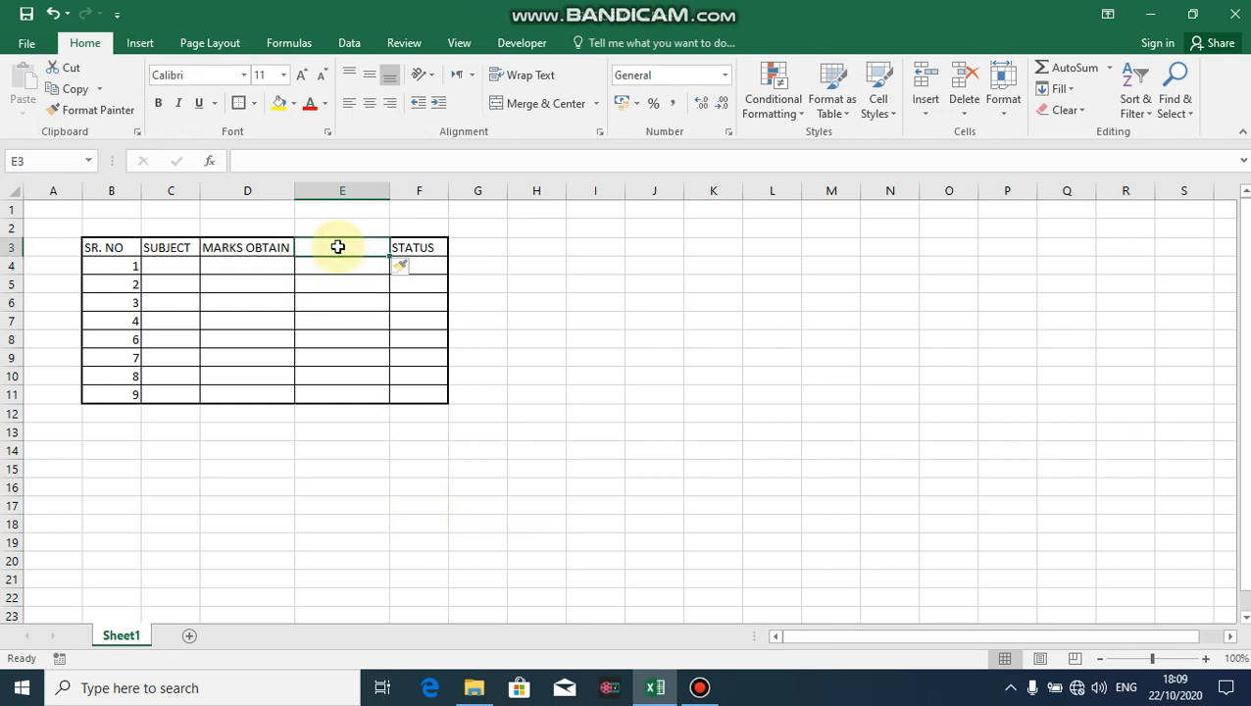
key("ctrl+minus")
left_click(401, 477)
left_click(412, 508)
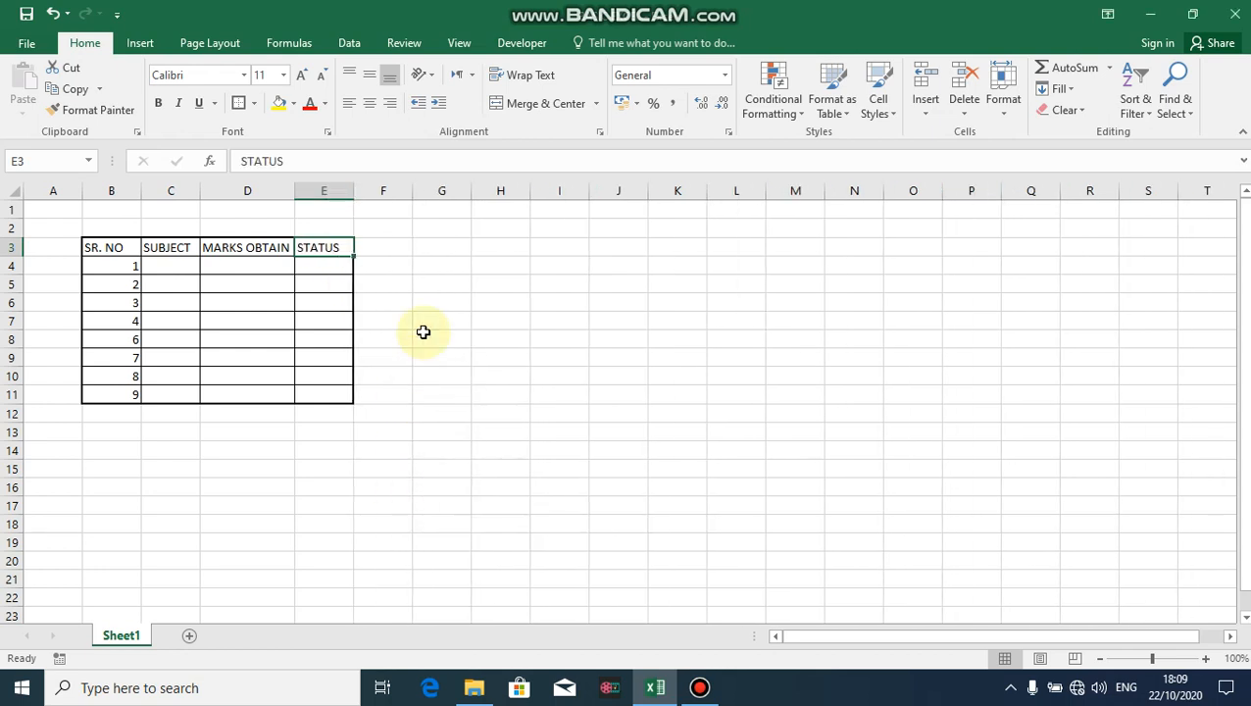
- Enter 12 in each of cells H5 to H8, 121 in H9, 12 in H10 and 1 in H11
left_click(423, 338)
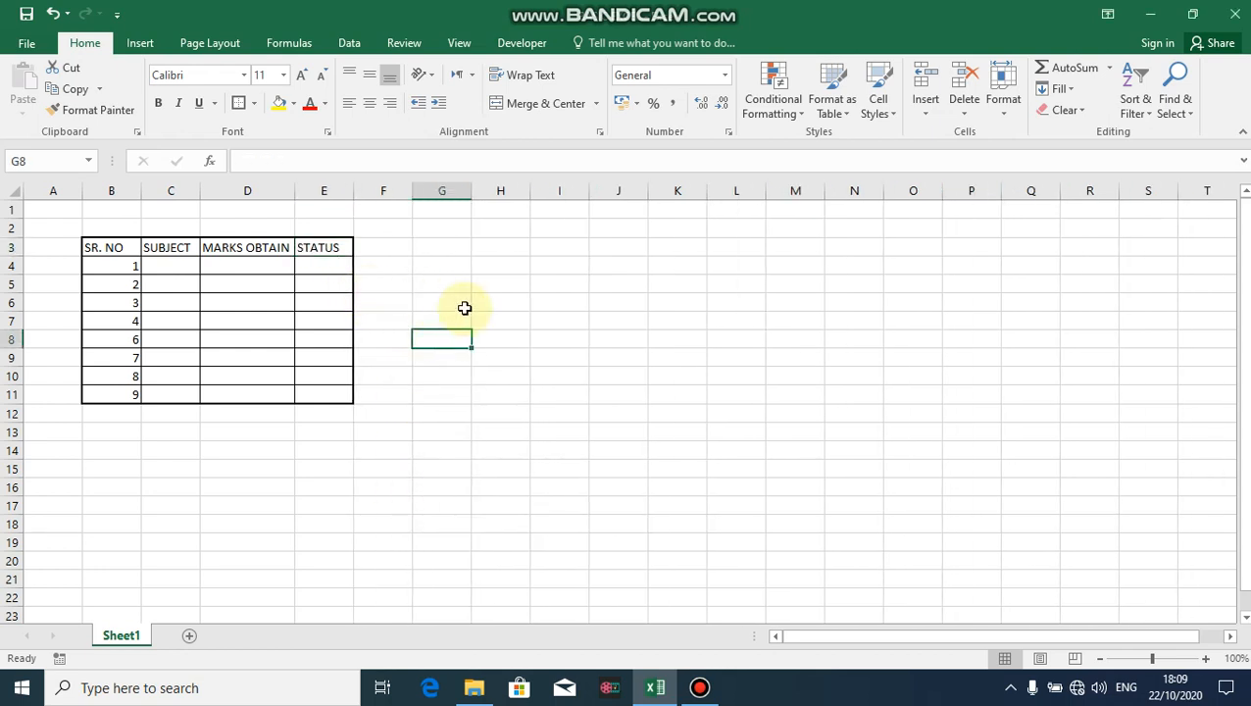
left_click(486, 284)
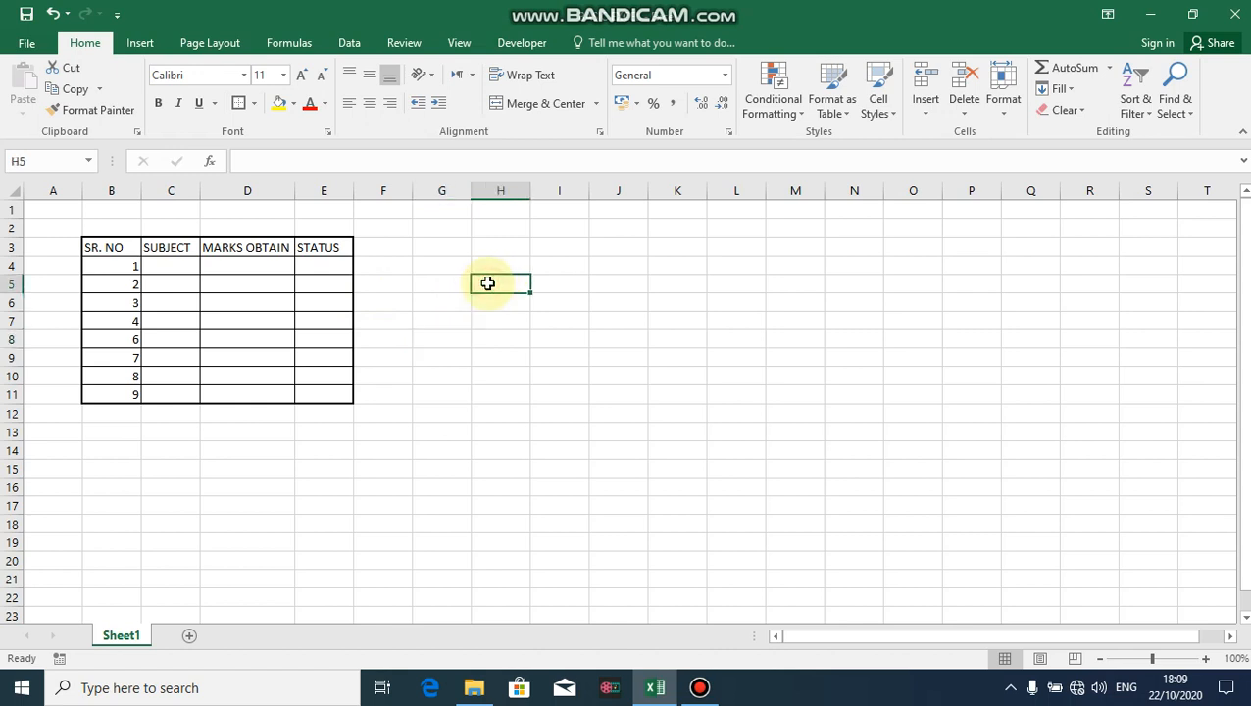
type("12")
key("Return")
type("12")
key("Return")
type("12")
key("Return")
type("12")
key("Return")
type("1")
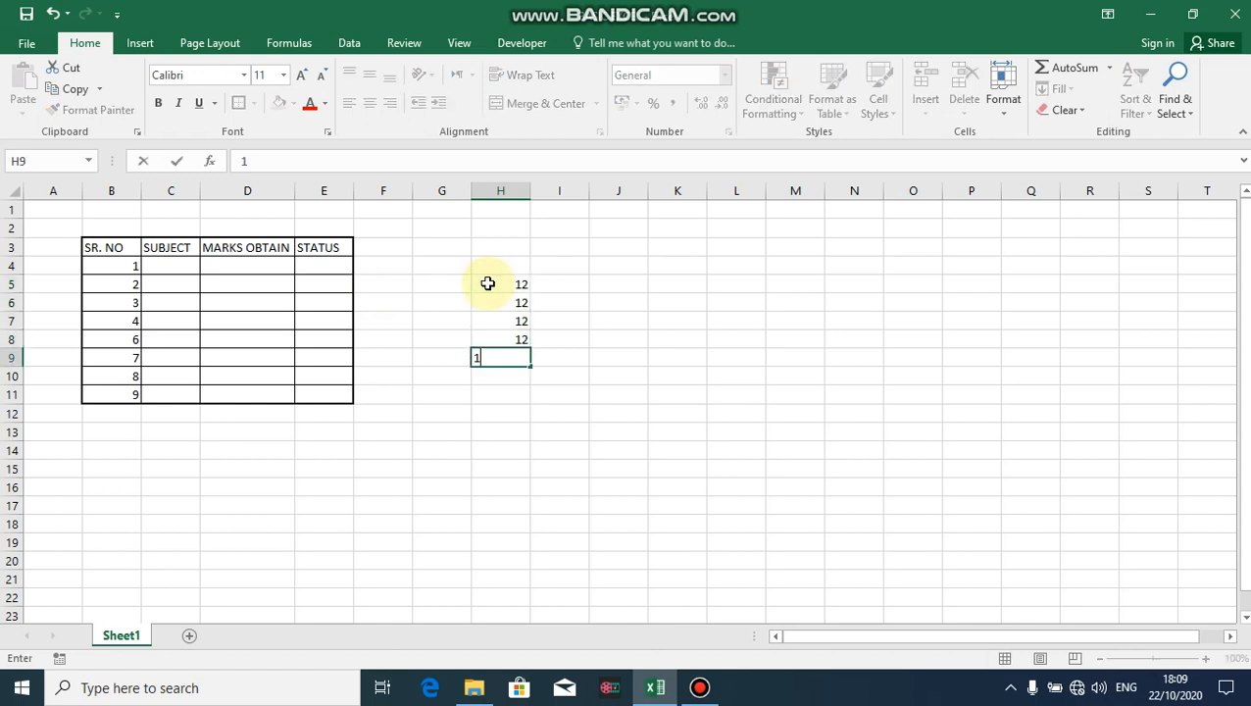
key("Return")
type("12")
key("Return")
type("1")
key("ctrl+Return")
- Enter 12 in cells I5, I6, I8, I9 and I11, leaving I7 empty and putting a backtick in I10
key("Right")
key("Up")
key("Up")
key("Up")
key("Up")
key("Up")
key("Up")
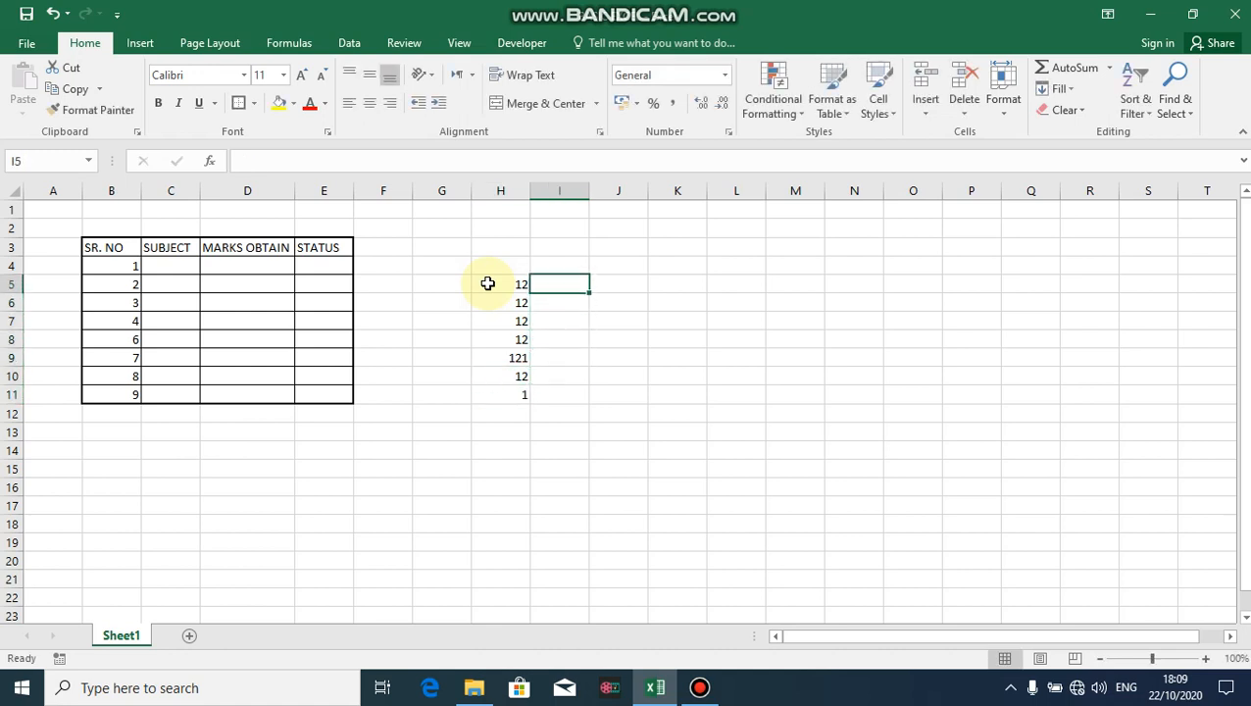
type("12")
key("Return")
type("12")
key("Return")
key("Return")
type("12")
key("Return")
type("12")
key("Return")
type("1")
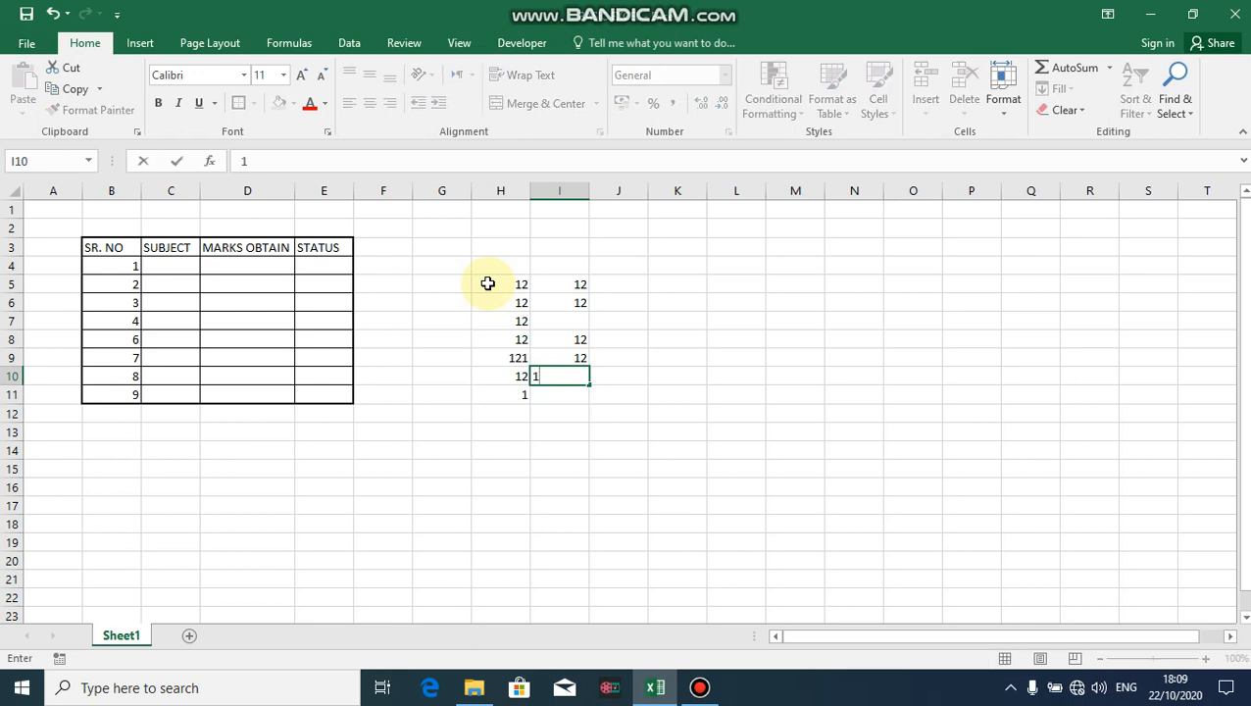
key("Return")
type("12")
key("Return")
- Delete the empty cell I7 with the Shift cells up option
key("Up")
key("Up")
key("Up")
key("Up")
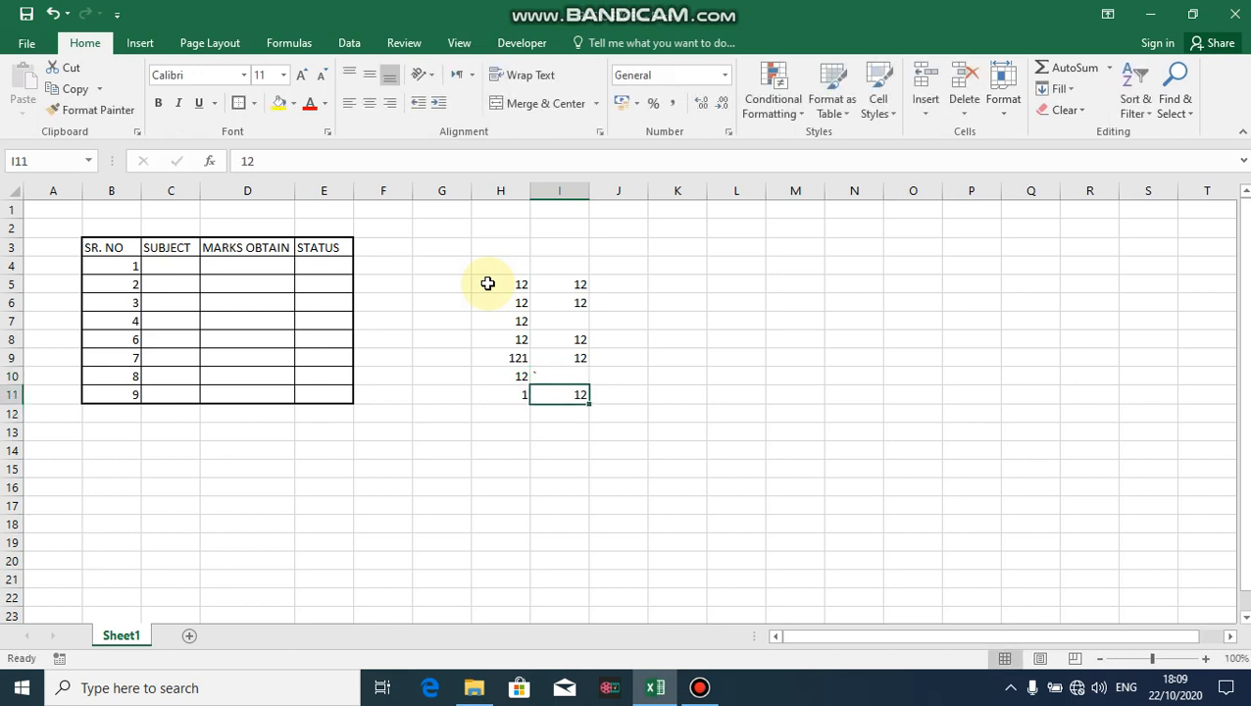
key("Up")
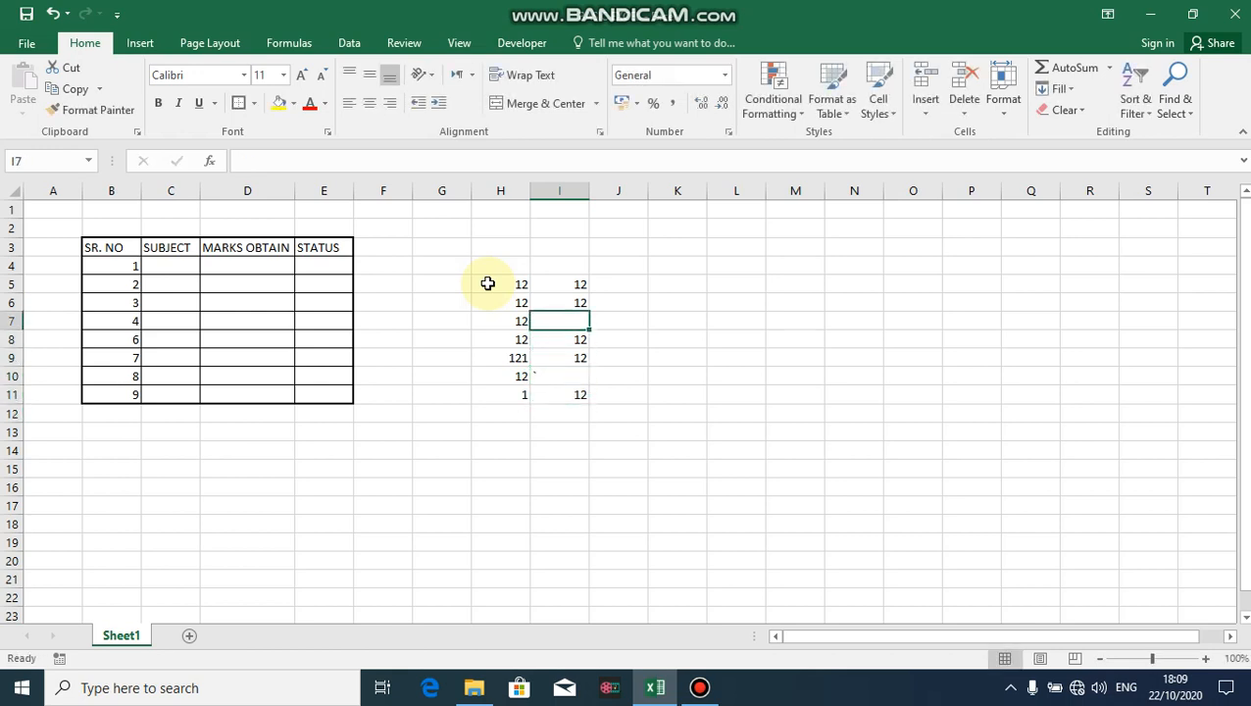
left_click(562, 372)
left_click(560, 322)
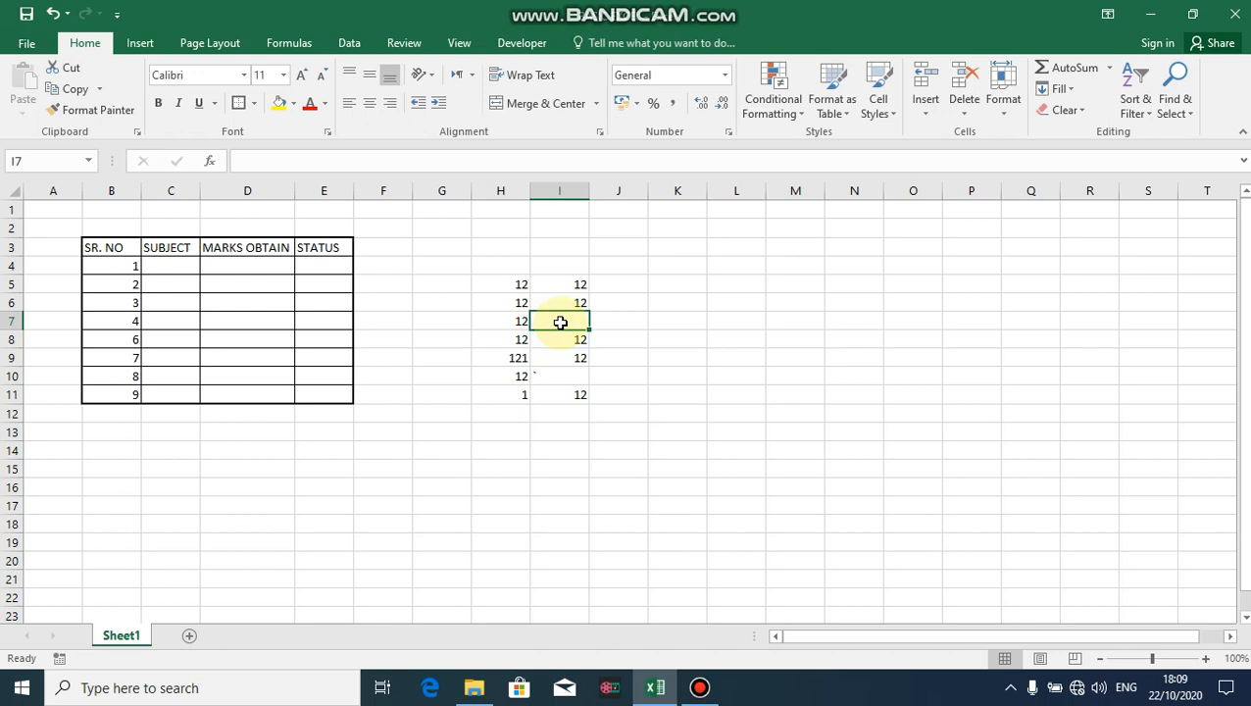
right_click(560, 323)
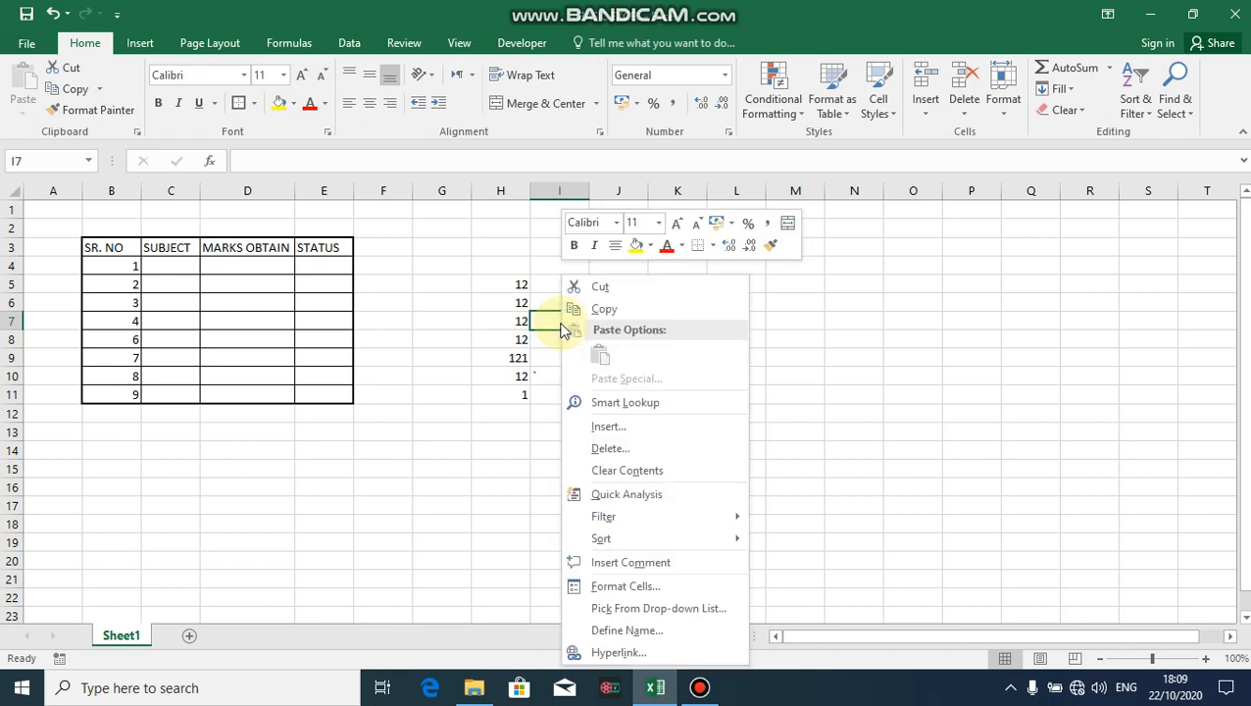
left_click(605, 445)
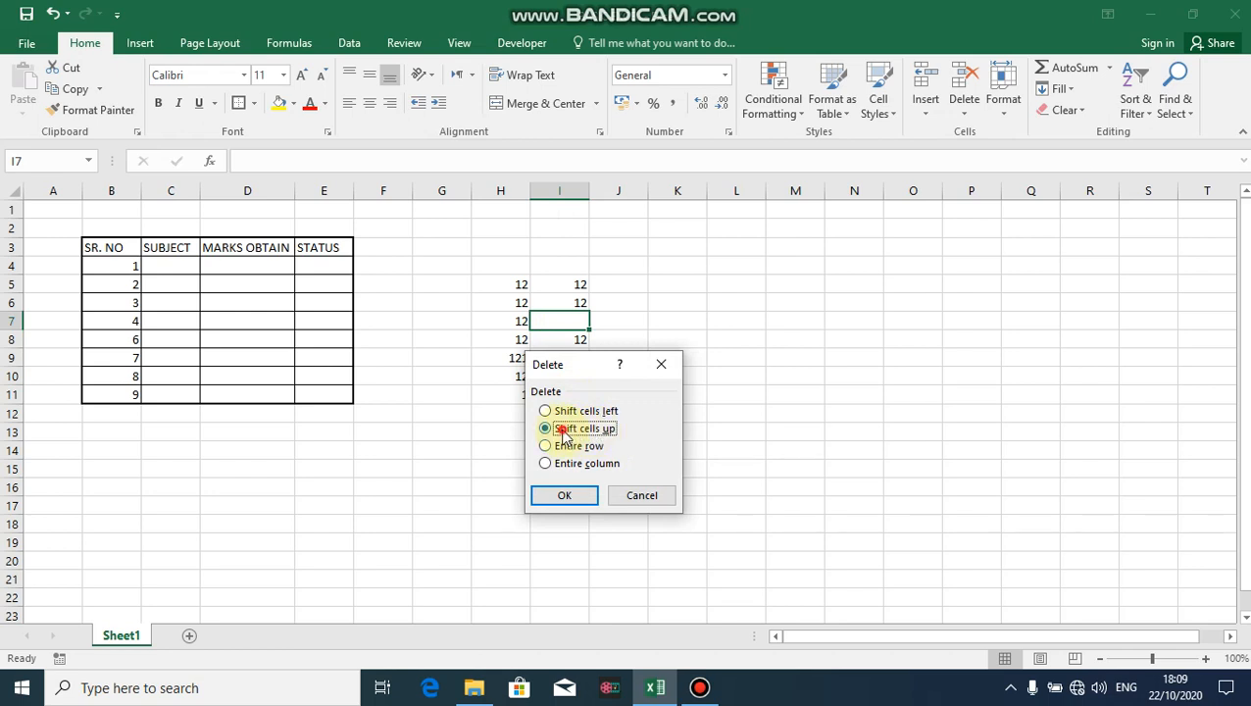
left_click(559, 496)
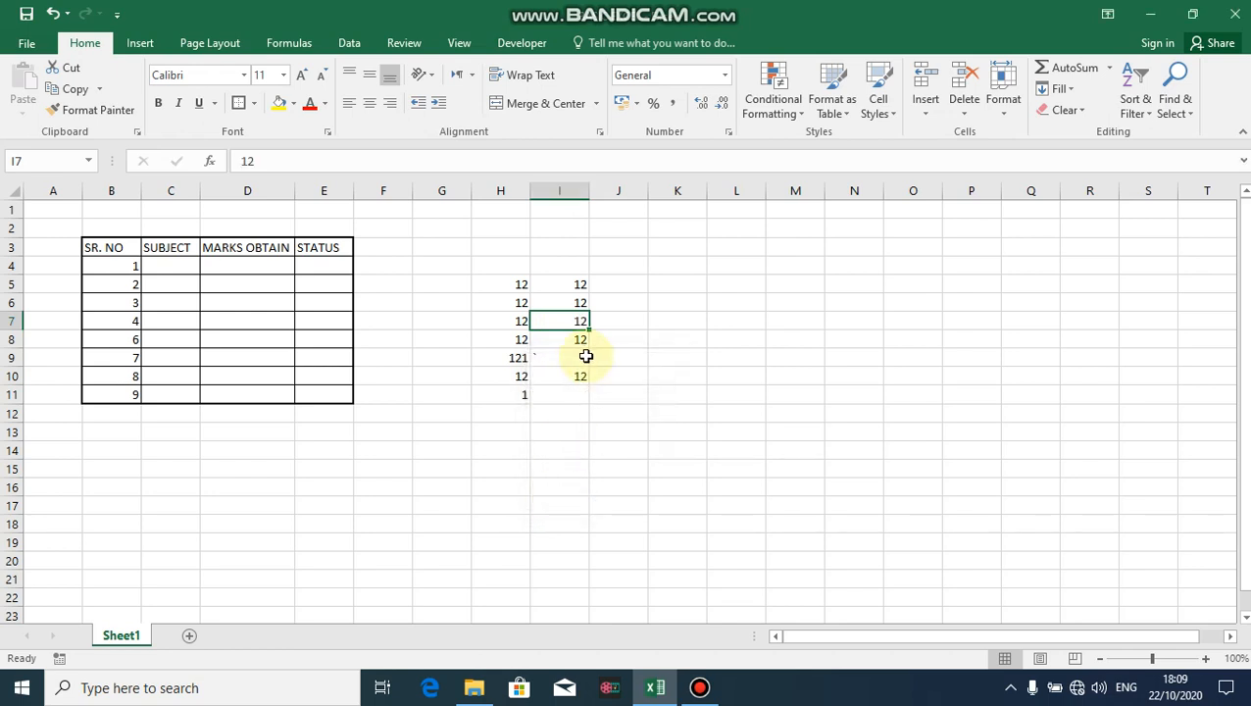
- Delete cell I9, which holds the backtick, shifting the cells below it up
left_click(585, 356)
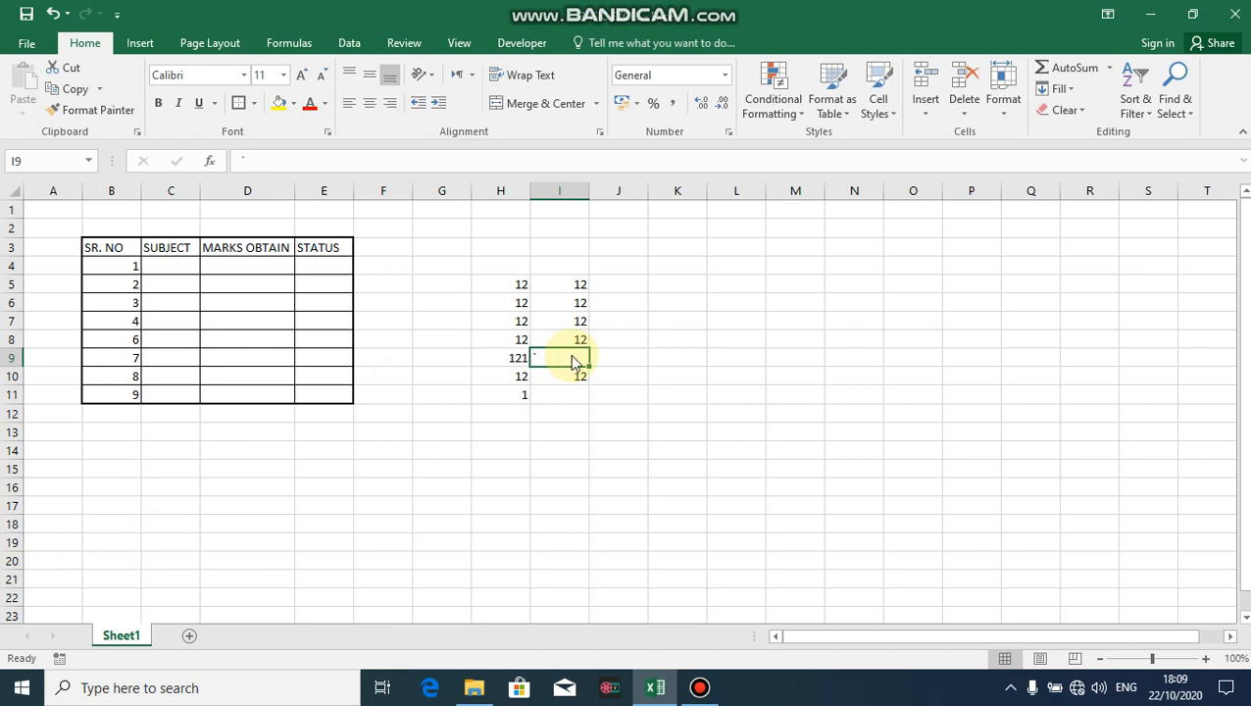
key("ctrl+minus")
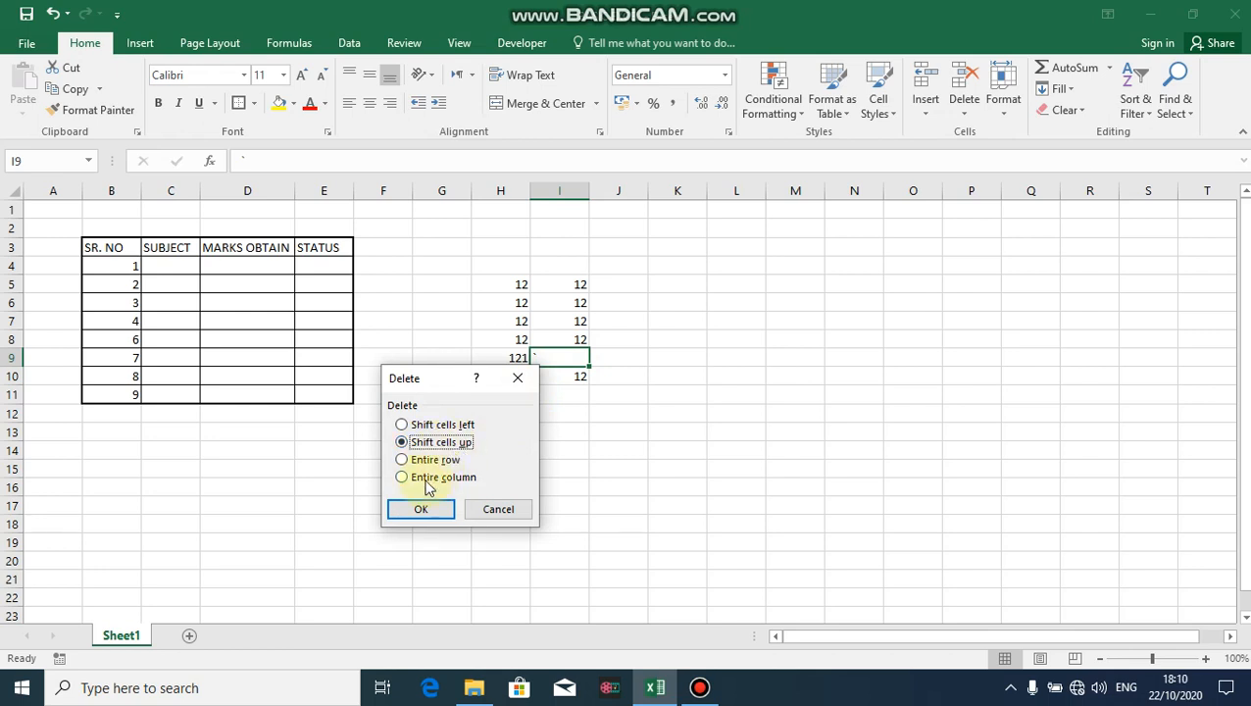
left_click(403, 507)
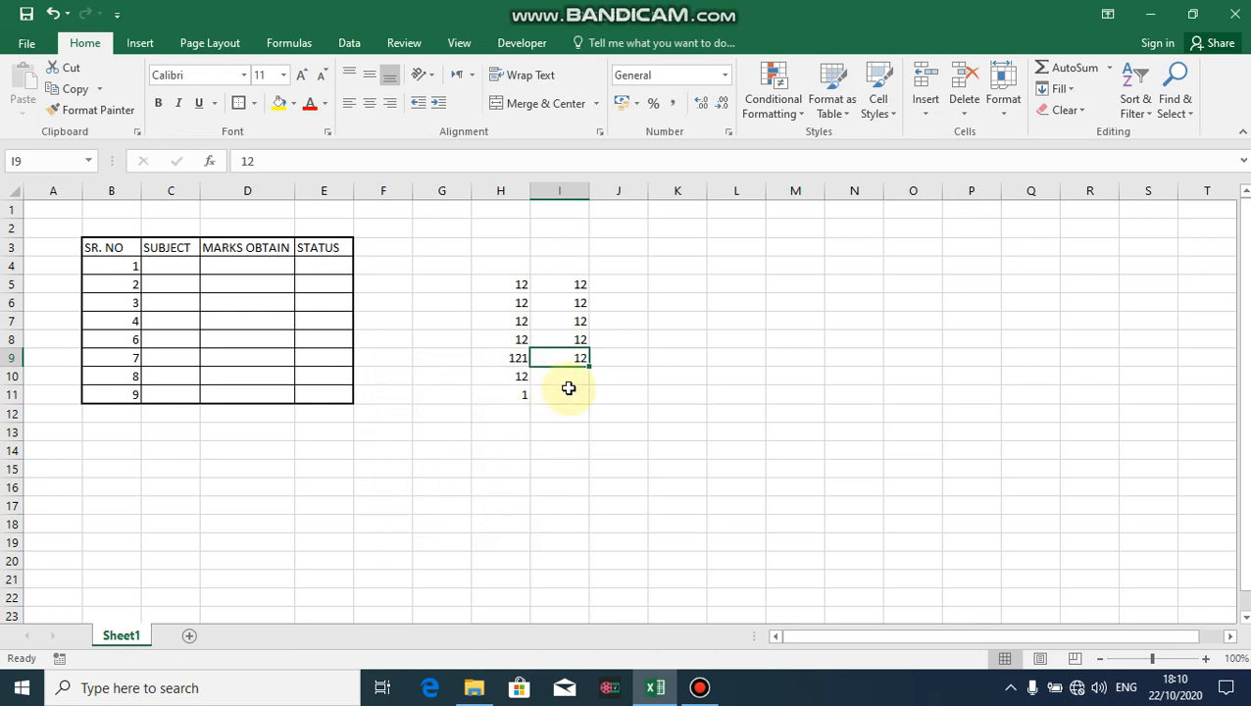
left_click(575, 338)
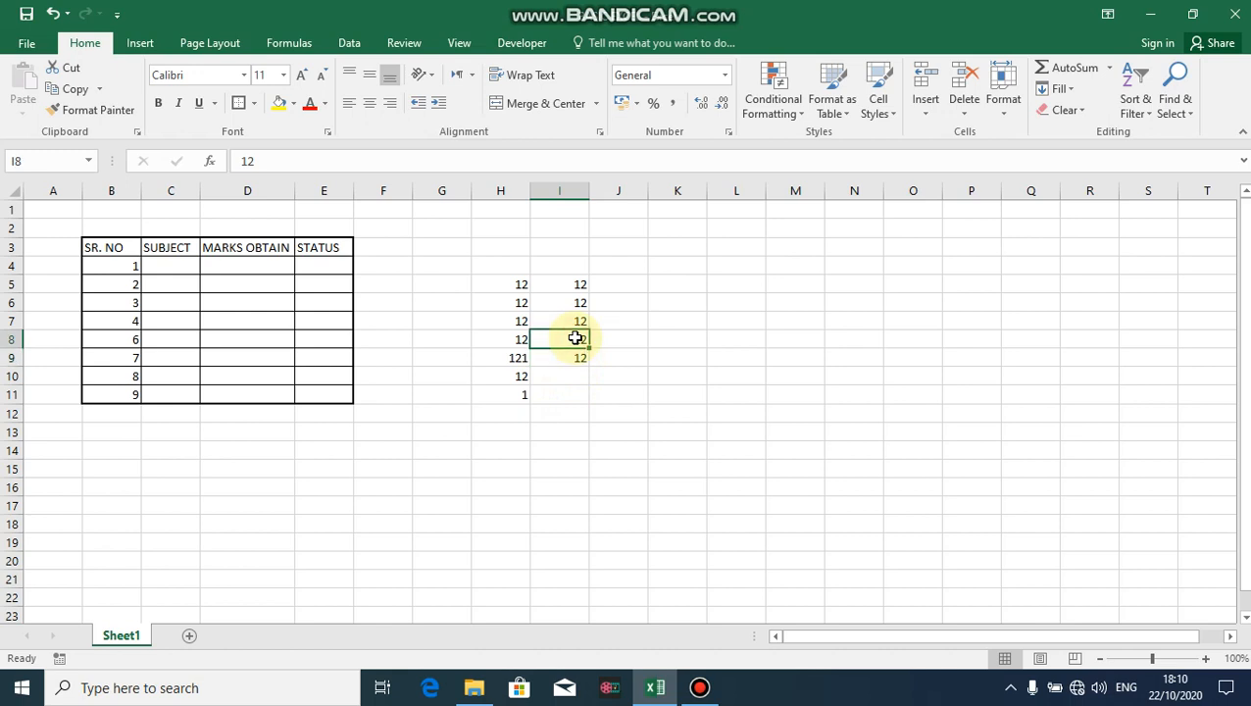
- Insert a blank cell at I8 with the Shift cells down option and enter 12 in it
key("ctrl+shift+plus")
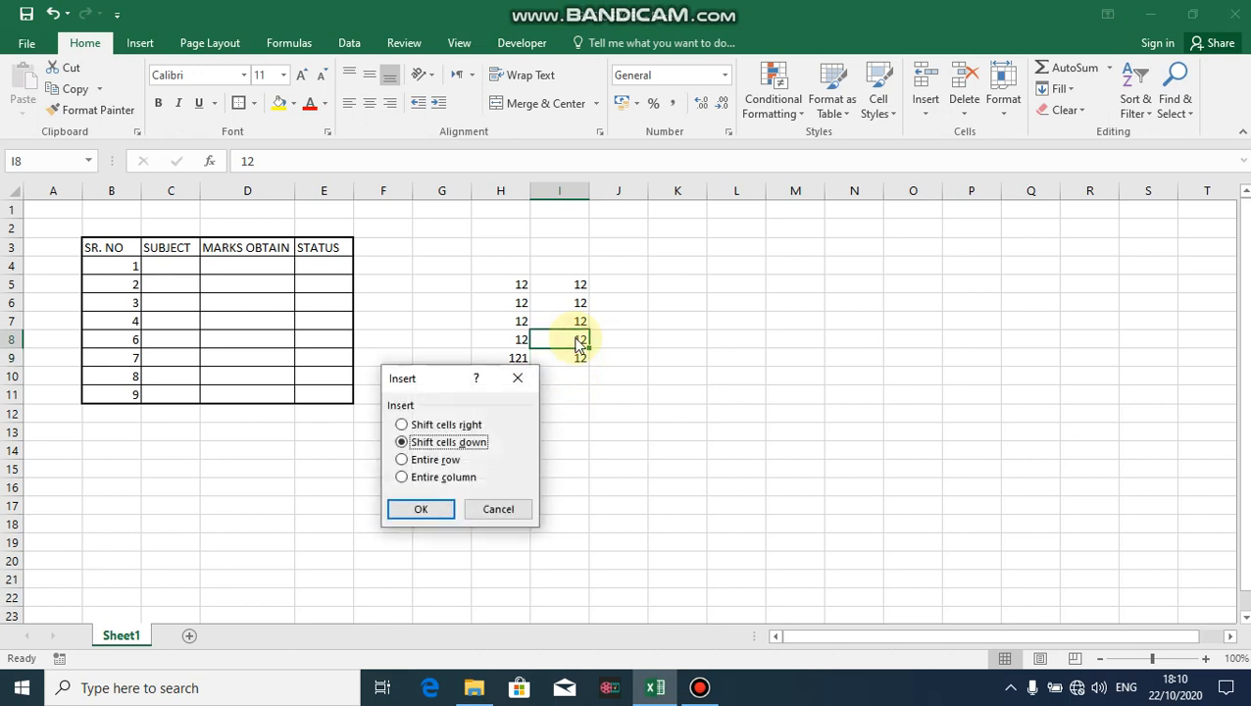
left_click(420, 508)
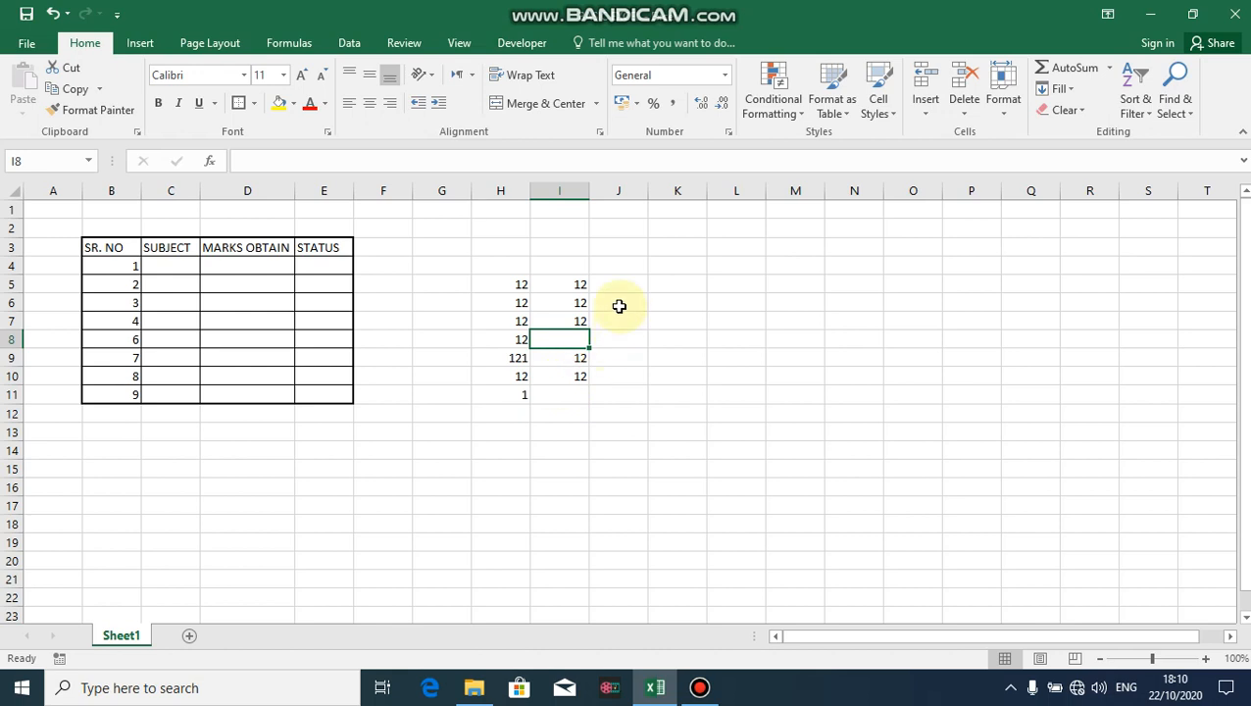
type("12")
key("Return")
key("Up")
key("Up")
key("Up")
key("Right")
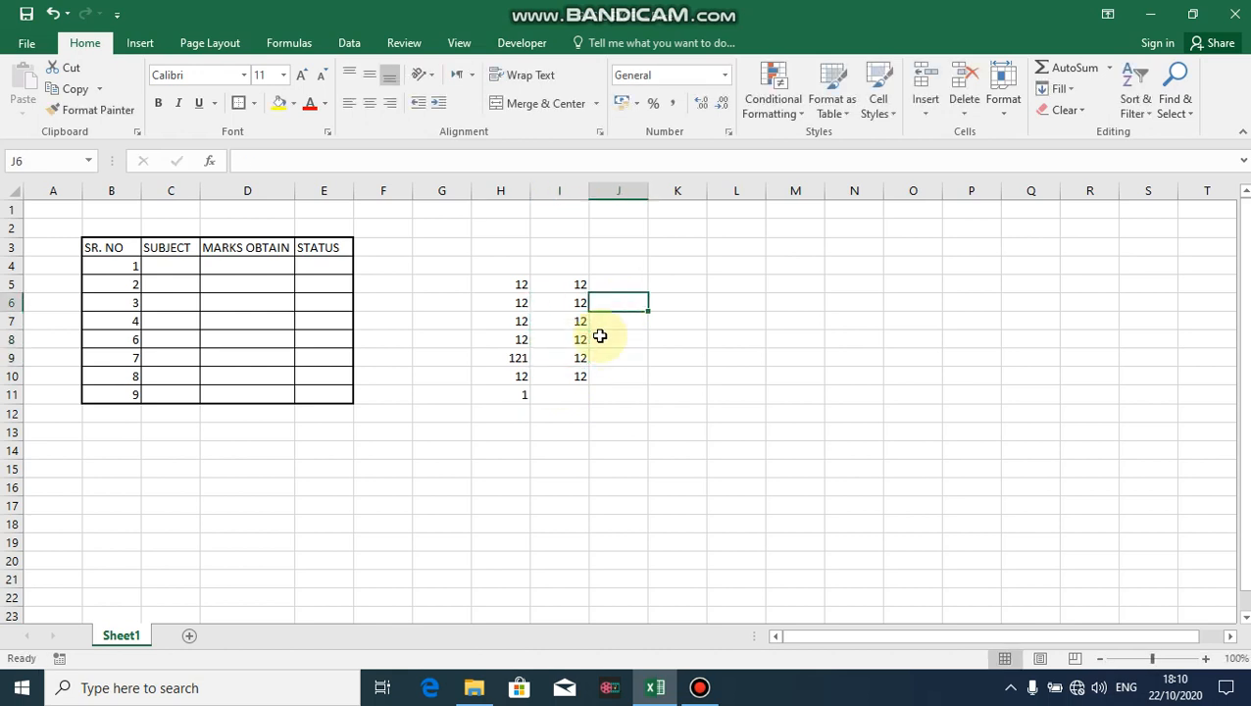
- Copy cells I5 to I10 into L5 to L10 and clear the pasted values
left_click(603, 284)
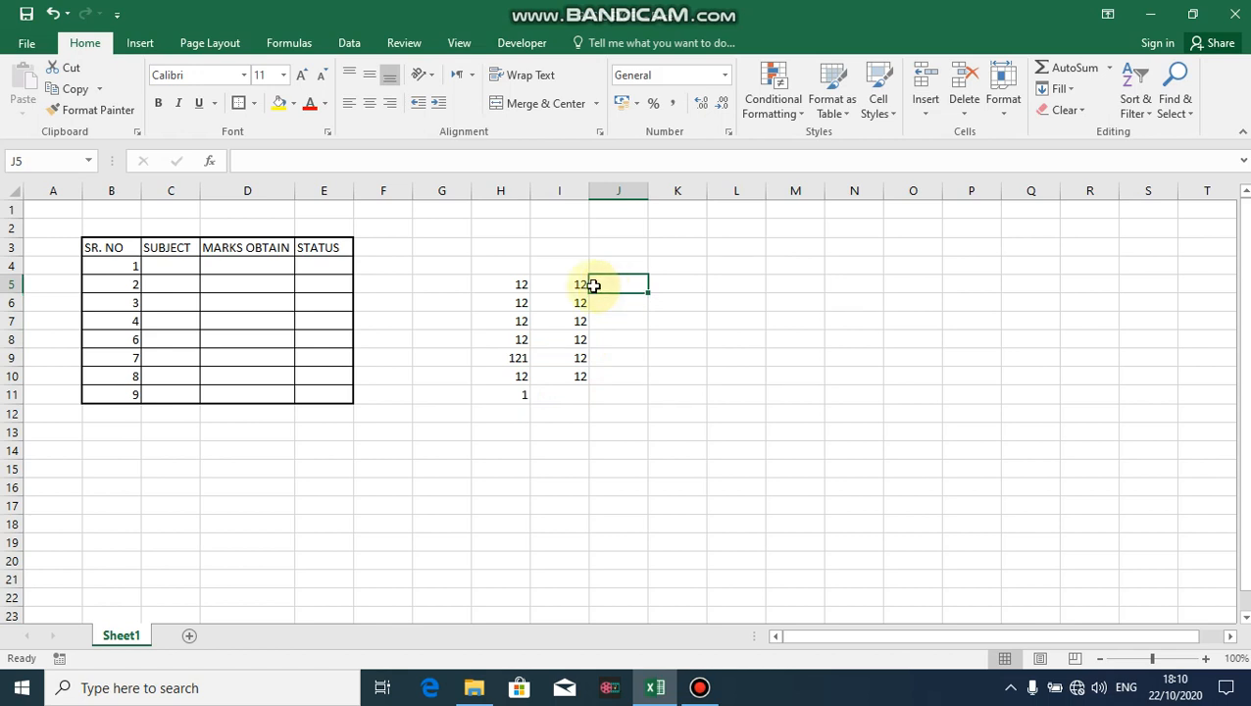
left_click(581, 283)
key("shift+Down")
key("shift+Down")
key("shift+Down")
key("shift+Down")
key("shift+Down")
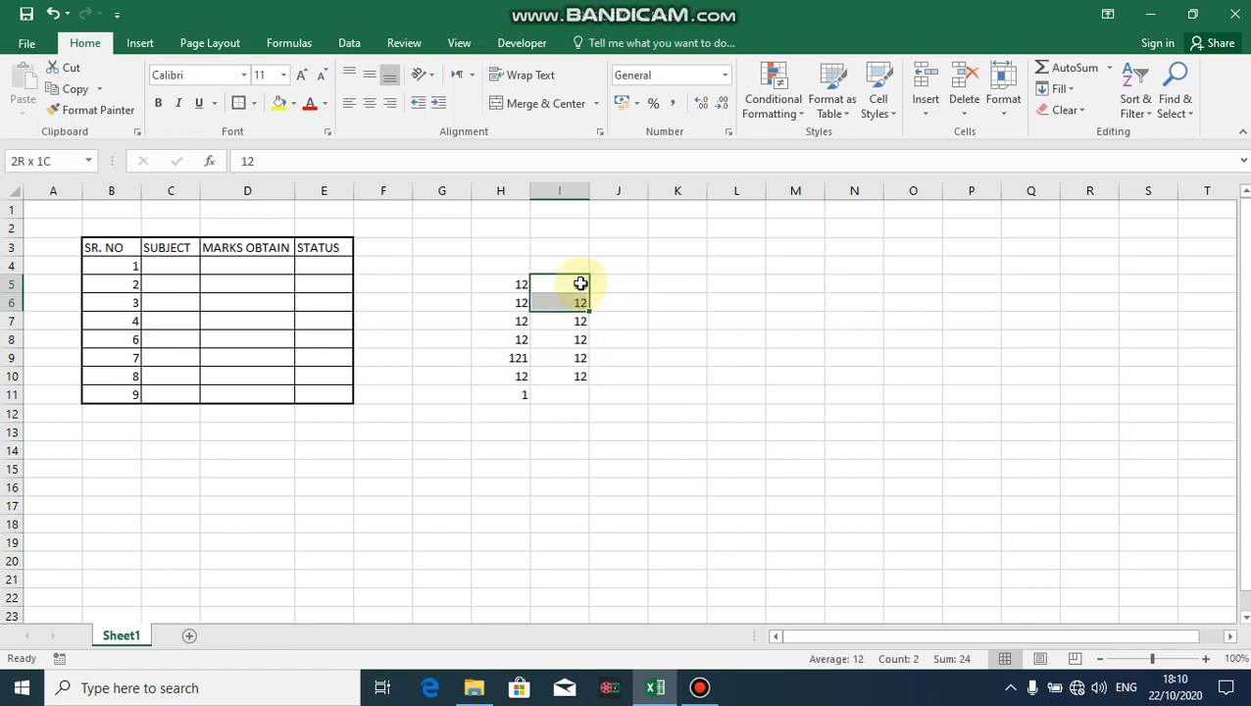
key("ctrl+c")
key("Right")
key("Right")
key("Right")
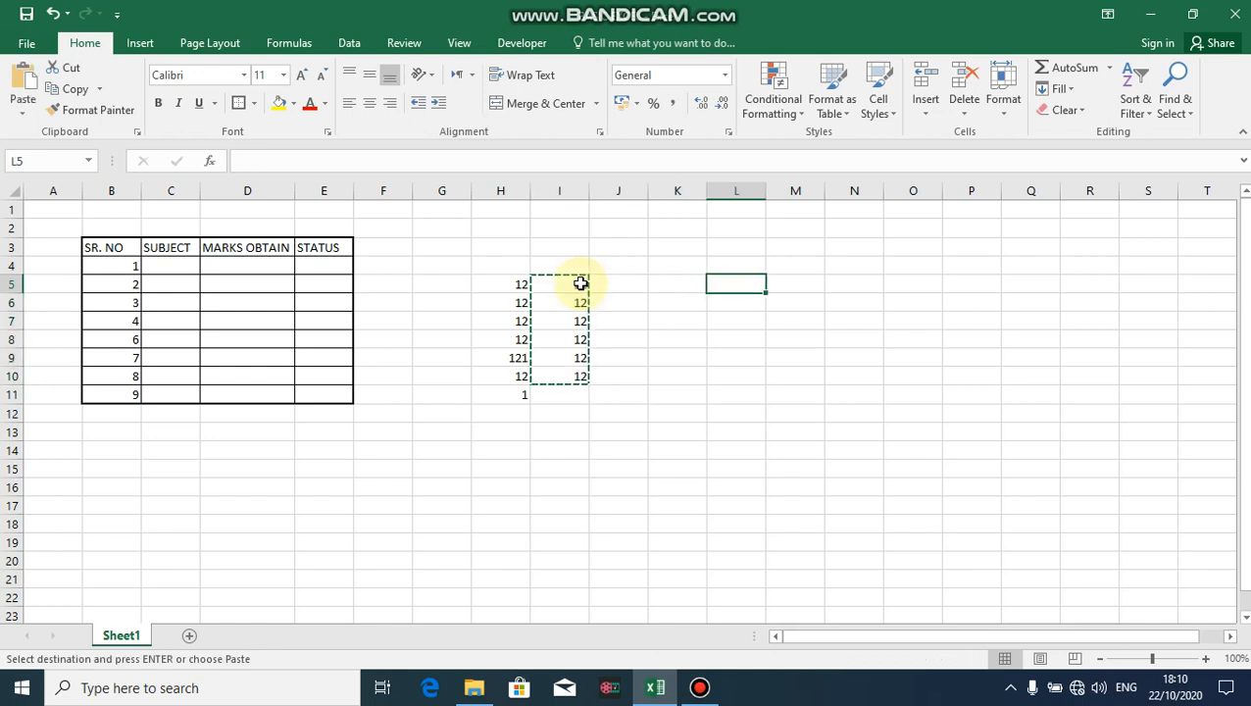
key("ctrl+v")
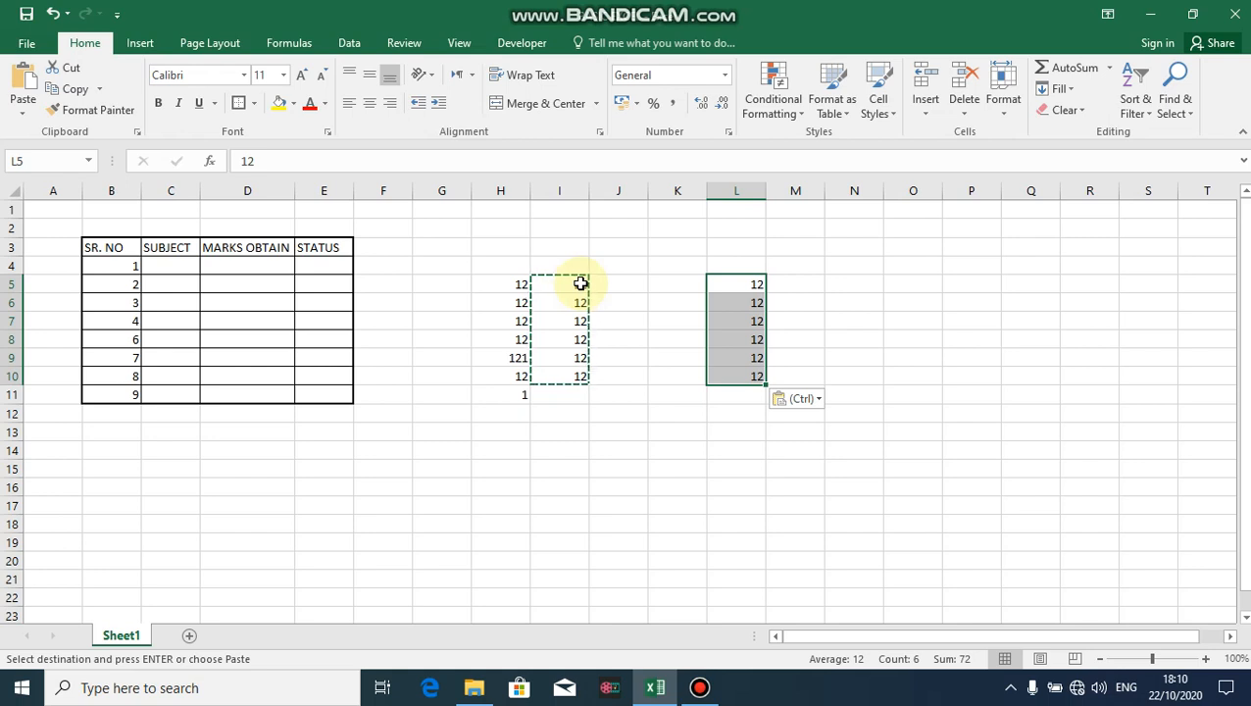
key("Delete")
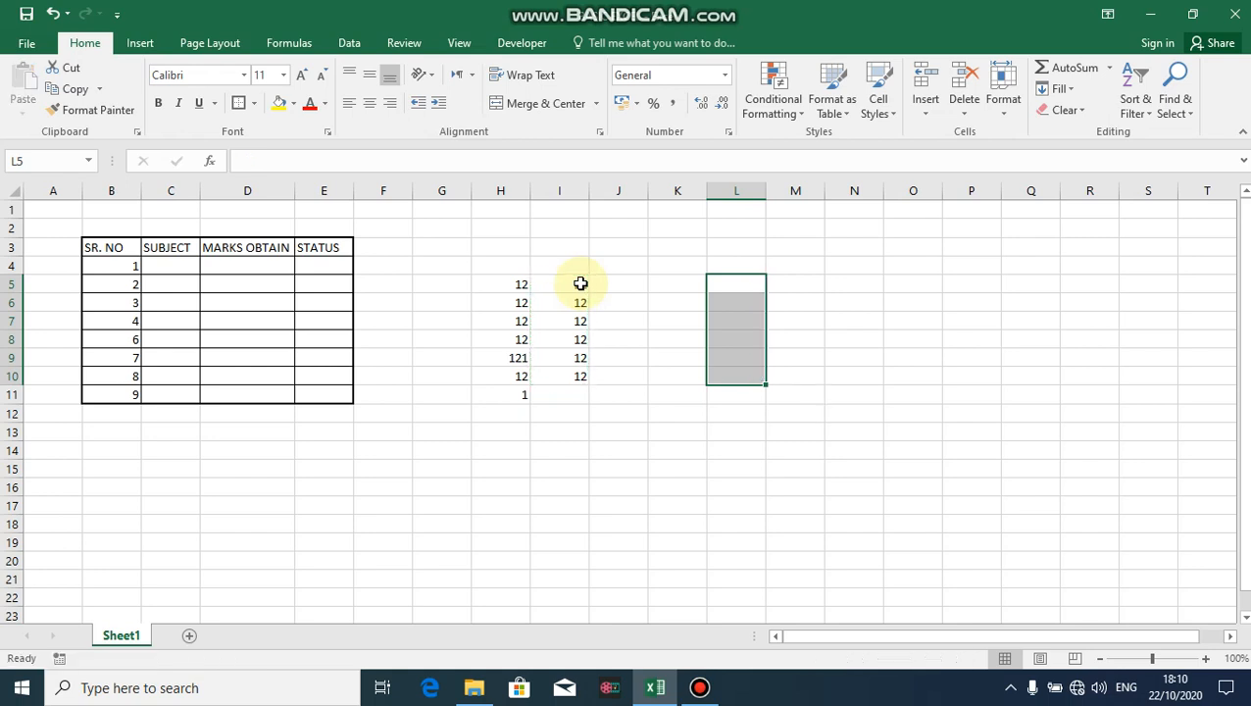
- Copy the range I5 to I10 and paste it at L5 with the regular Paste option
left_click(580, 283)
key("shift+Down")
key("shift+Down")
key("shift+Down")
key("shift+Down")
key("shift+Down")
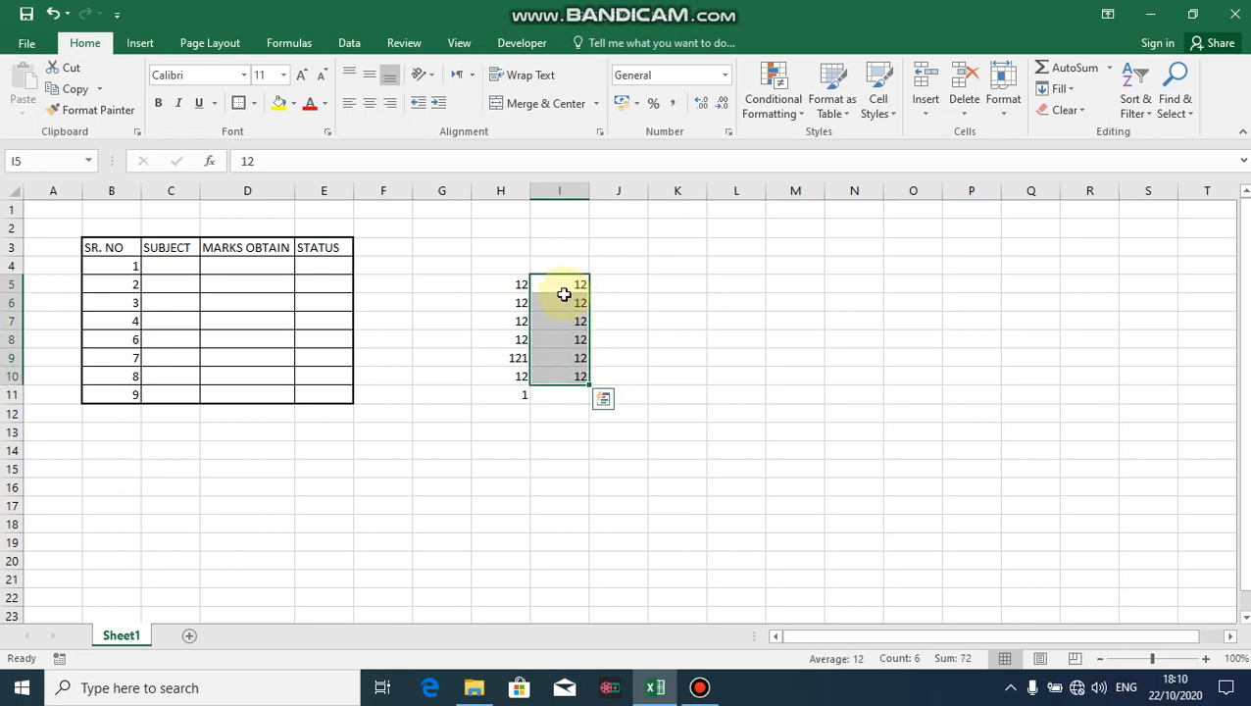
right_click(563, 295)
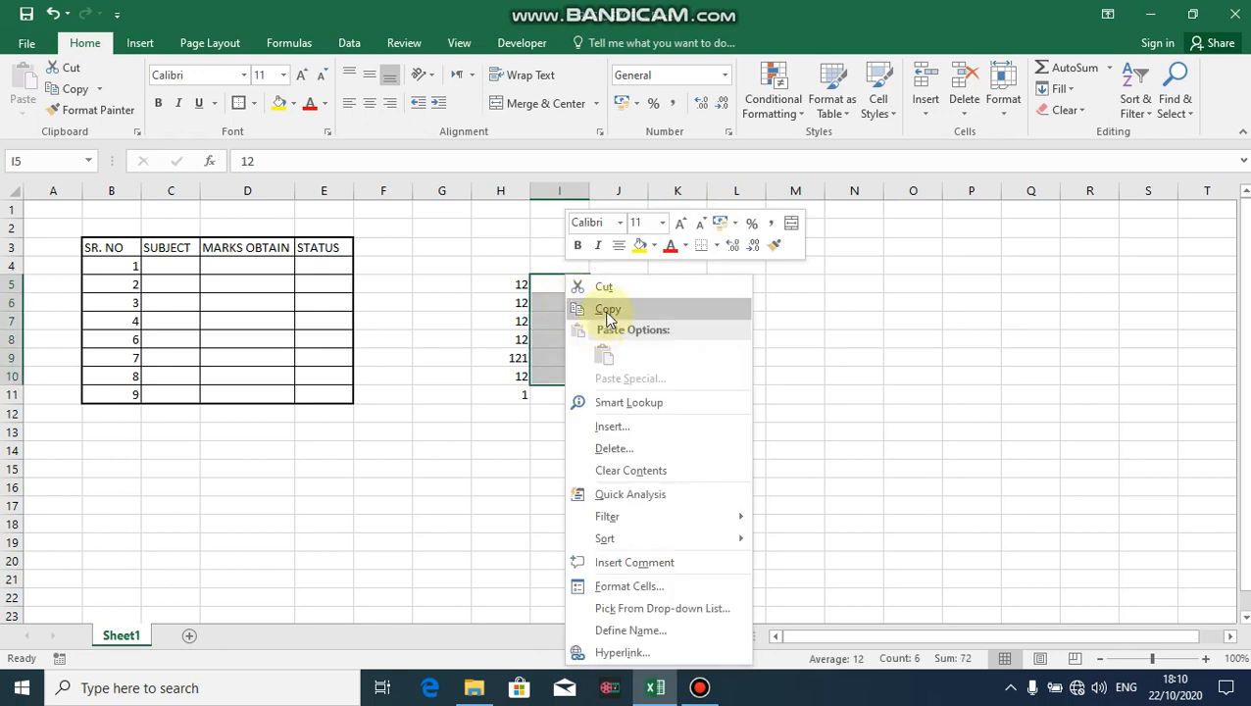
left_click(608, 309)
left_click(725, 282)
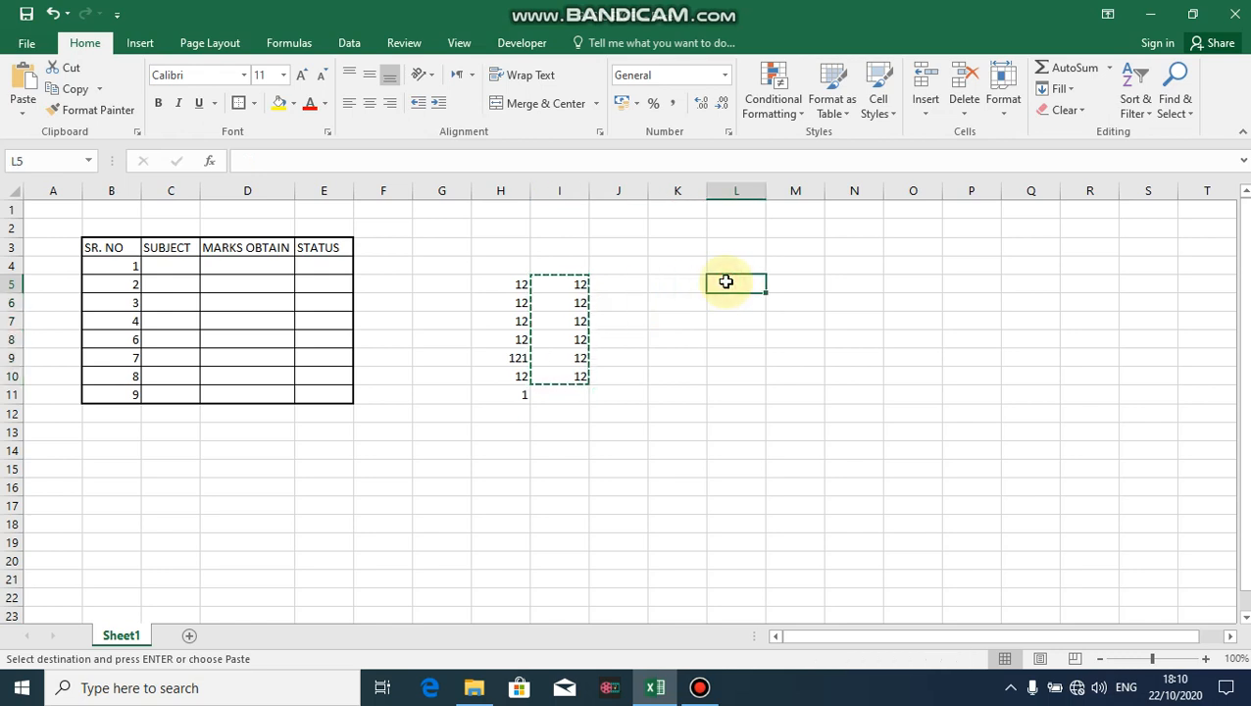
right_click(726, 284)
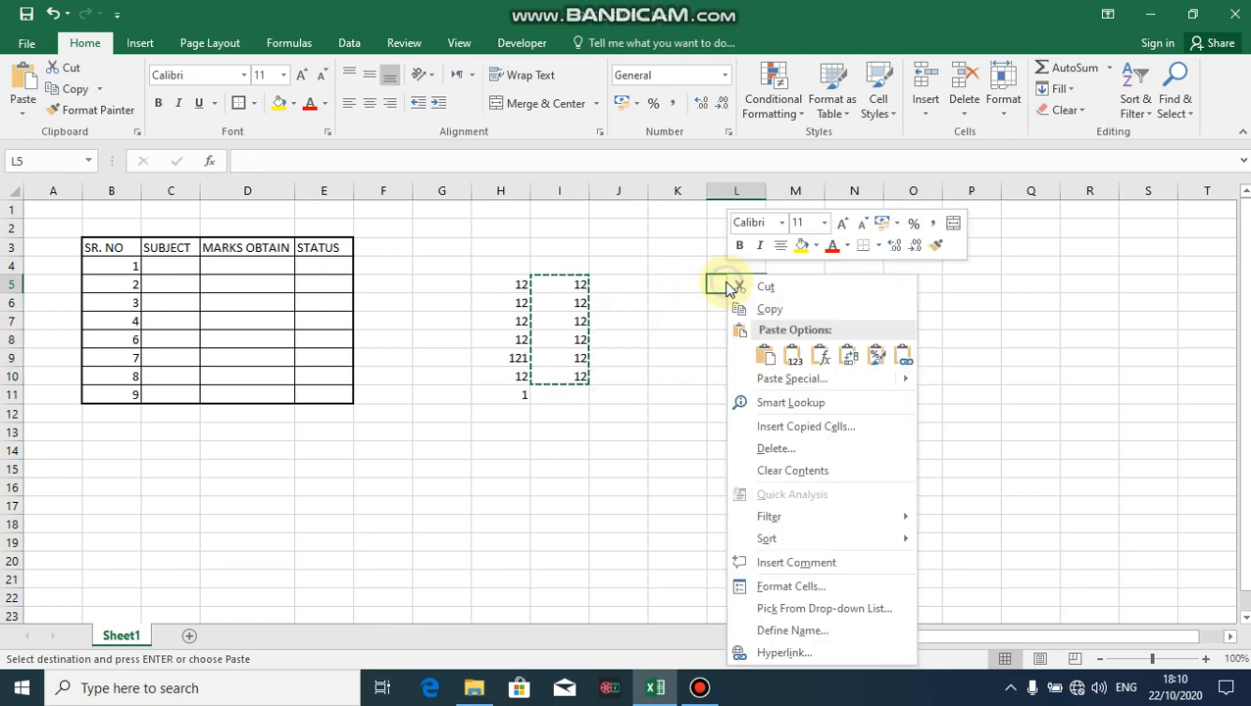
left_click(768, 361)
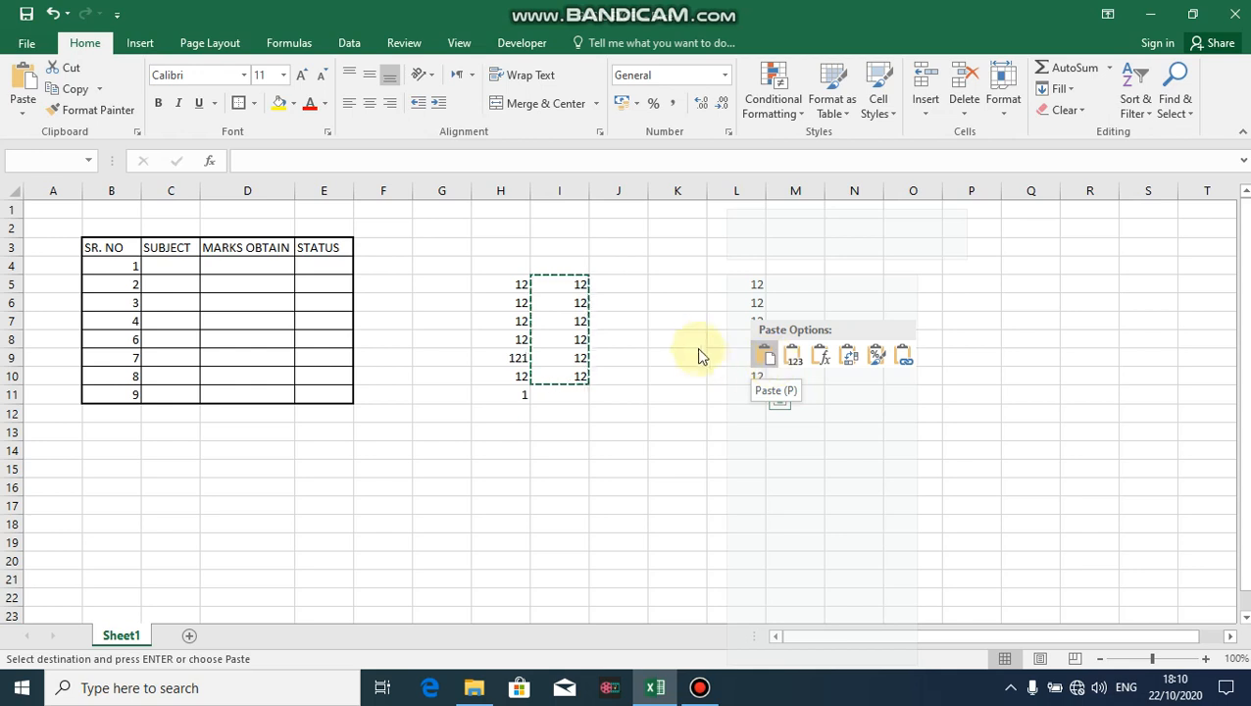
right_click(724, 286)
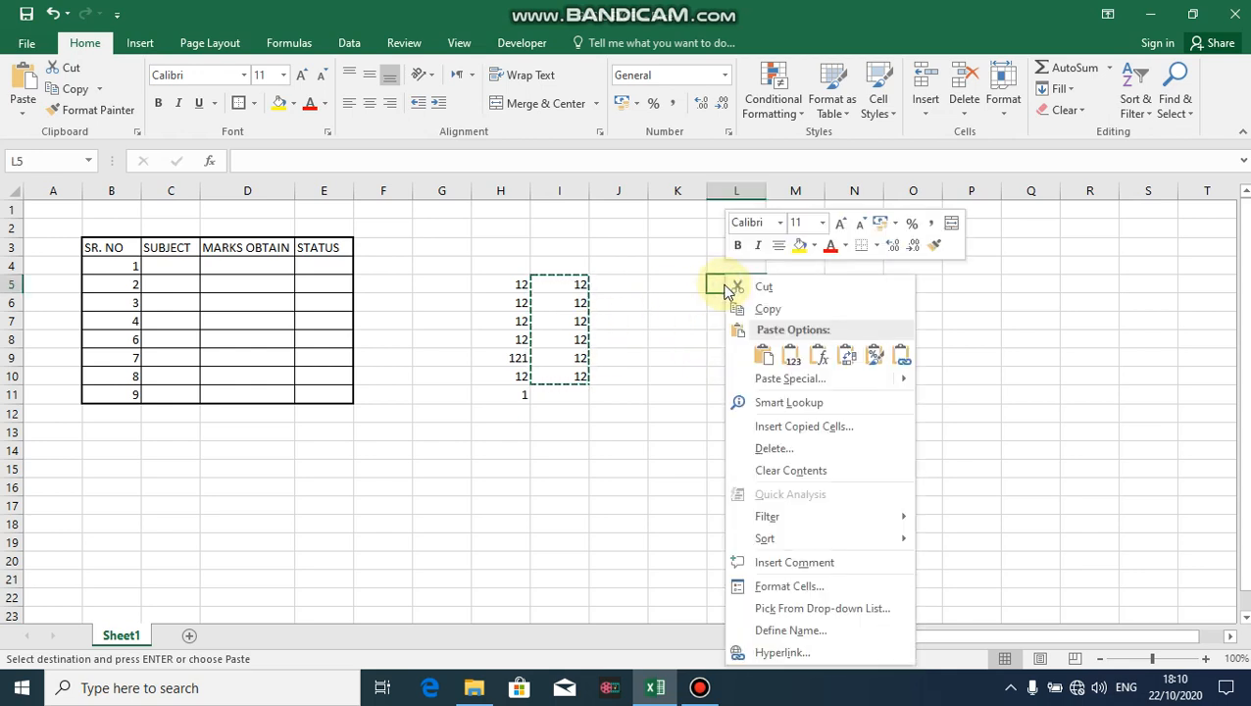
left_click(763, 354)
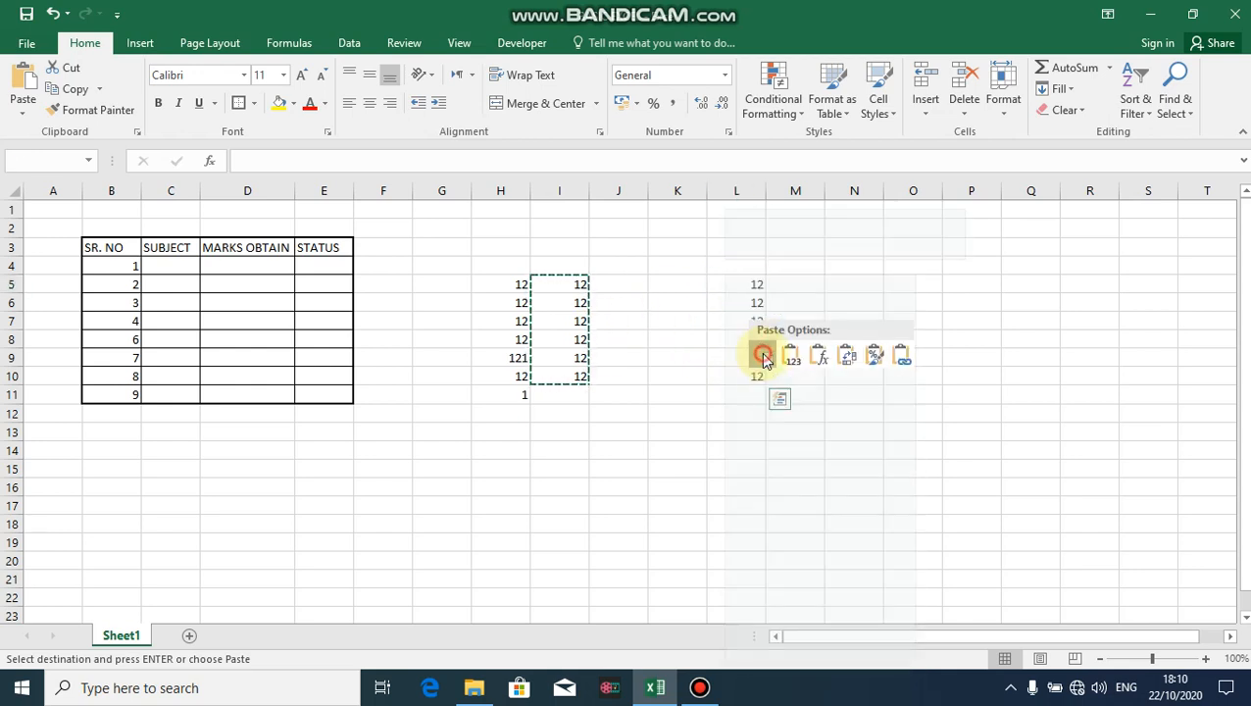
left_click(689, 354)
- Clear the pasted values from cells L5 to L10
left_click_drag(753, 282, 755, 284)
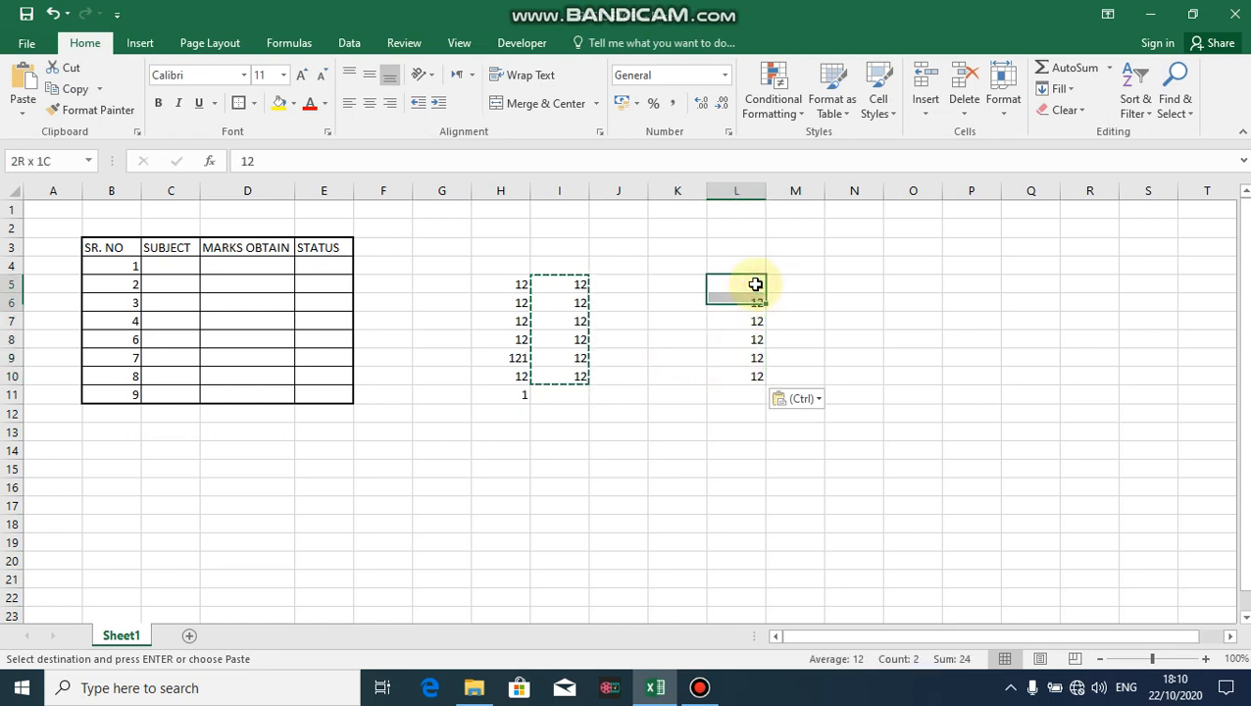
key("shift+Down")
key("shift+Down")
key("shift+Down")
key("shift+Down")
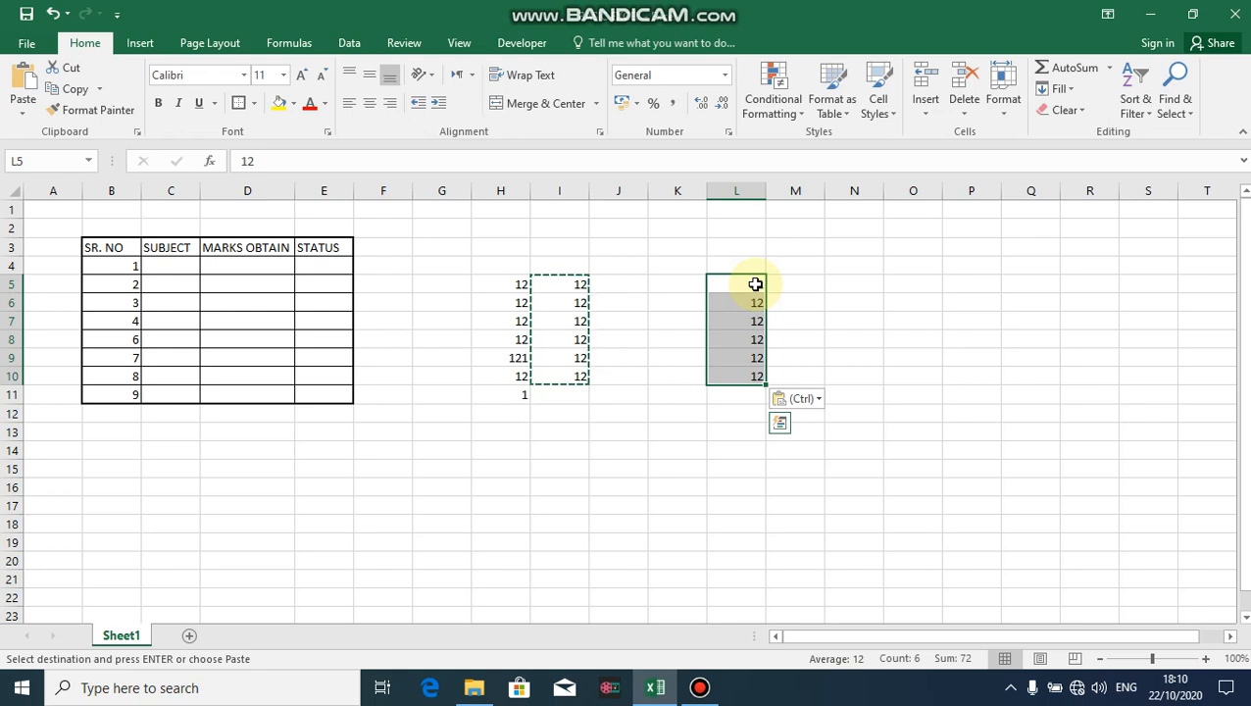
key("Delete")
- Fill cells J5 to J10 with the values of the adjacent cells in column I
key("Left")
key("Left")
key("Left")
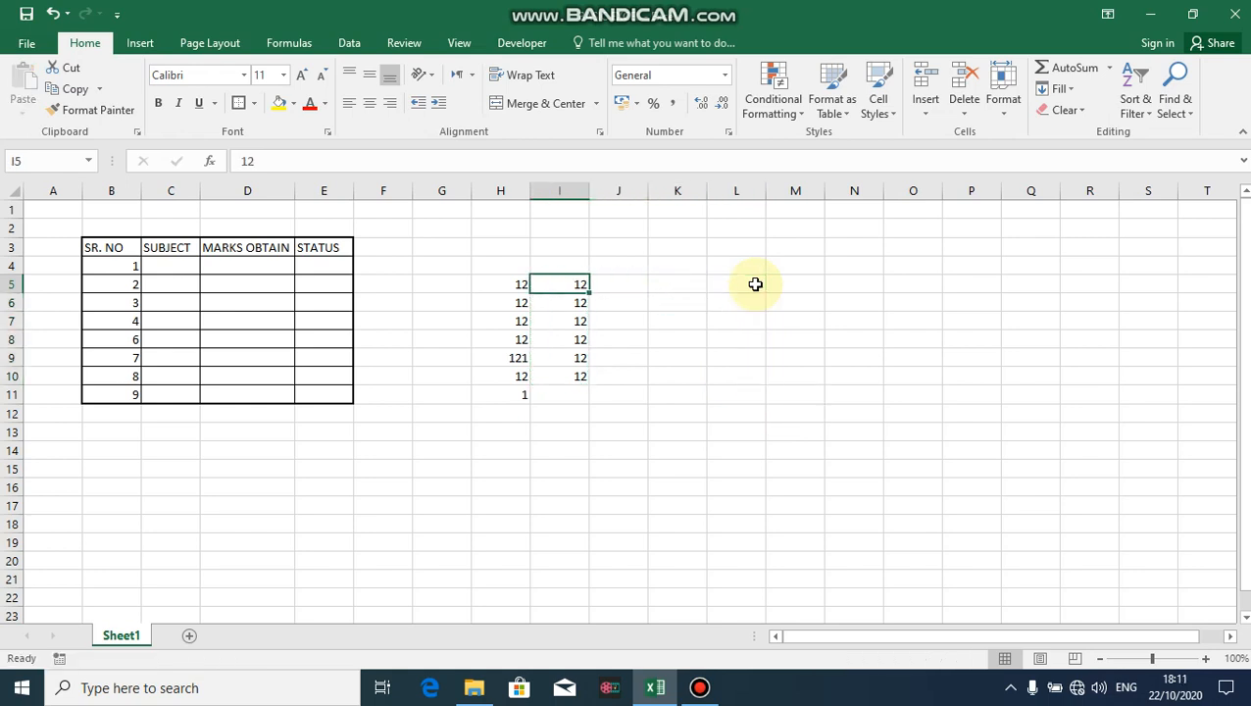
key("Right")
key("shift+Down")
key("shift+Down")
key("shift+Down")
key("shift+Down")
key("shift+Down")
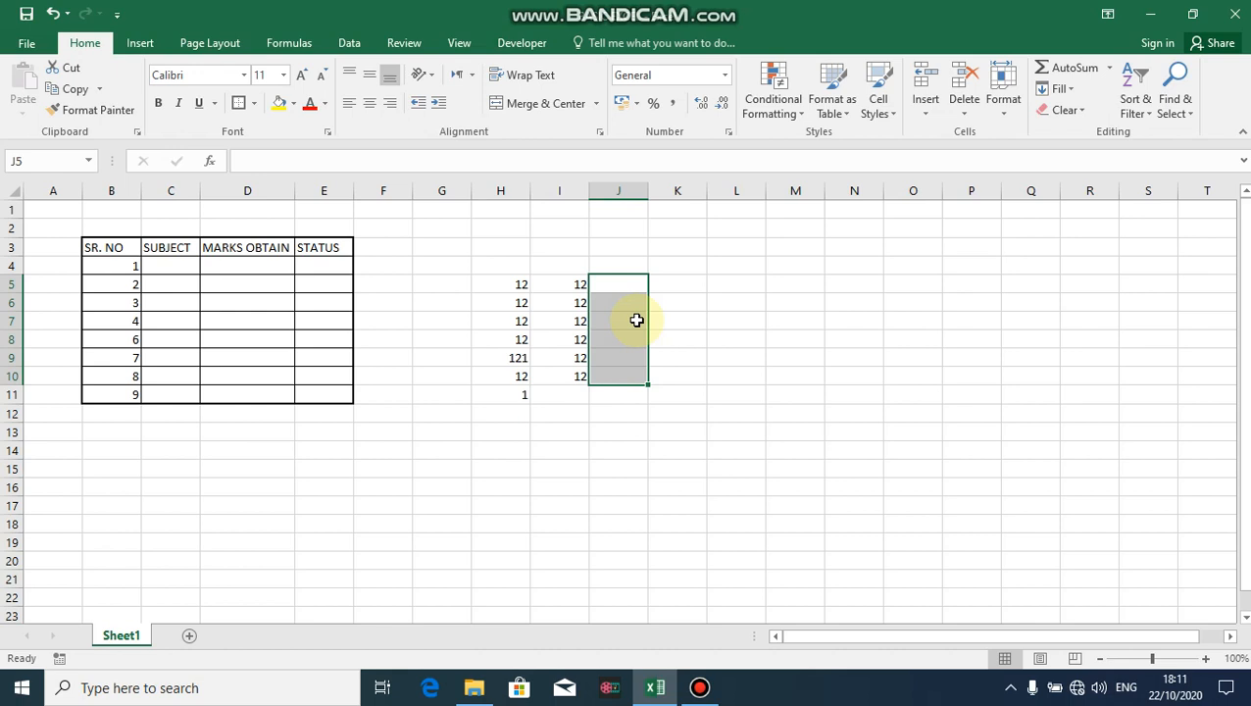
key("ctrl+v")
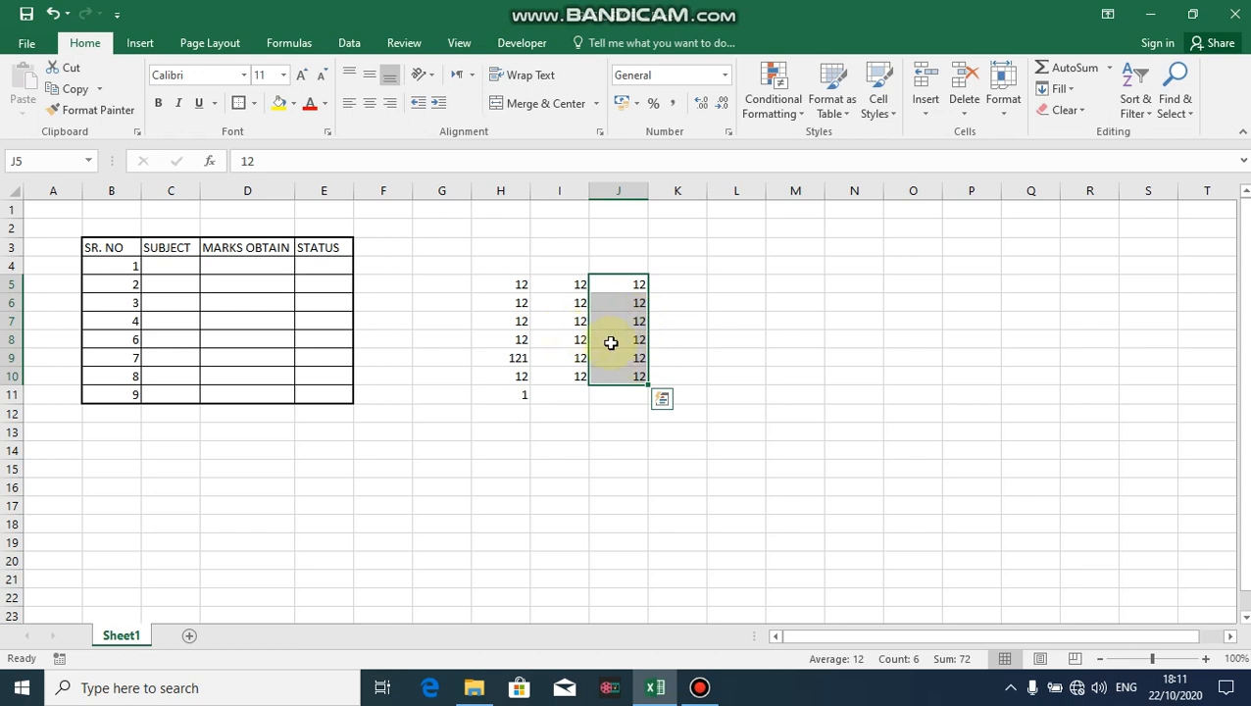
- Copy cells I10 and J10 into I11 and J11 and clear the pasted values
left_click(568, 396)
key("Up")
key("Up")
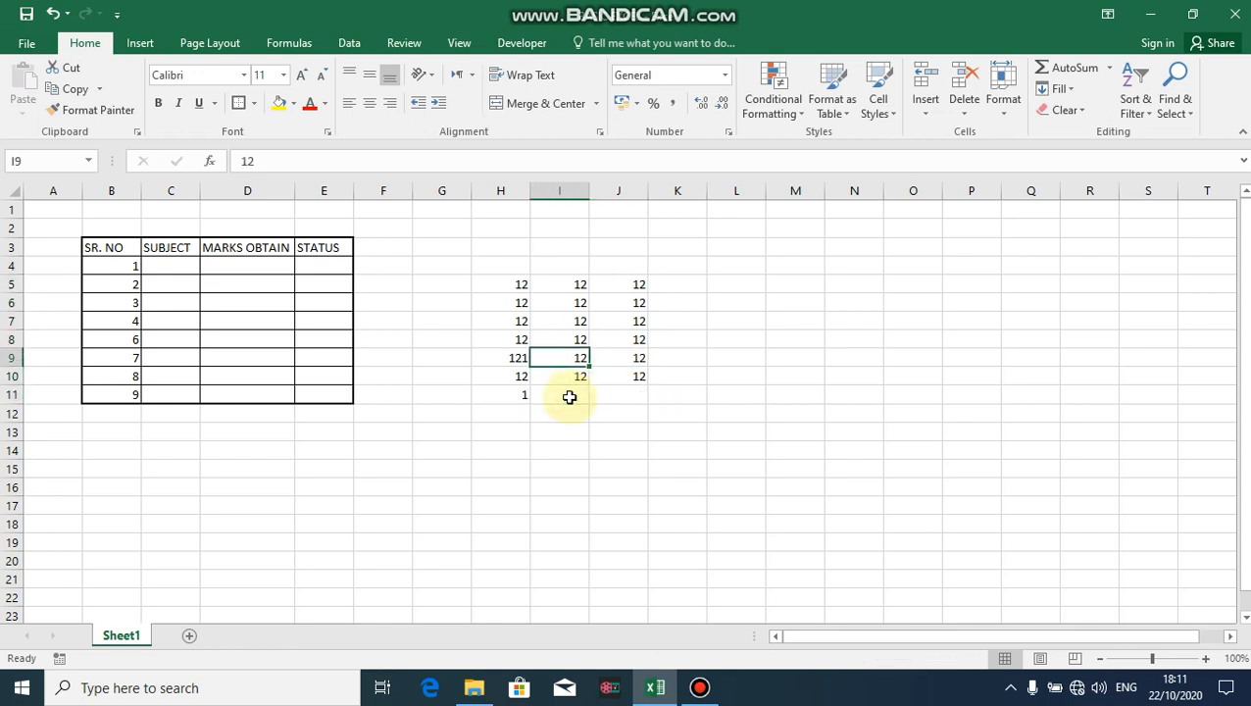
key("Down")
key("shift+Right")
key("ctrl+c")
left_click(568, 396)
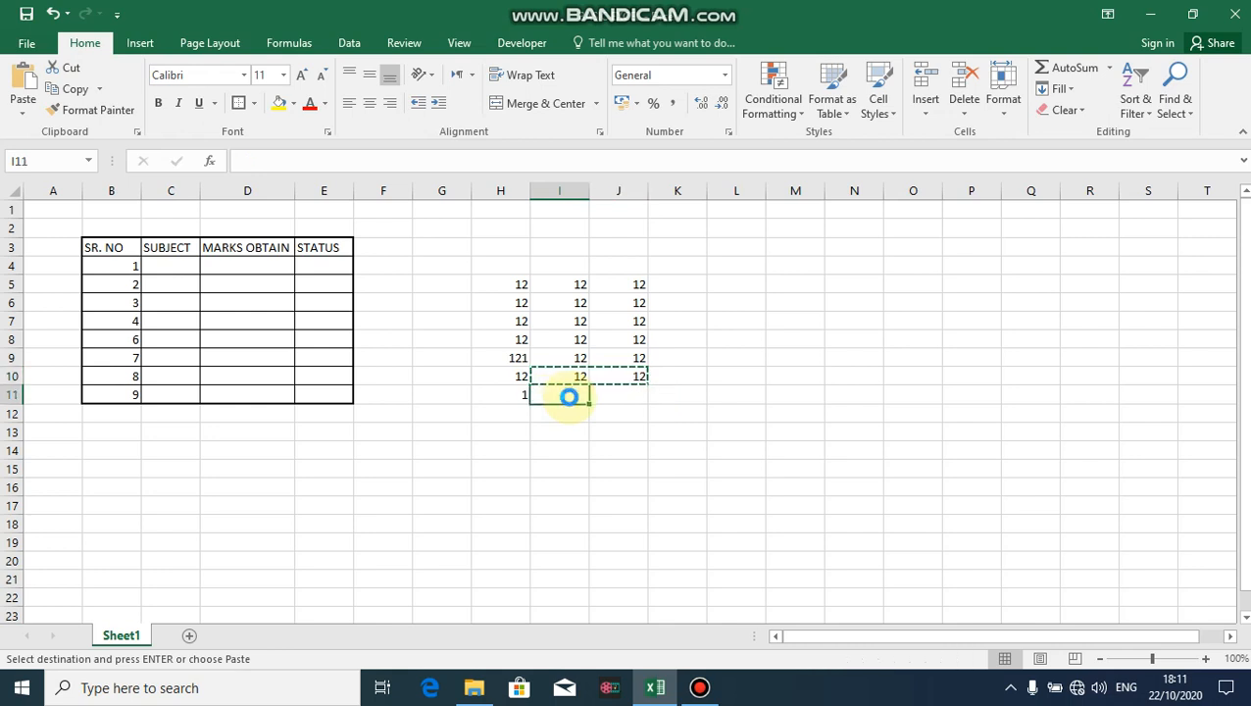
key("ctrl+v")
key("Delete")
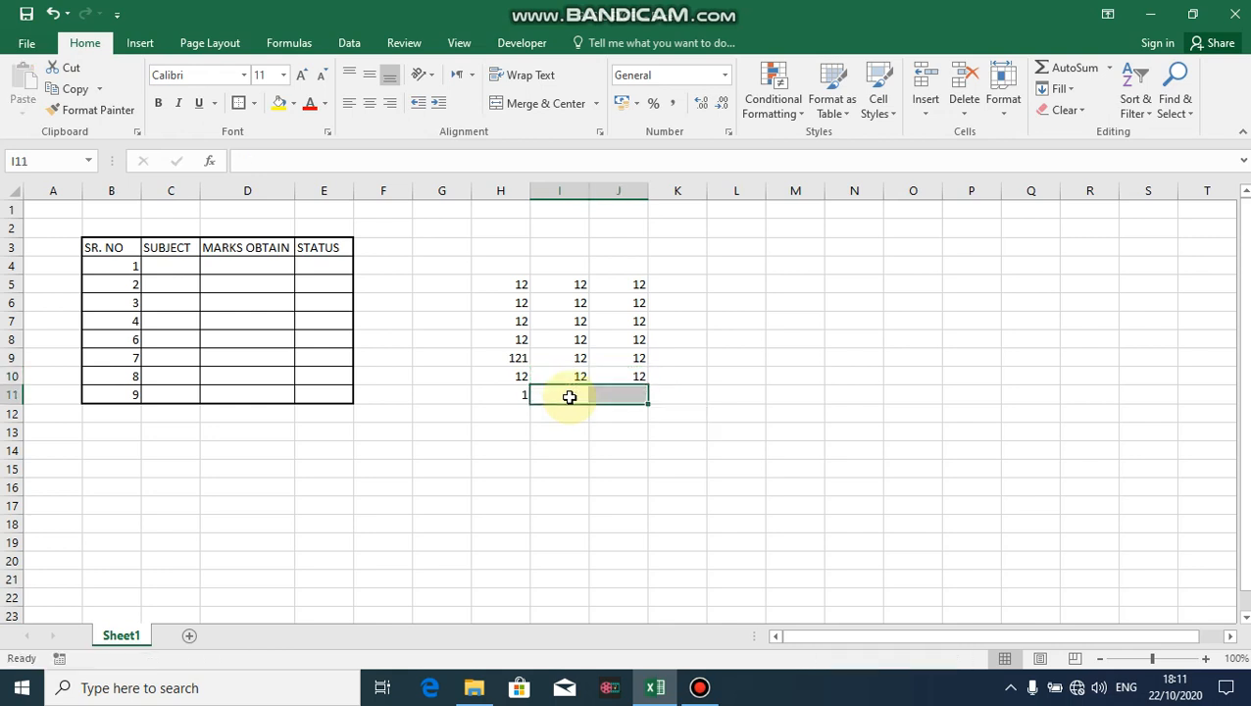
left_click(635, 283)
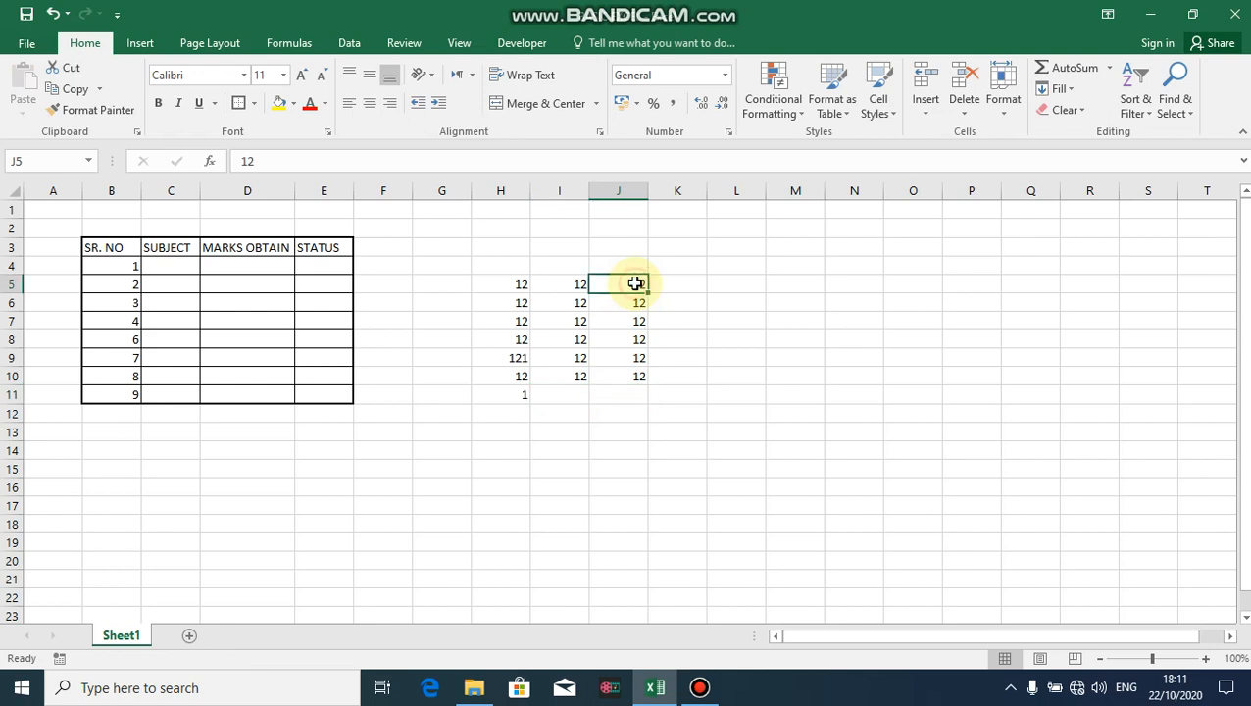
key("shift+Down")
key("shift+Down")
key("shift+Down")
key("shift+Down")
key("shift+Down")
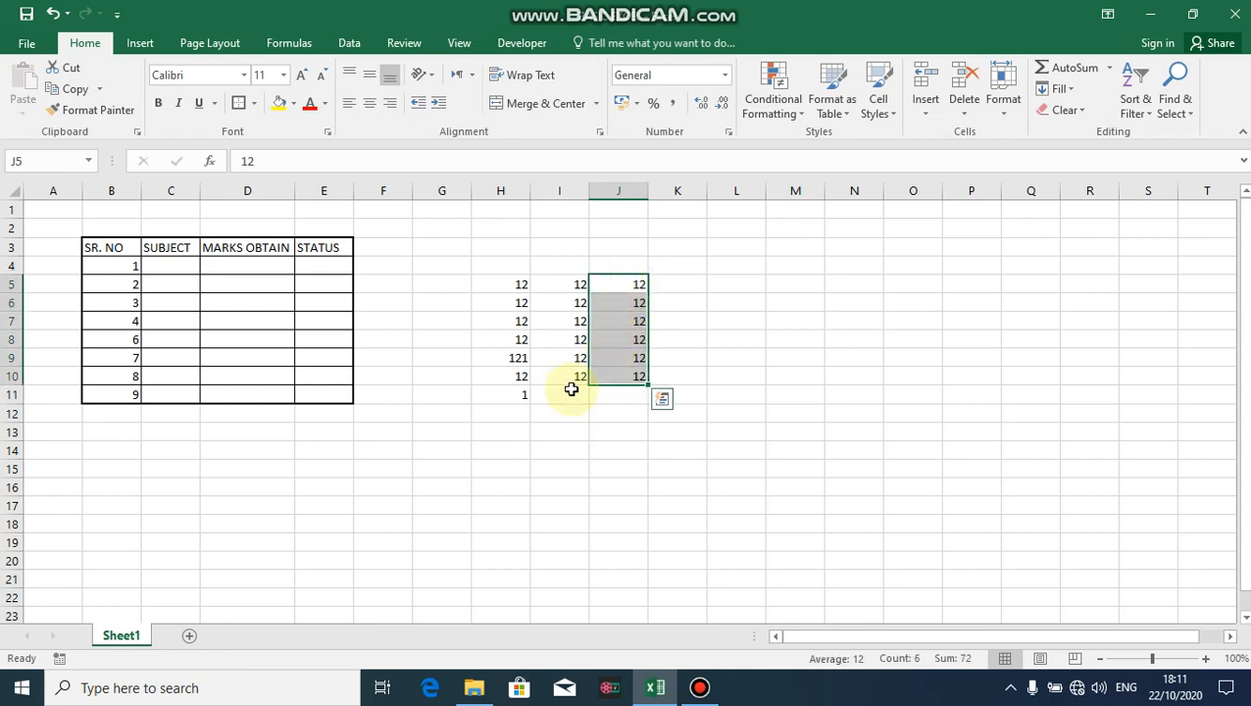
- Fill cells I11 and J11 down from the values in row 10
left_click(557, 395)
key("shift+Right")
key("shift+Right")
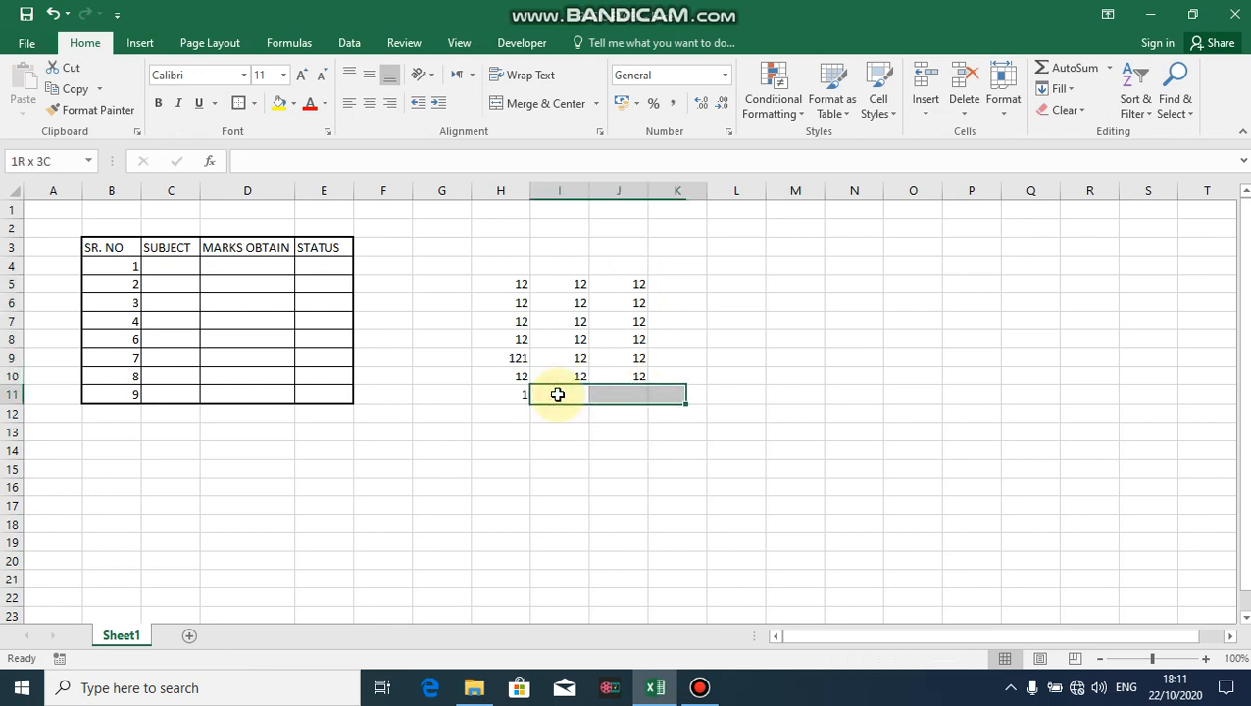
key("shift+Left")
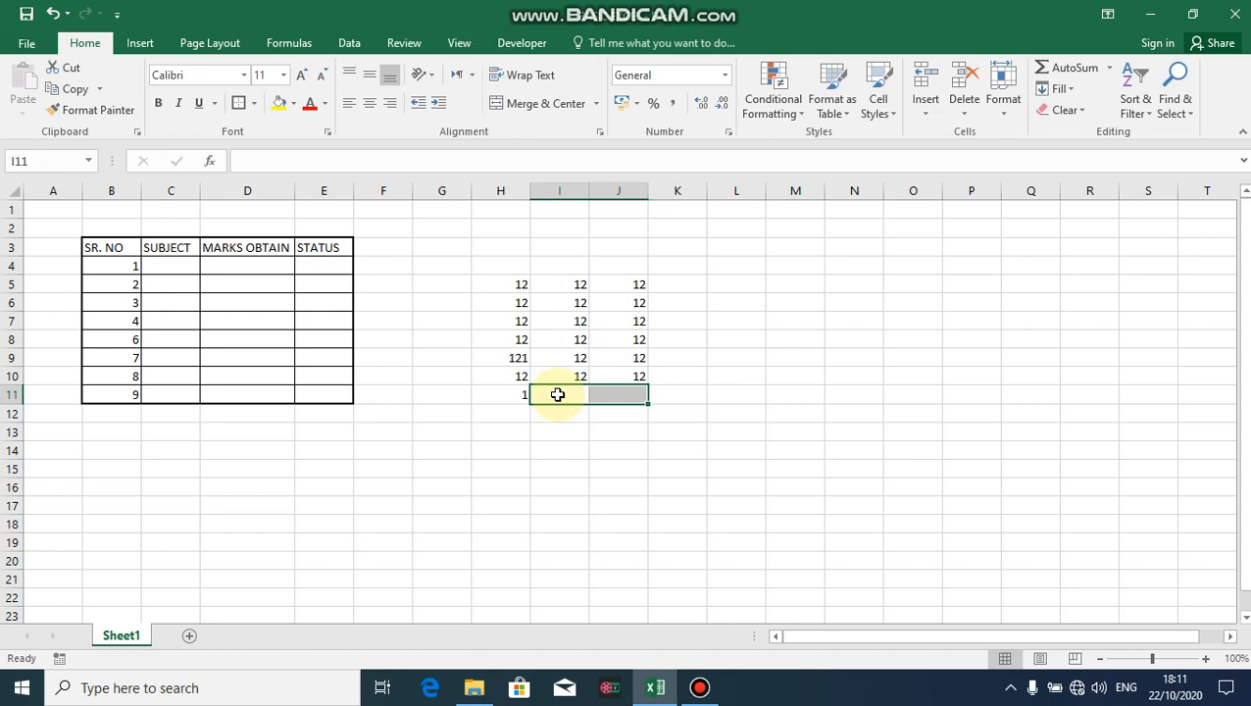
key("ctrl+d")
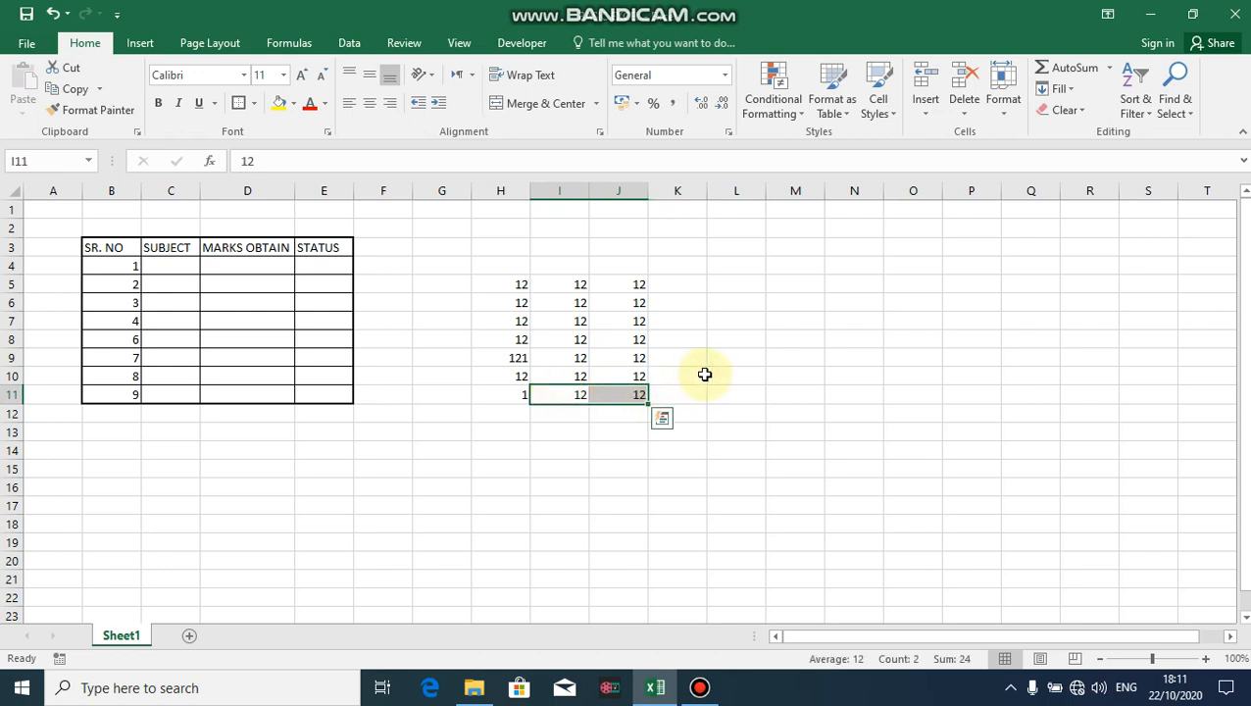
left_click(646, 303)
key("Up")
key("shift+Down")
key("shift+Down")
key("shift+Down")
key("shift+Down")
key("shift+Down")
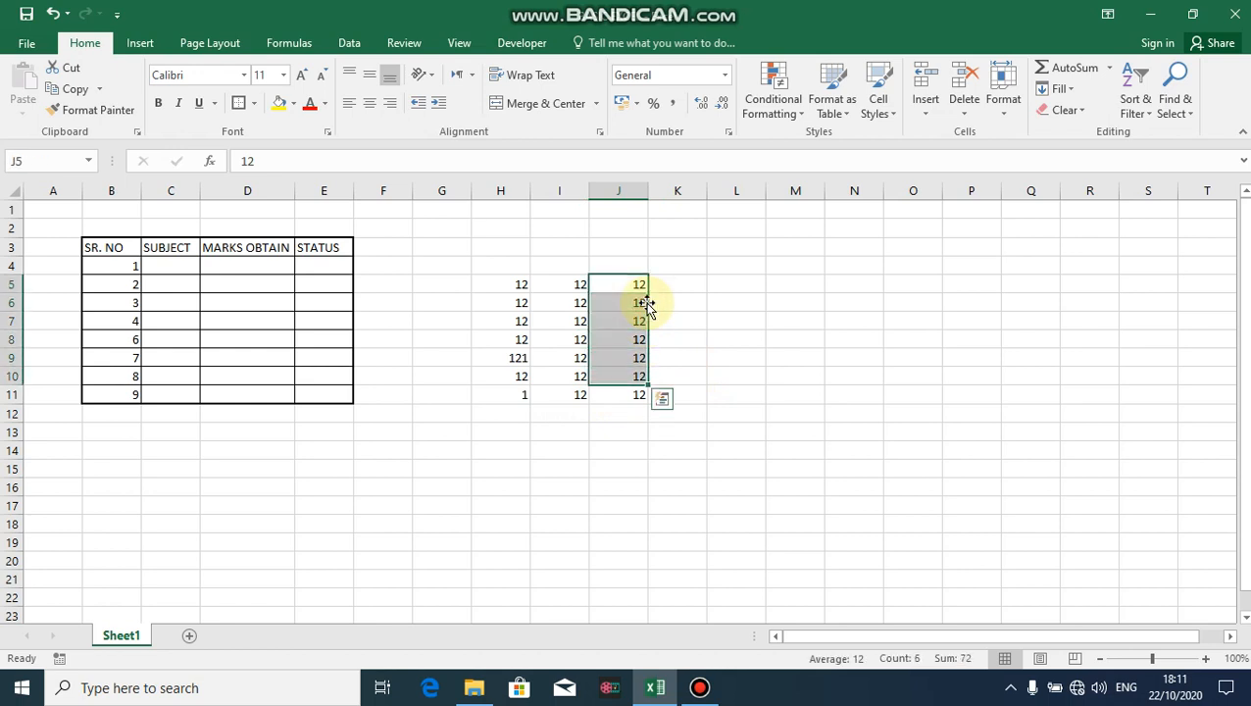
- Fill cells I12 and J12 down from the values in row 11
key("Down")
key("Down")
key("Down")
key("Down")
key("Down")
key("Down")
key("Left")
key("shift+Right")
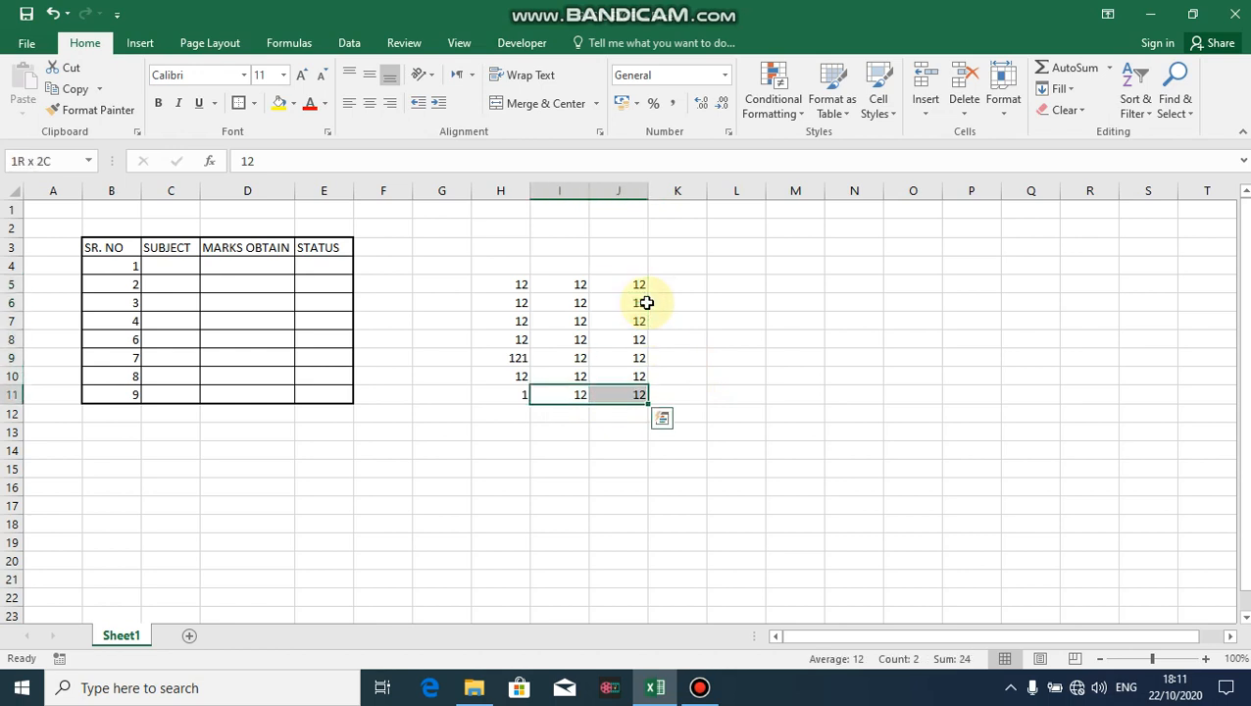
key("Down")
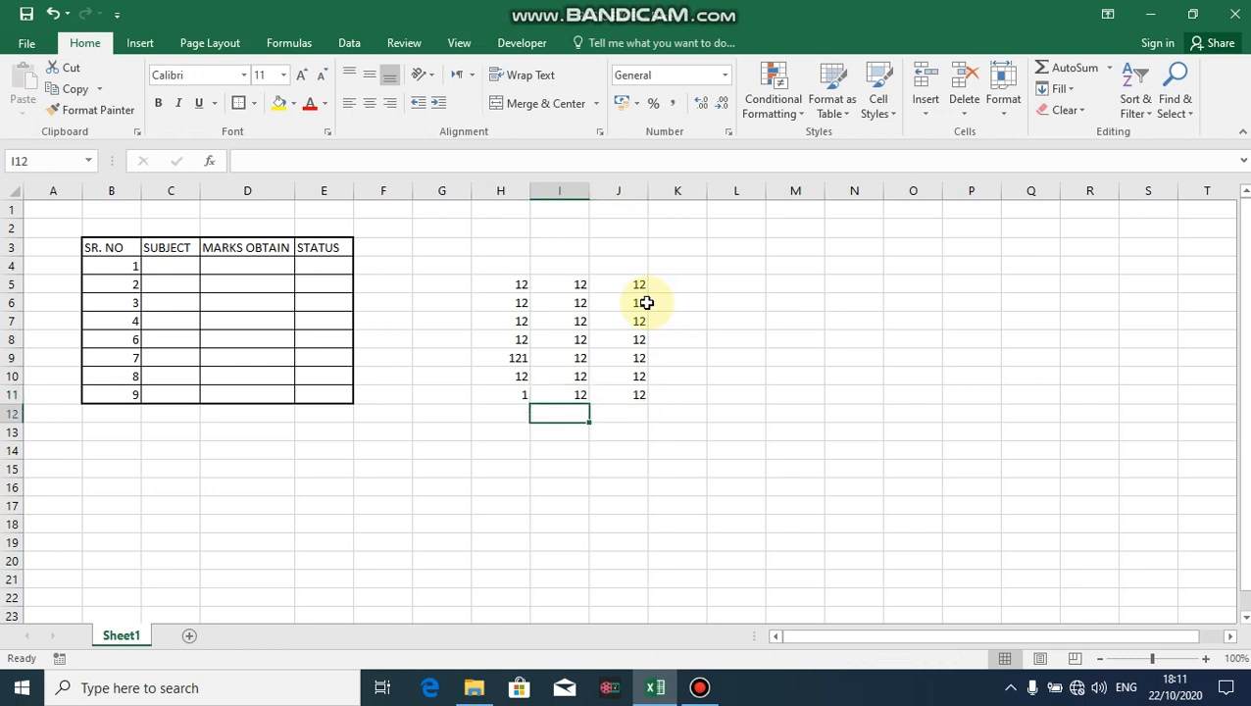
key("shift+Right")
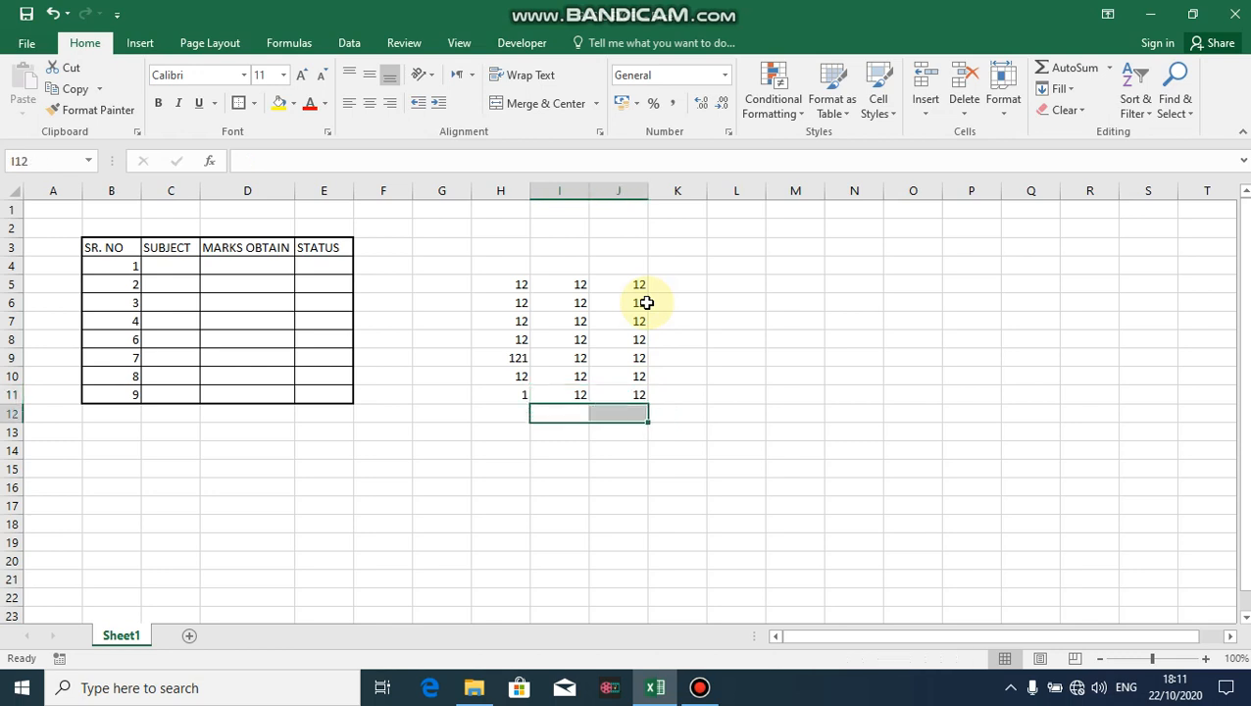
key("ctrl+d")
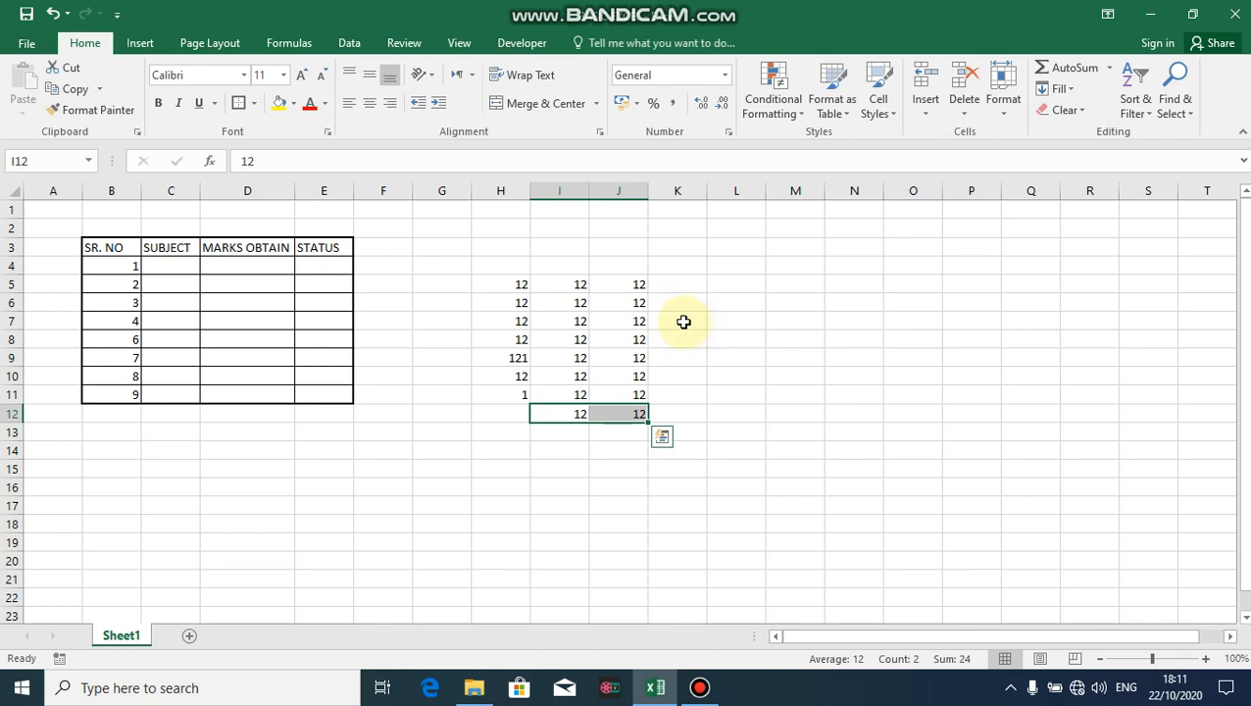
- Copy cells J5 to J12 and paste them into column N starting at N5
left_click(636, 283)
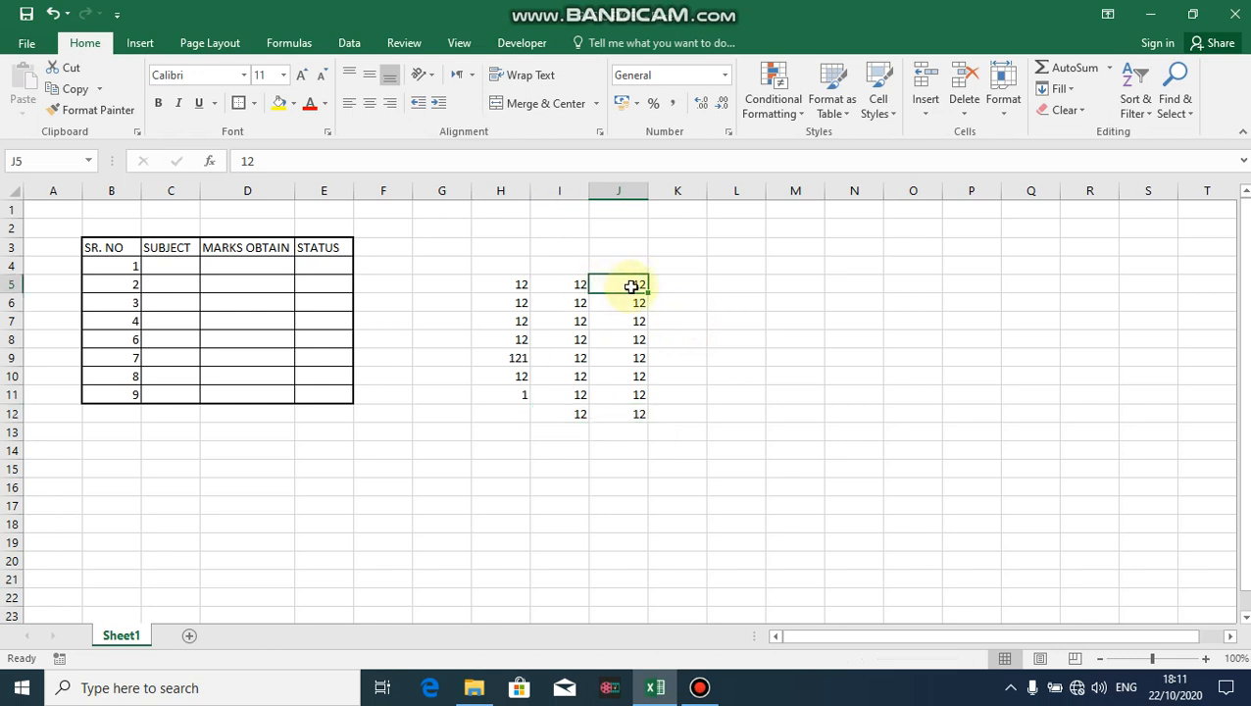
key("shift+Down")
key("shift+Down")
key("shift+Down")
key("shift+Down")
key("shift+Down")
key("shift+Down")
key("shift+Down")
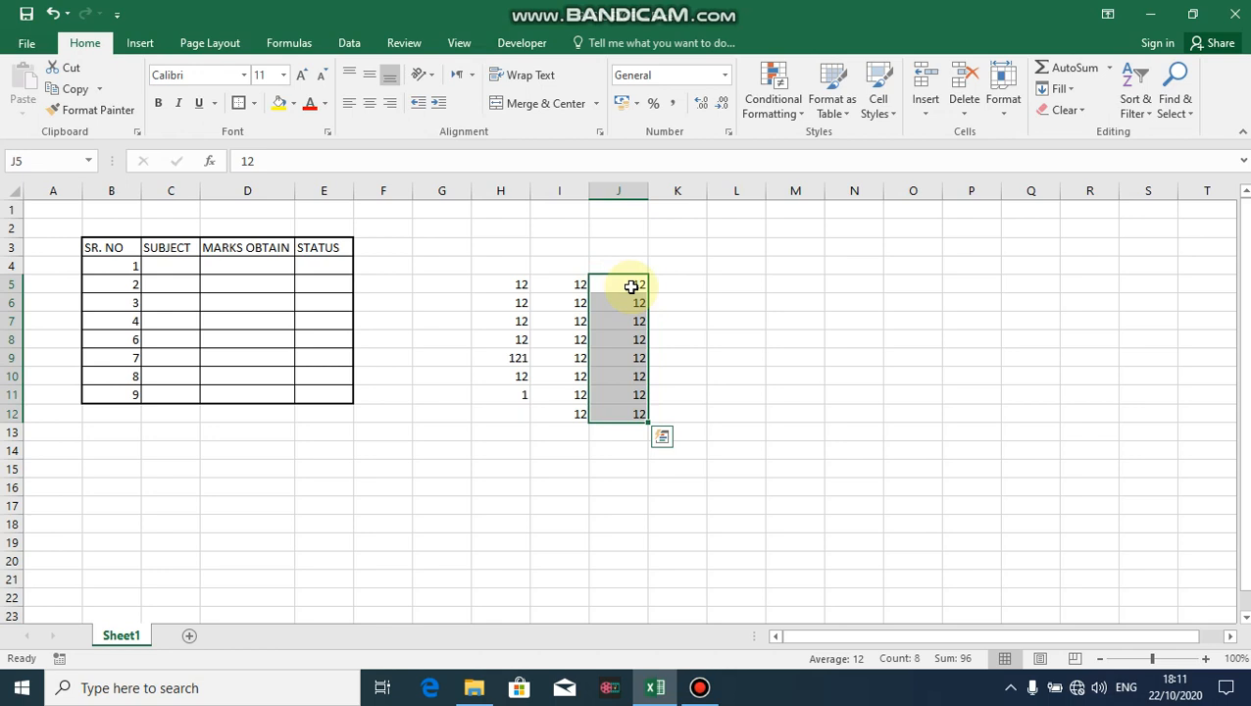
key("ctrl+c")
key("Right")
key("Right")
key("Right")
key("Right")
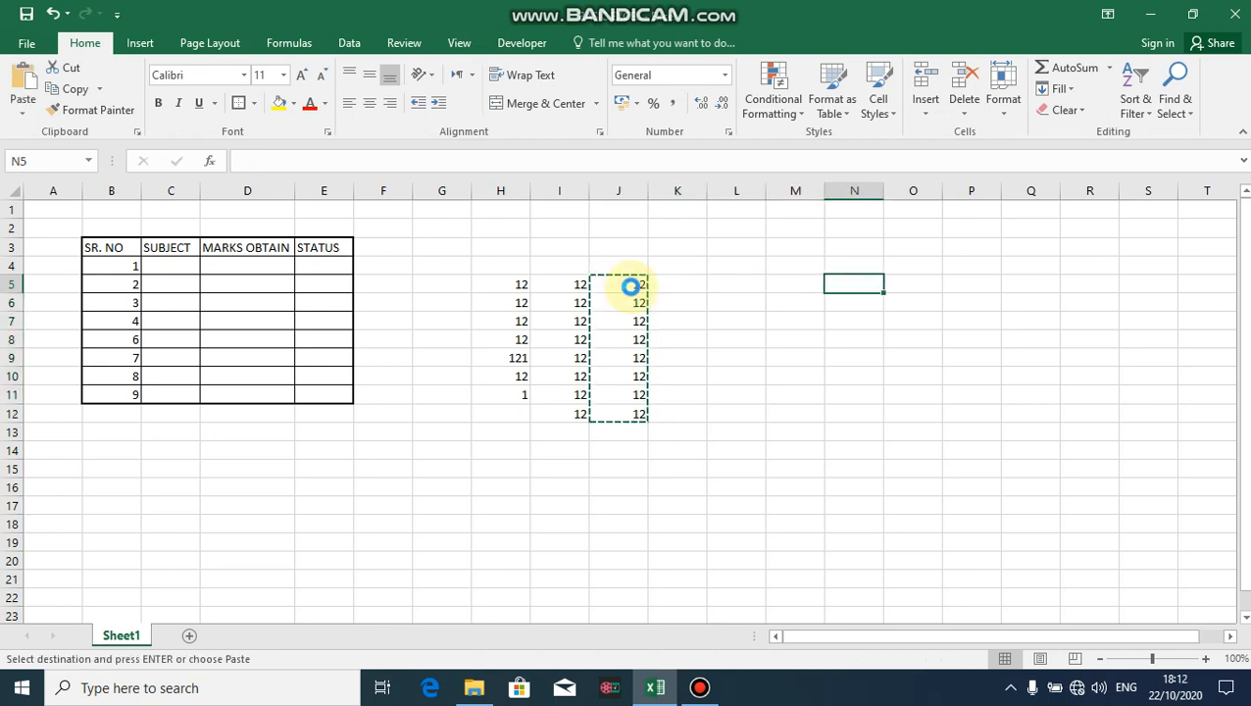
key("Return")
- Cut cells J5 to J12 and paste them into column O starting at O5
key("Left")
key("Left")
key("Left")
key("Left")
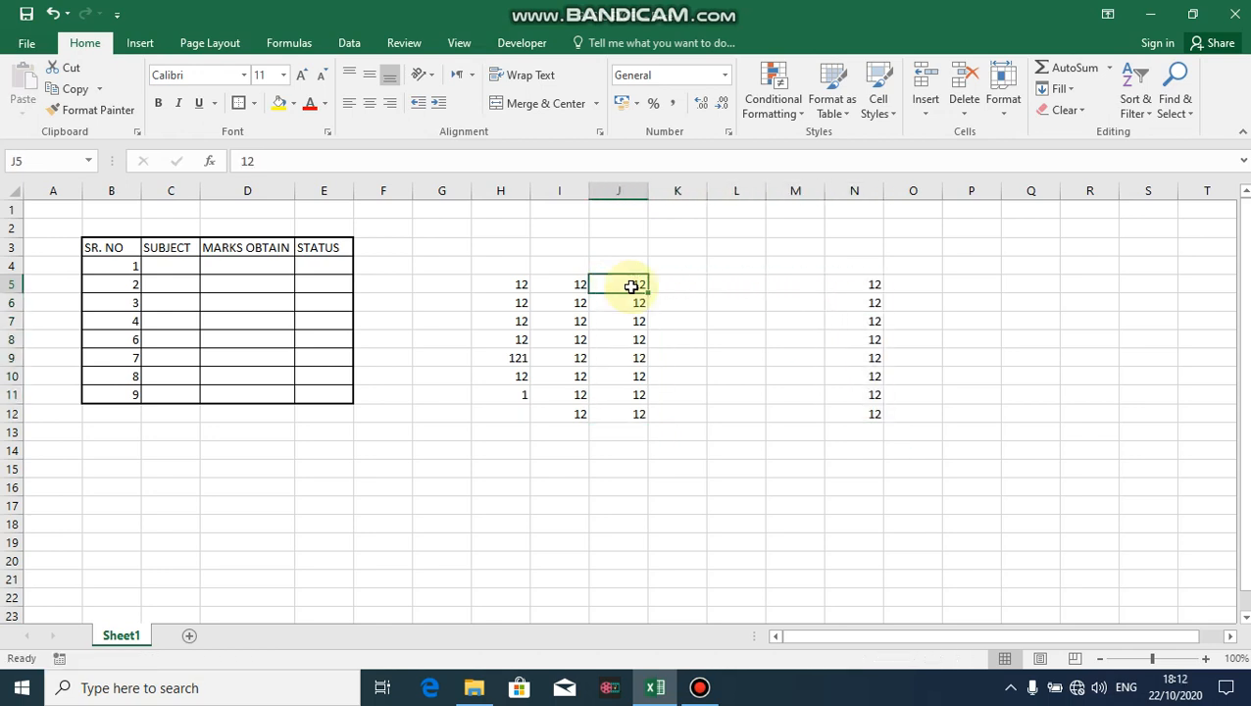
key("shift+Down")
key("shift+Down")
key("shift+Down")
key("shift+Down")
key("shift+Down")
key("shift+Down")
key("shift+Down")
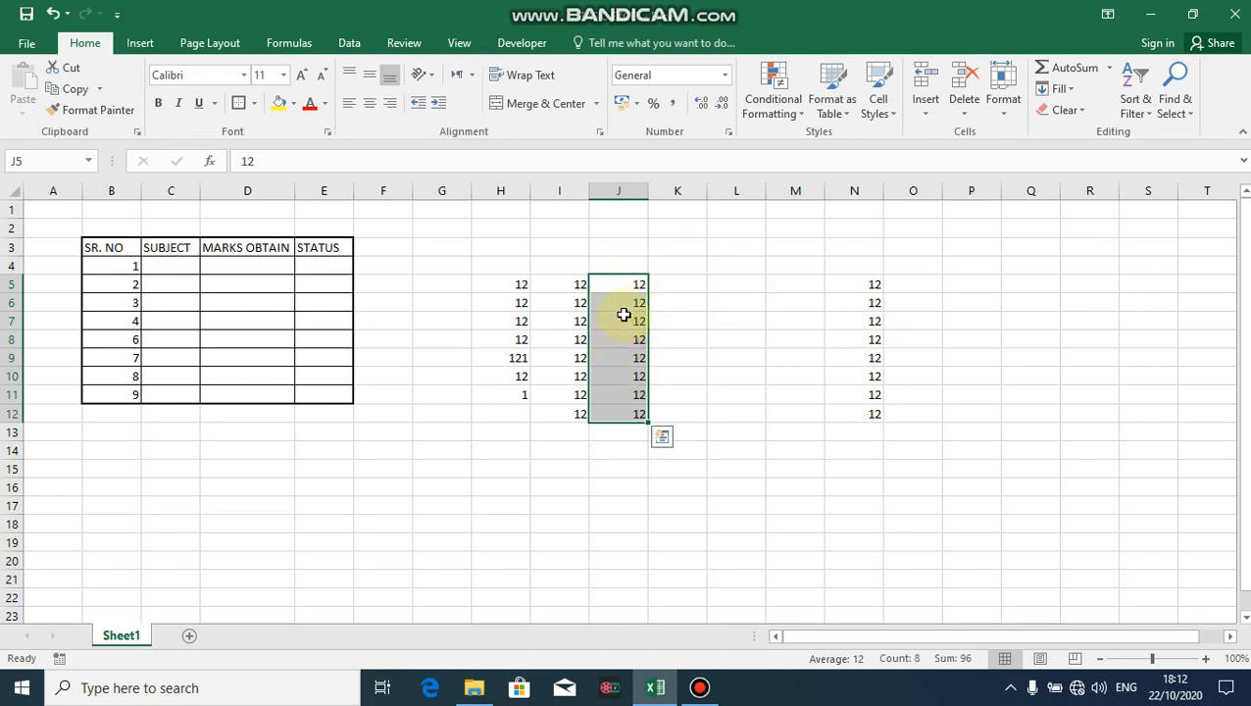
key("ctrl+c")
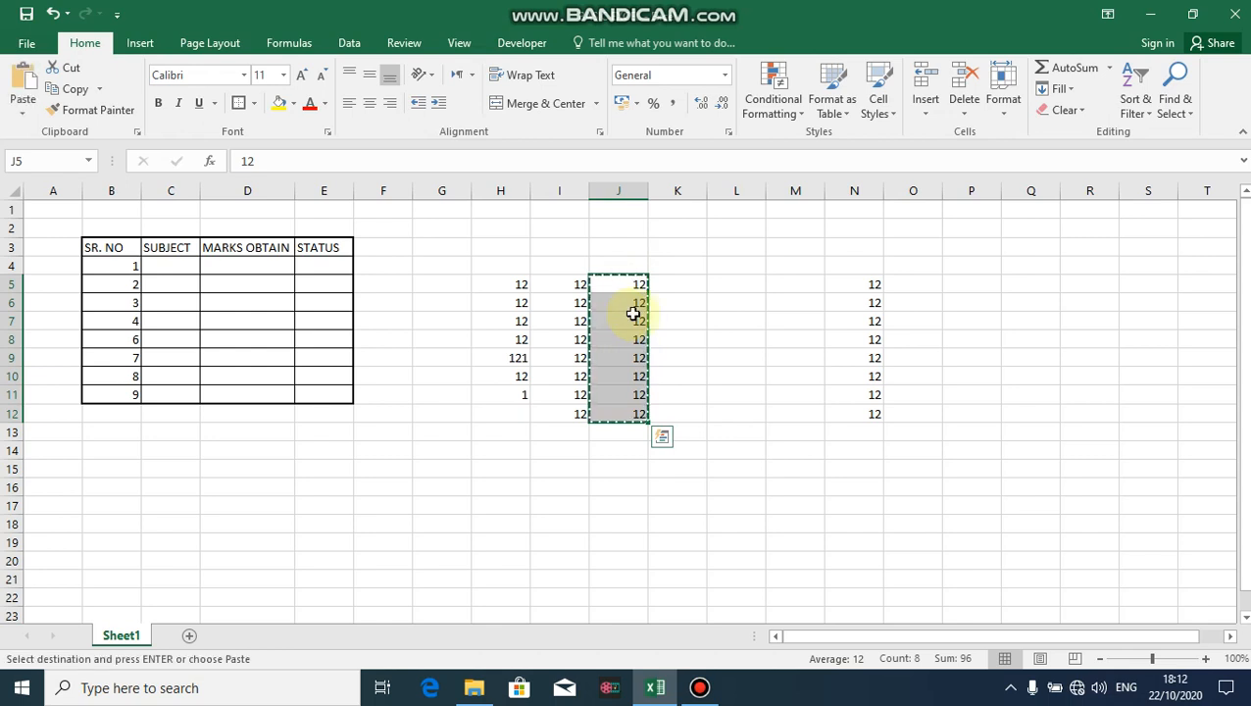
left_click(915, 285)
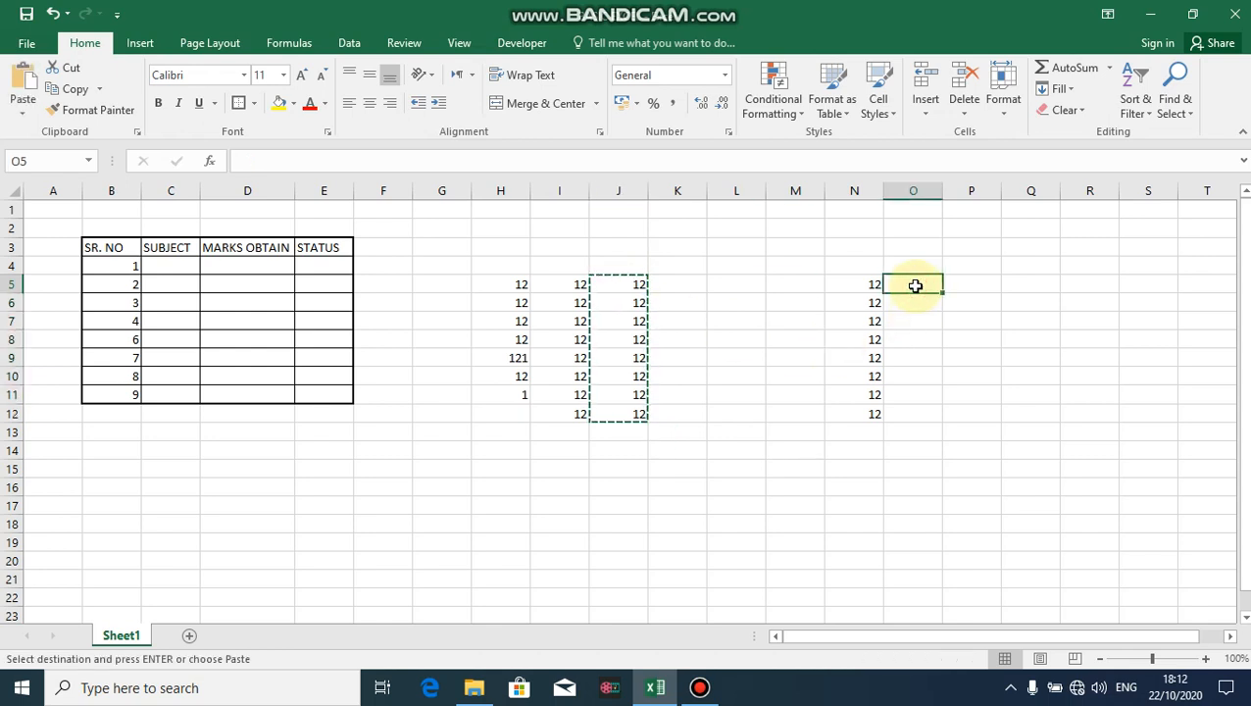
key("ctrl+v")
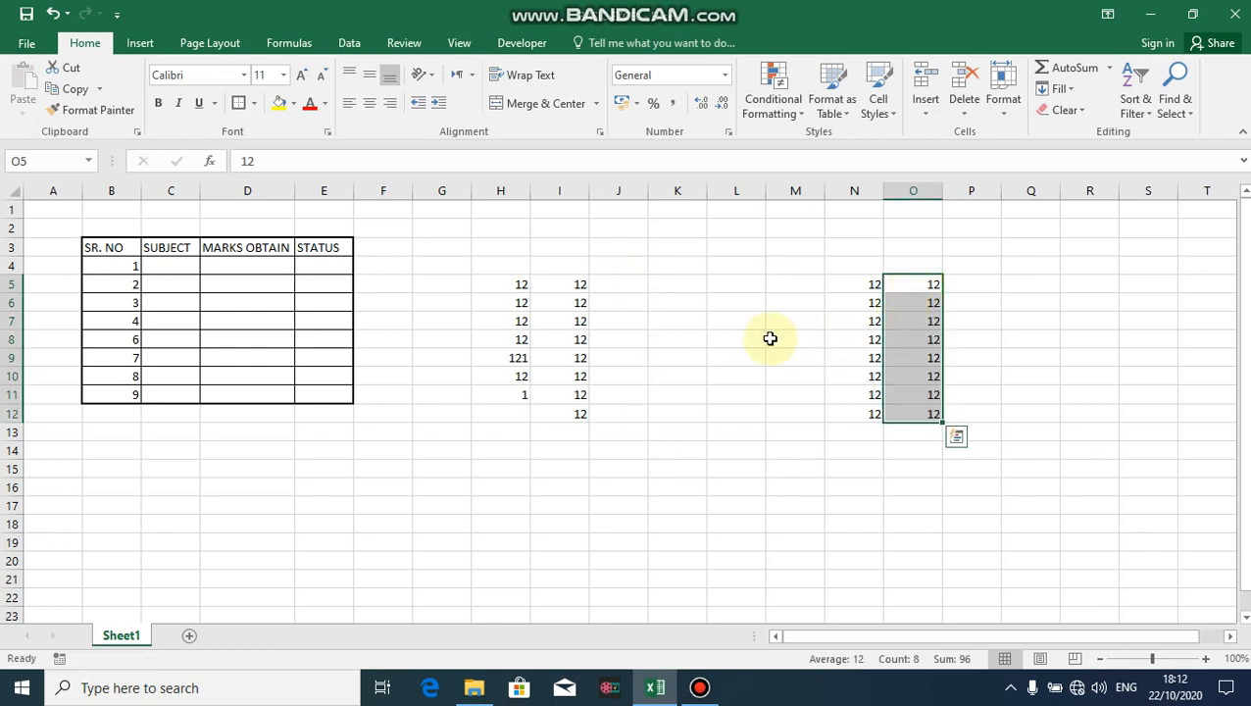
left_click(605, 283)
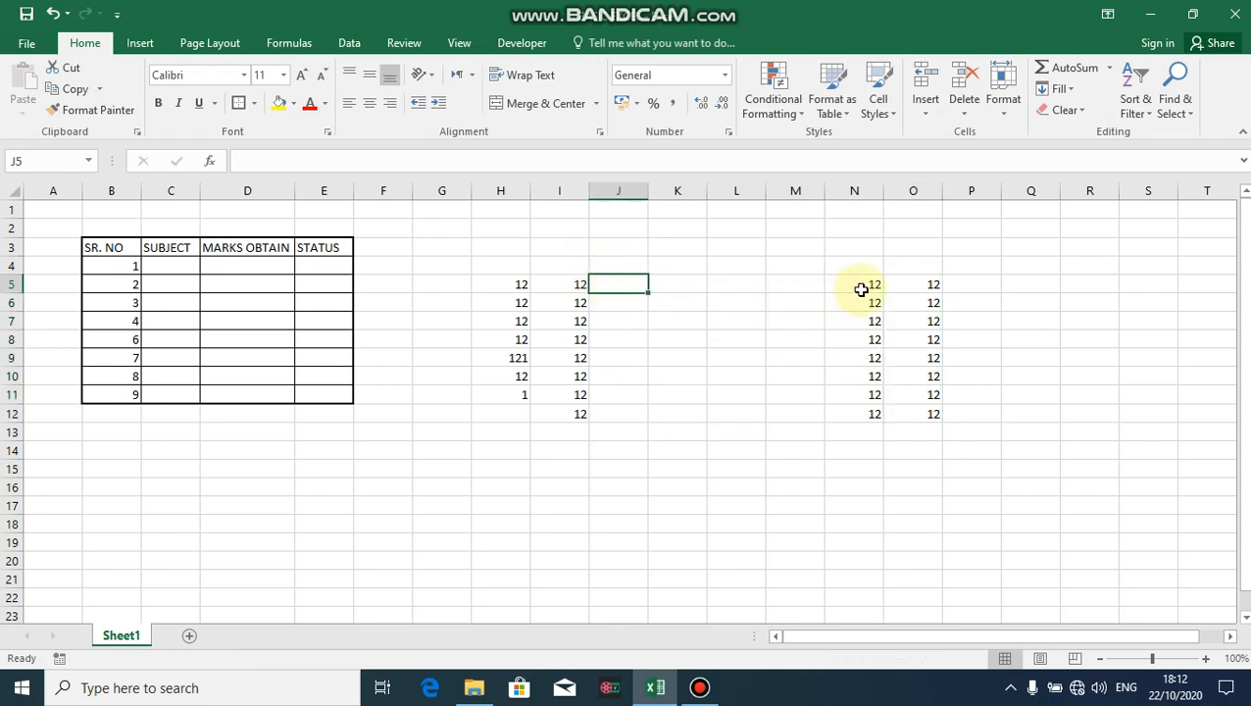
left_click(921, 282)
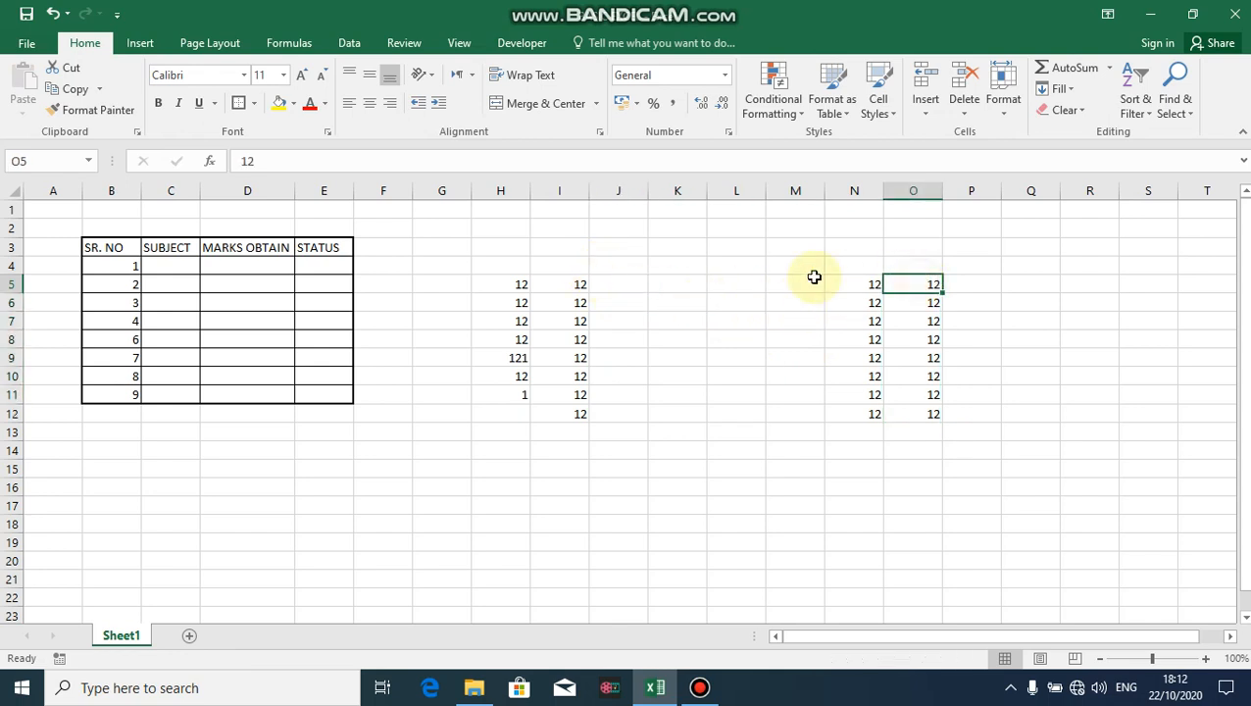
- Cut cells I5 to I12 and paste them into column P starting at P5
left_click(570, 284)
key("shift+Down")
key("shift+Down")
key("shift+Down")
key("shift+Down")
key("shift+Down")
key("shift+Down")
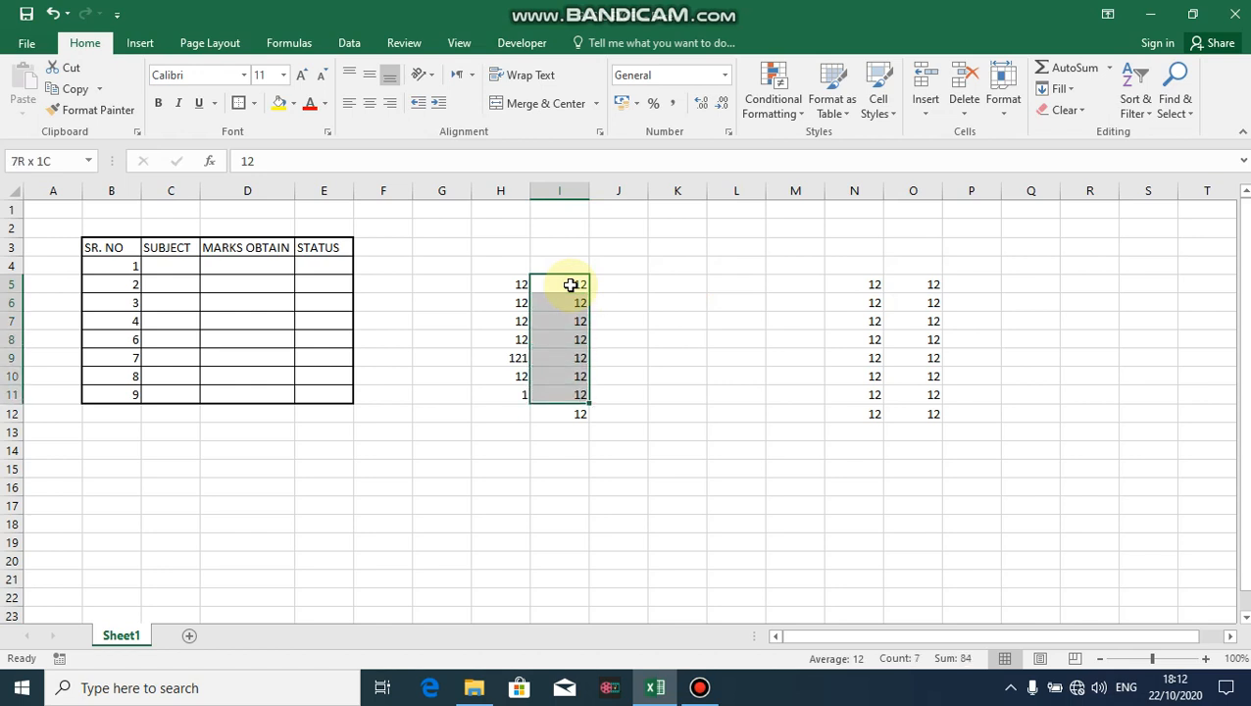
key("shift+Down")
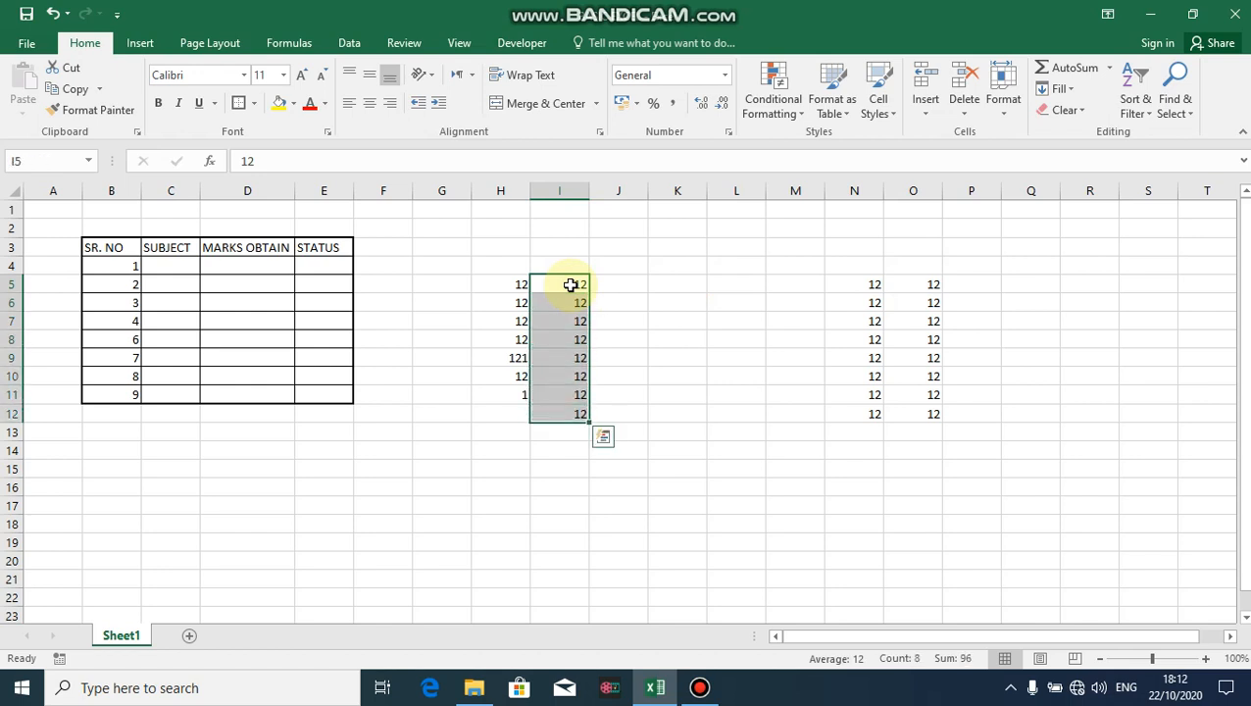
right_click(571, 284)
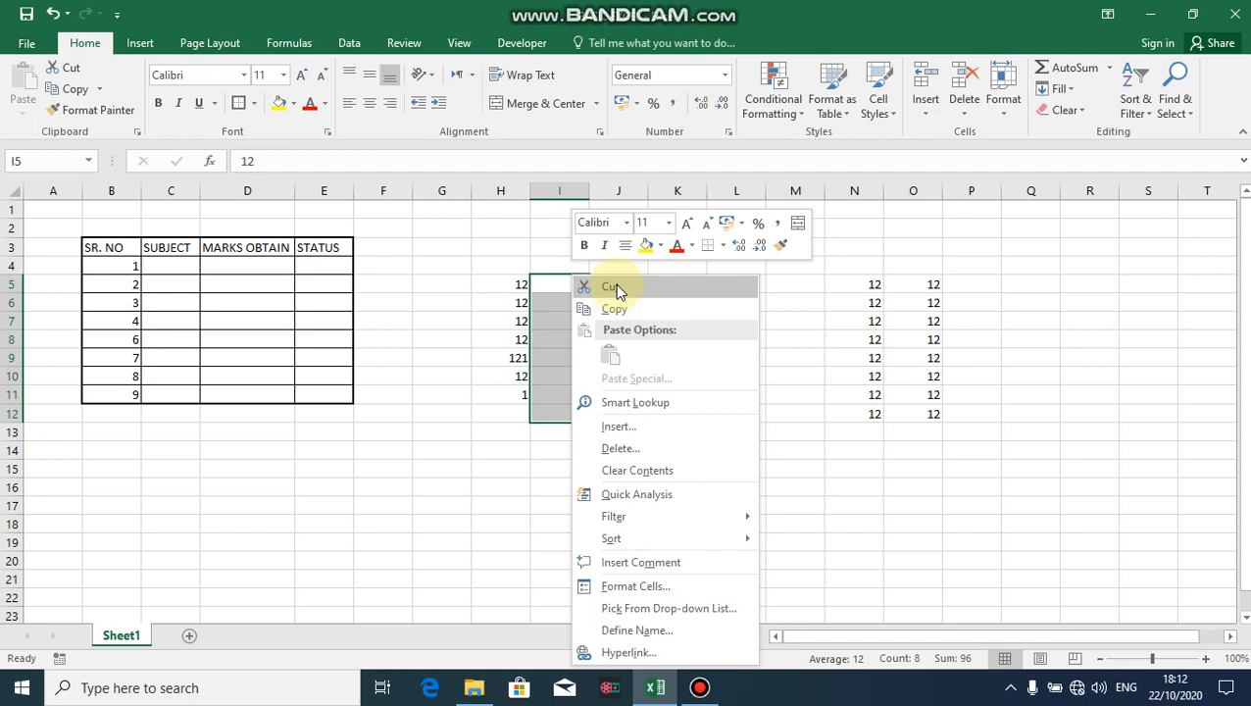
left_click(611, 287)
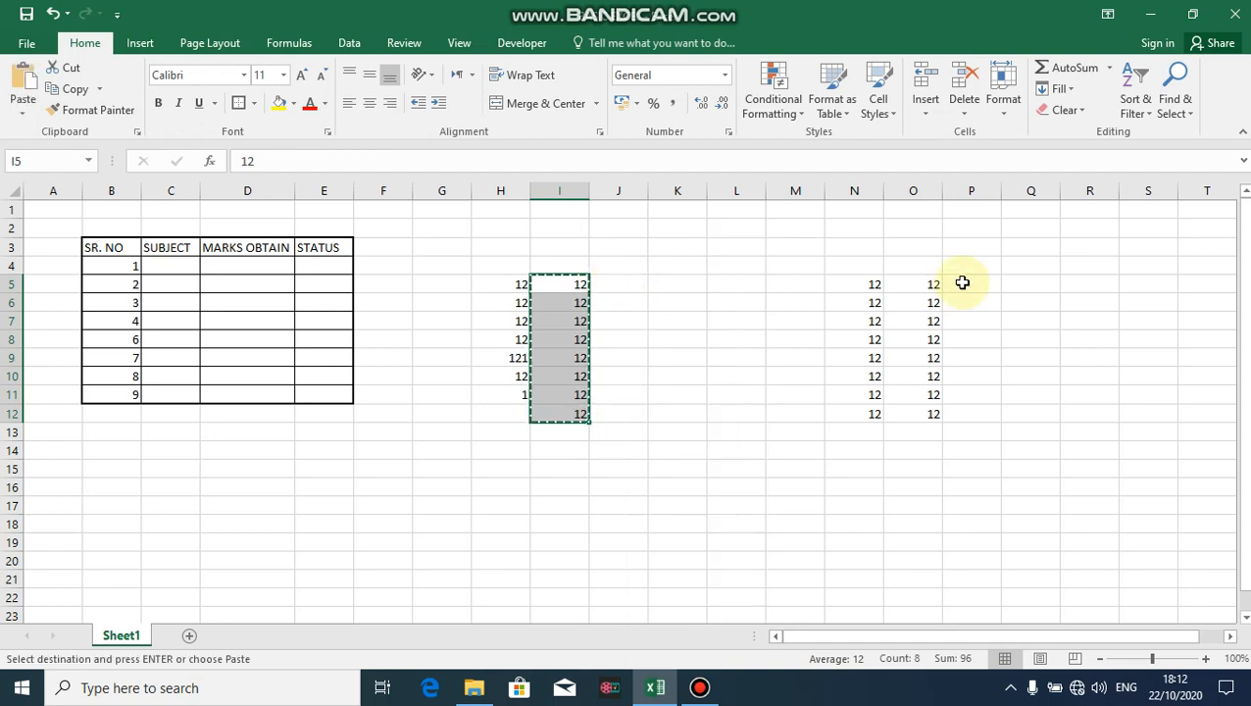
left_click(963, 283)
right_click(961, 283)
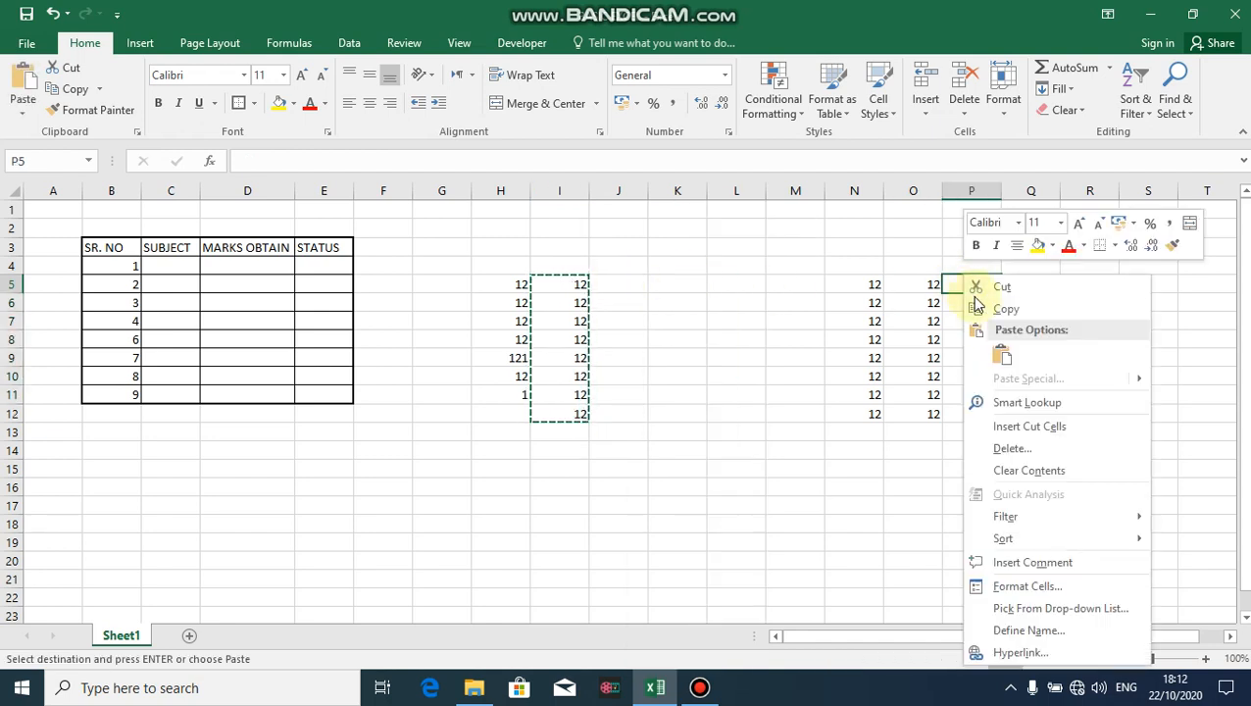
left_click(1001, 356)
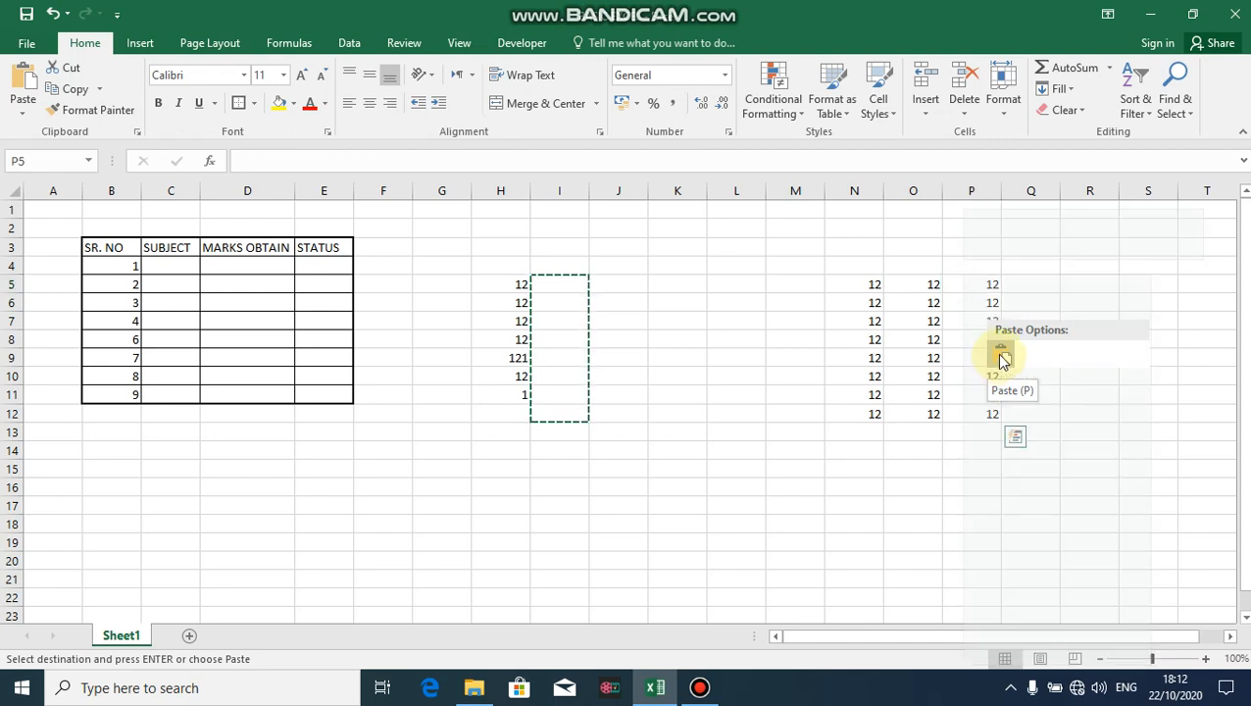
left_click(541, 302)
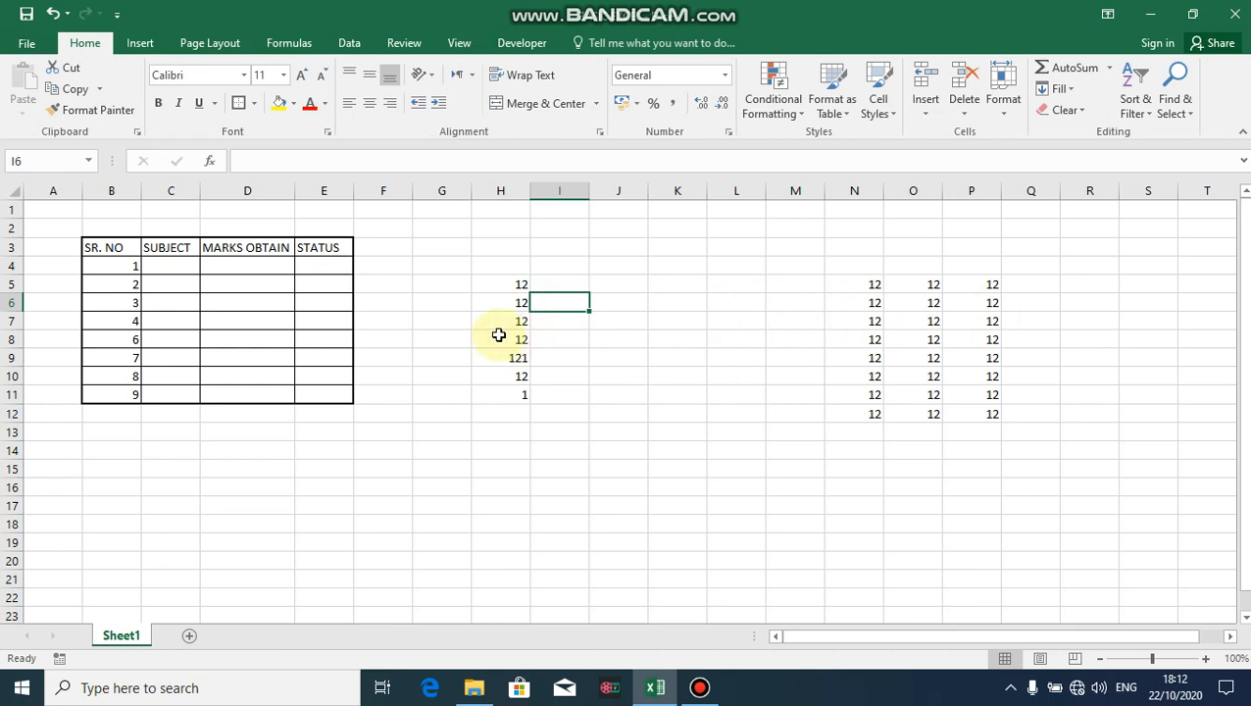
left_click(510, 285)
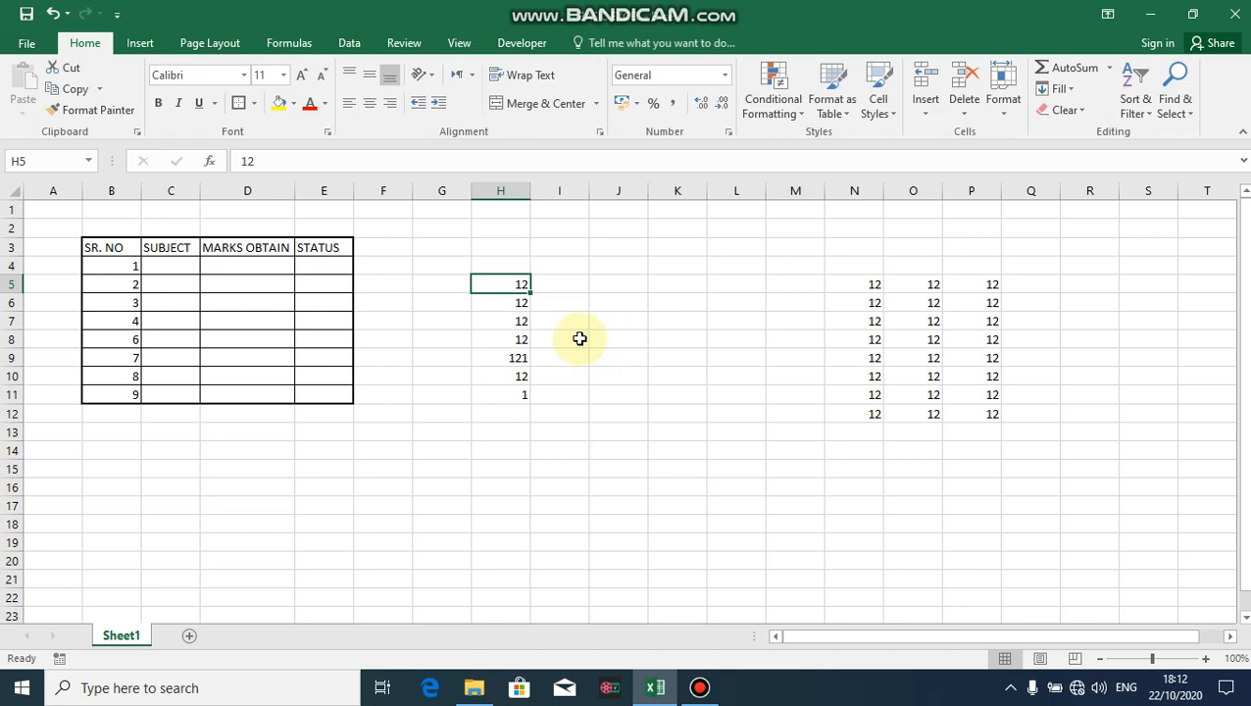
- Fill the marks table's header cells B3 to E3 with the standard yellow colour
left_click(110, 245)
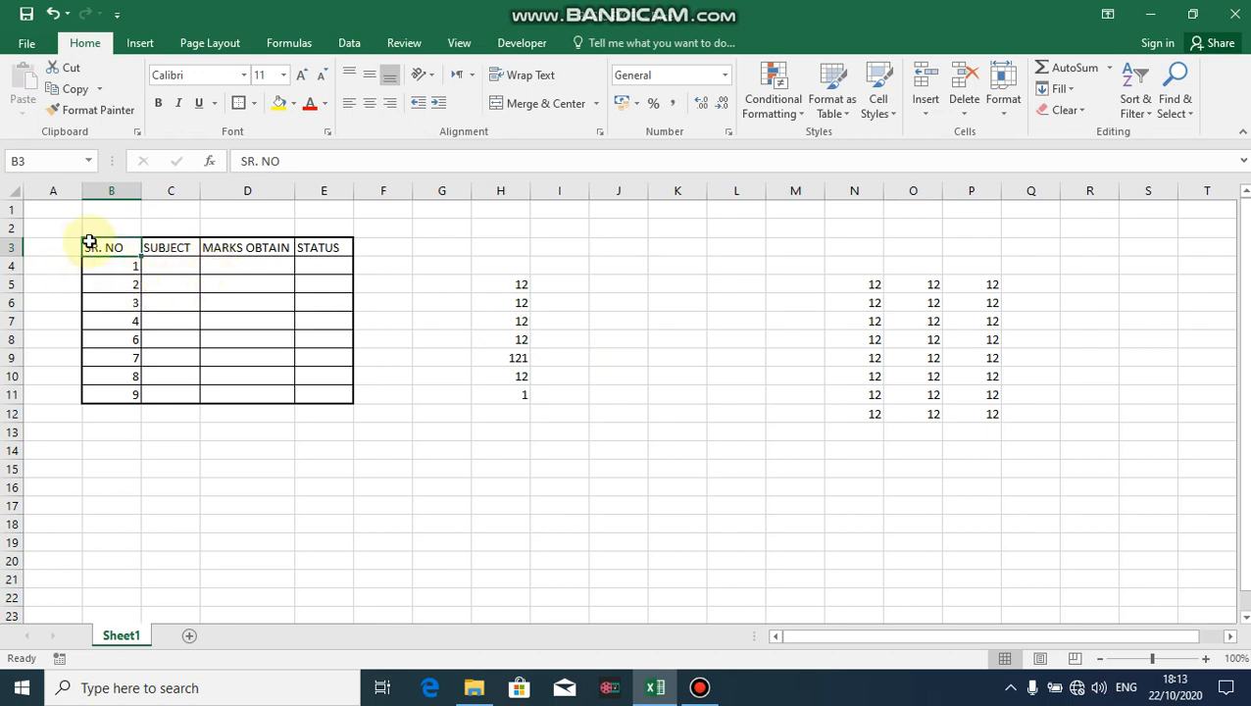
key("shift+Right")
key("shift+Right")
key("shift+Right")
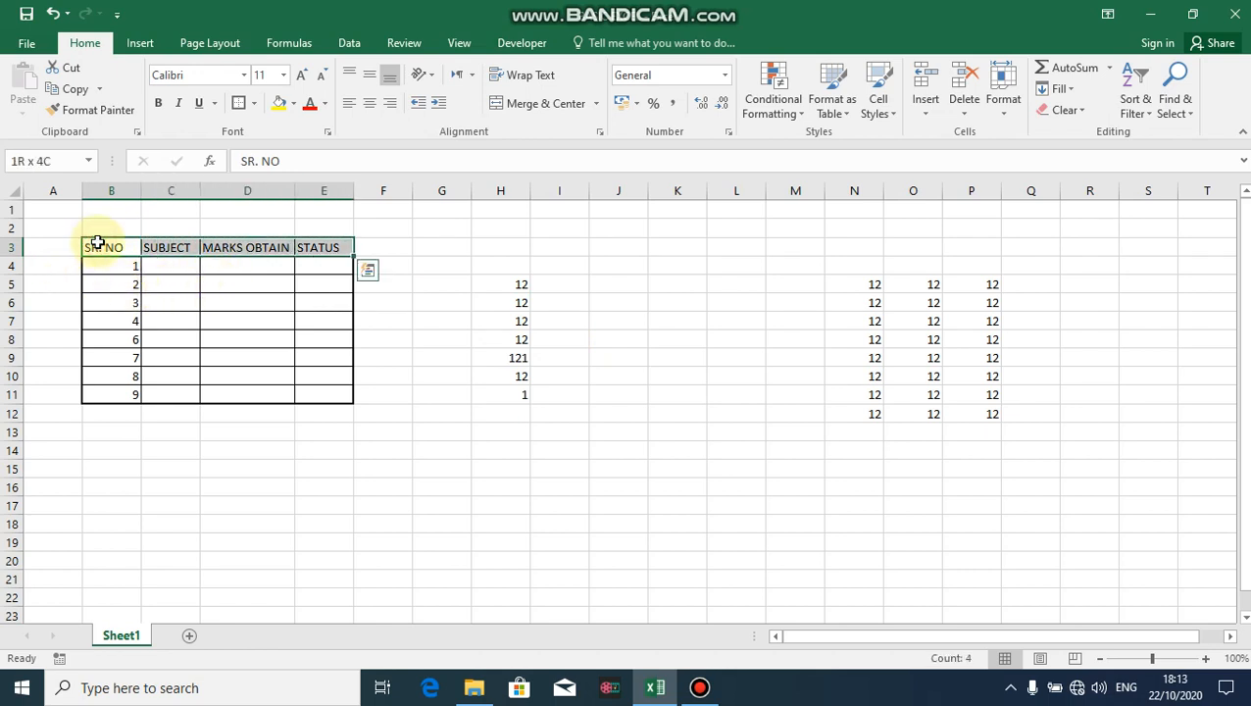
left_click(293, 104)
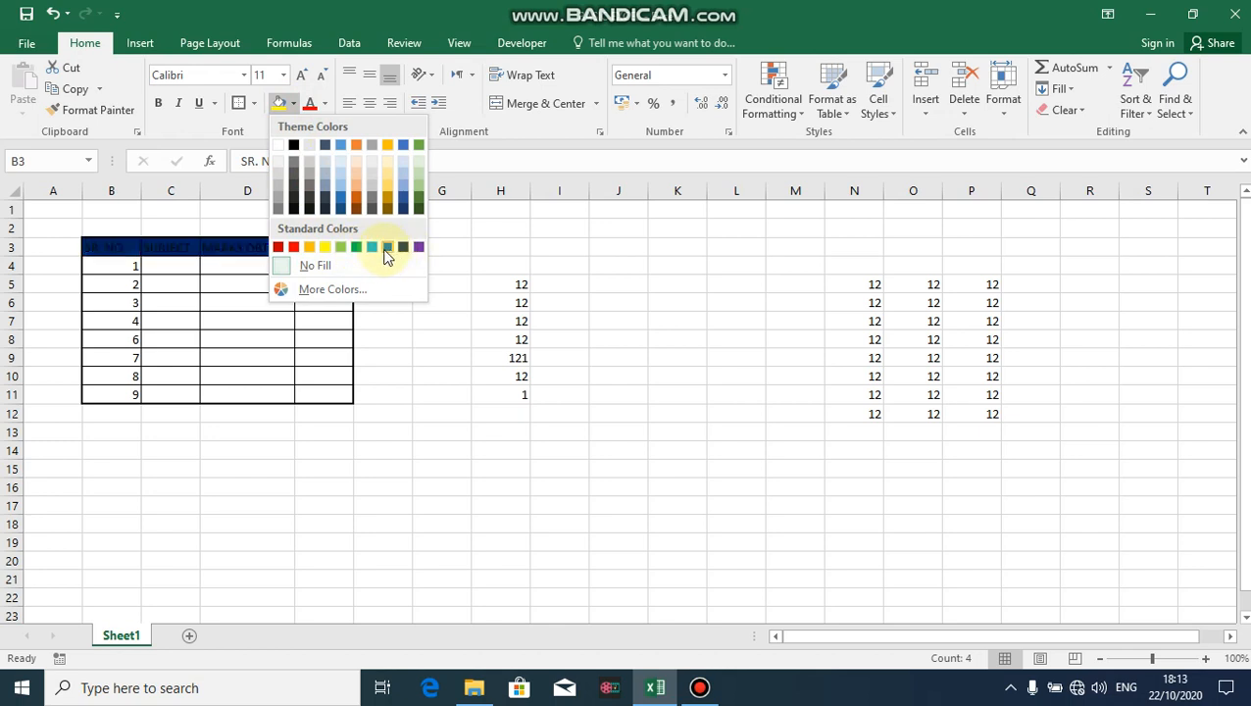
left_click(325, 246)
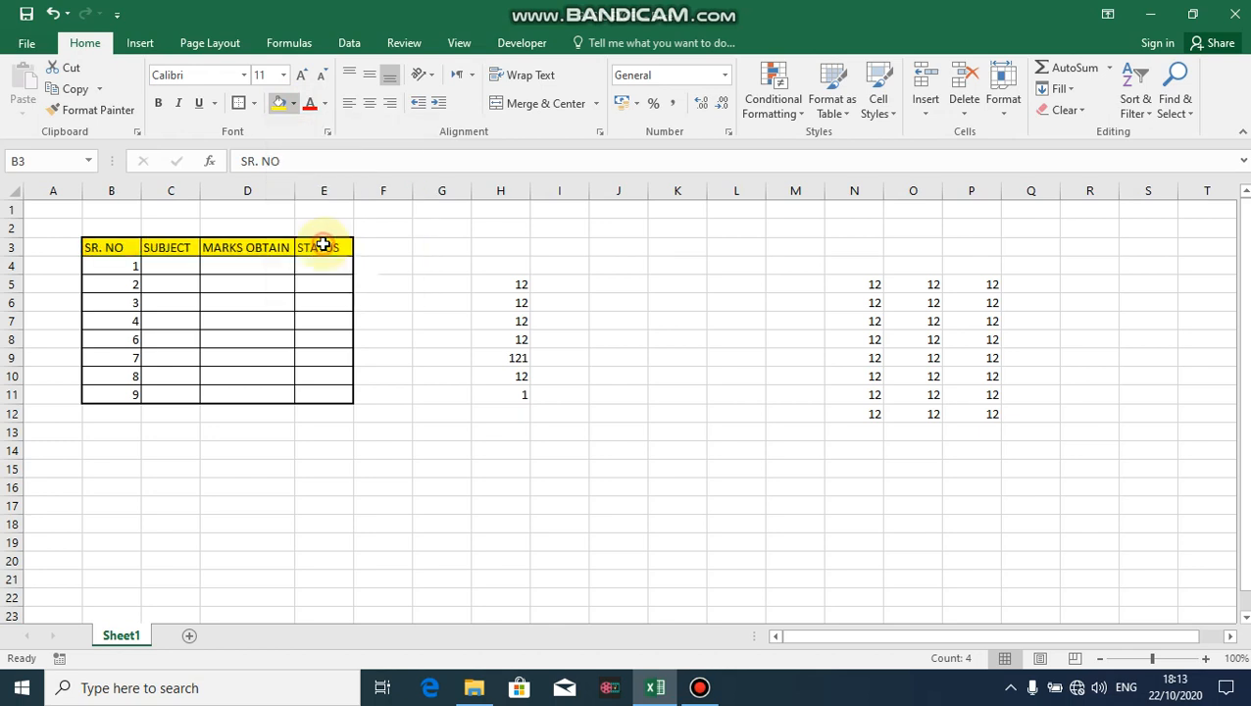
left_click(240, 269)
- Change the fill of the header cells B3 to E3 to white
left_click(113, 243)
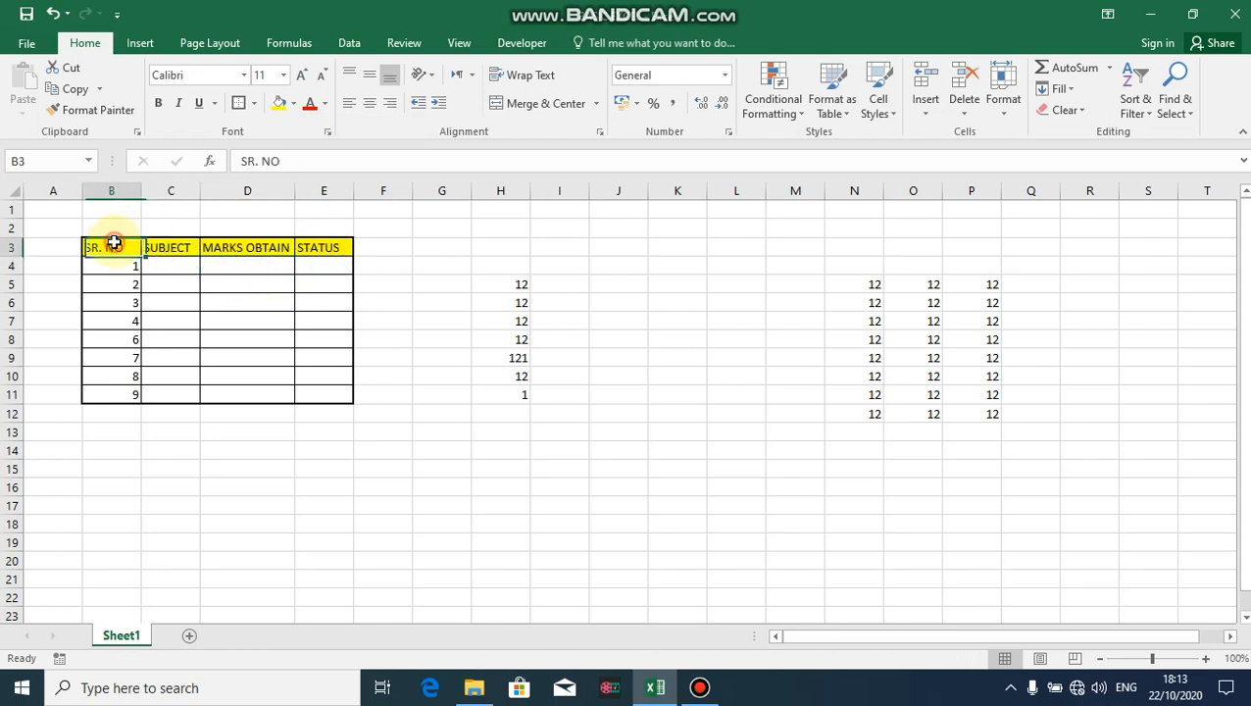
left_click_drag(114, 243, 324, 247)
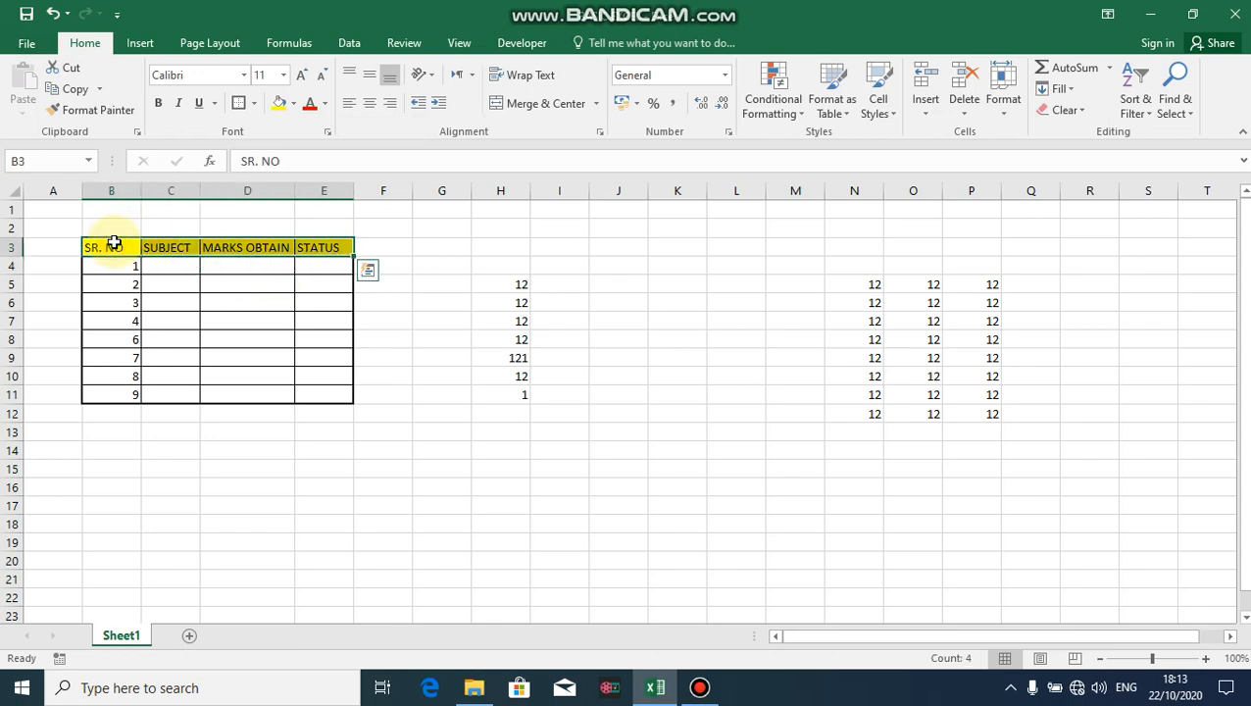
left_click(293, 103)
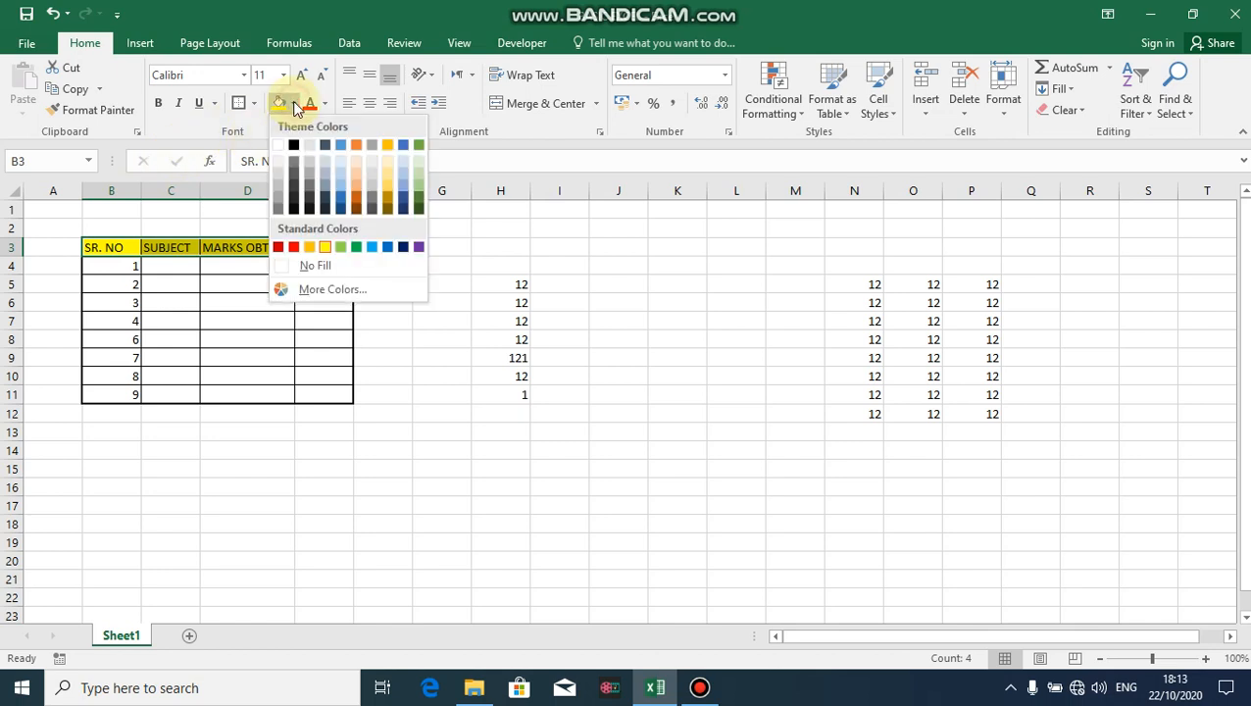
left_click(279, 147)
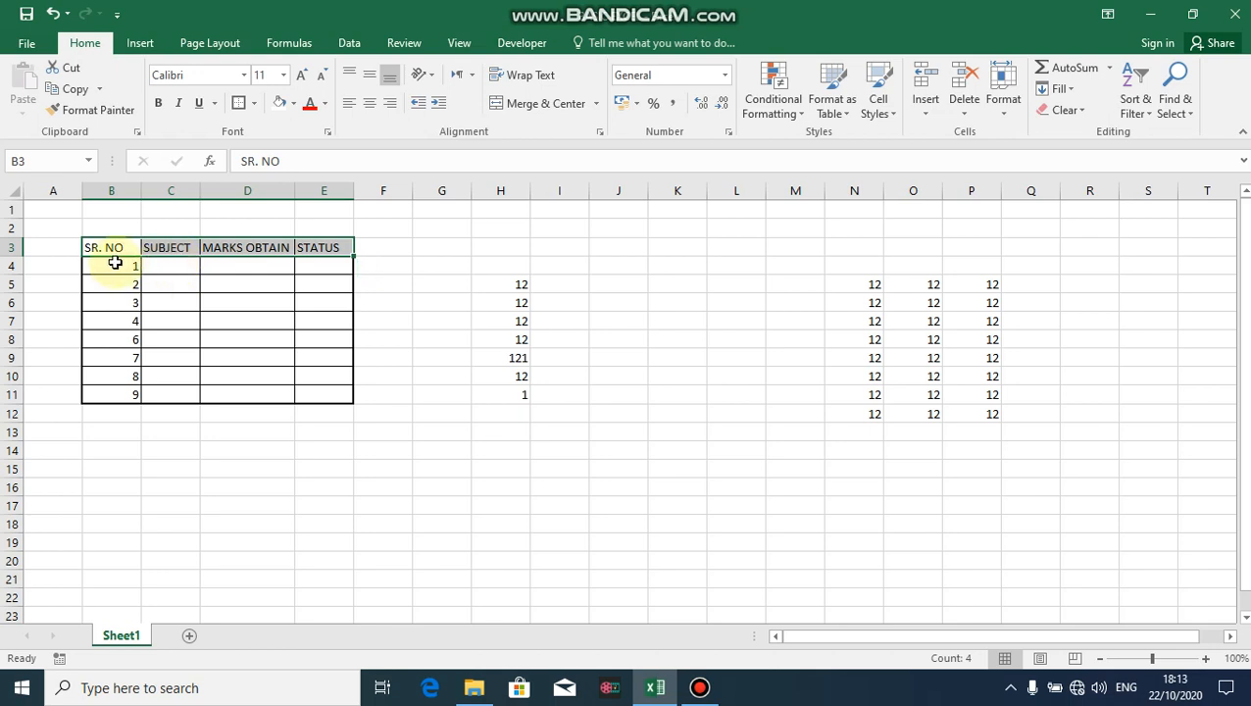
- Reapply the standard yellow fill to the header cells B3 to E3
key("alt+h")
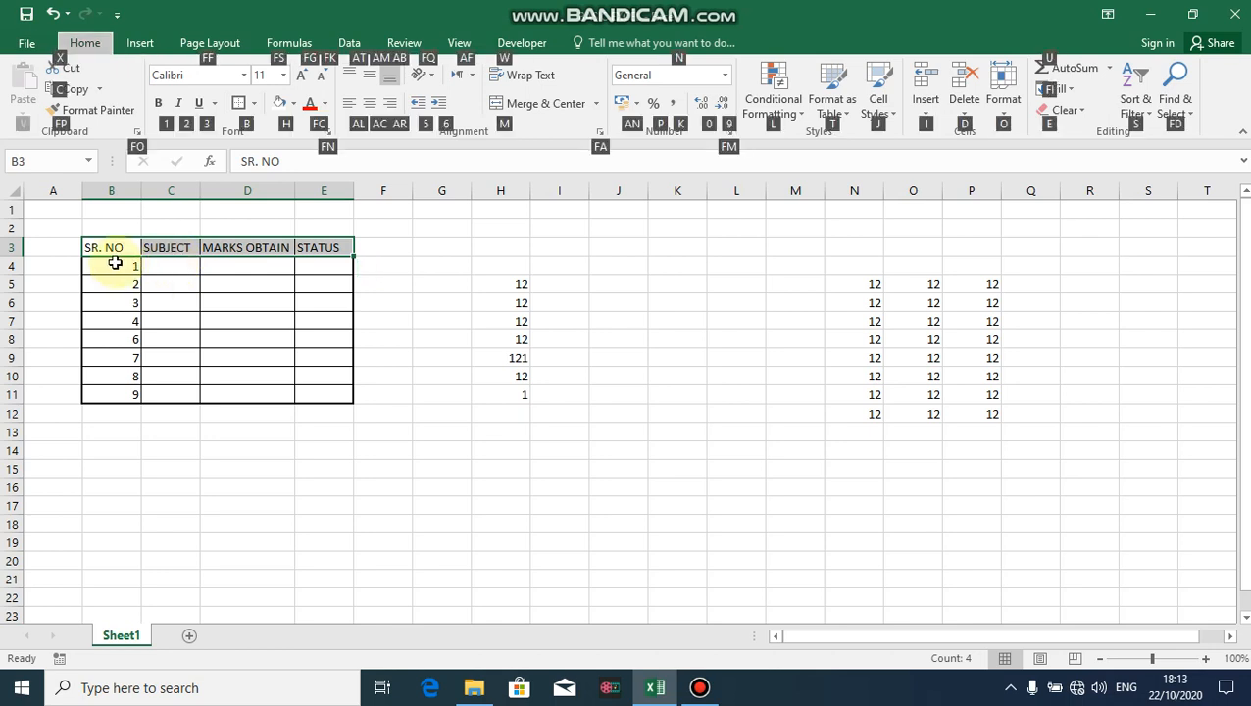
key("h")
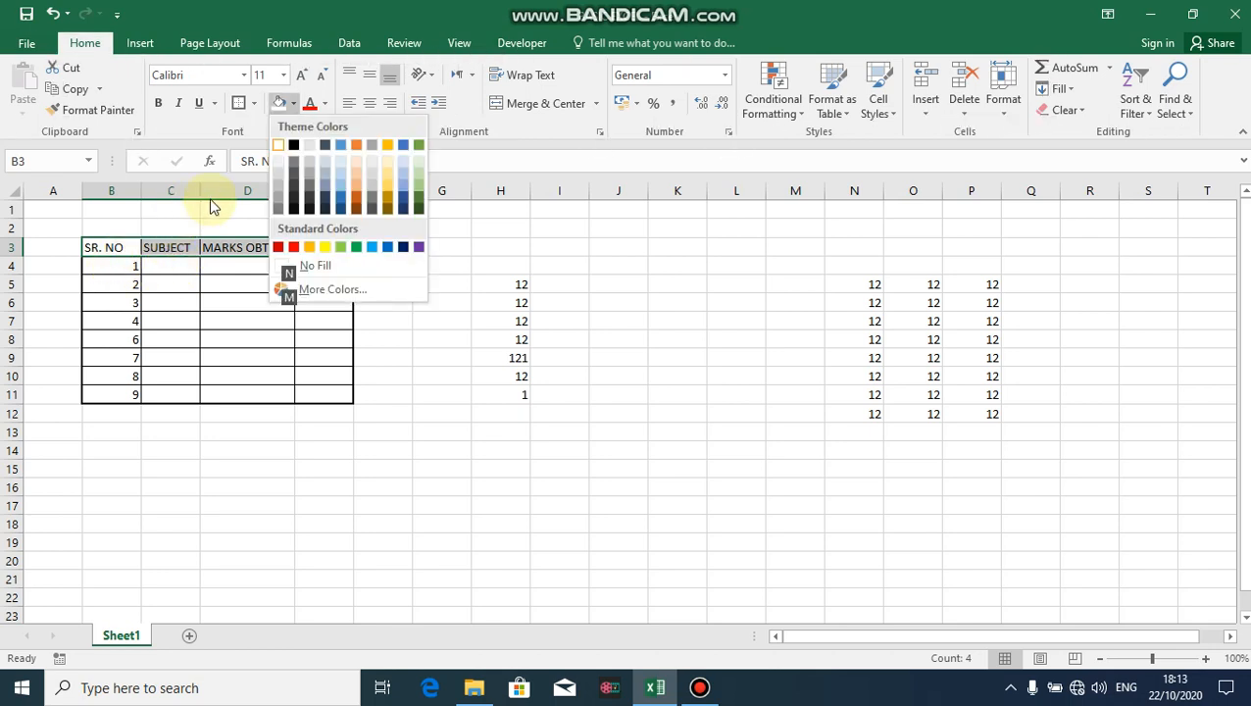
left_click(323, 246)
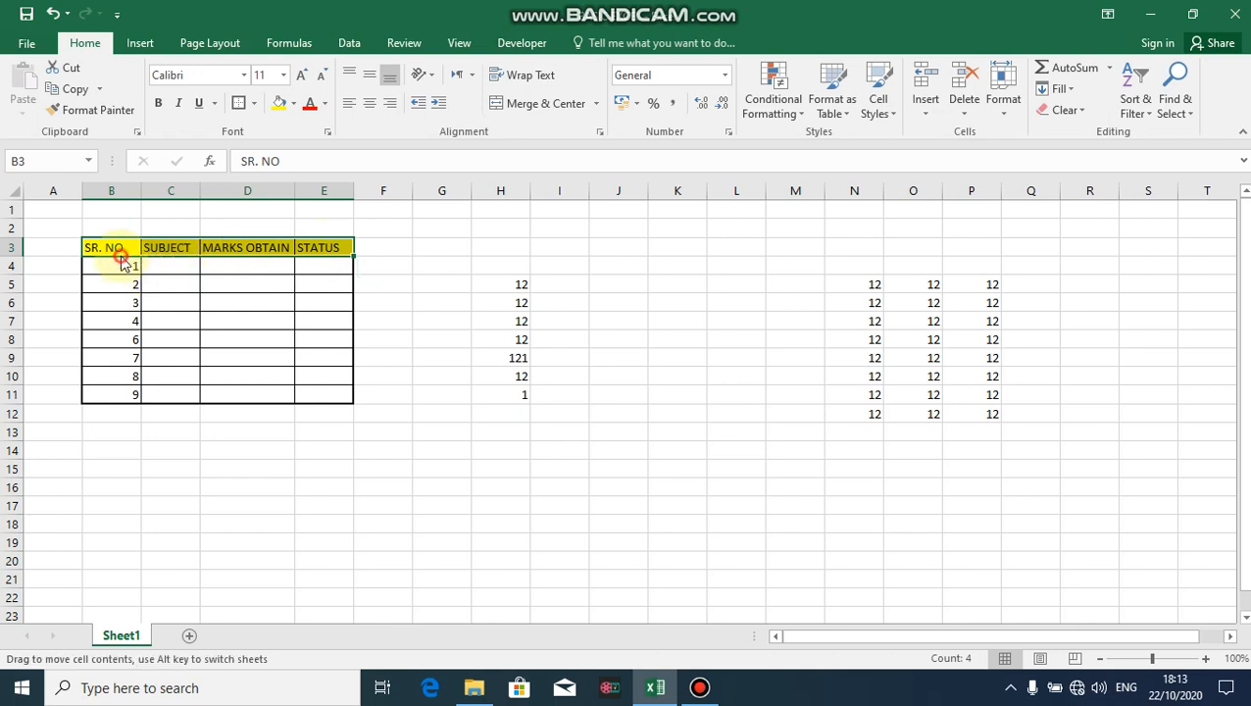
- Set the header cells B3 to E3 to No Fill
key("Up")
key("Down")
key("shift+Right")
key("shift+Right")
key("shift+Right")
key("alt+h")
key("h")
key("n")
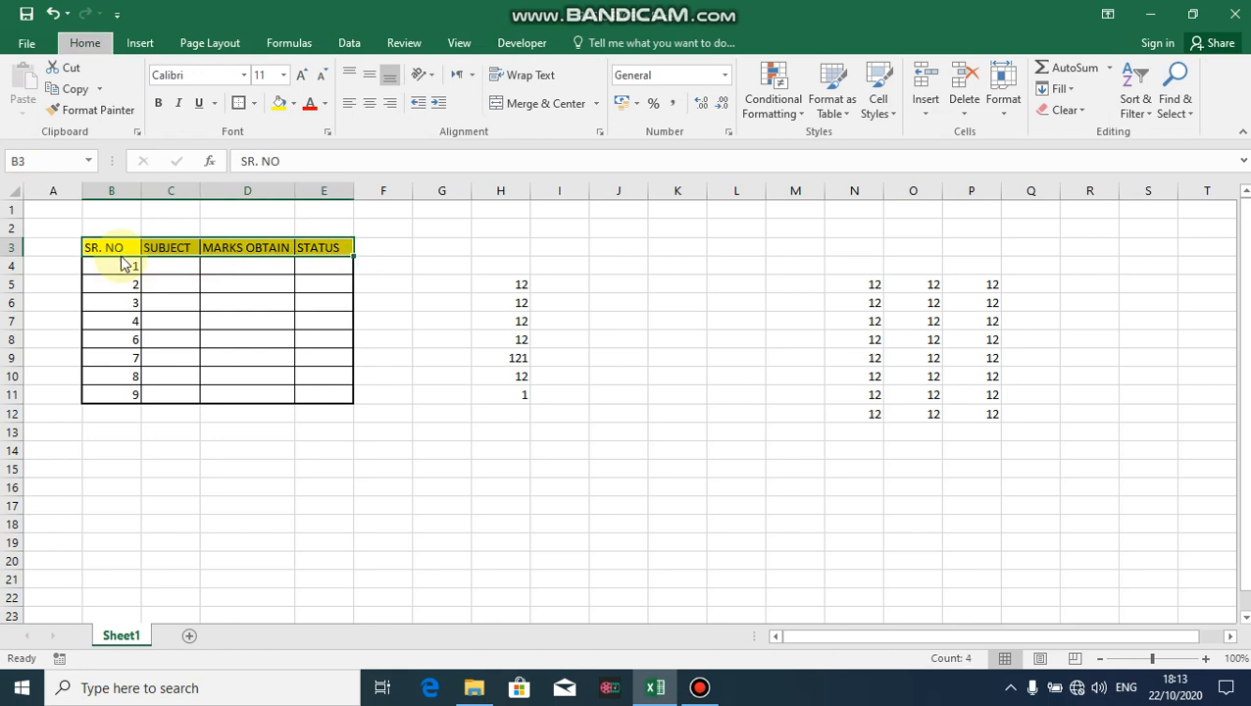
left_click(187, 297)
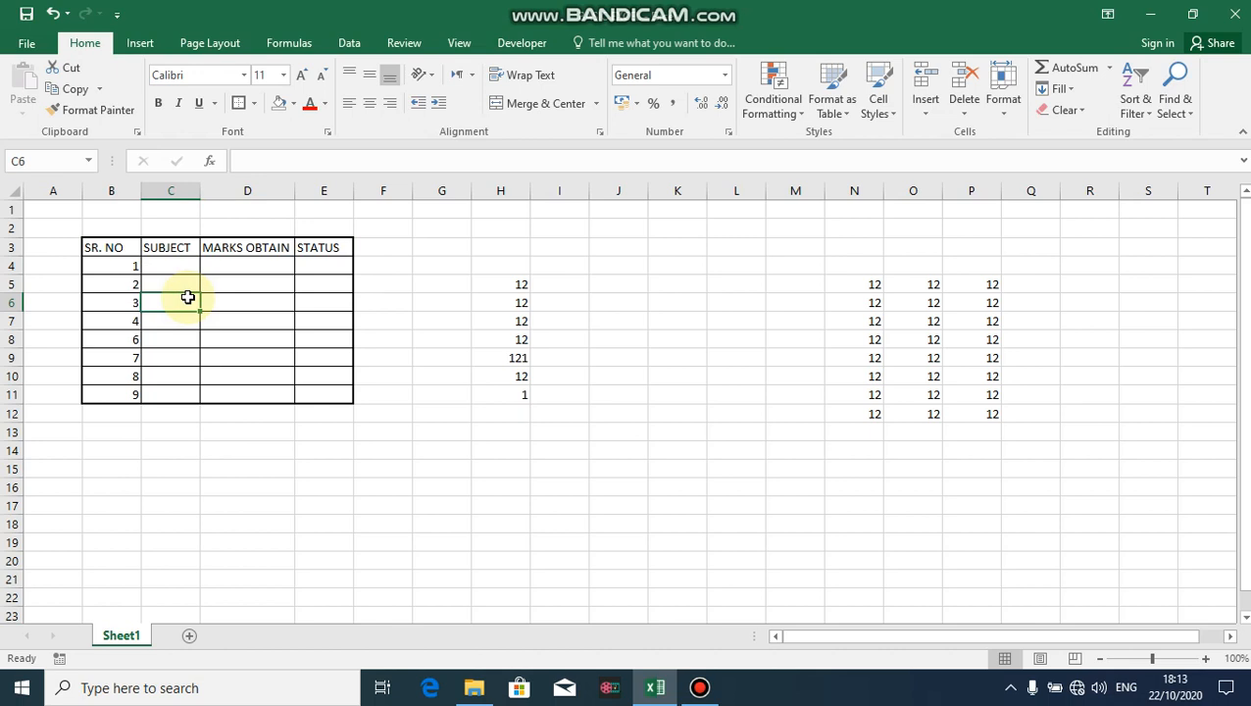
- Make the marks table's header text in cells B3 to E3 bold
left_click(102, 247)
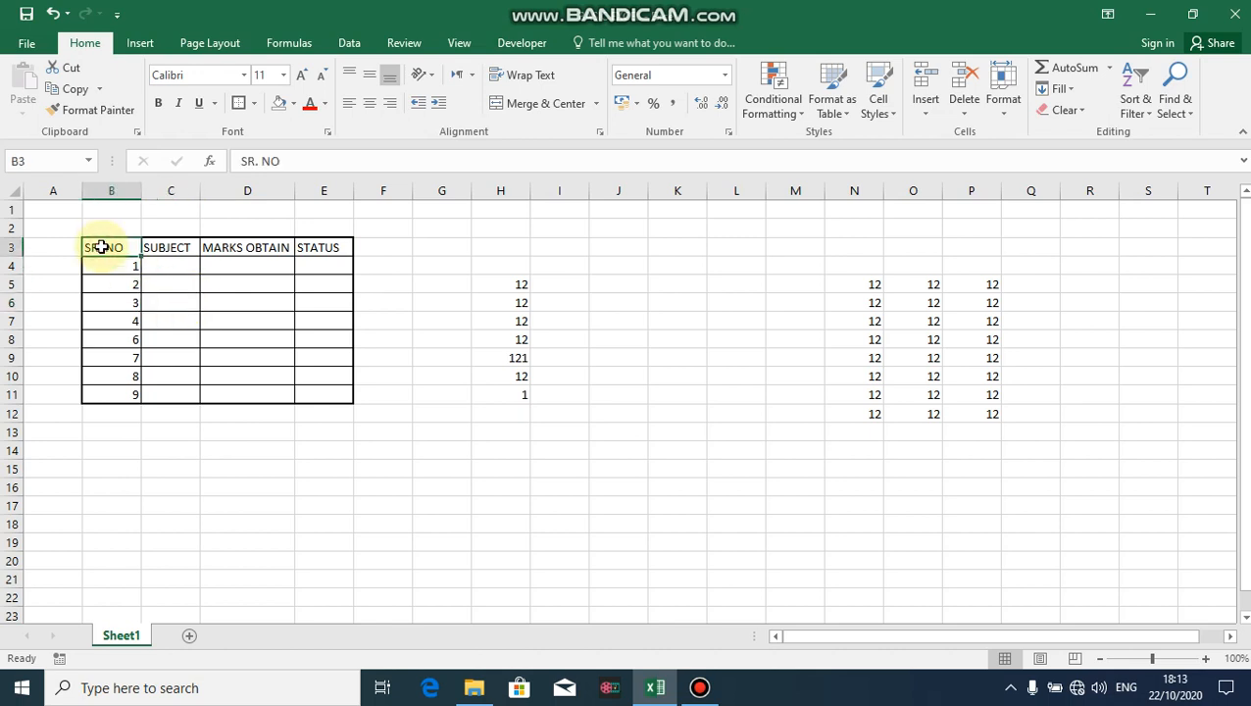
key("shift+Right")
key("shift+Right")
key("shift+Right")
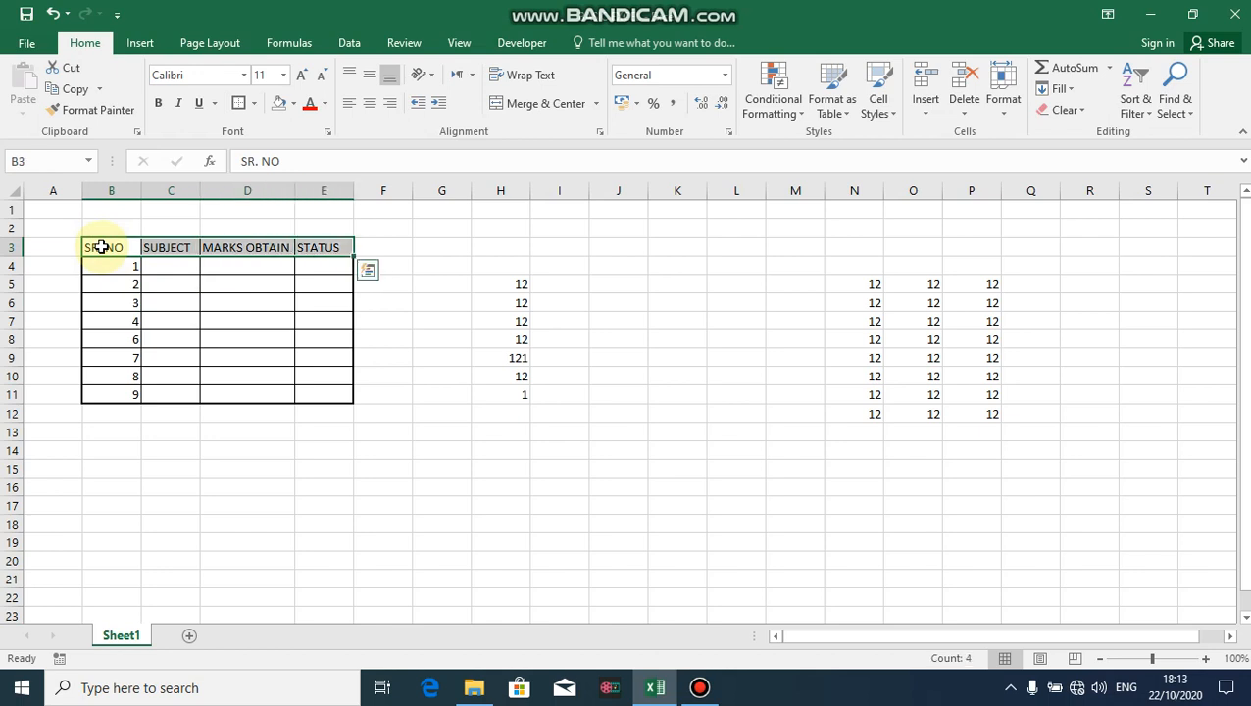
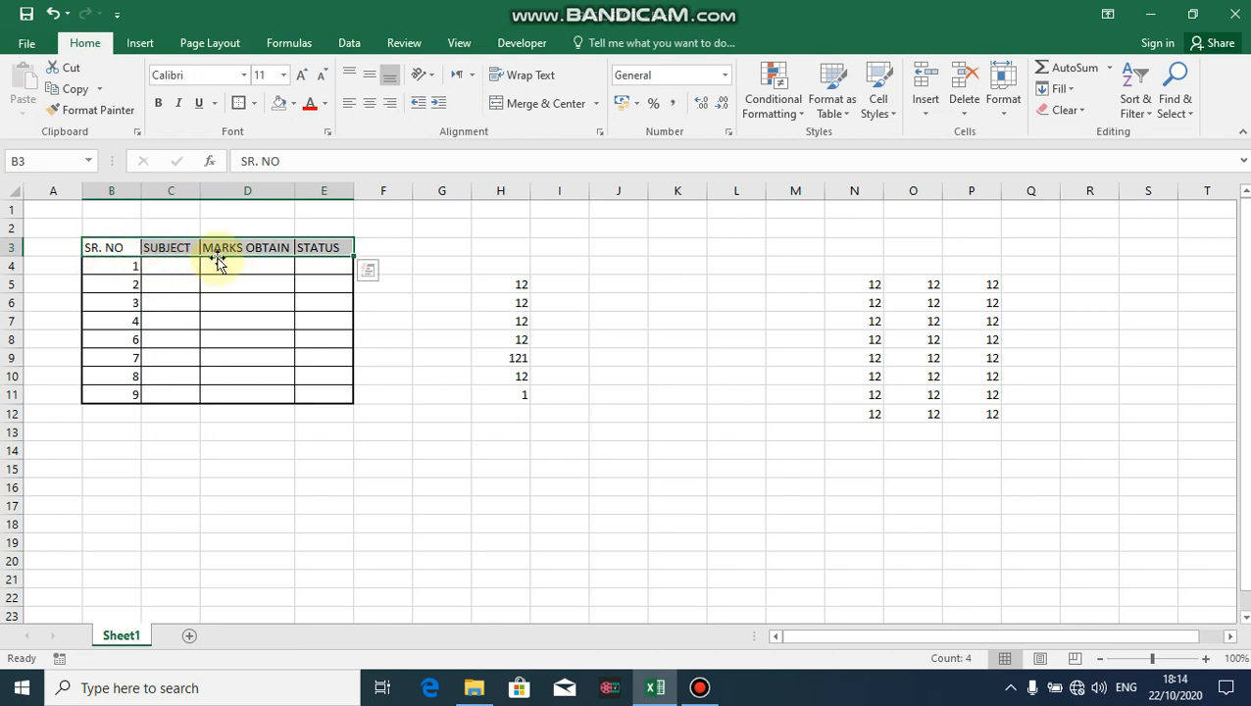
key("ctrl+b")
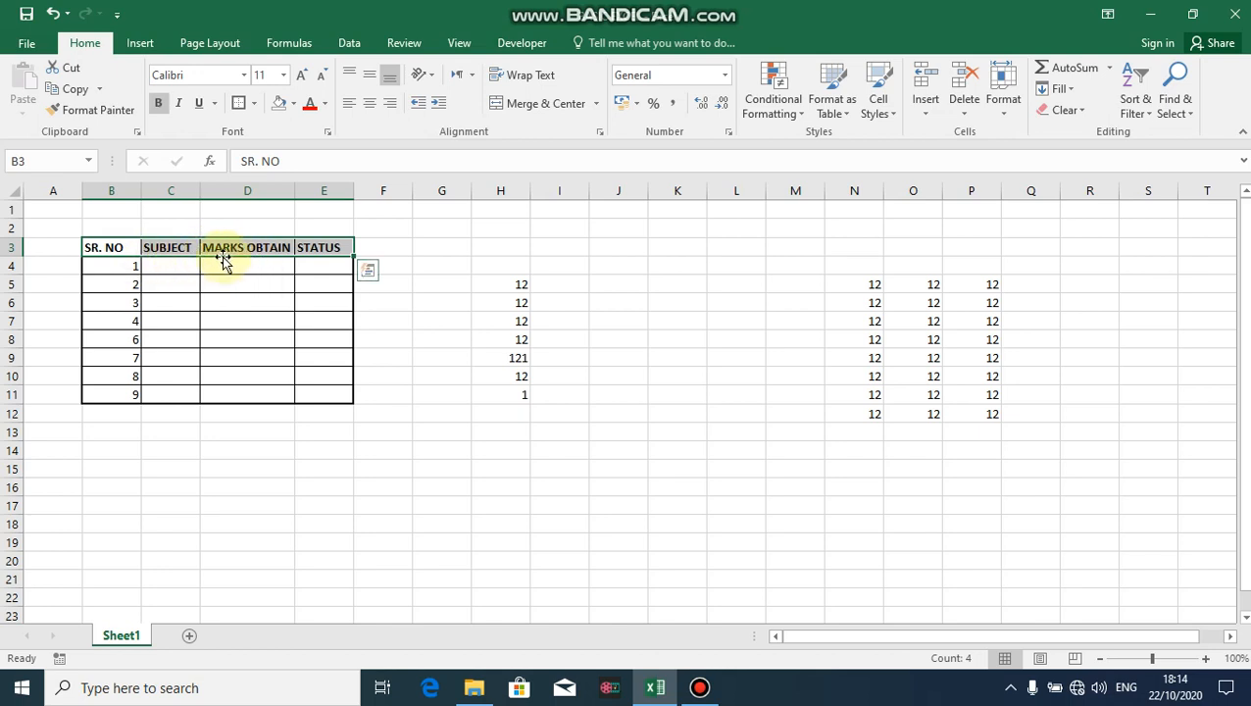
- Remove and reapply bold on the marks table's header cells B3 to E3, and make them italic
key("ctrl+b")
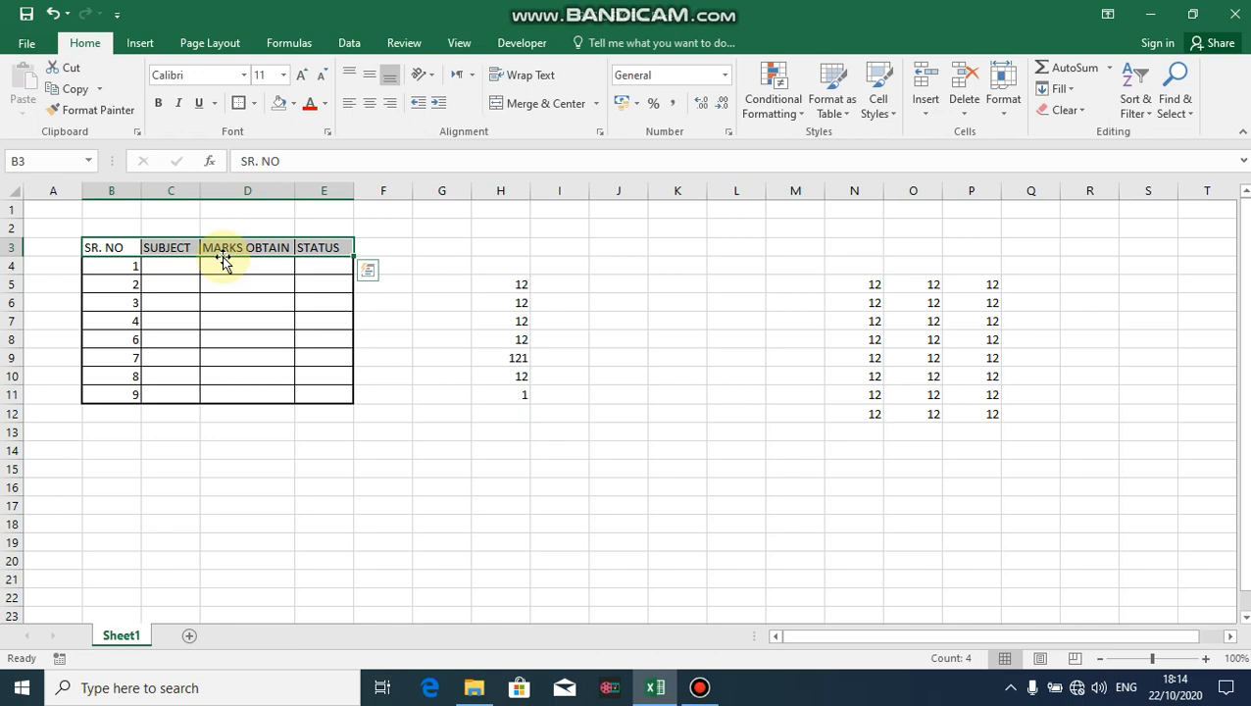
key("ctrl+b")
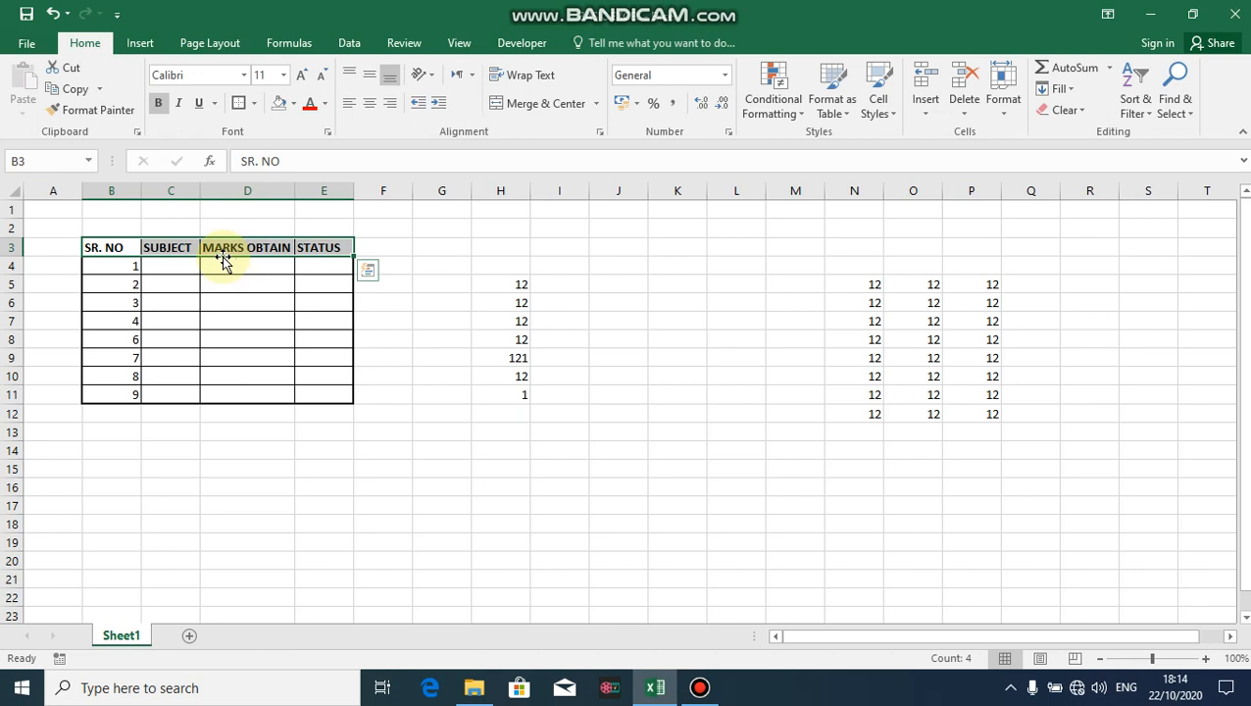
key("ctrl+i")
key("ctrl+q")
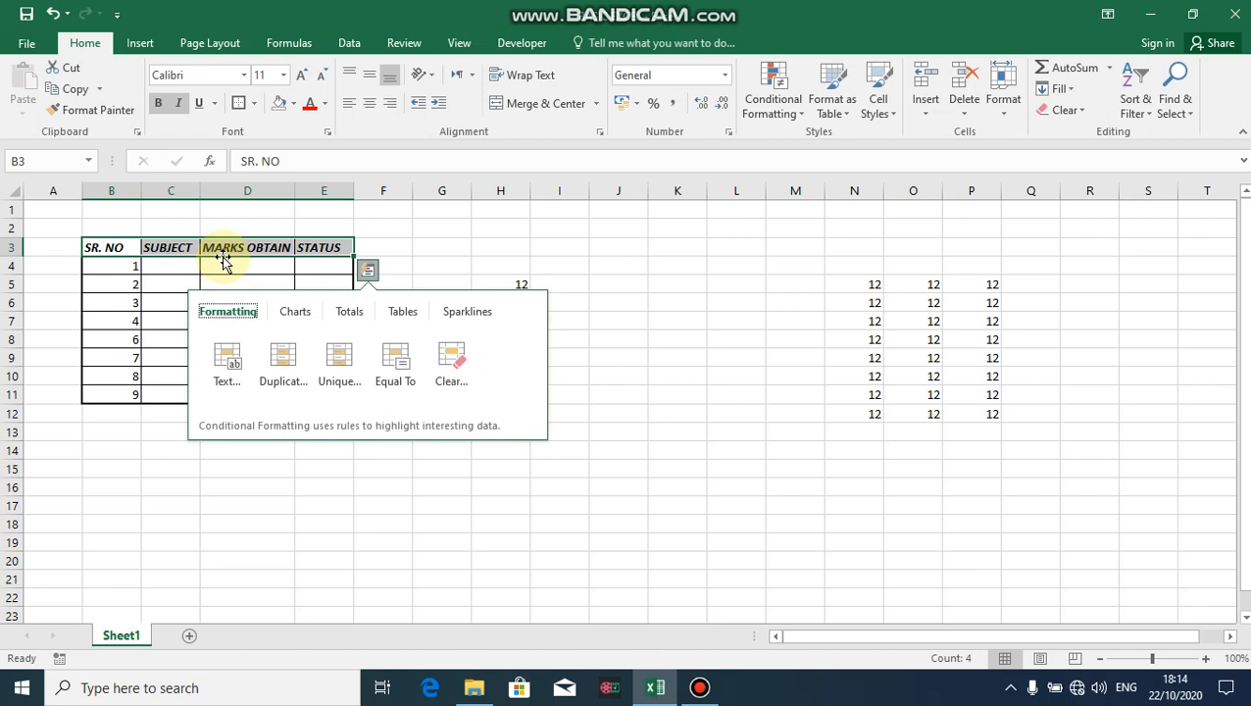
left_click(243, 280)
- Underline the text in the marks table's header cells B3 to E3
left_click(115, 244)
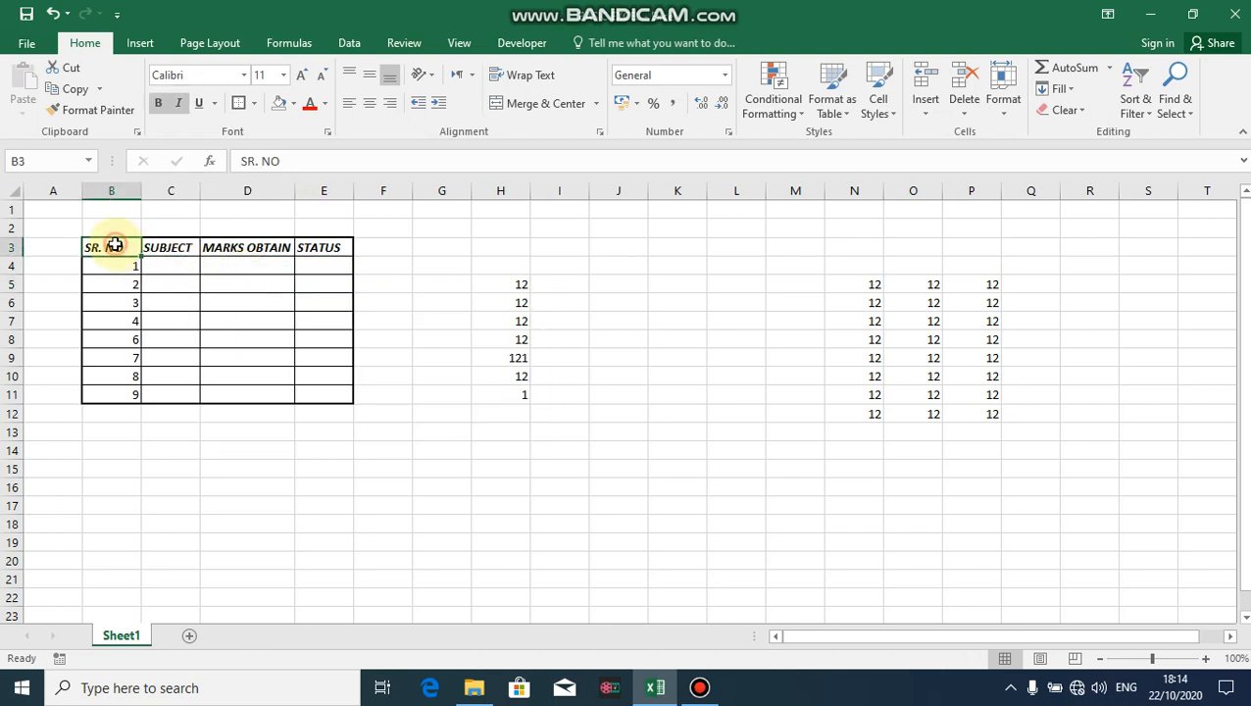
key("shift+Right")
key("shift+Right")
key("shift+Right")
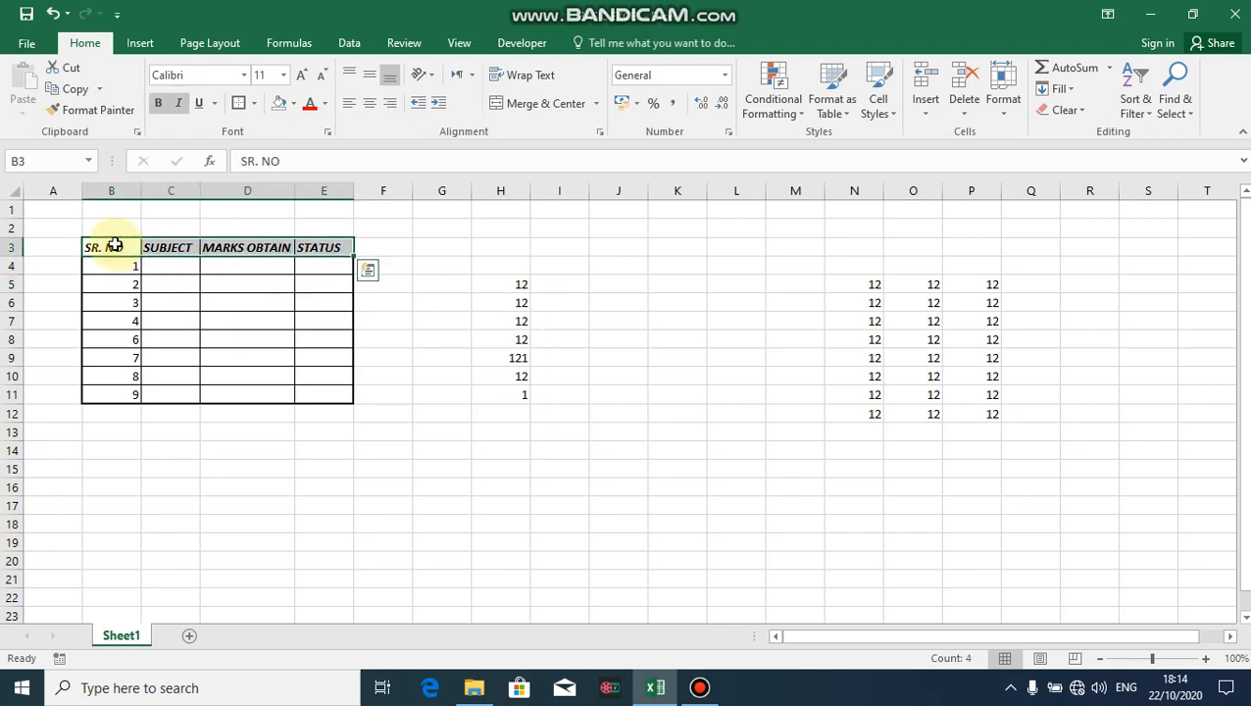
key("ctrl+u")
left_click(173, 301)
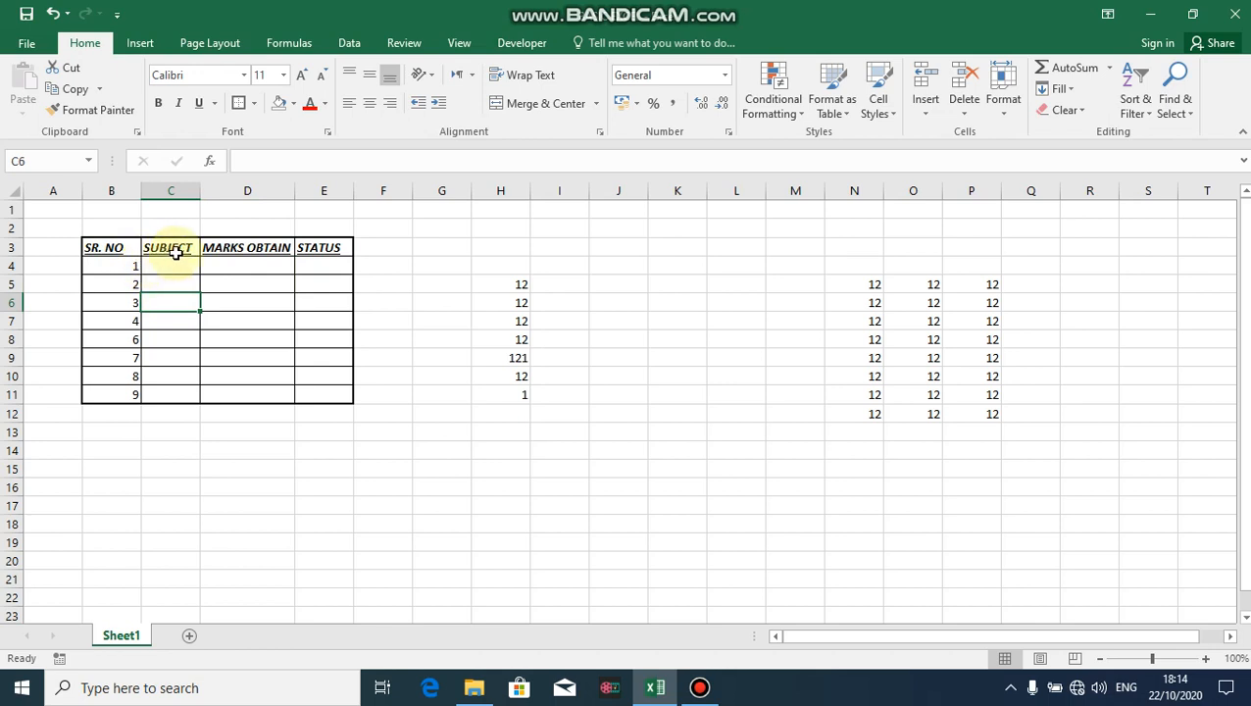
- Turn bold, italic and underline off and back on, one after another, for the header cells B3 to E3
left_click(118, 252)
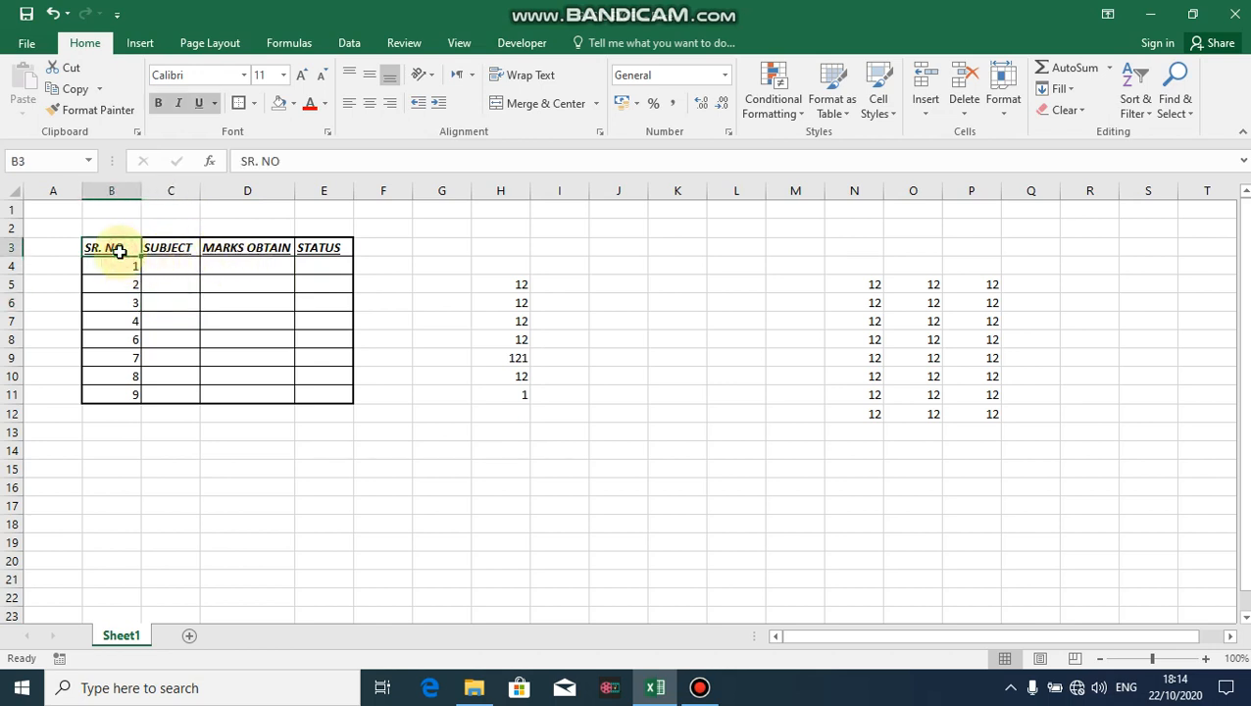
key("shift+Right")
key("shift+Right")
key("shift+Right")
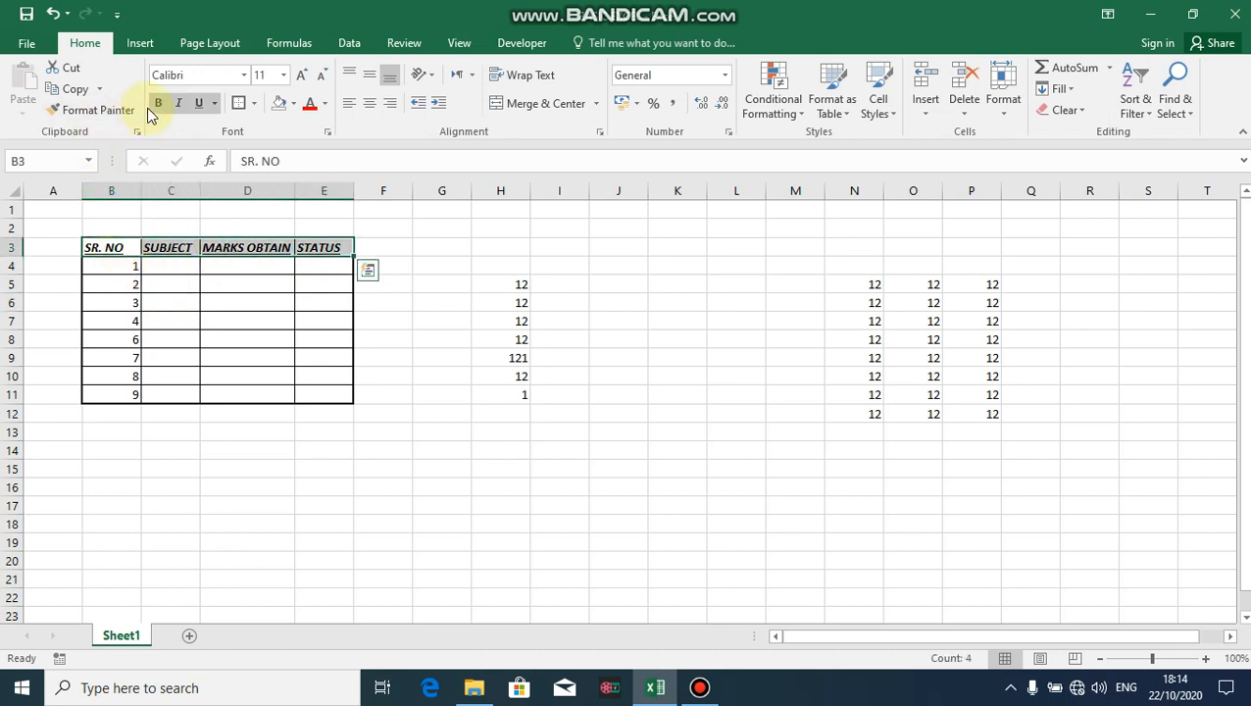
left_click(155, 103)
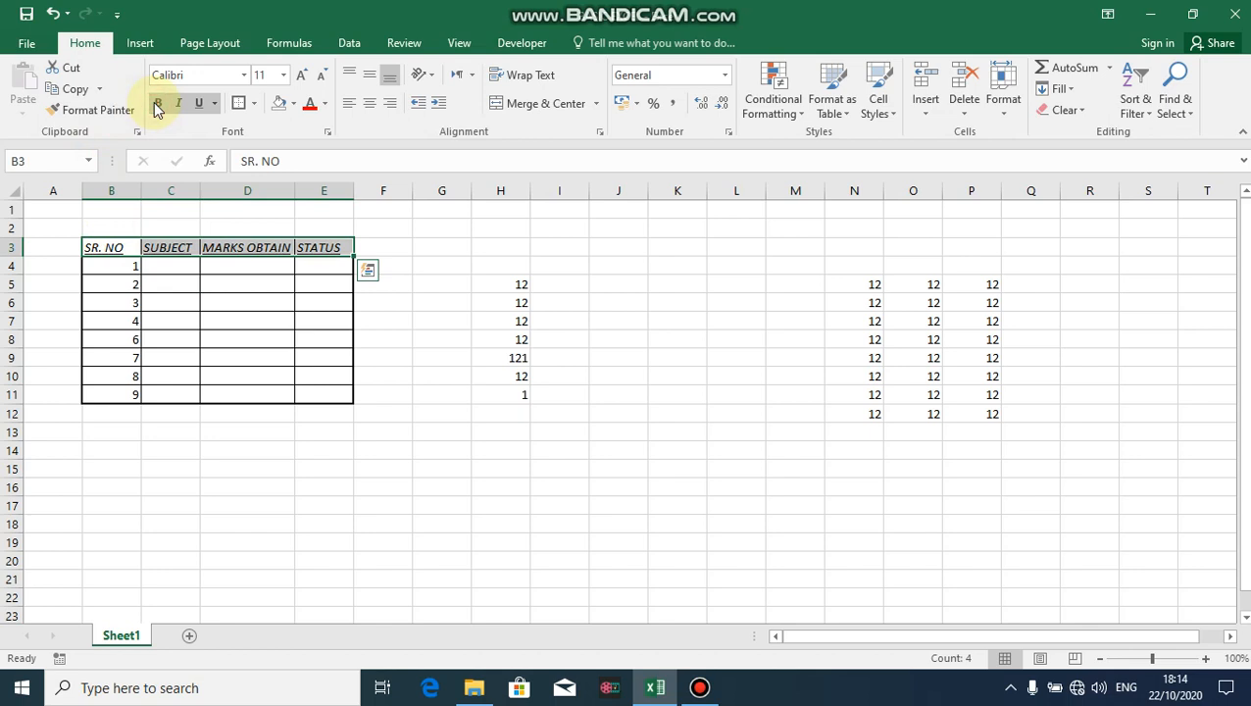
left_click(155, 104)
left_click(178, 104)
left_click(178, 104)
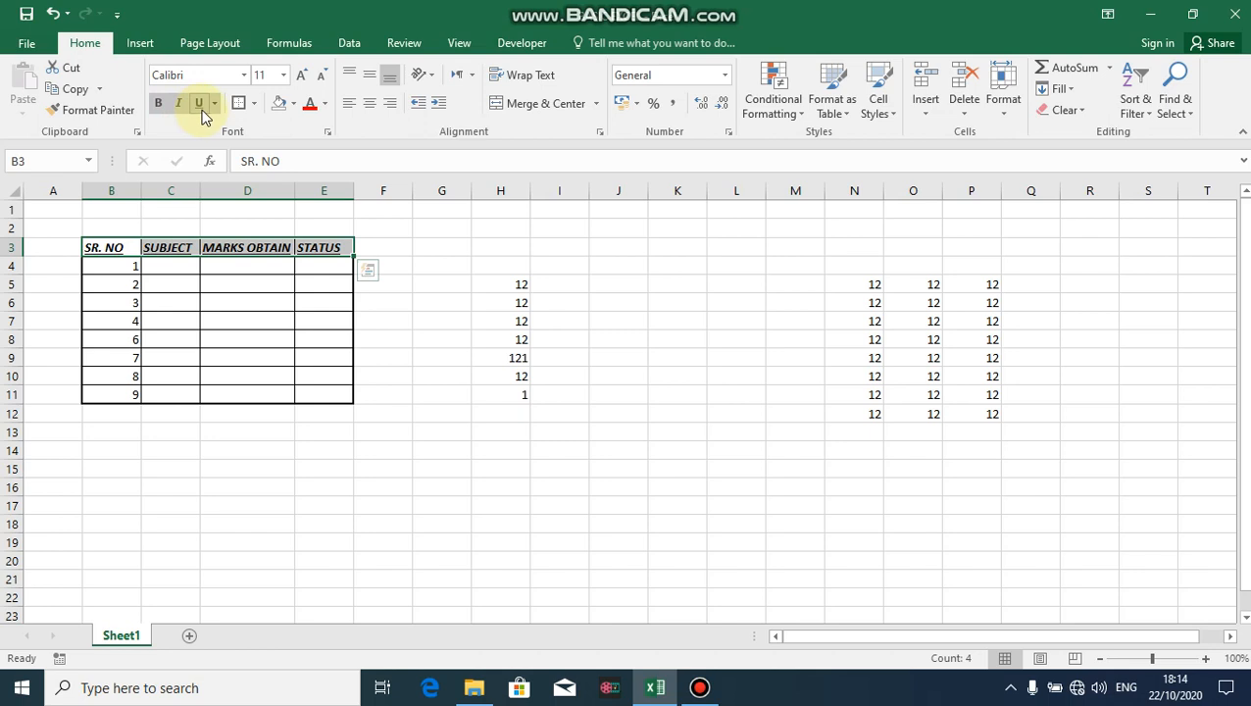
left_click(201, 110)
left_click(203, 112)
left_click(321, 300)
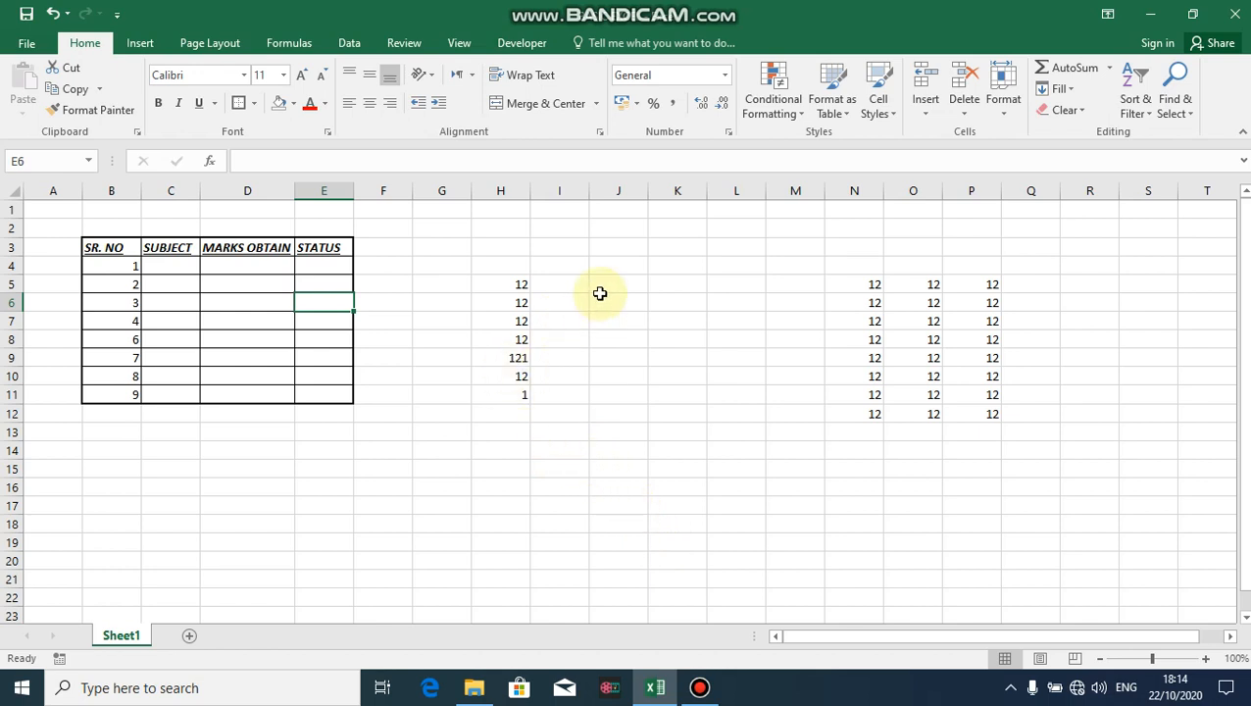
- Merge and center cells D5 and D6 in the MARKS OBTAIN column, and undo the merge
left_click(250, 285)
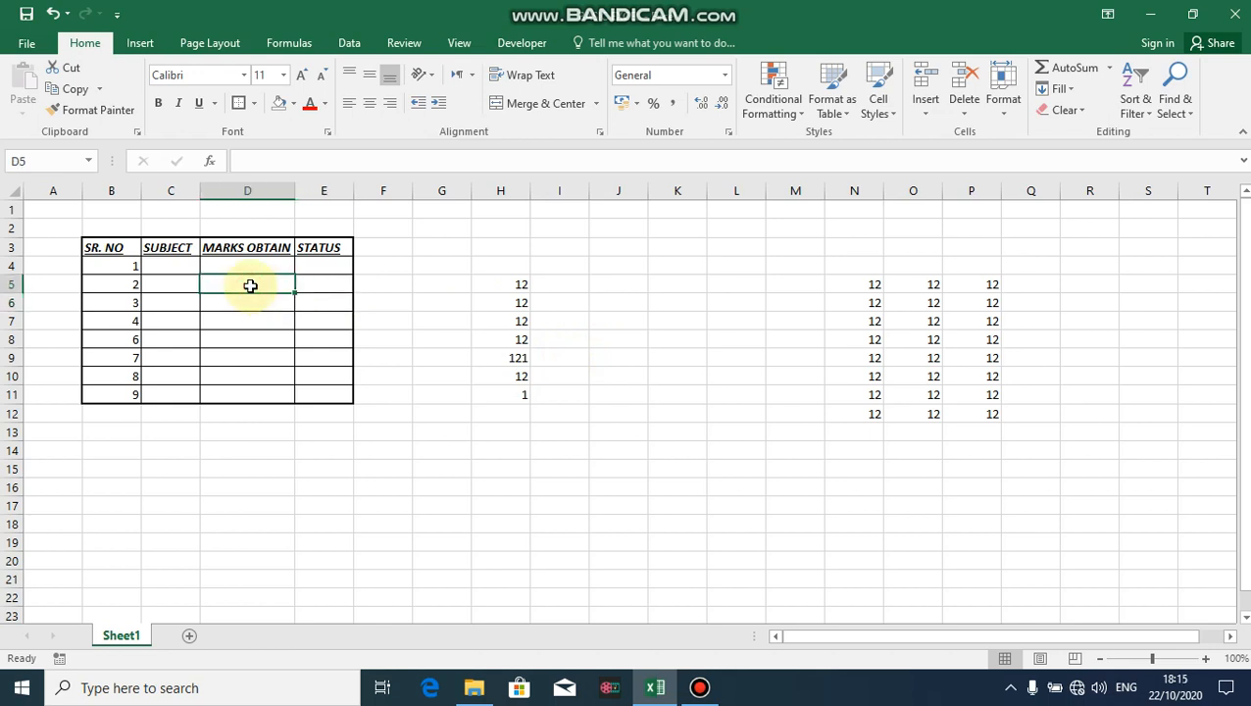
key("shift+Down")
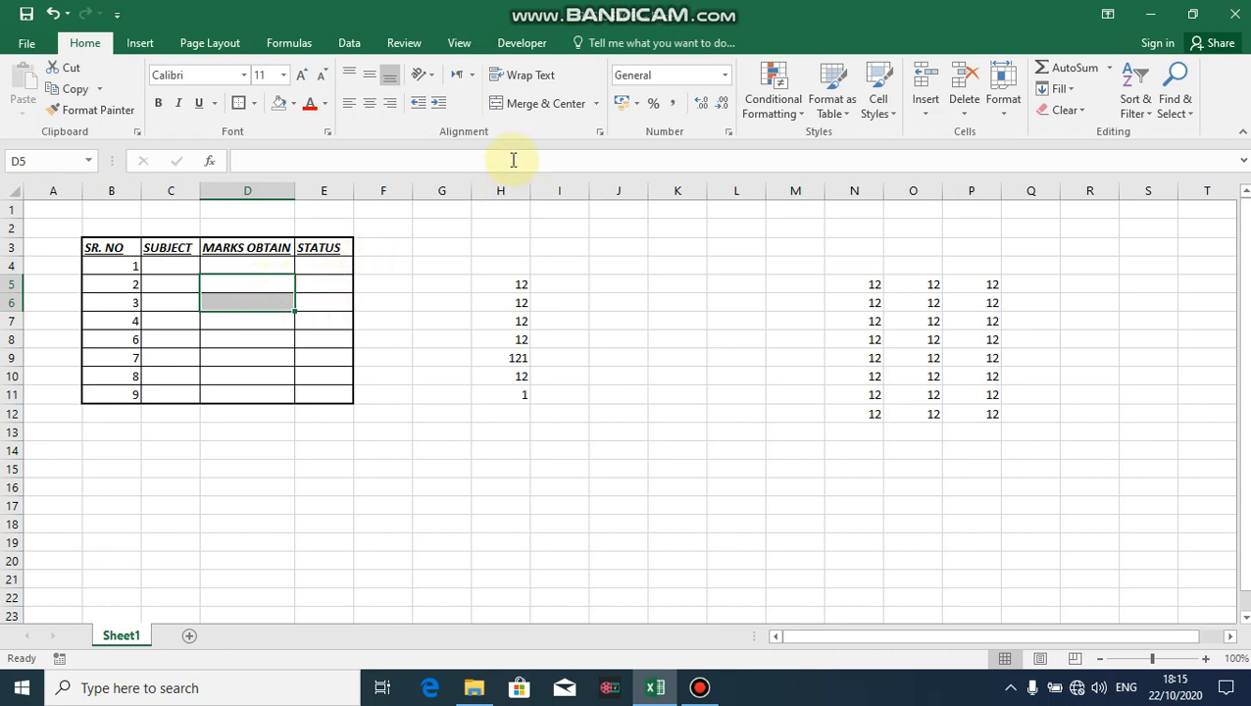
left_click(526, 110)
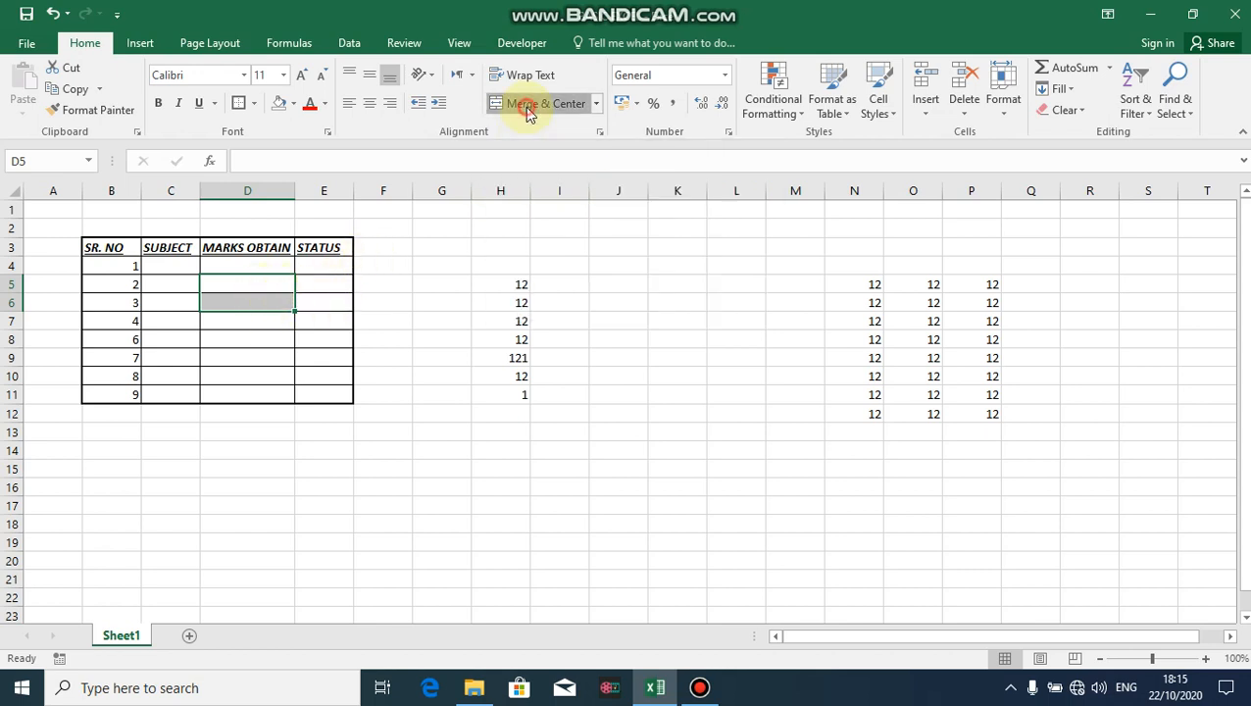
left_click(283, 324)
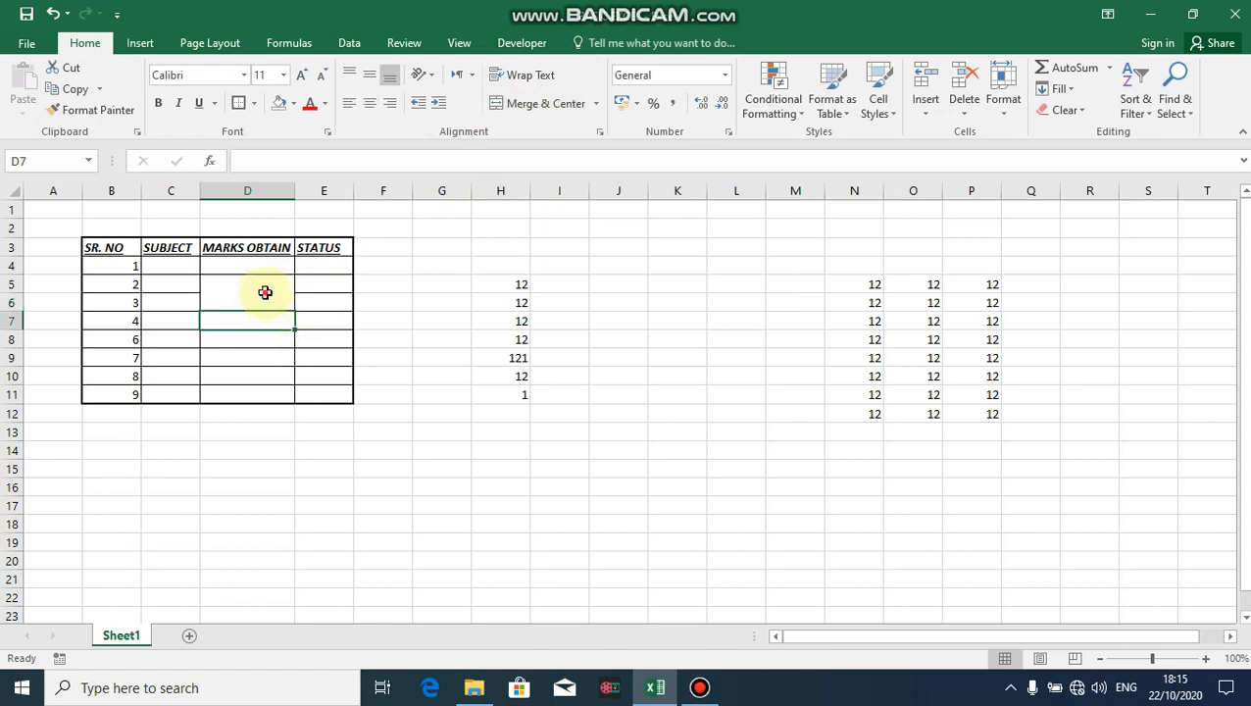
left_click(265, 292)
key("ctrl+z")
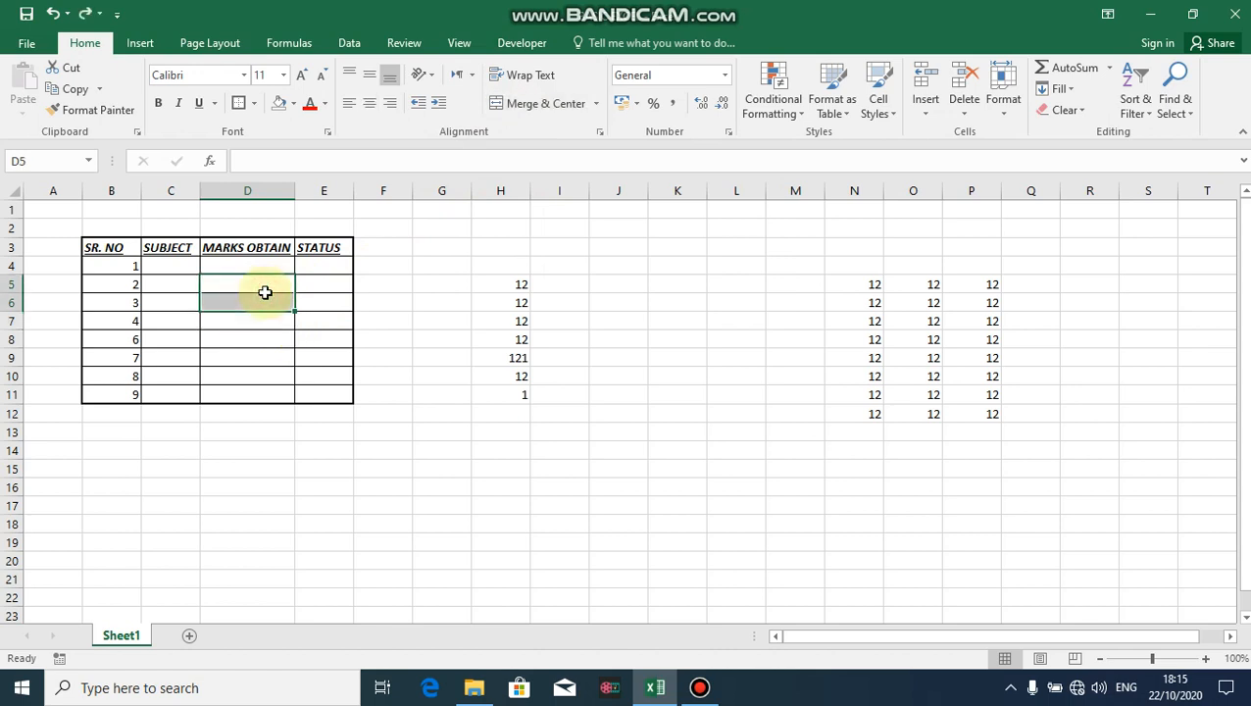
- Merge and center the empty range J7 to L11, and unmerge it again
left_click(636, 318)
key("shift+Right")
key("shift+Right")
key("shift+Down")
key("shift+Down")
key("shift+Down")
key("shift+Down")
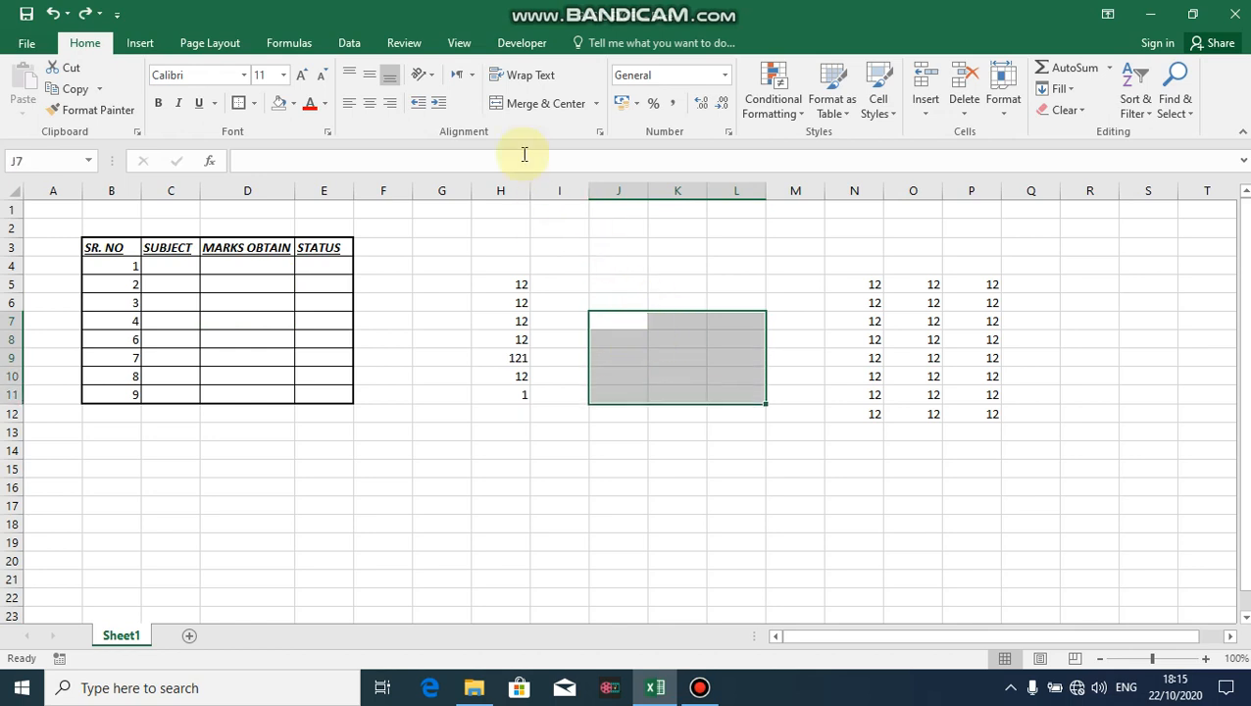
left_click(534, 108)
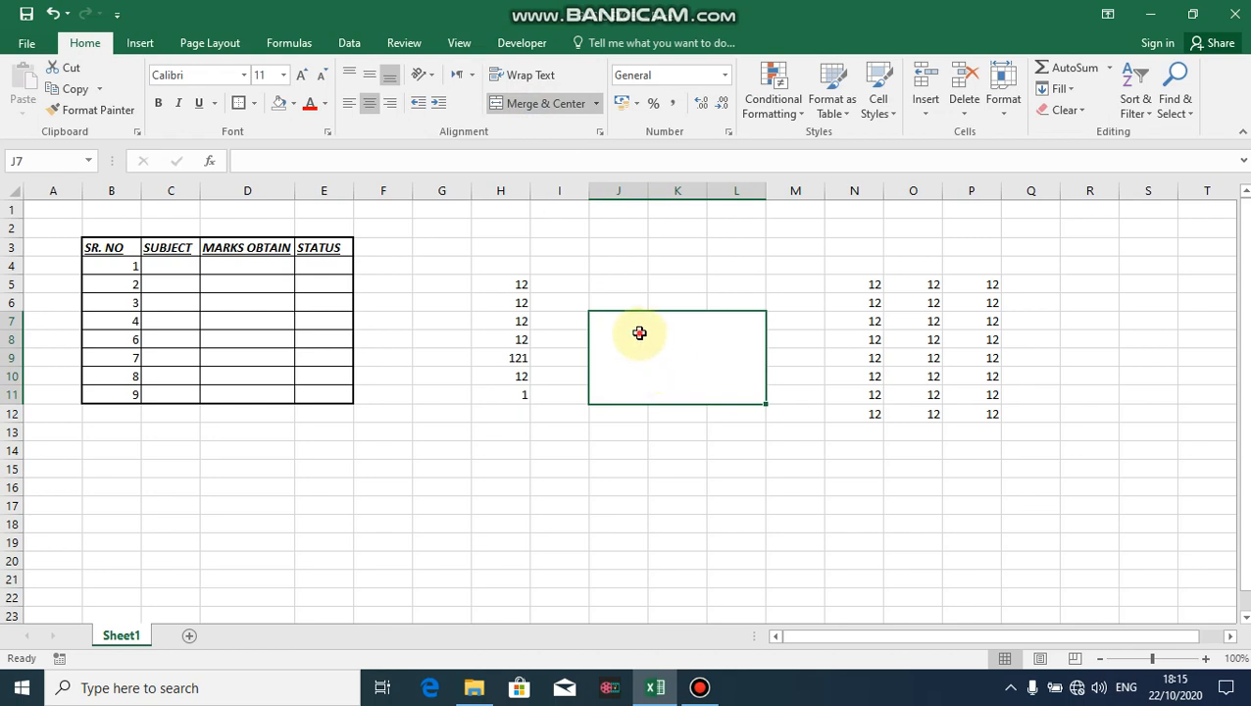
left_click(534, 106)
left_click(687, 368)
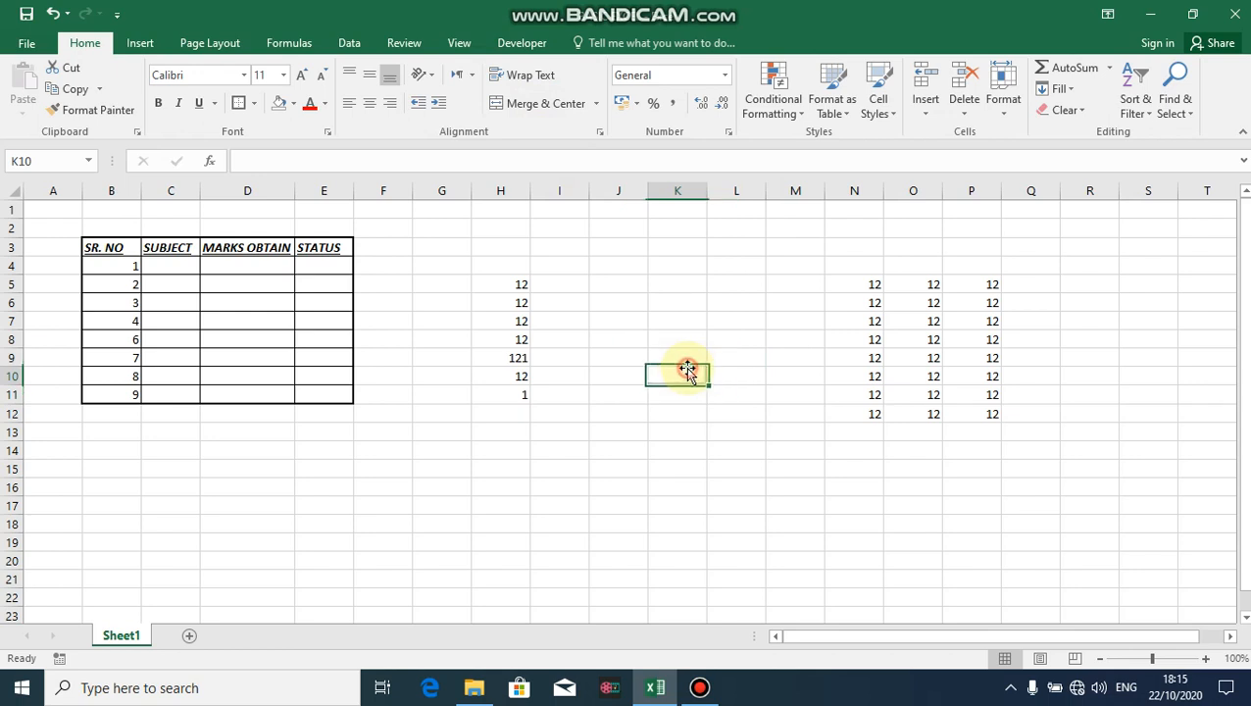
- Merge and center the empty cells J6 to L9 into one cell
left_click(605, 297)
key("shift+Right")
key("shift+Right")
key("shift+Down")
key("shift+Down")
key("shift+Down")
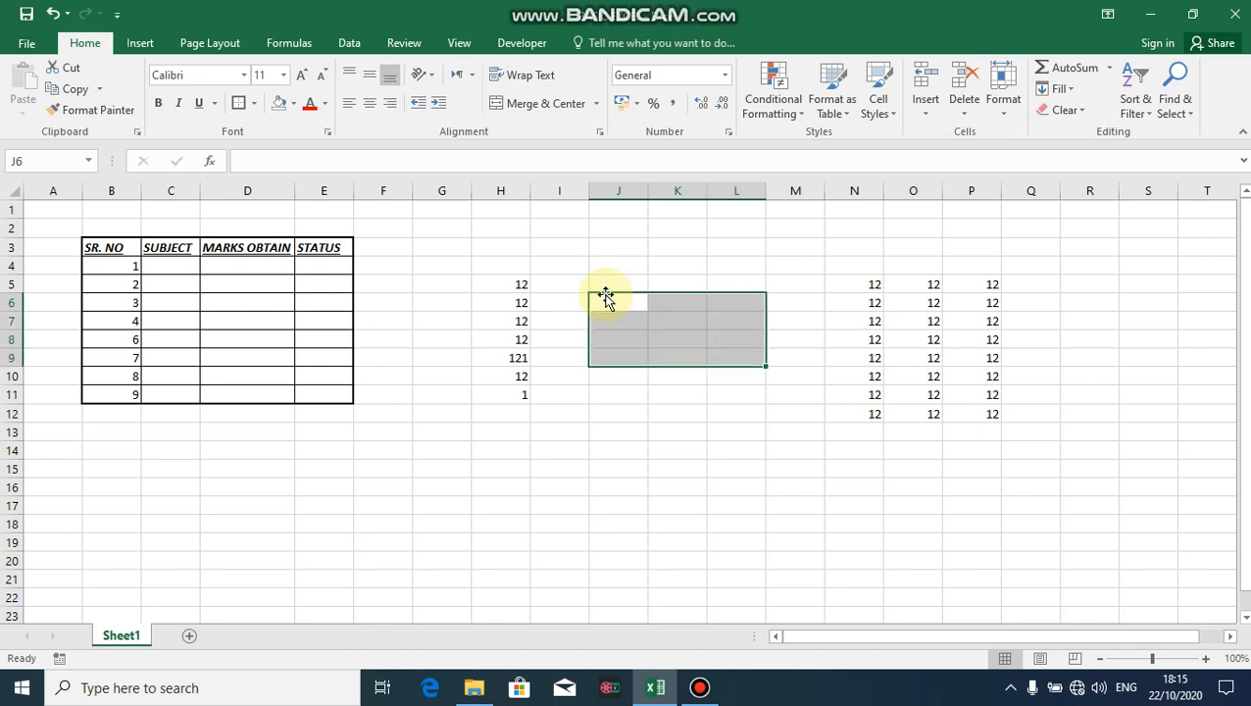
key("alt+h")
key("m")
key("c")
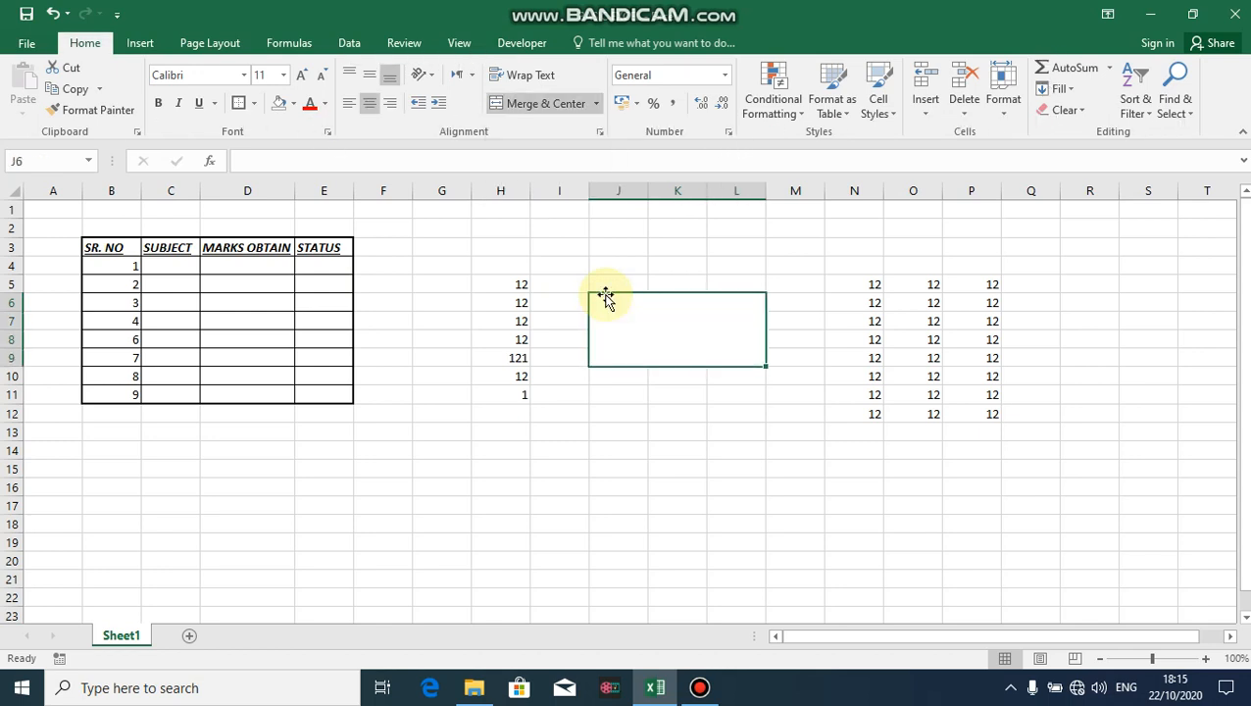
left_click(651, 428)
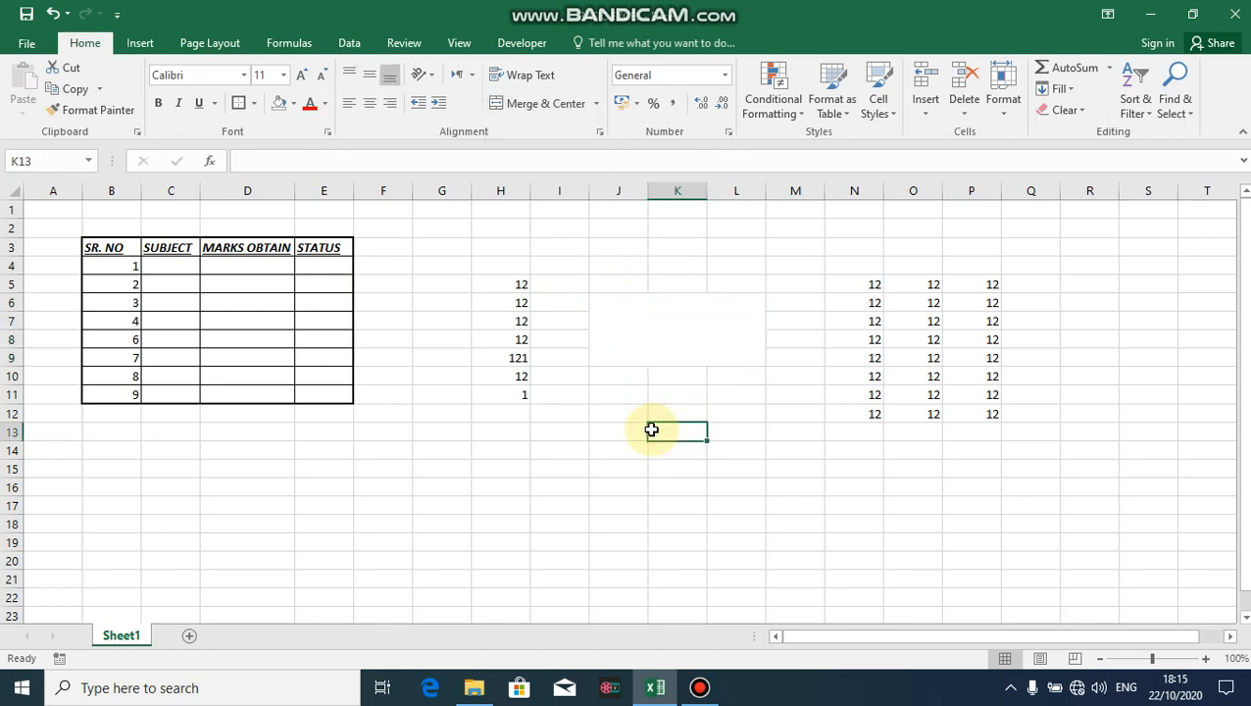
- Unmerge the merged block J6 to L9 back into separate cells
left_click(646, 330)
key("alt+h")
key("m")
key("c")
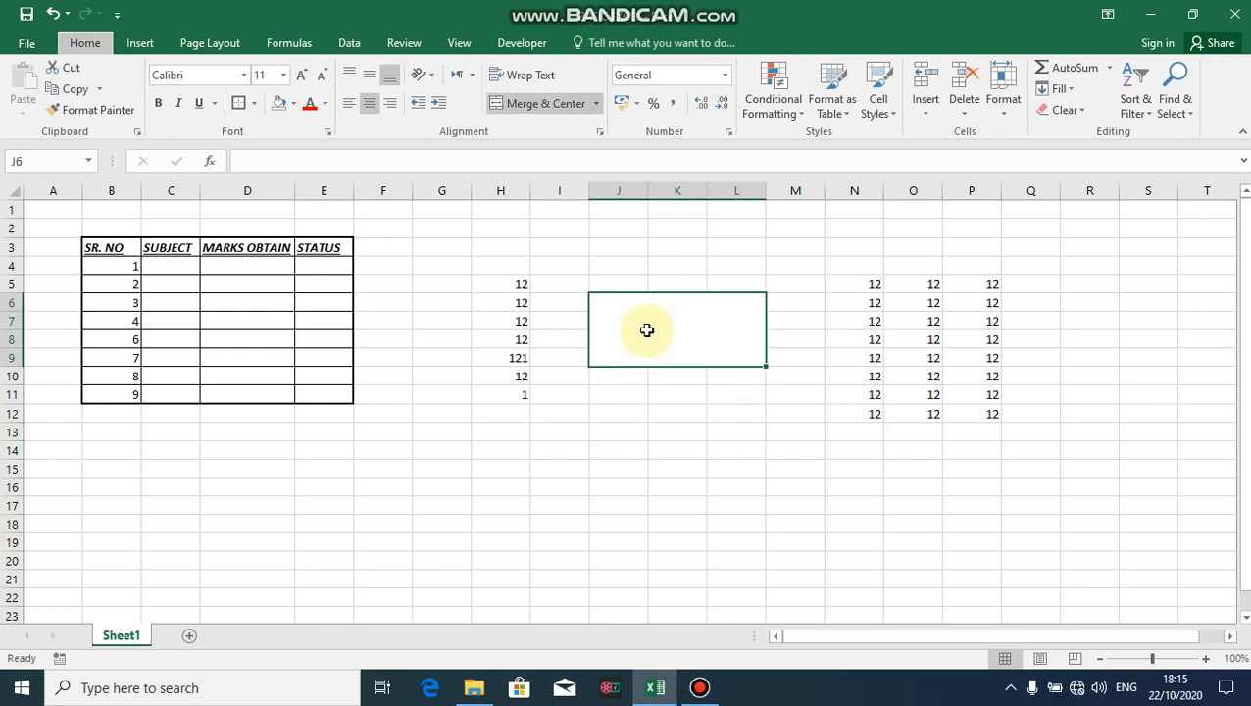
left_click(645, 399)
left_click(625, 319)
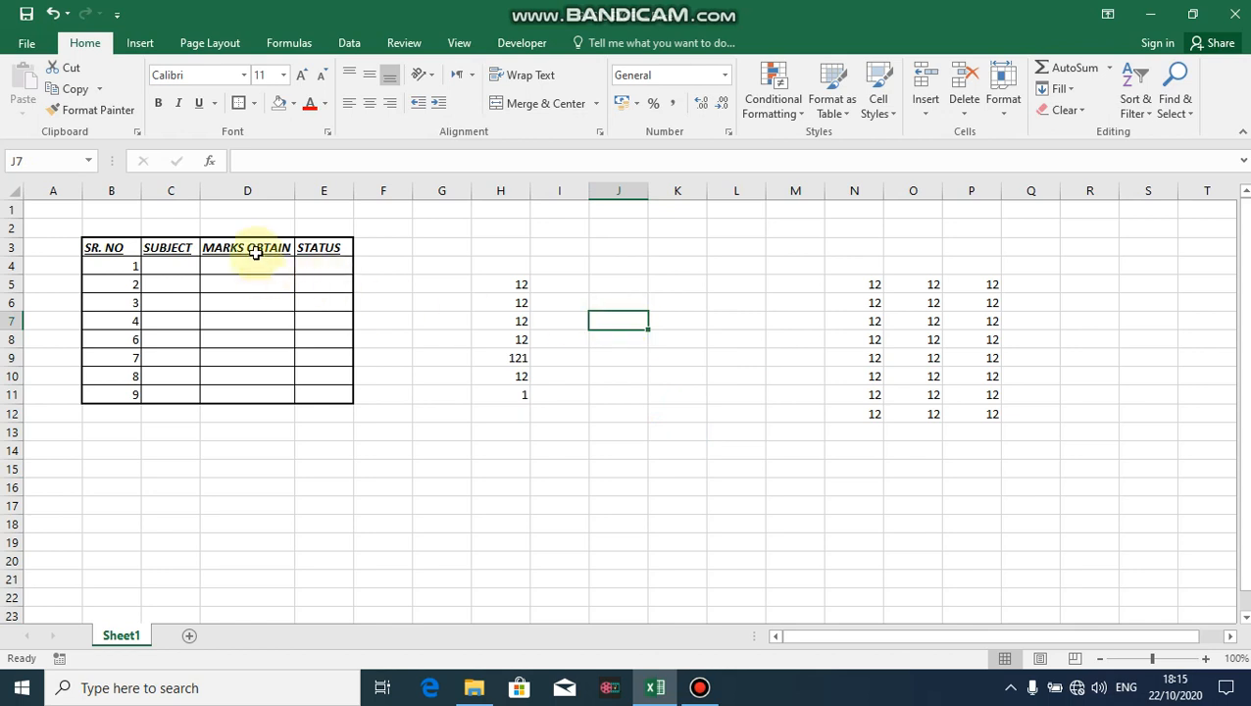
- Narrow column D below the width of its MARKS OBTAIN heading and wrap the text in cell D3
left_click_drag(290, 196, 265, 196)
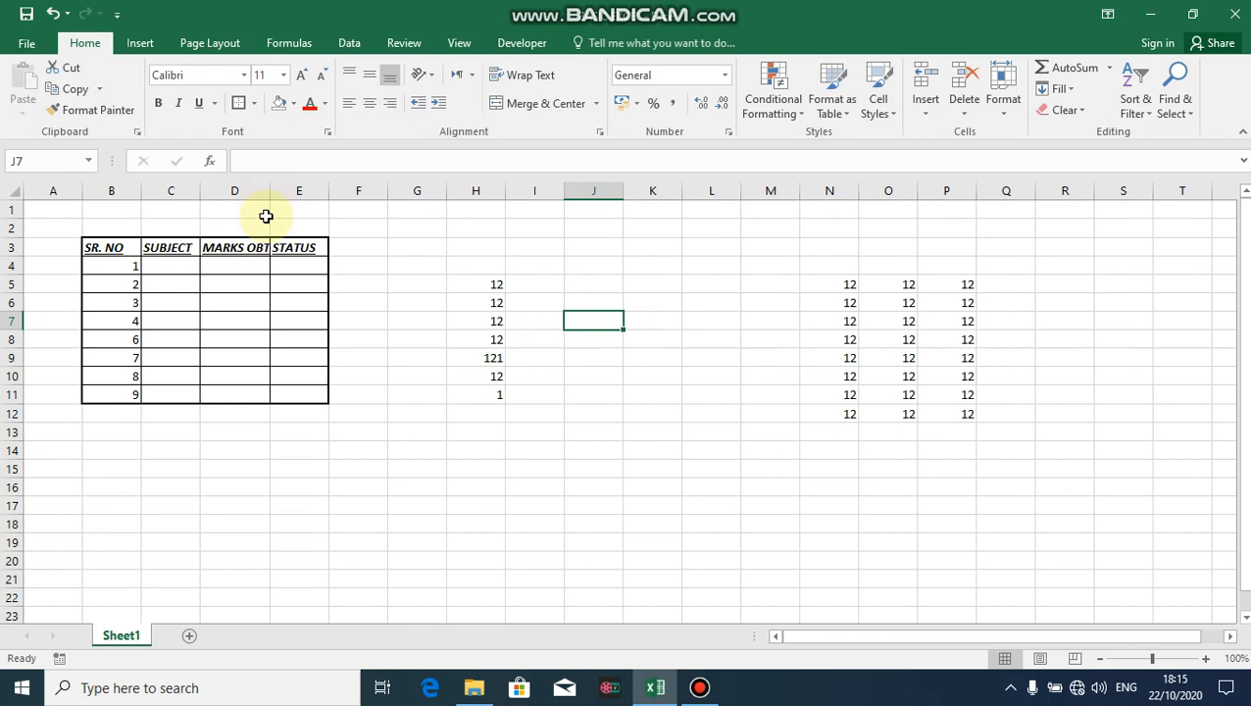
left_click(255, 247)
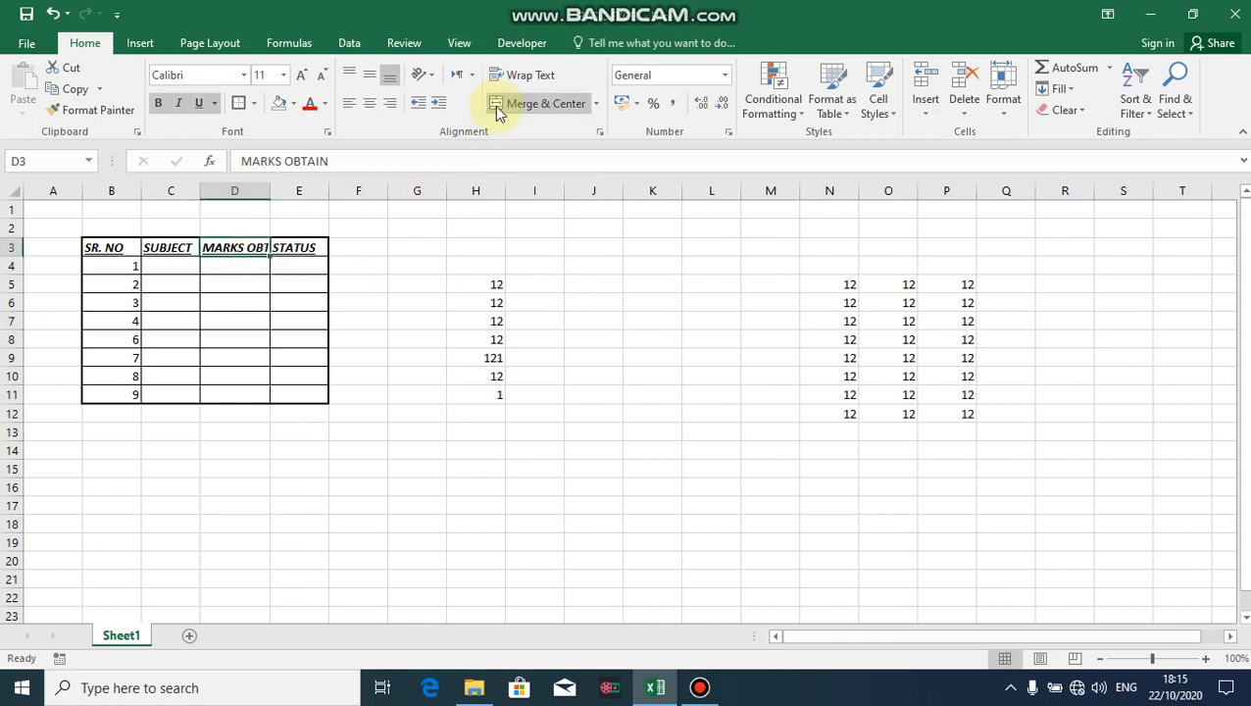
left_click(519, 83)
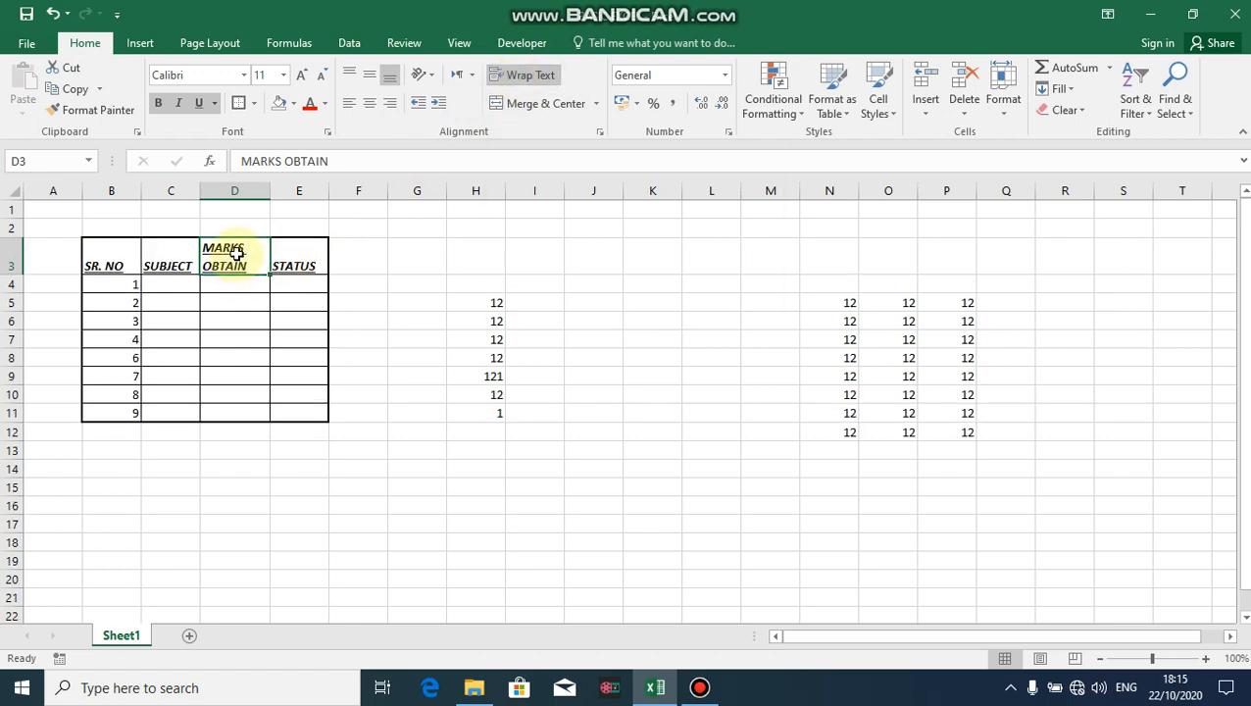
left_click(245, 302)
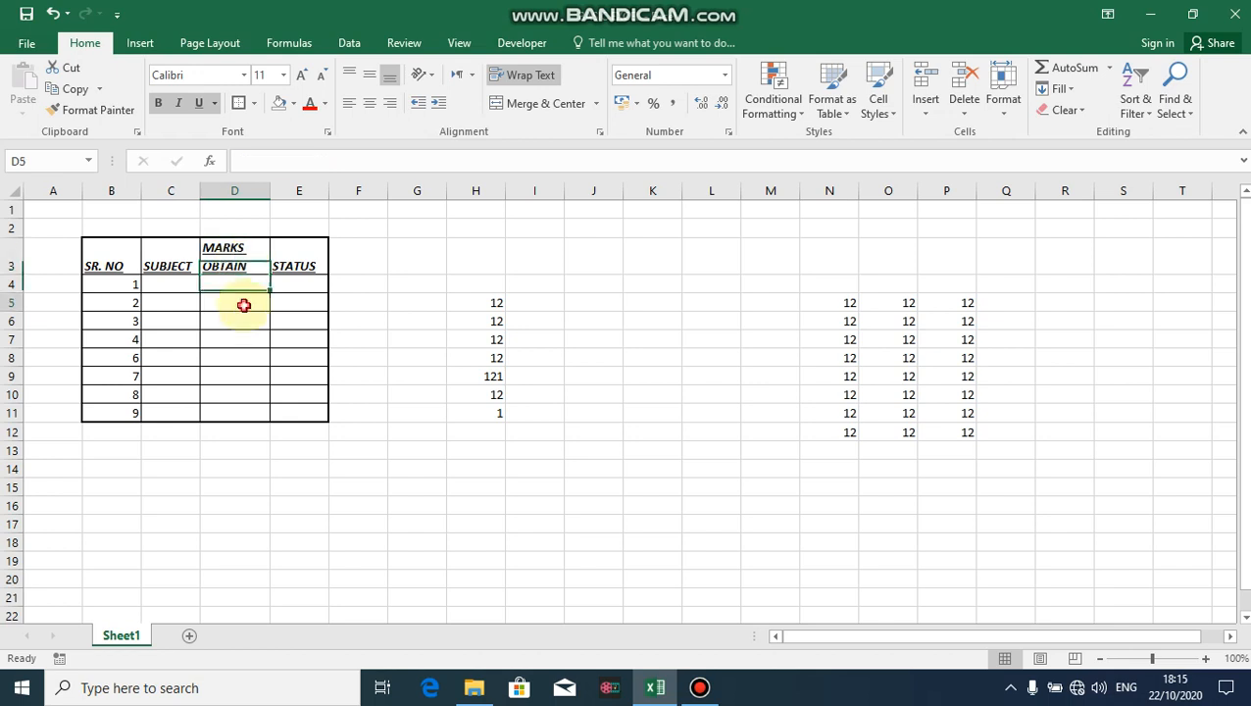
- Turn text wrapping off and back on for the MARKS OBTAIN header cell D3
left_click(240, 250)
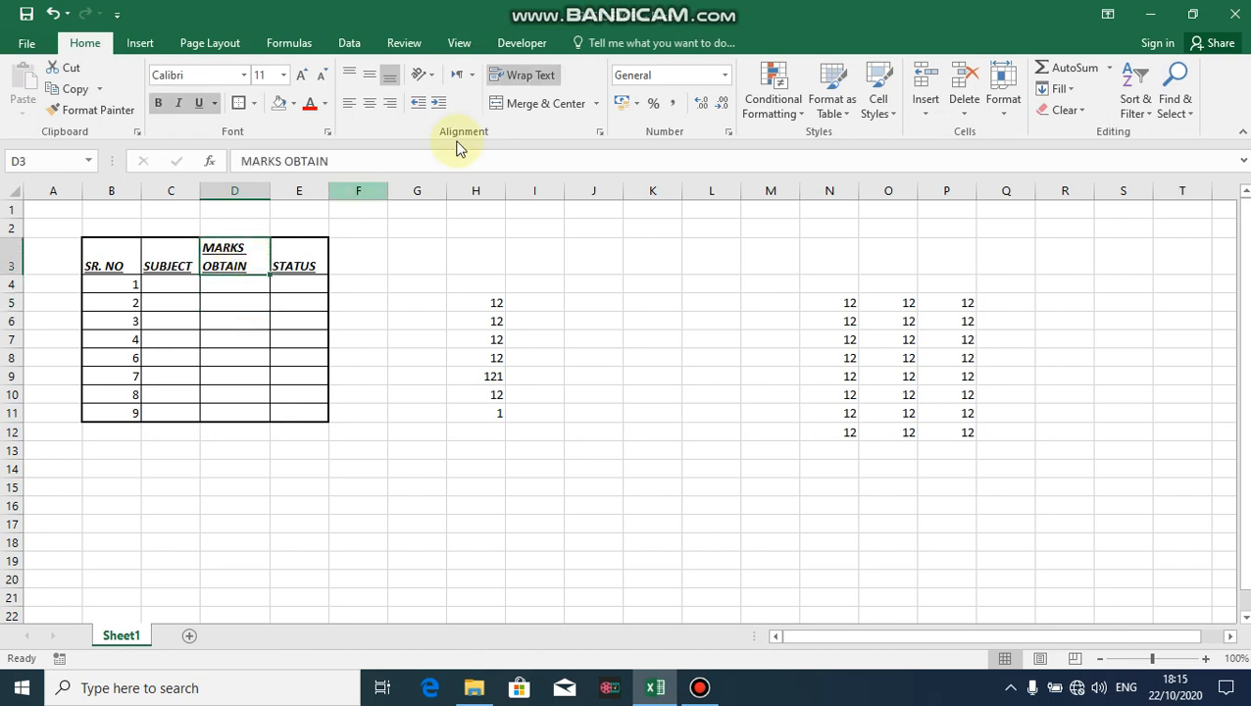
left_click(520, 86)
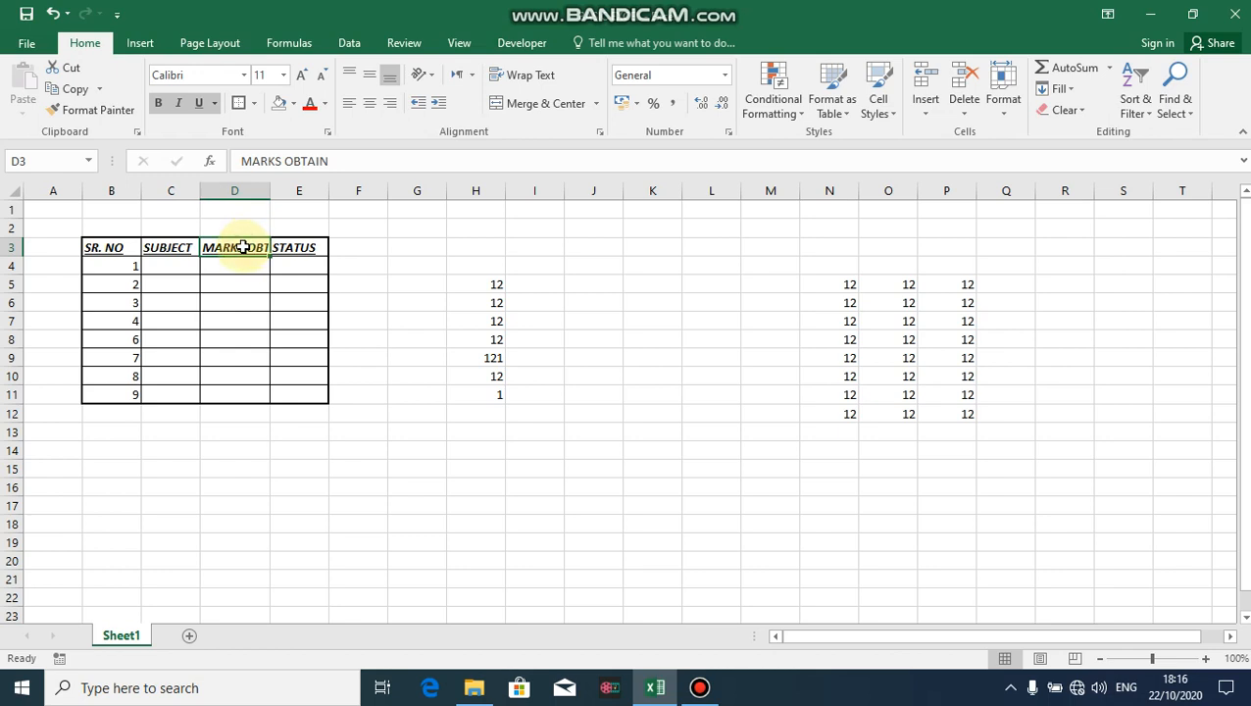
key("alt")
key("h")
key("w")
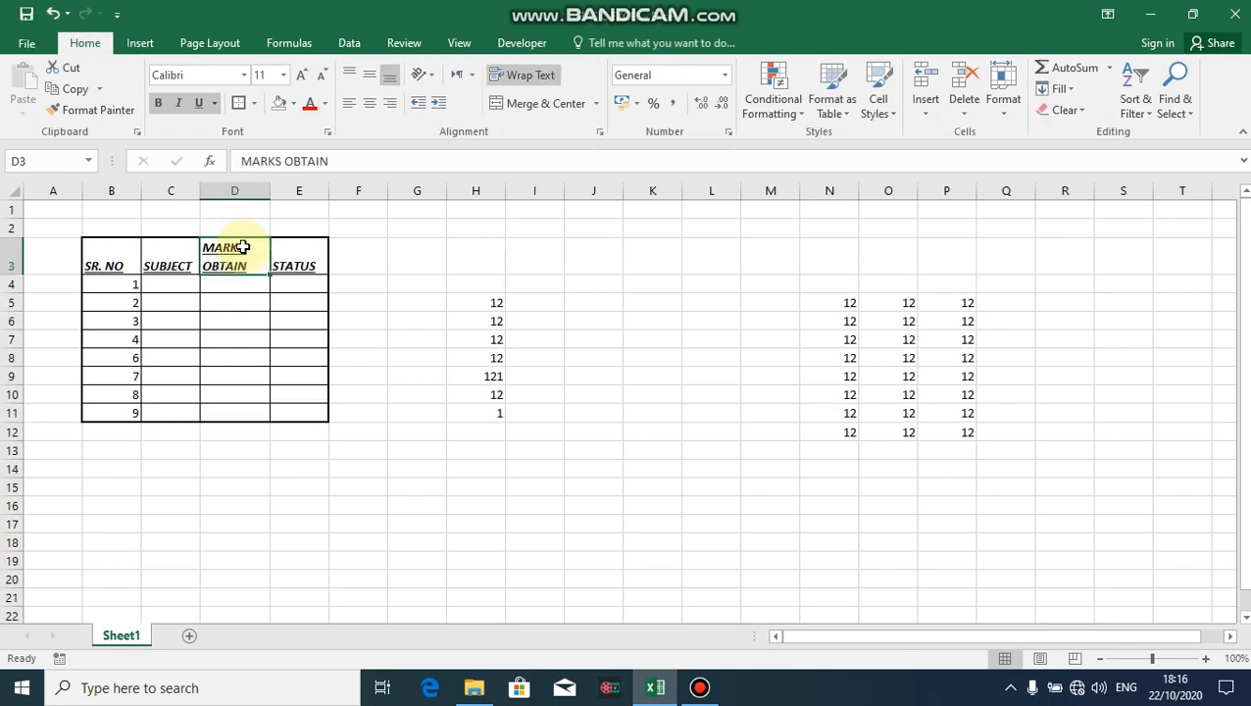
left_click(251, 324)
- Turn off text wrapping in cell D3 and widen column D to fit the full MARKS OBTAIN heading
left_click(241, 260)
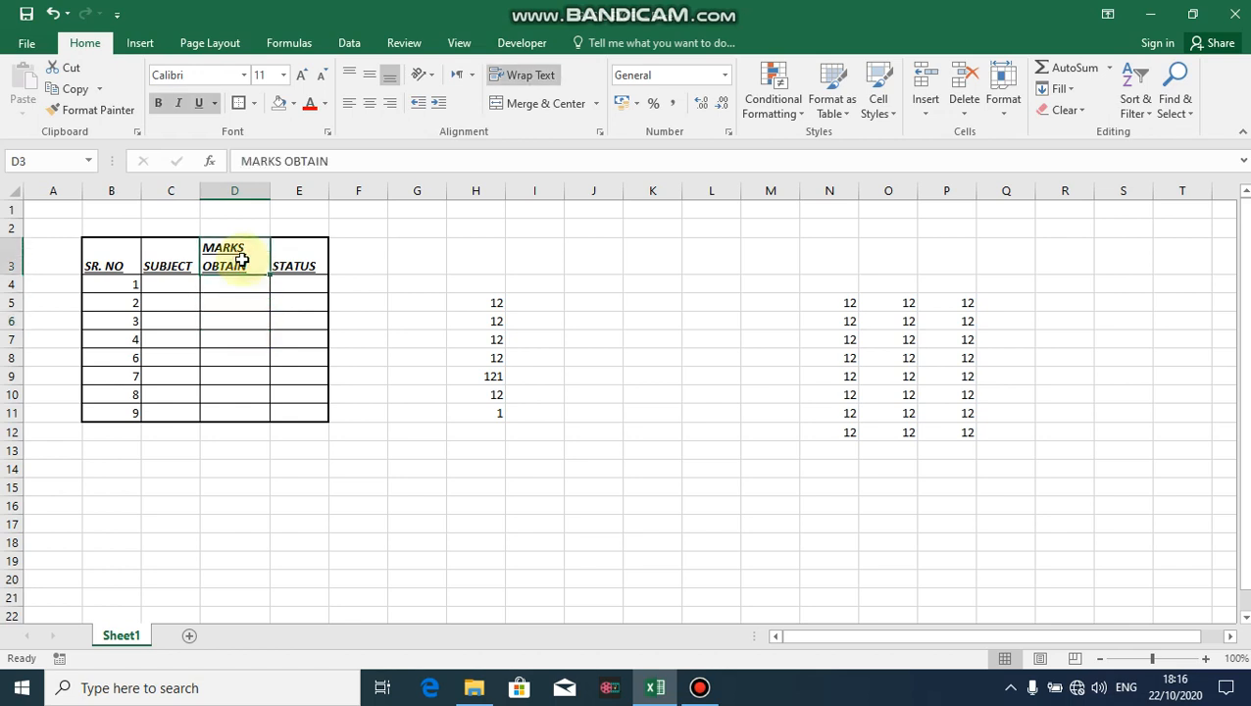
key("alt")
key("h")
key("w")
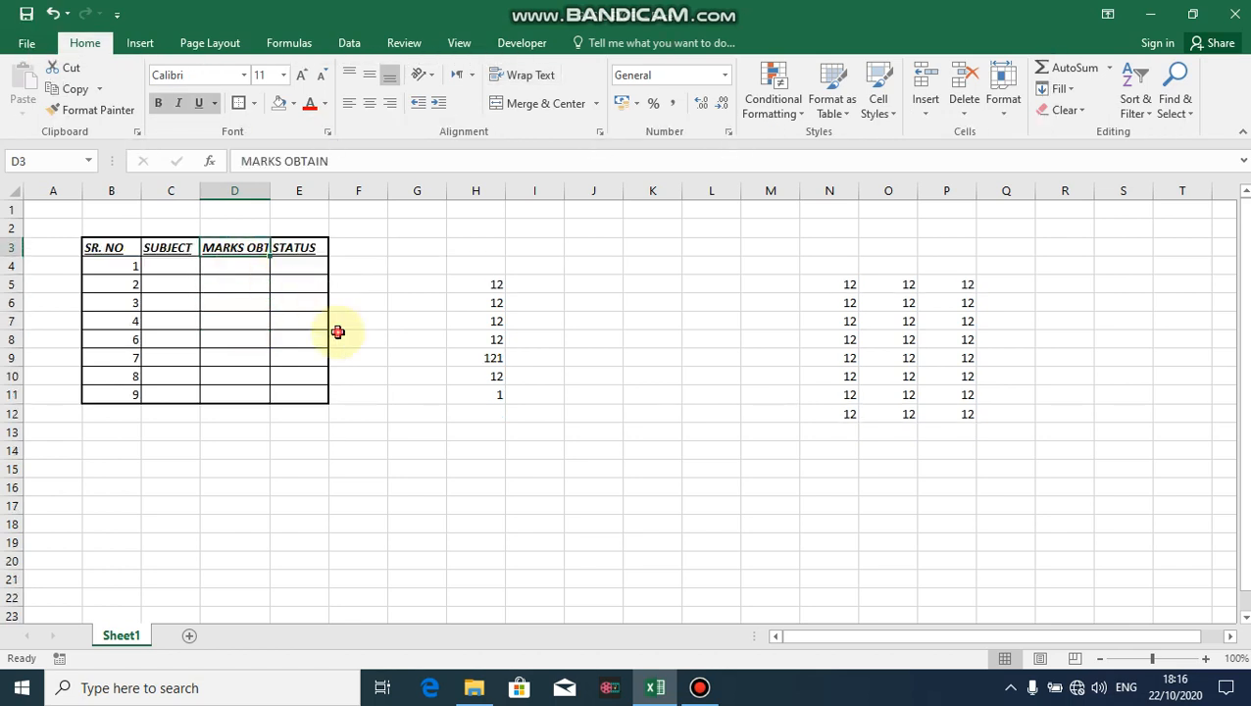
left_click(337, 332)
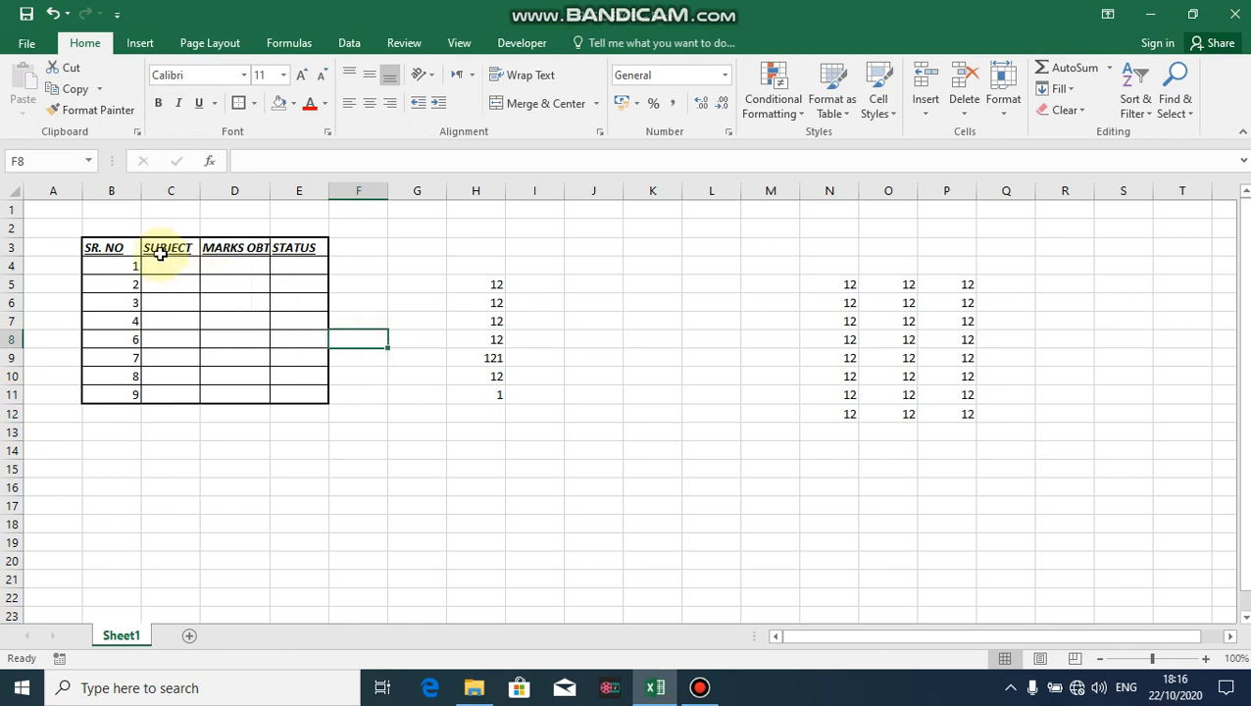
left_click_drag(269, 191, 323, 190)
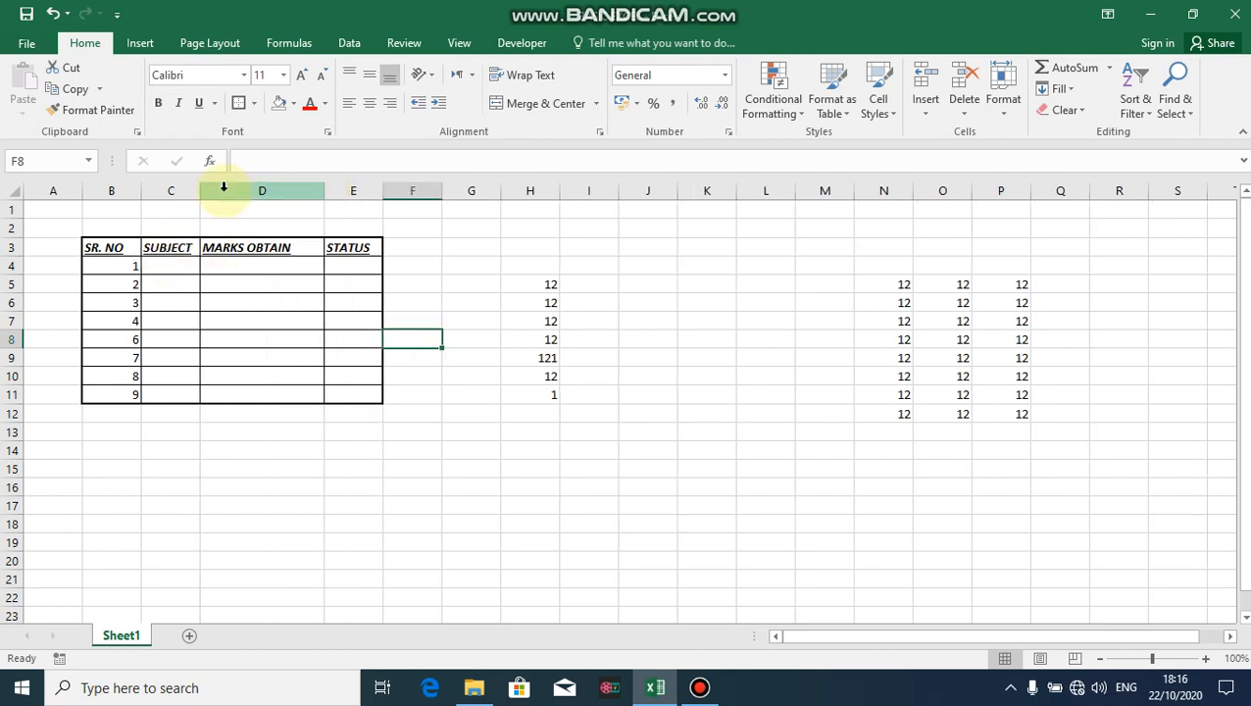
- Widen the SUBJECT column C and centre the headings in cells B3 to E3 horizontally
left_click_drag(202, 188, 245, 182)
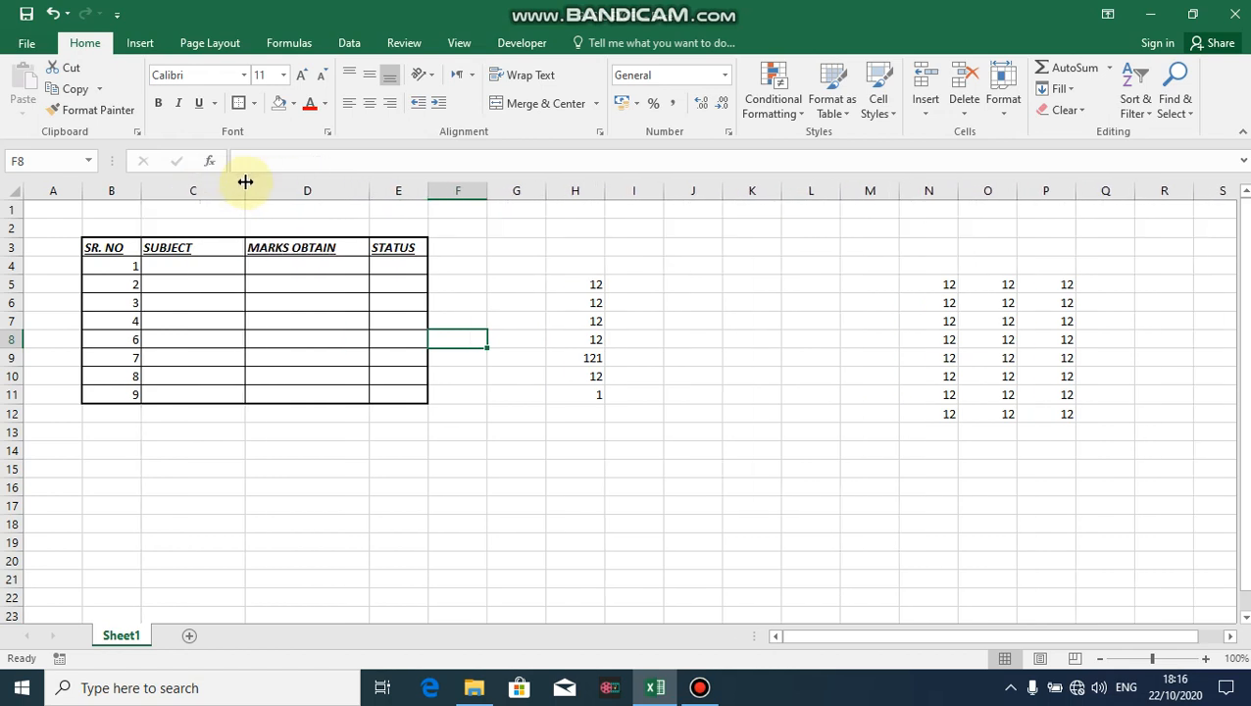
left_click(103, 248)
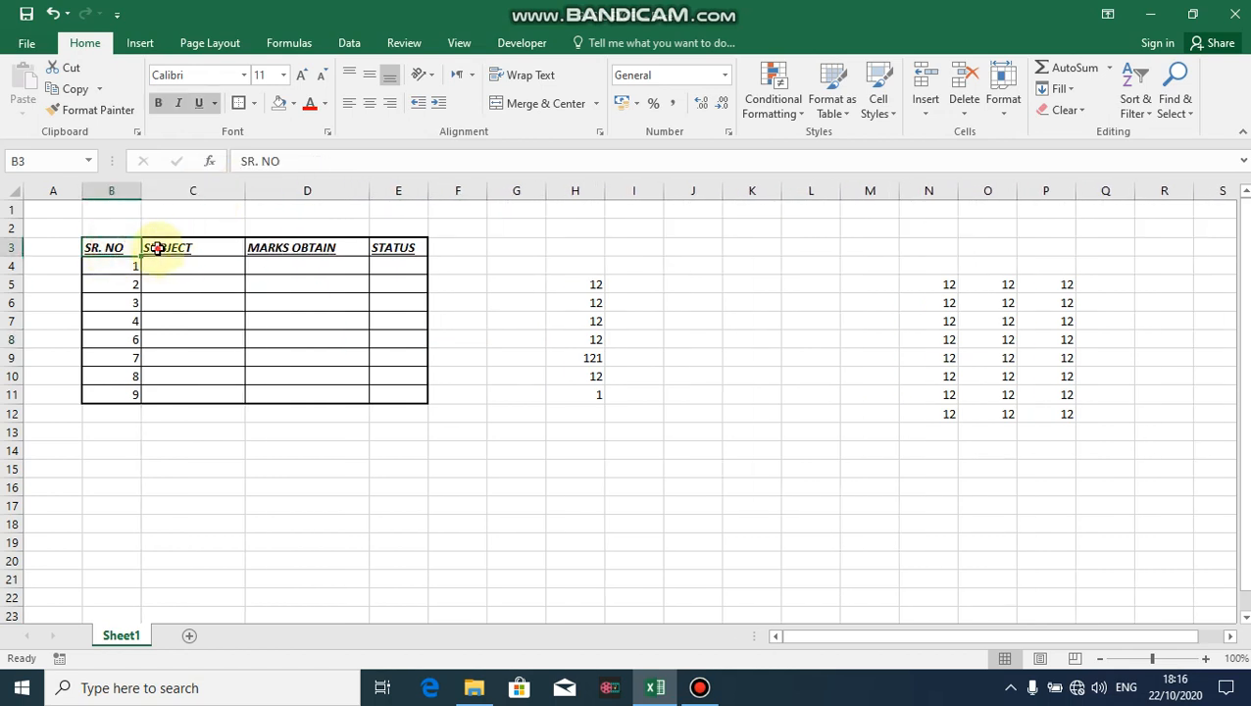
left_click(157, 248)
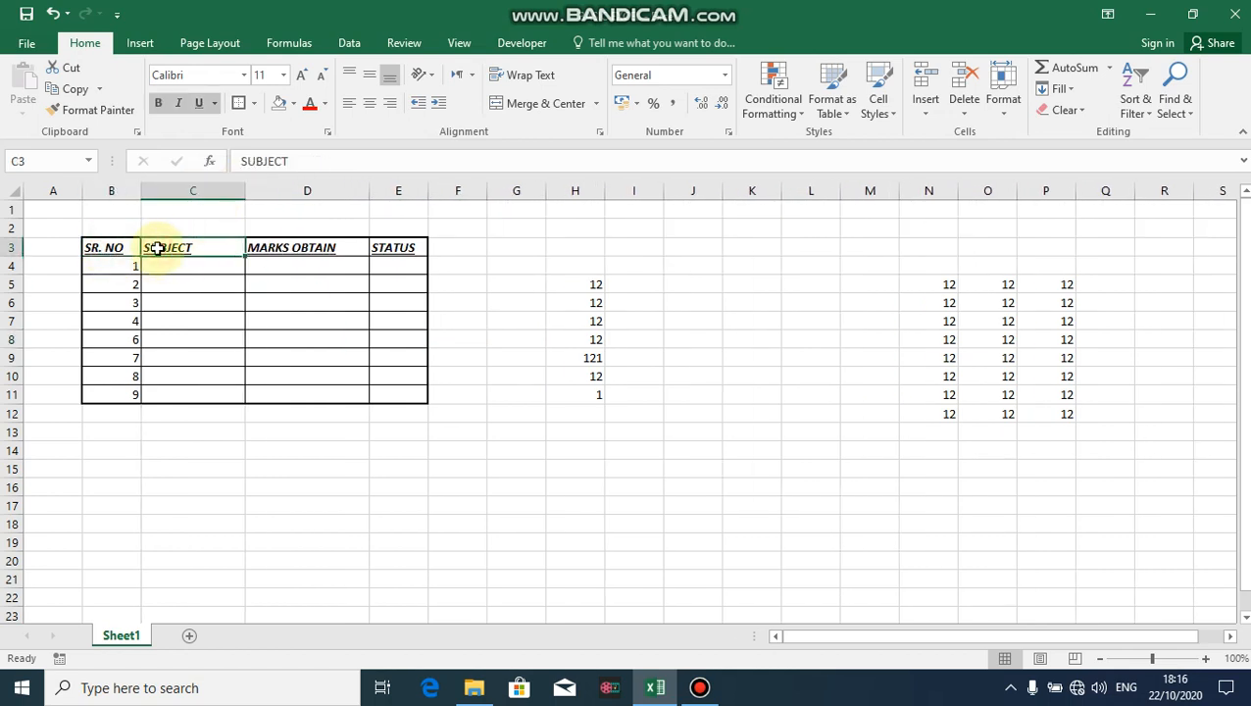
left_click(101, 246)
key("shift+Right")
key("shift+Right")
key("shift+Right")
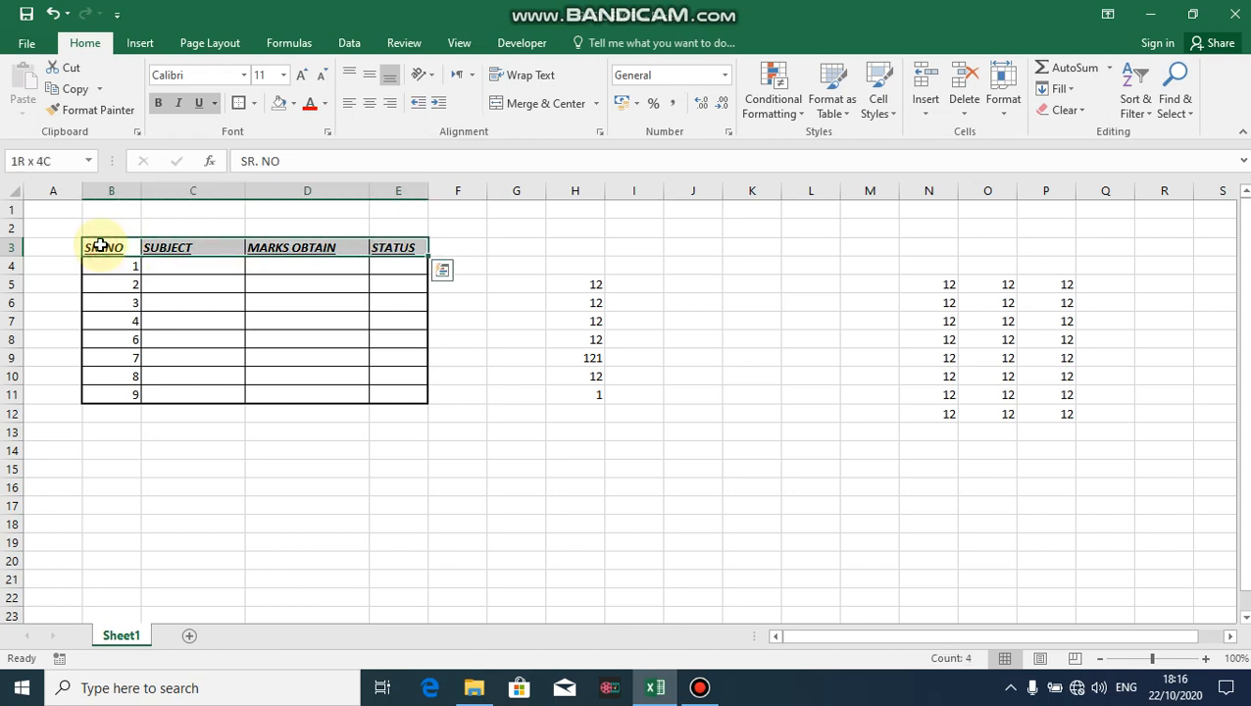
left_click(368, 105)
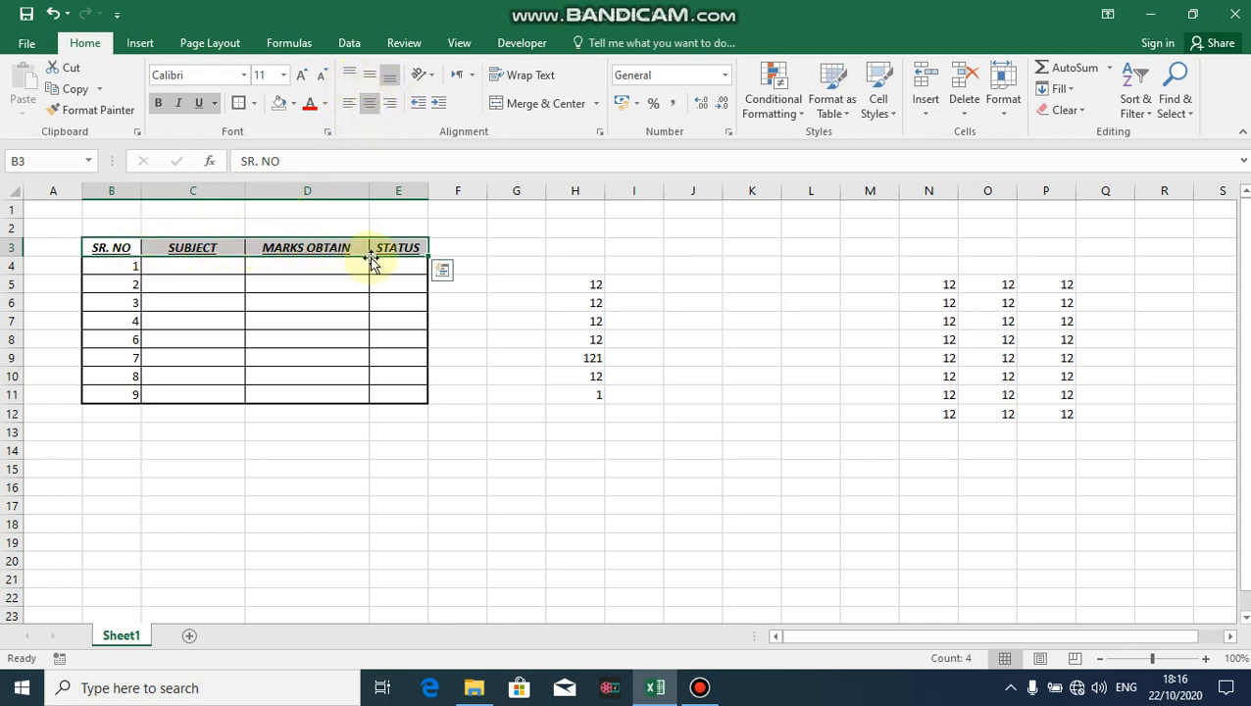
- Try right and left alignment on headings B3 to E3, finishing with top vertical and centre horizontal alignment
left_click(389, 113)
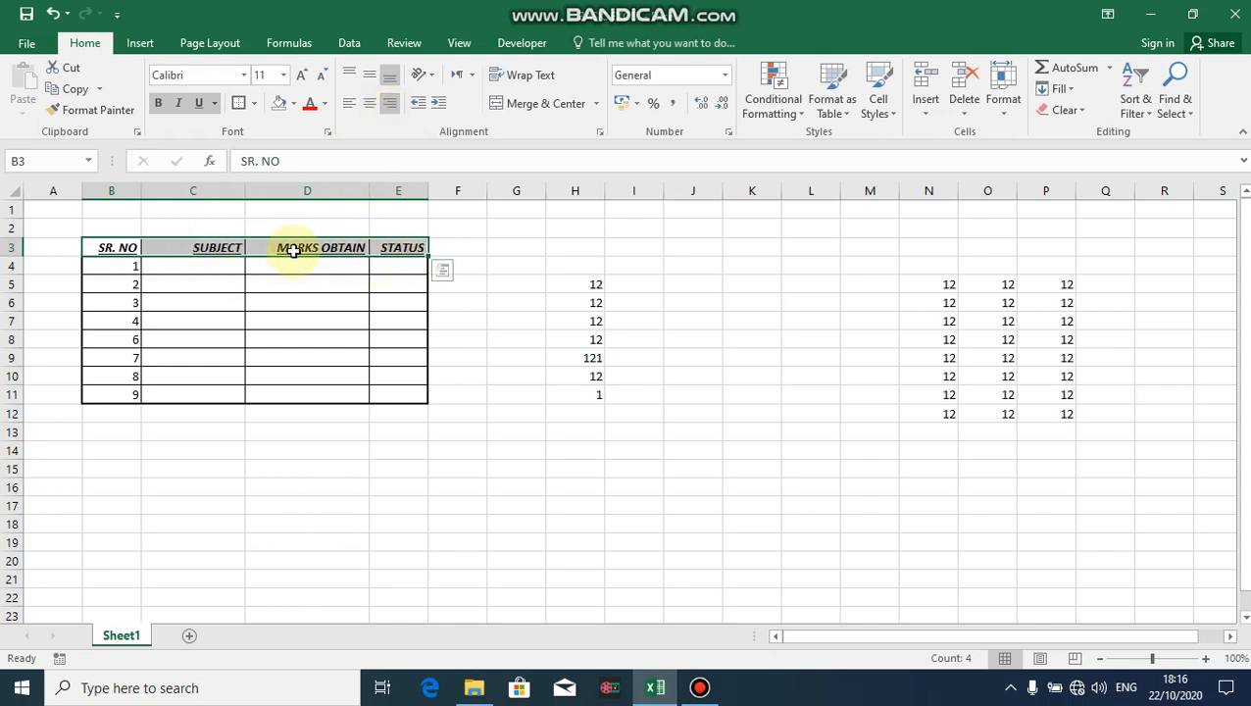
left_click(350, 106)
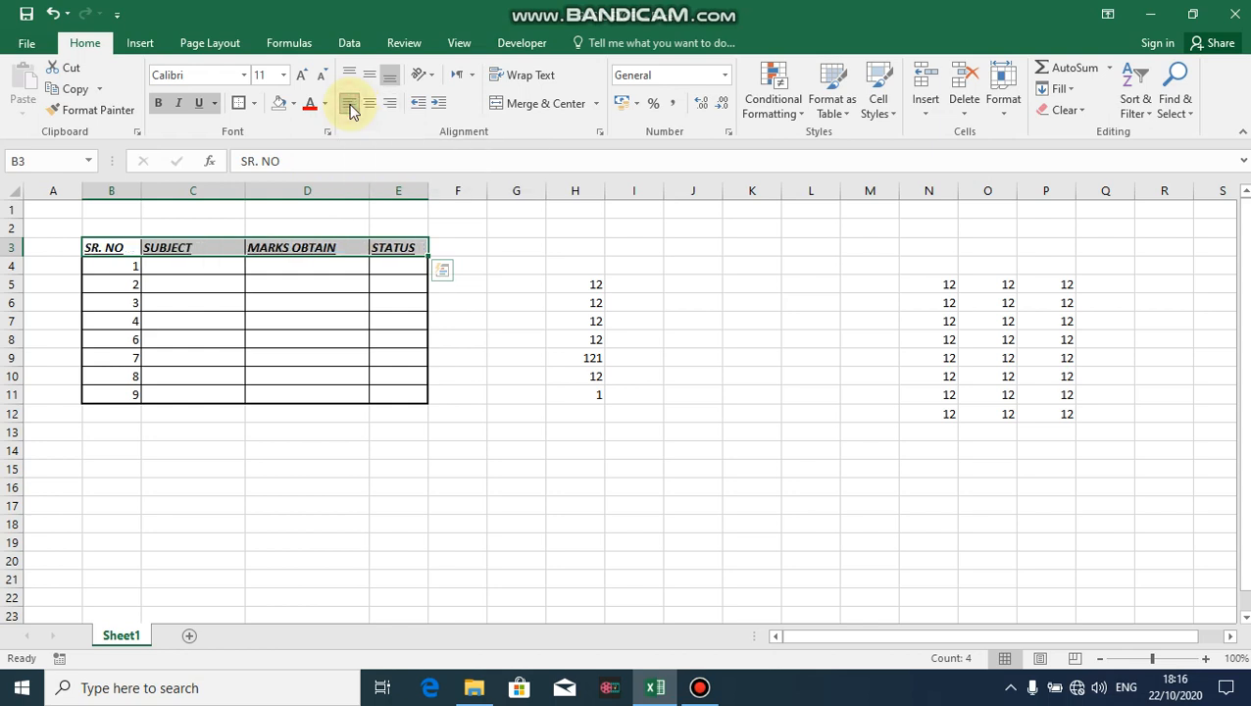
left_click(350, 77)
left_click(370, 103)
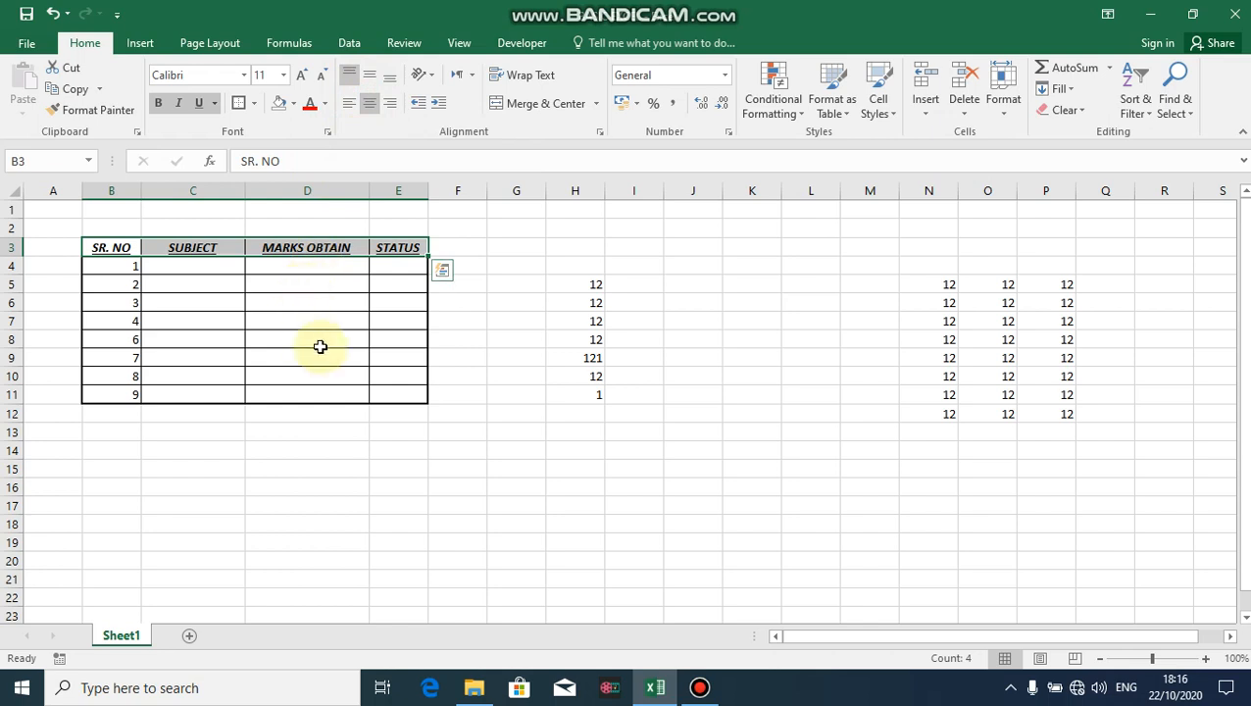
left_click(290, 304)
left_click(256, 278)
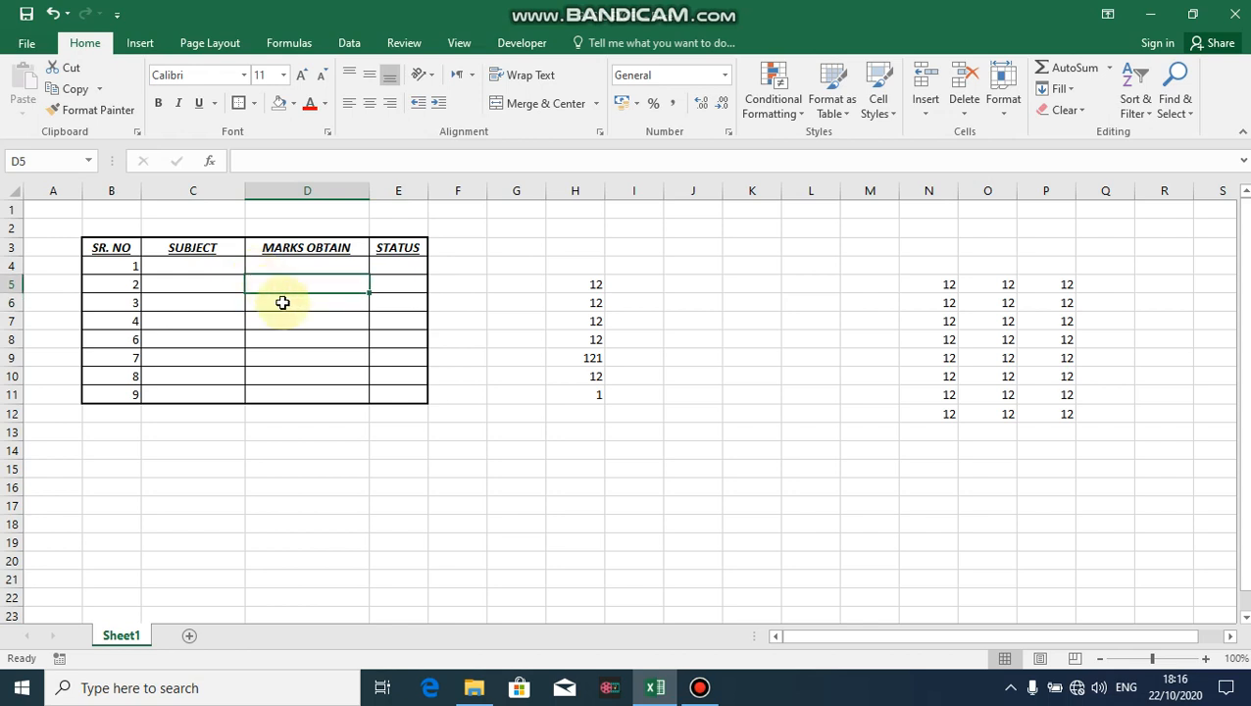
left_click(217, 297)
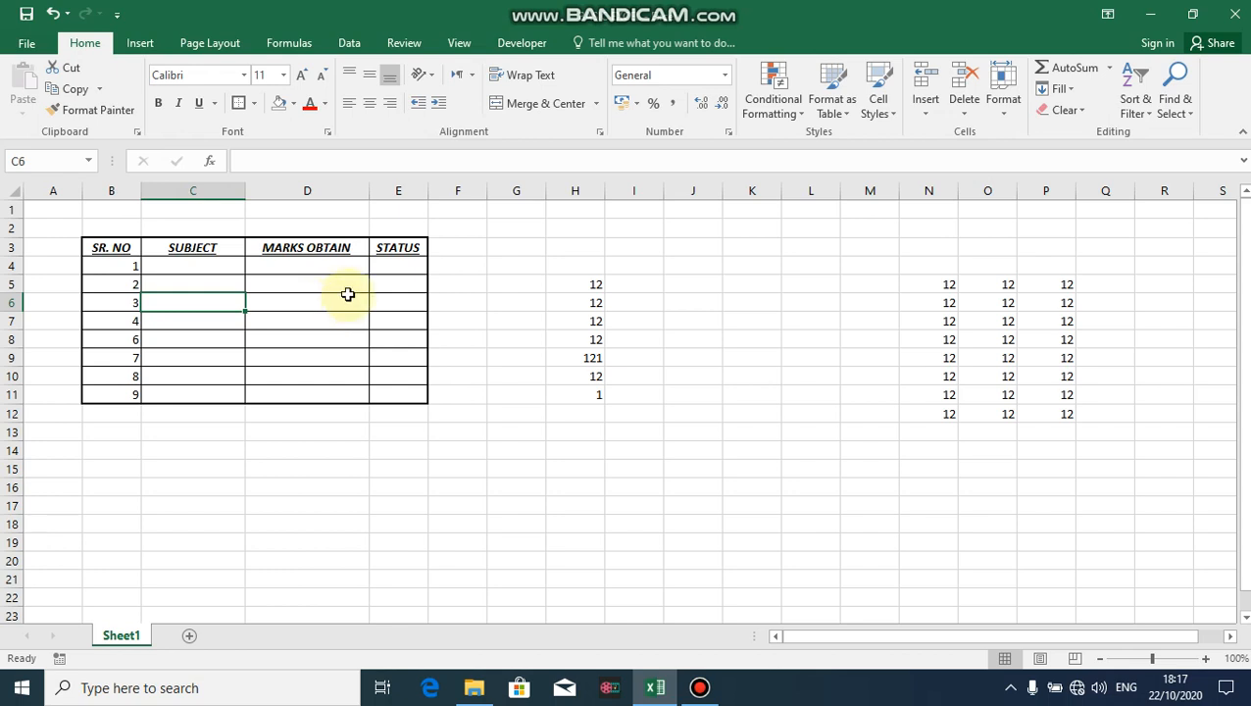
- Enter a list of five people's first names in capitals down cells J5 to J9
left_click(704, 292)
type("AMAAN")
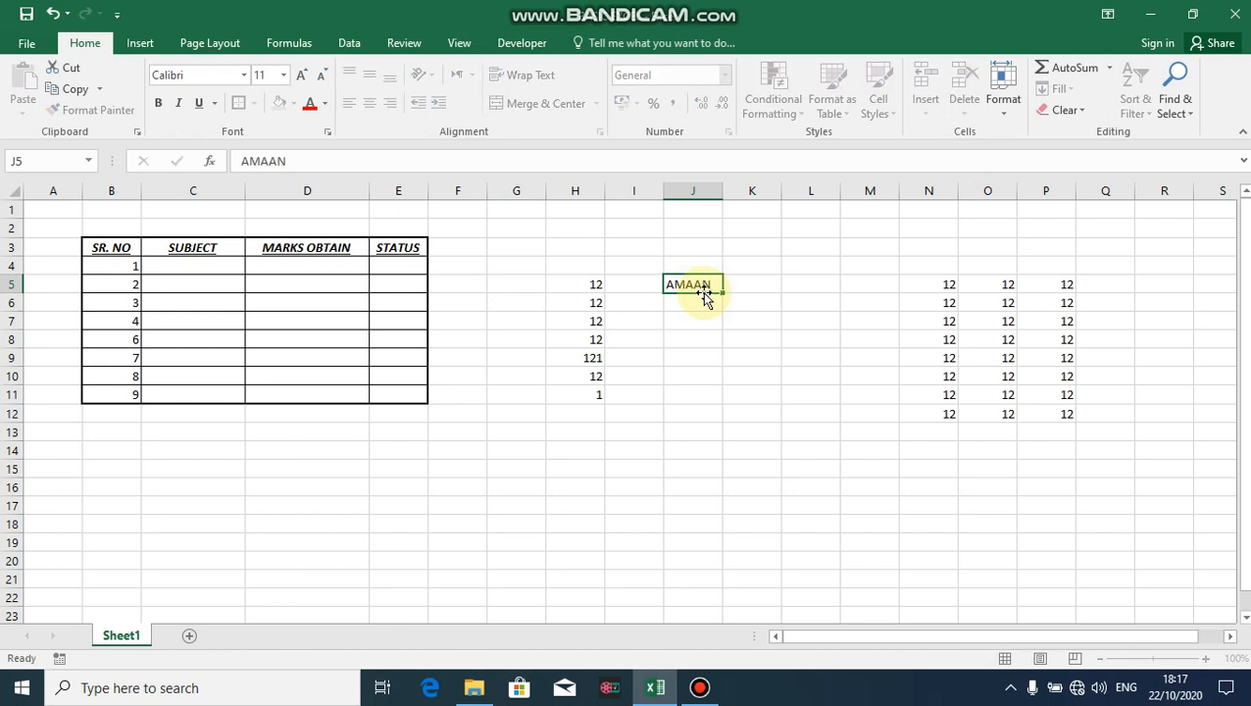
key("Return")
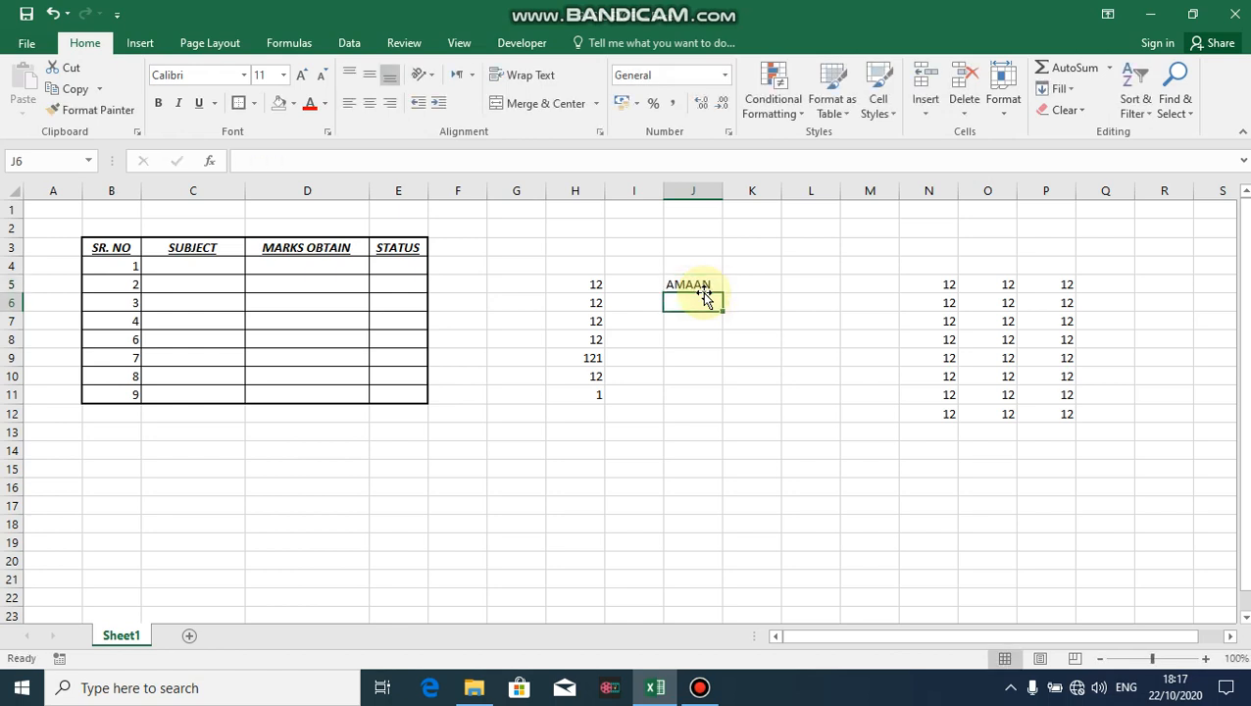
type("SULEMAN")
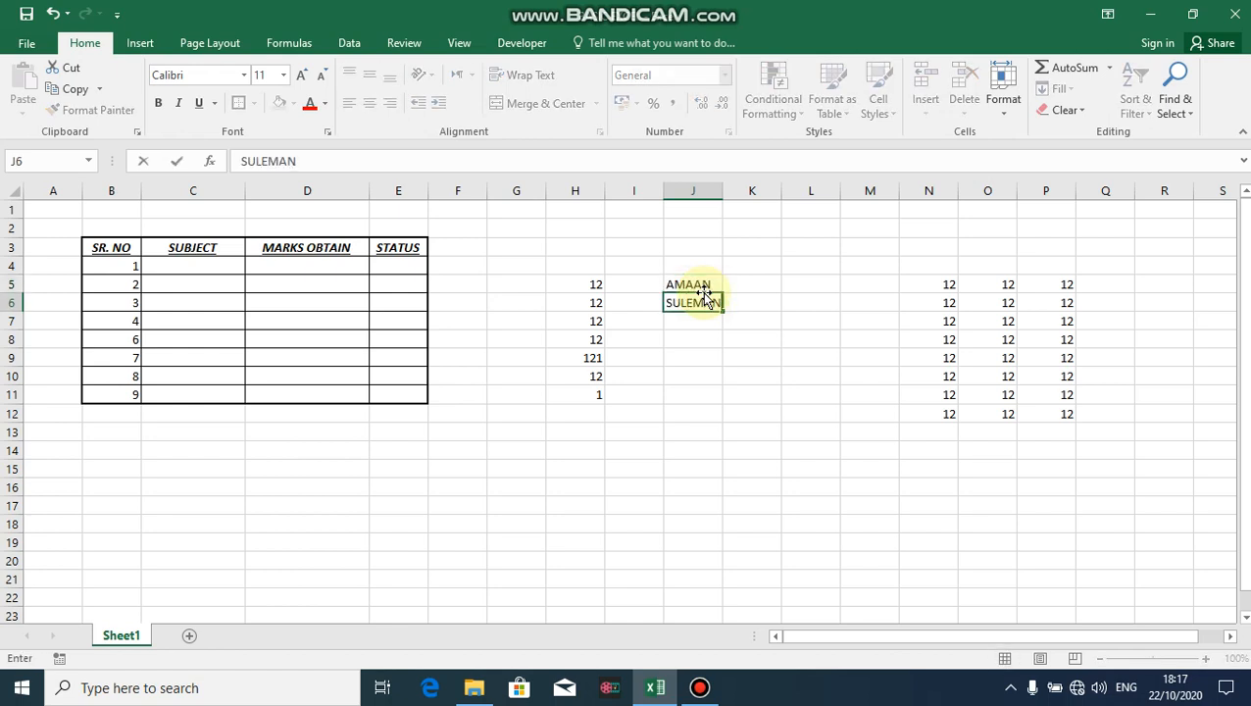
key("Return")
type("ASH")
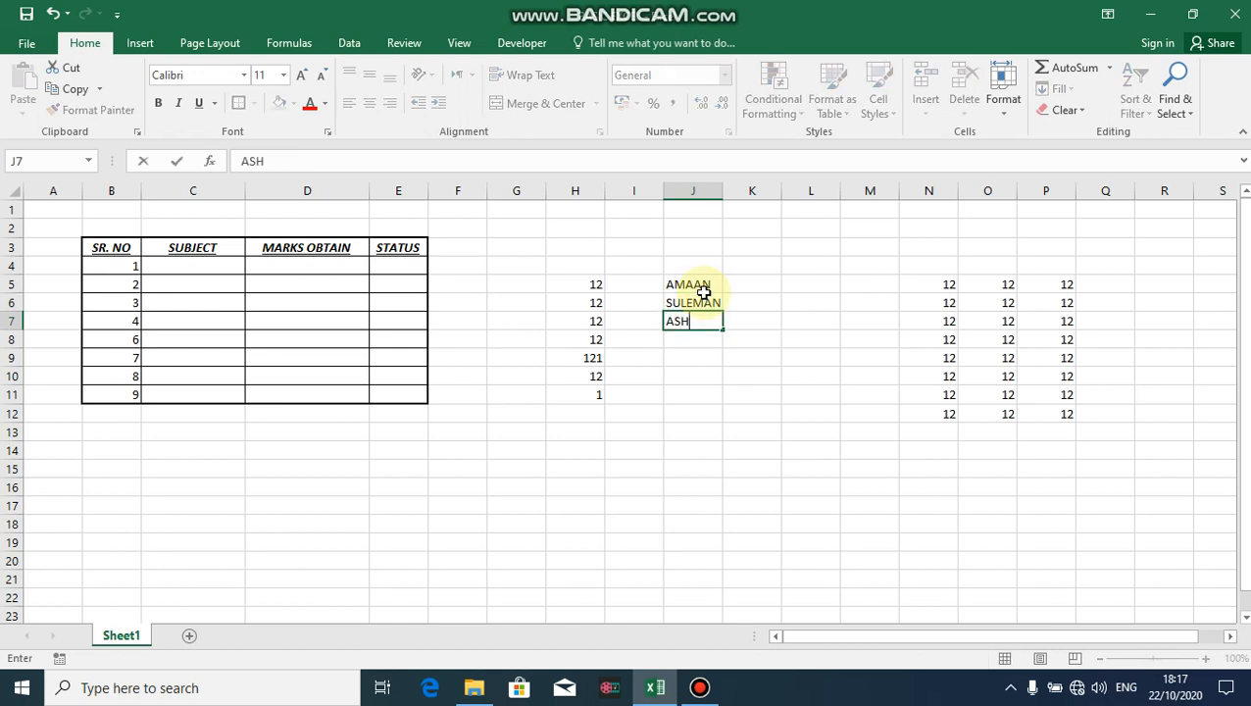
type("RAF")
key("Return")
type("JAZIB")
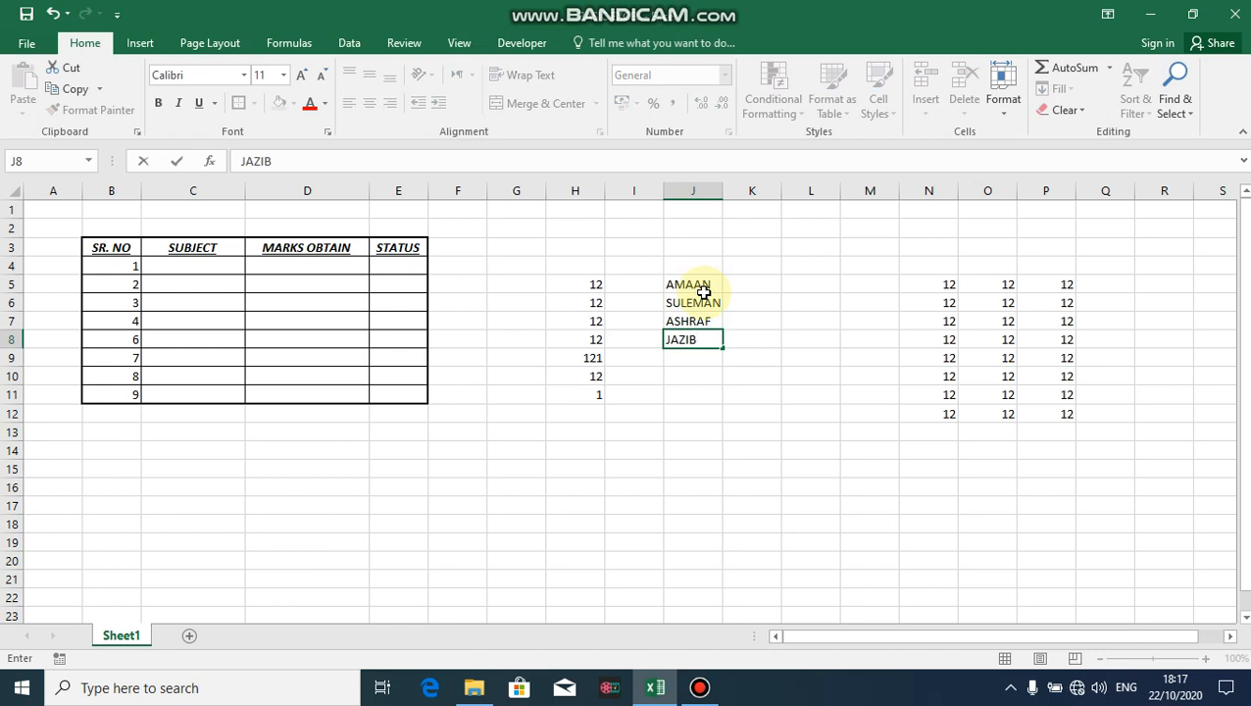
key("Return")
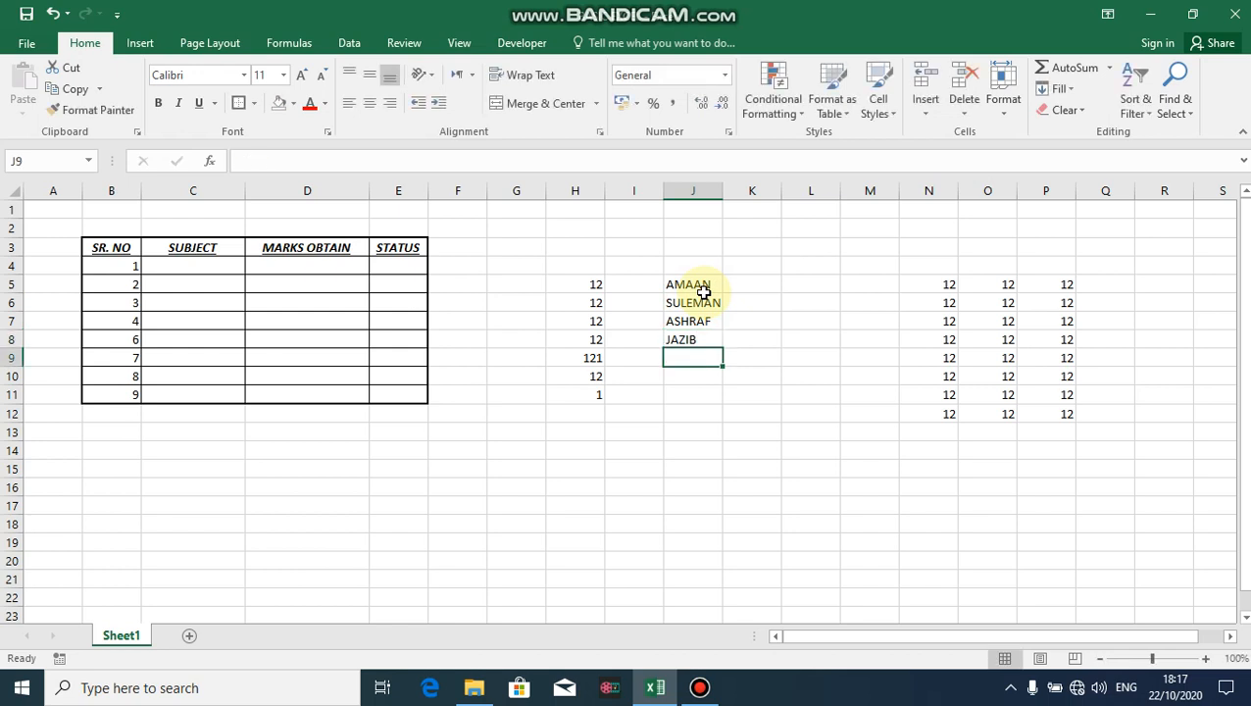
type("SAIRA")
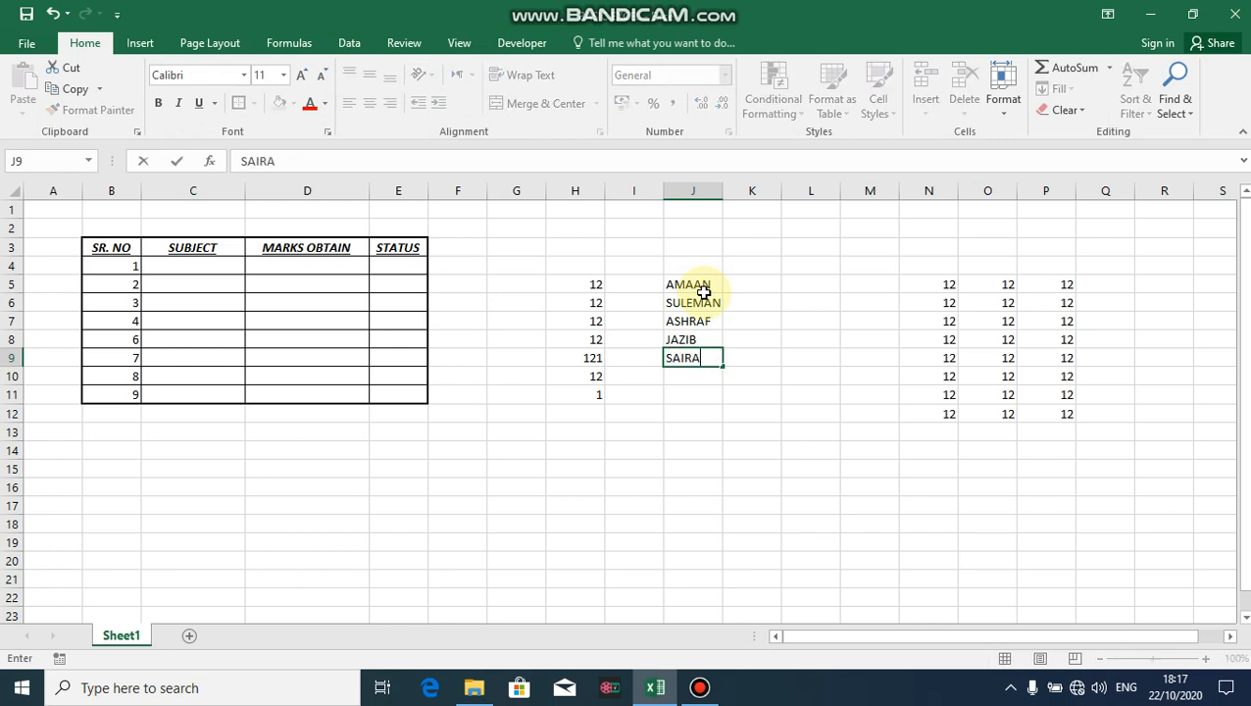
key("Return")
- Starting from empty cell I3, search the sheet with Find for the fourth name in the column J list
key("Up")
key("Up")
key("Up")
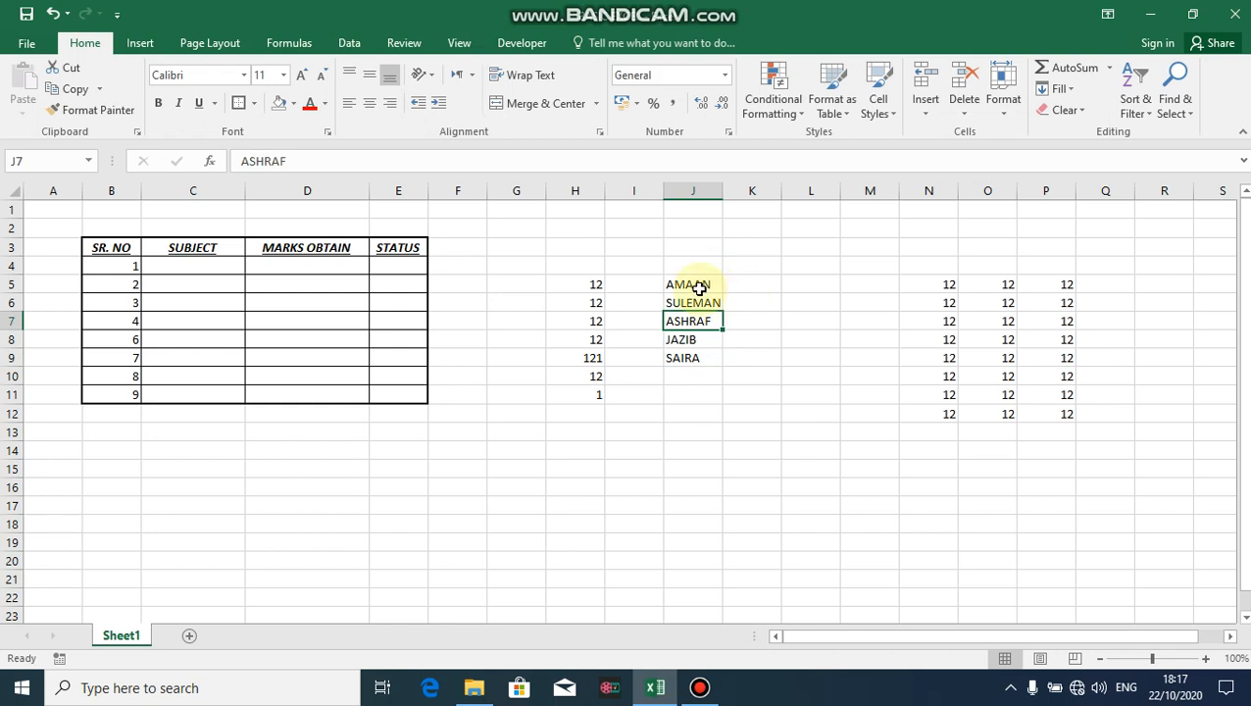
left_click(696, 295)
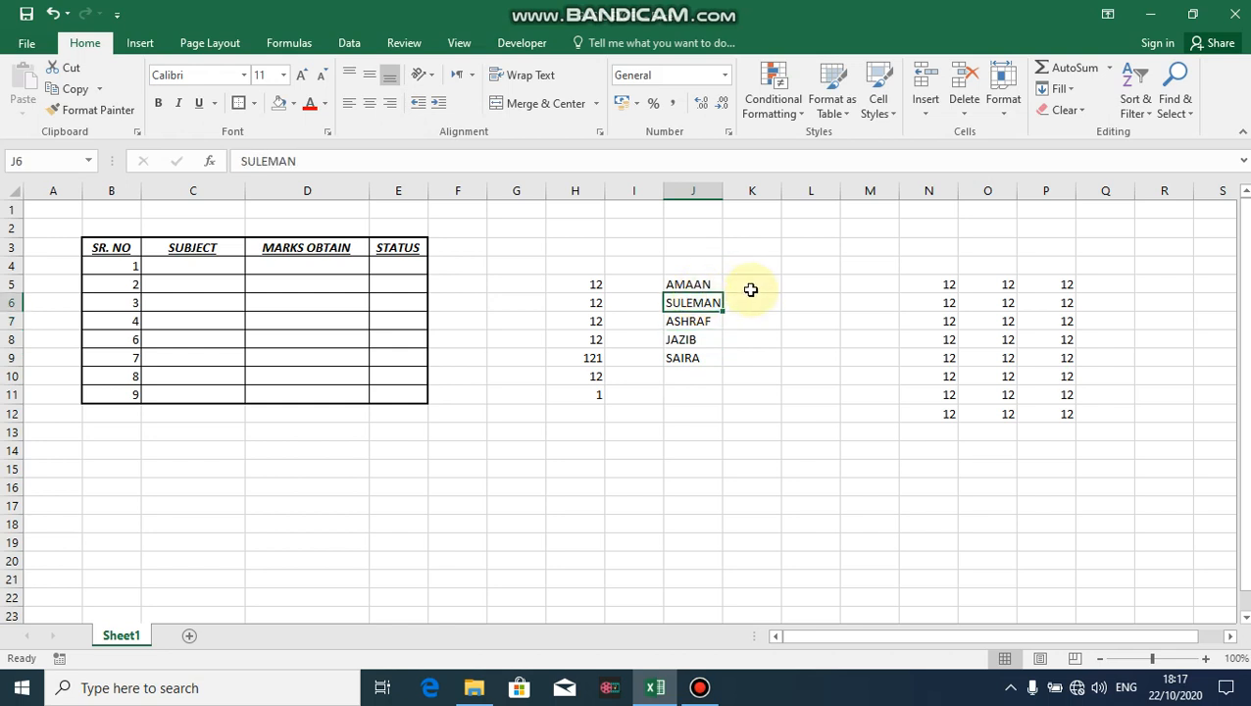
key("Up")
key("Up")
key("Up")
key("Left")
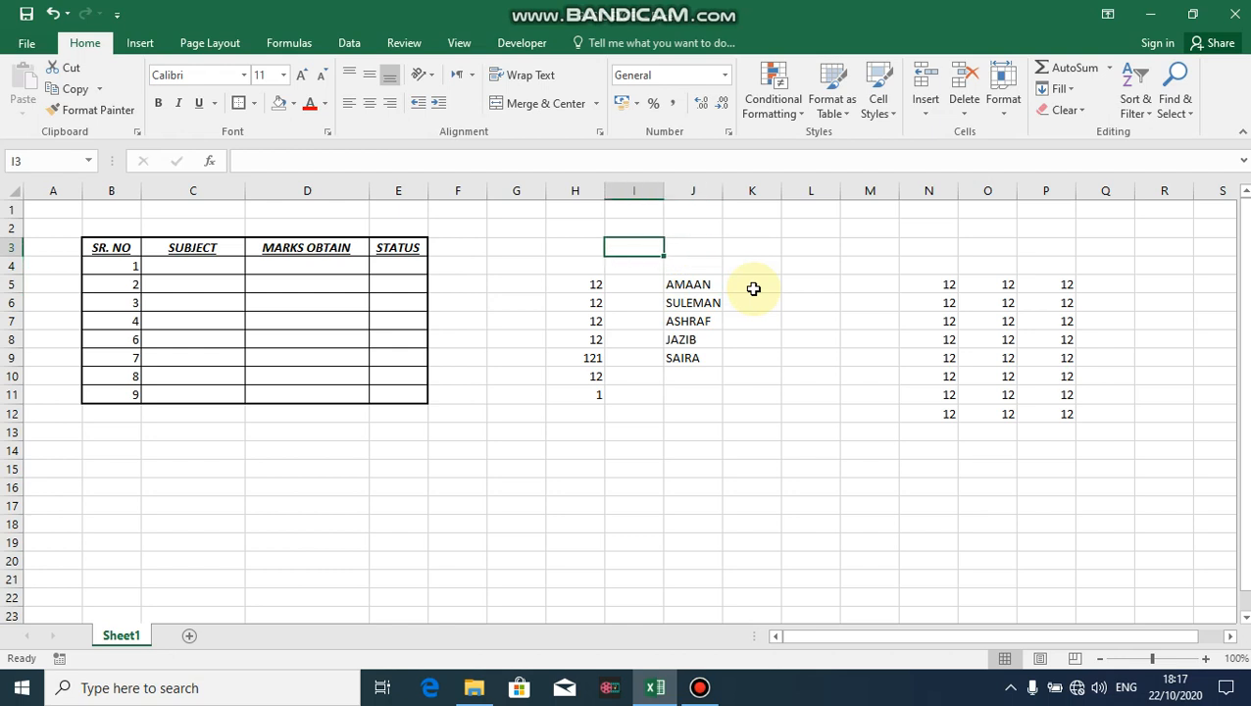
key("ctrl+f")
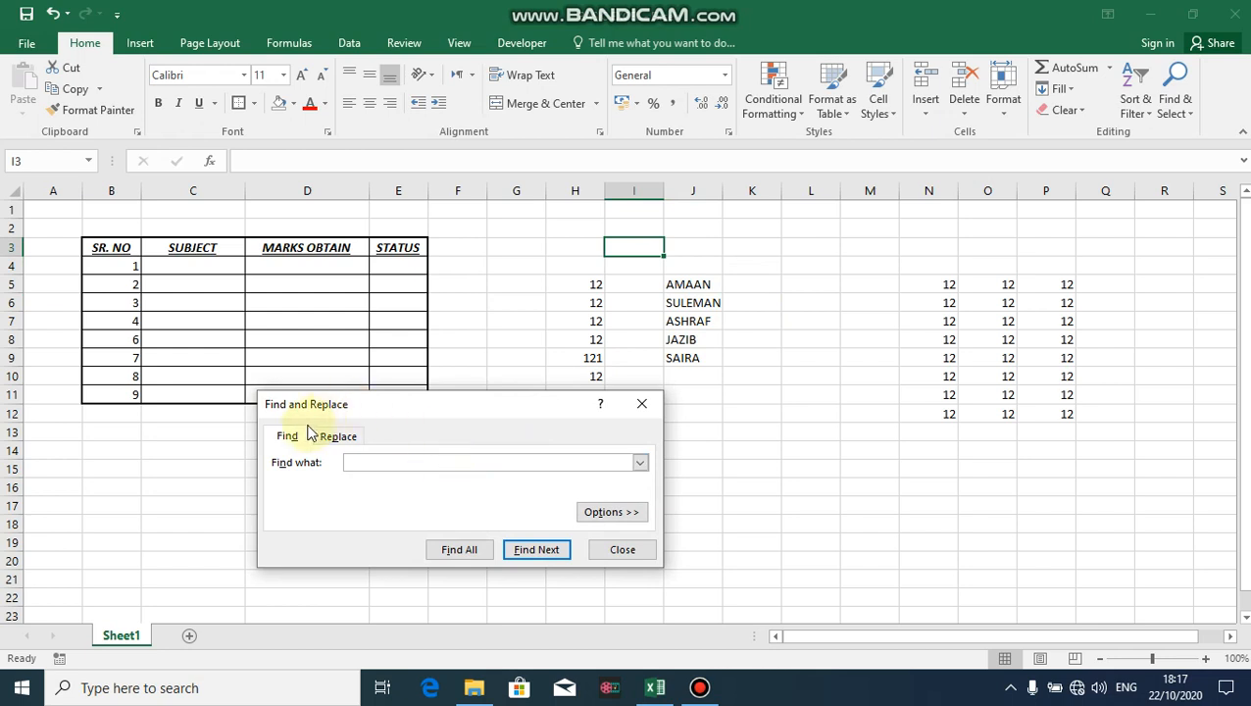
left_click(373, 459)
type("JAZIB")
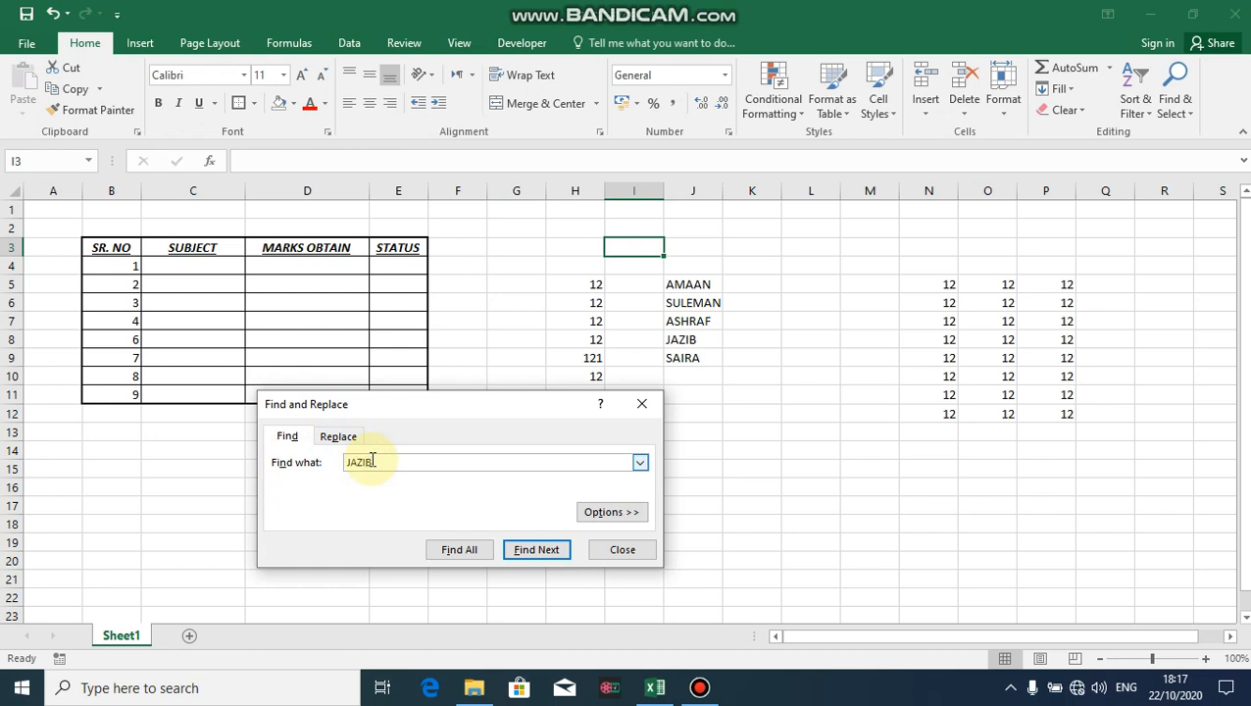
key("Return")
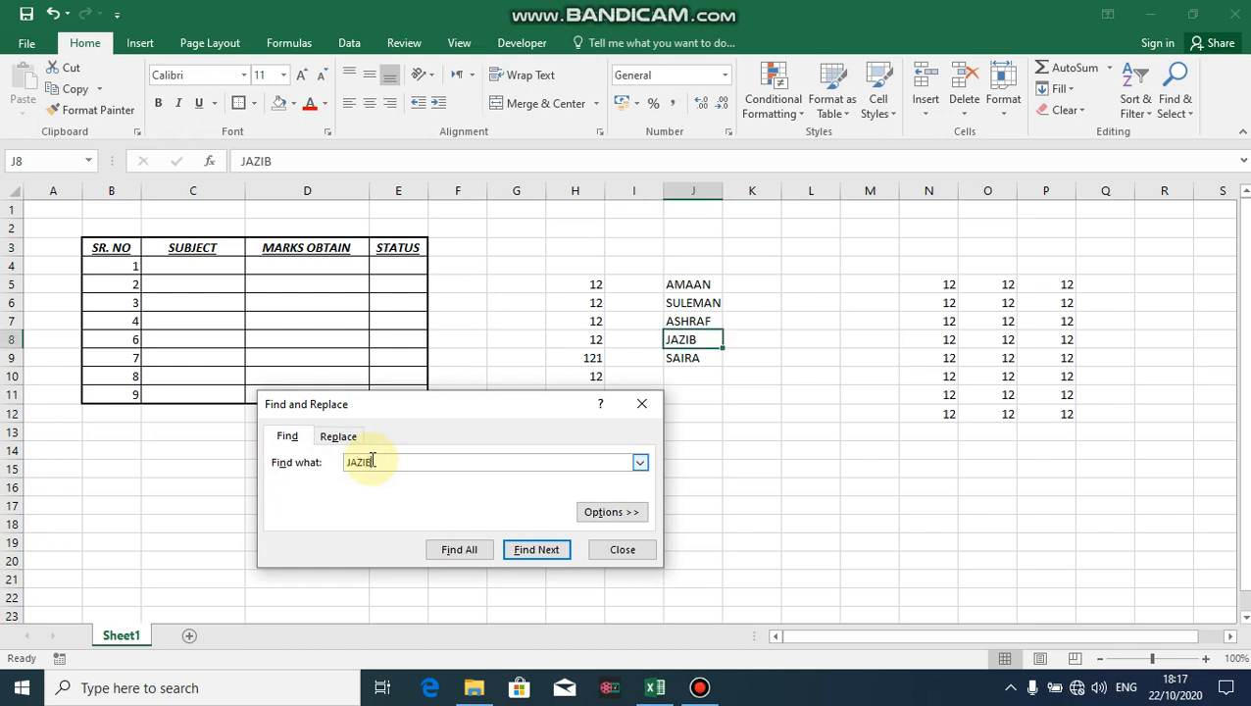